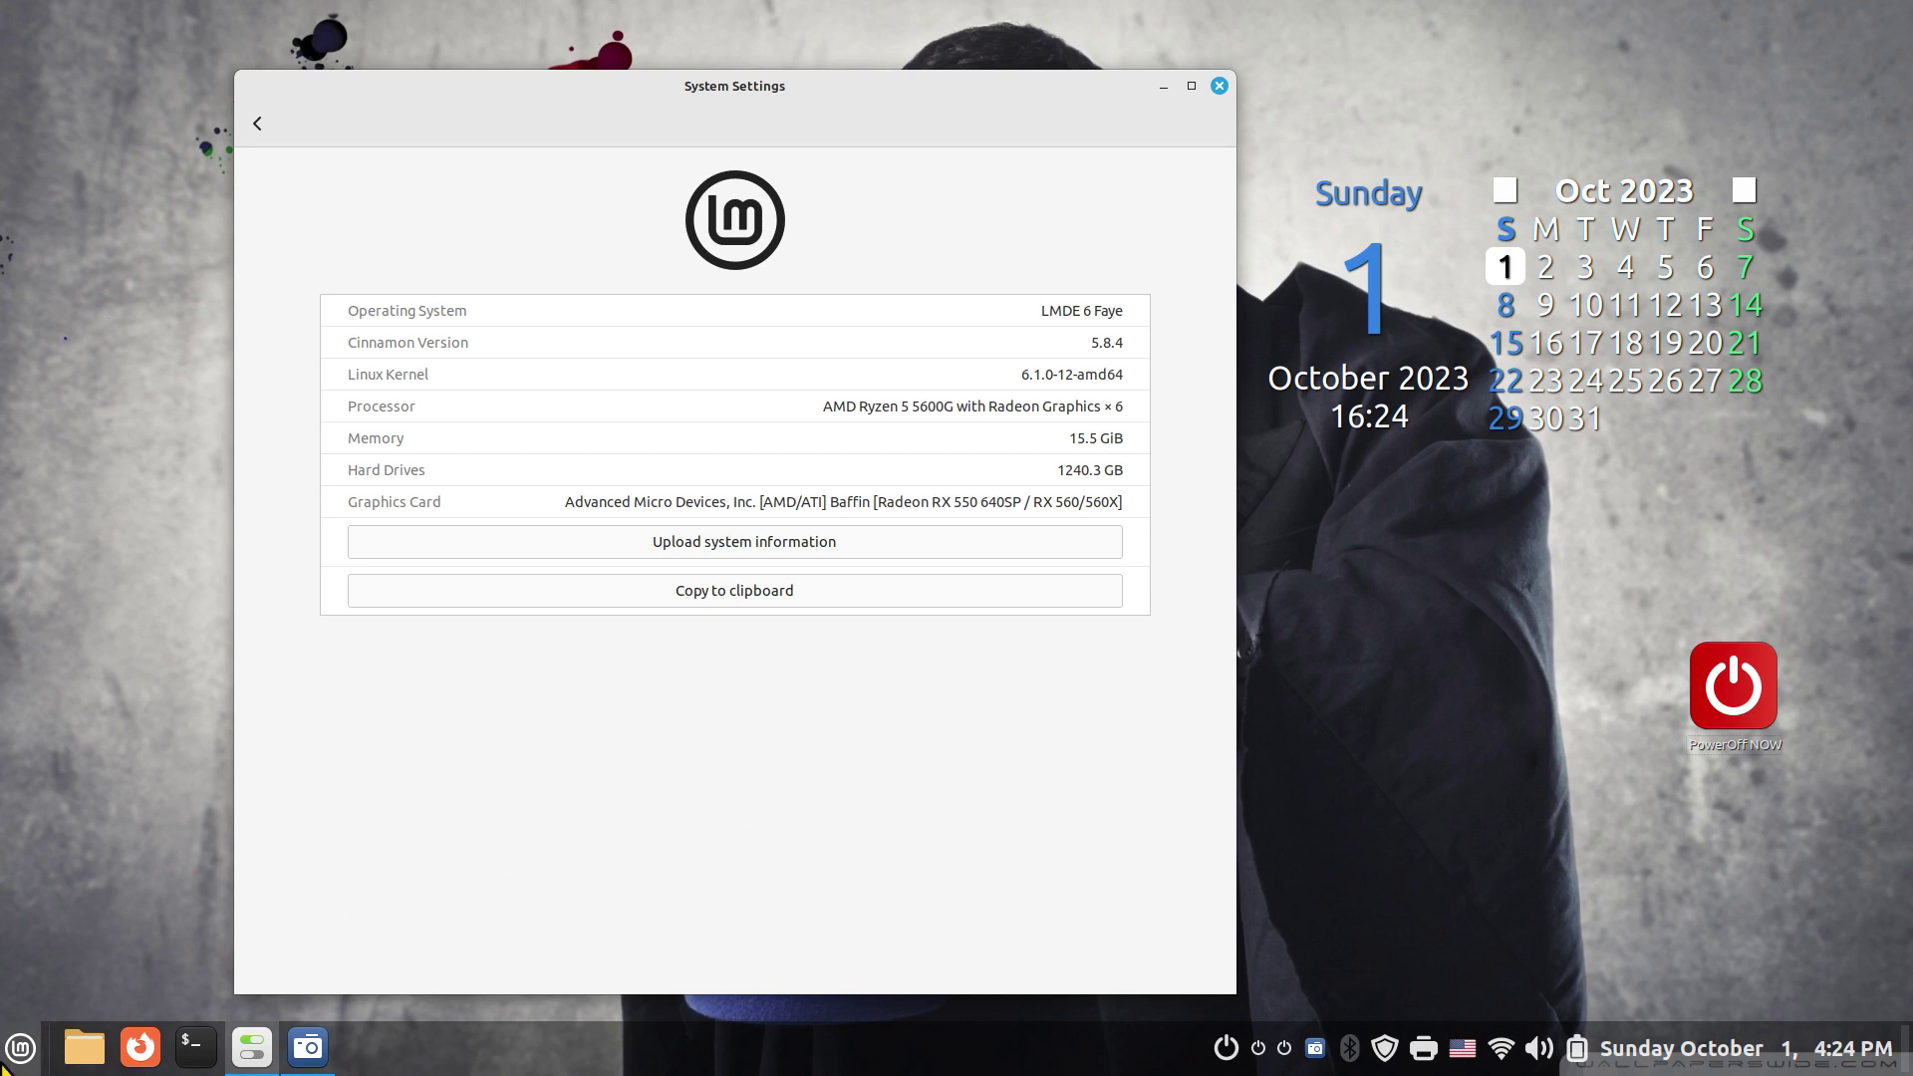
Step: Bring up the system's shut down confirmation from the main menu's quit option, and dismiss it without shutting down
{"action": "left_click", "coordinate": [20, 1048]}
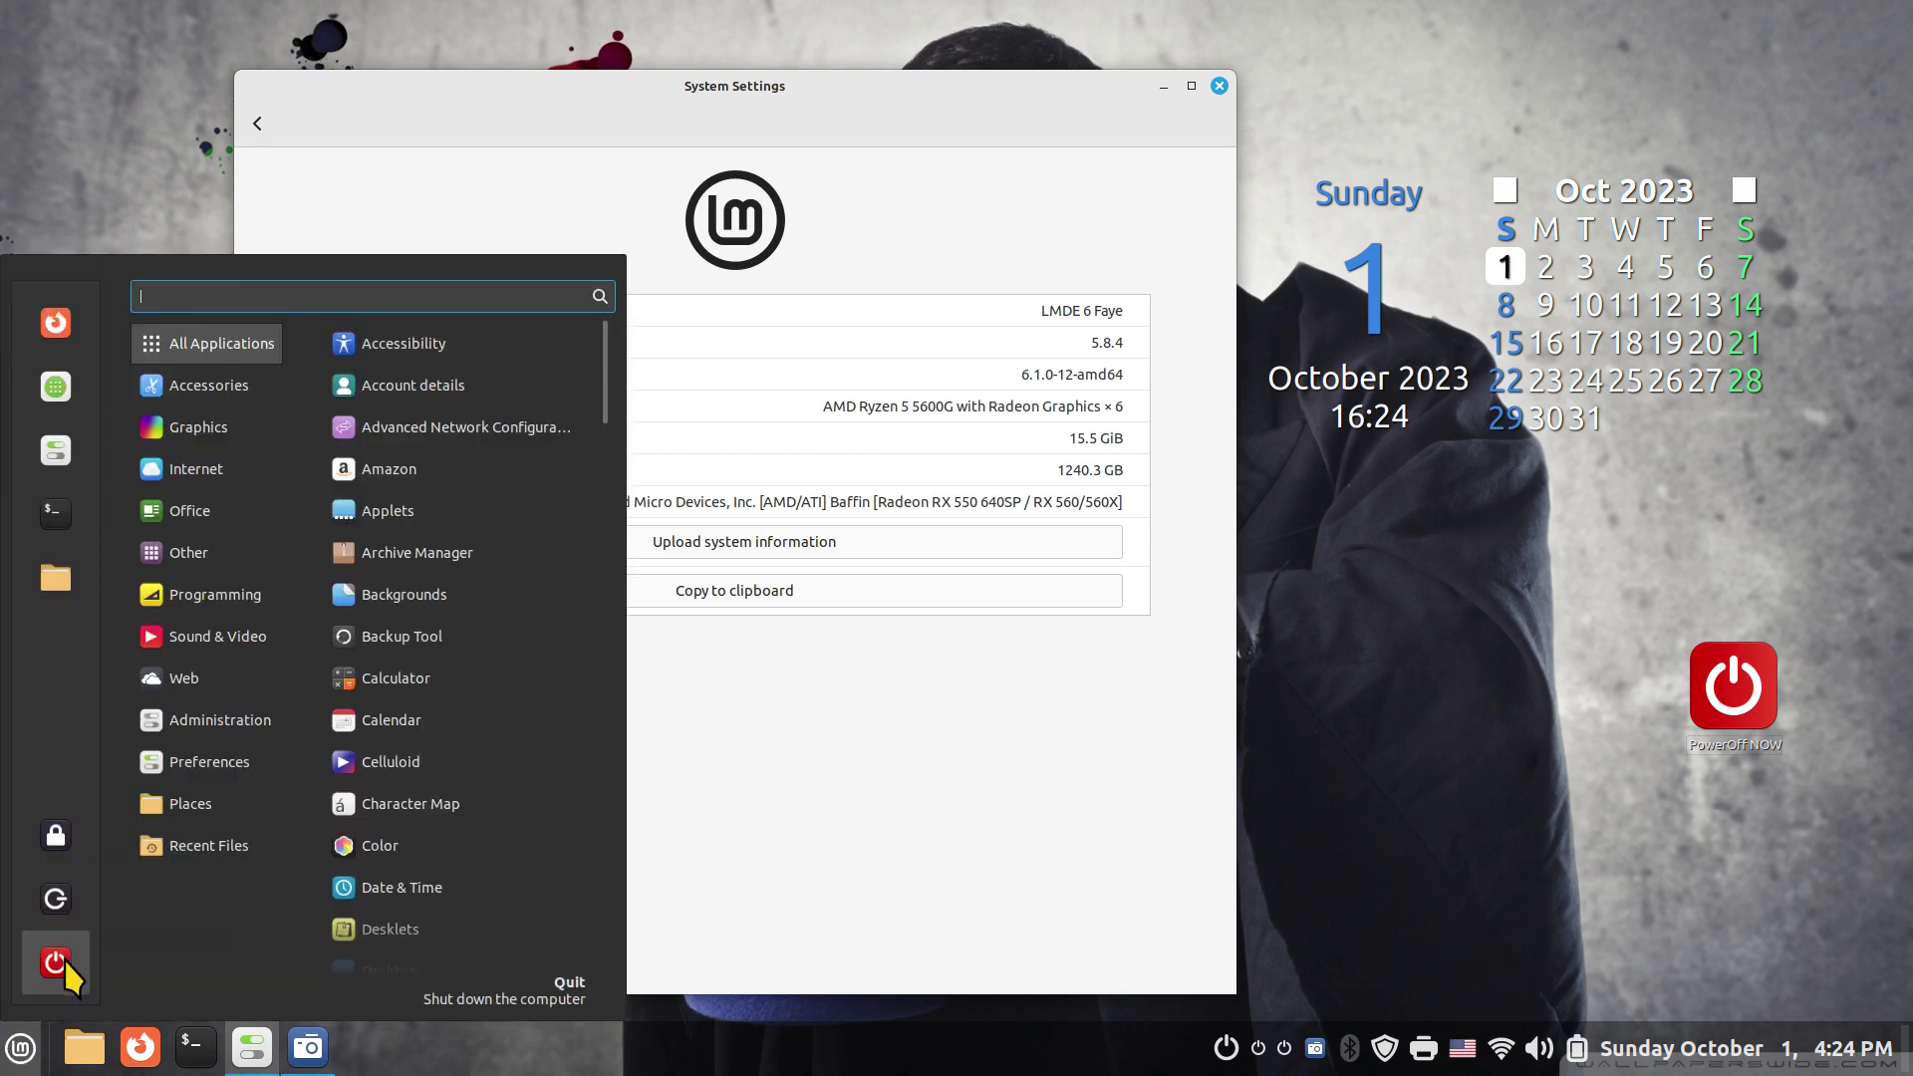
{"action": "left_click", "coordinate": [1097, 750]}
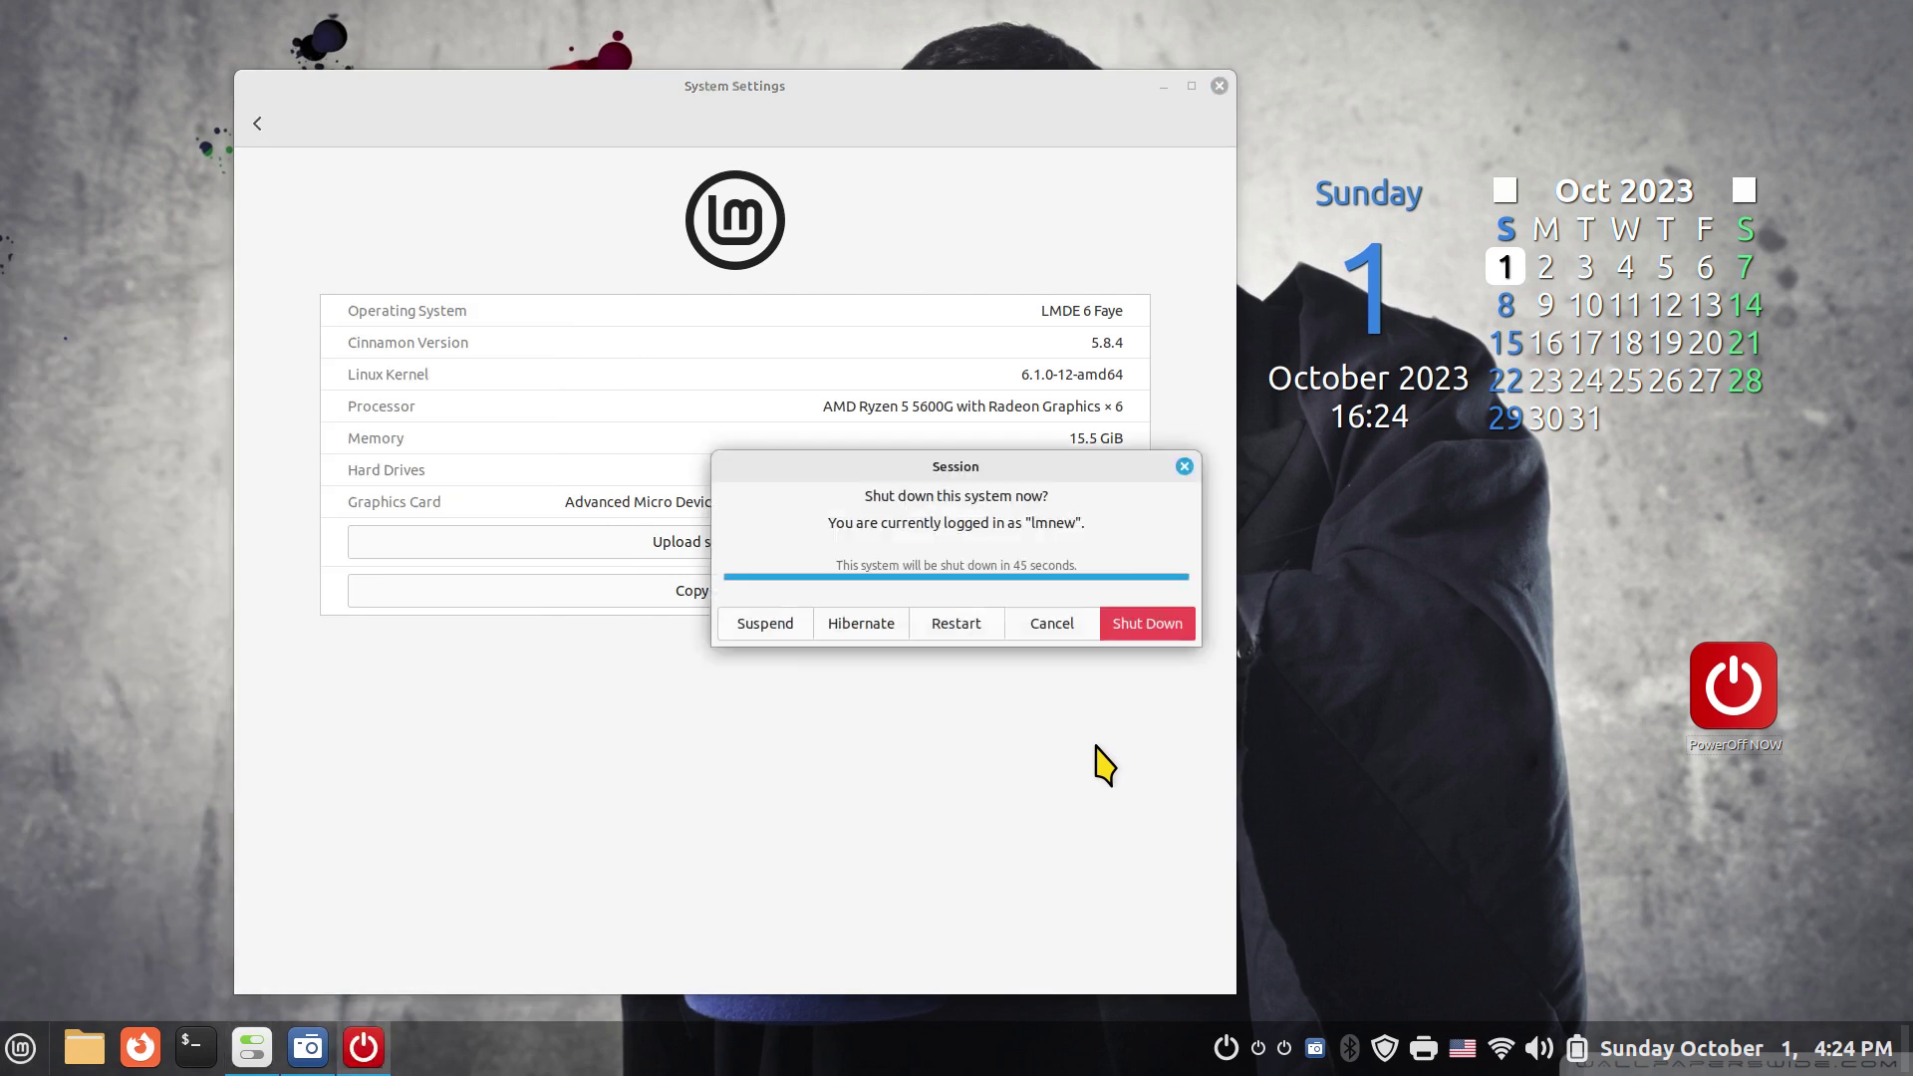
{"action": "left_click", "coordinate": [1184, 467]}
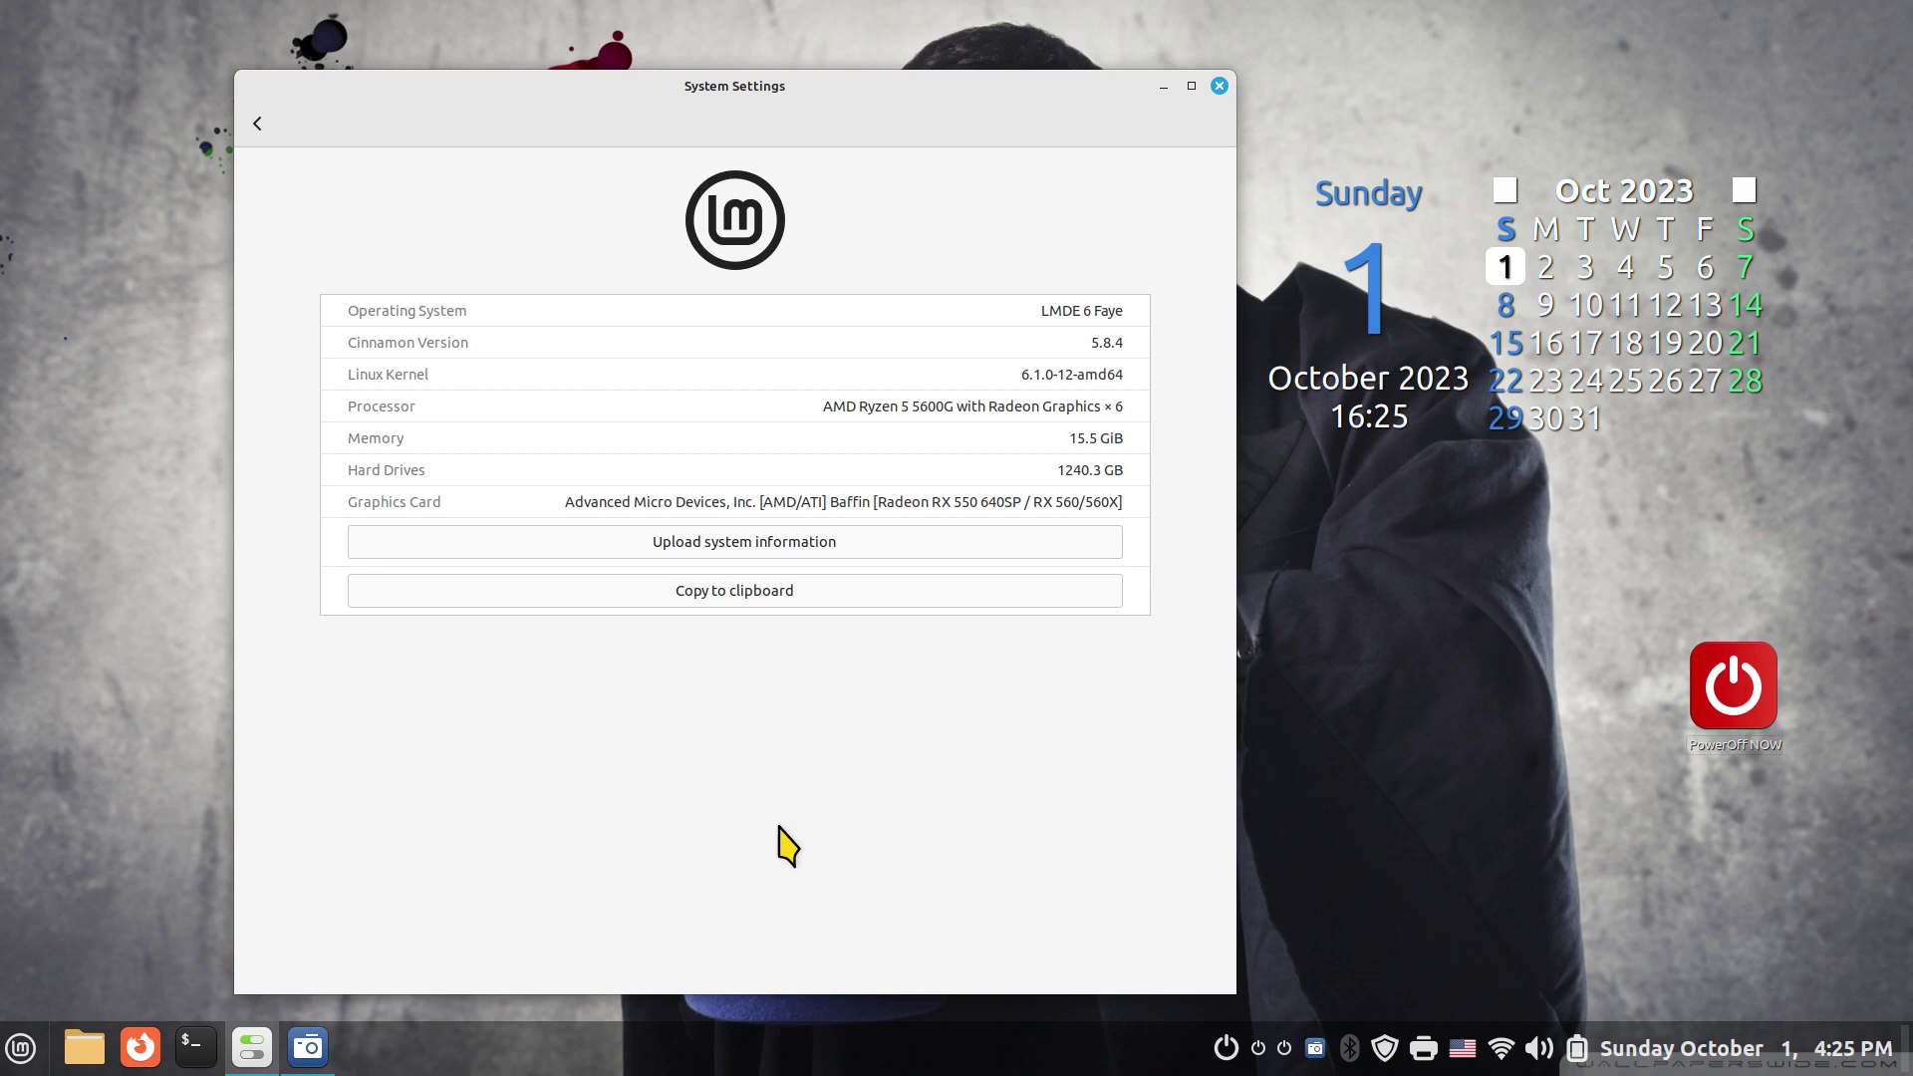
Step: Close the System Settings window, open the desklet manager and view the desklets available for download
{"action": "key", "text": "alt+F4"}
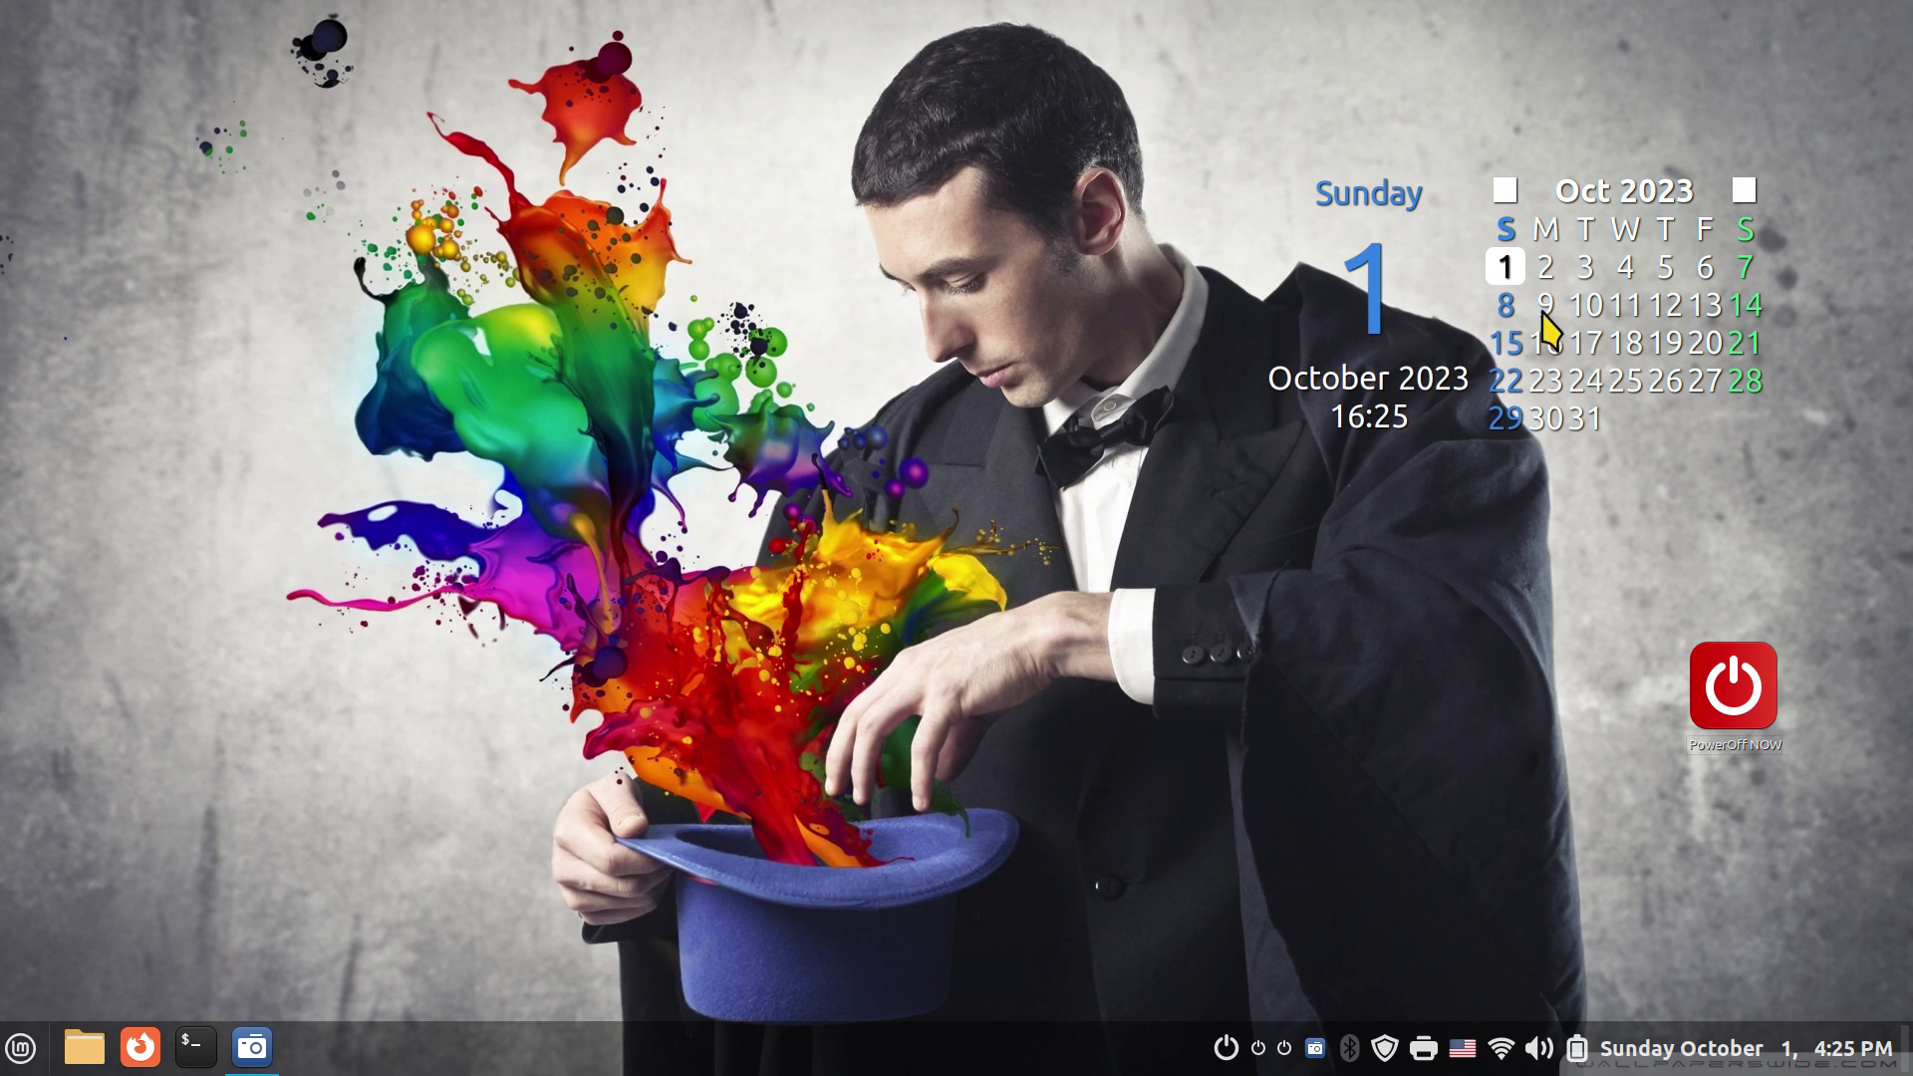
{"action": "right_click", "coordinate": [770, 214]}
{"action": "left_click", "coordinate": [813, 309]}
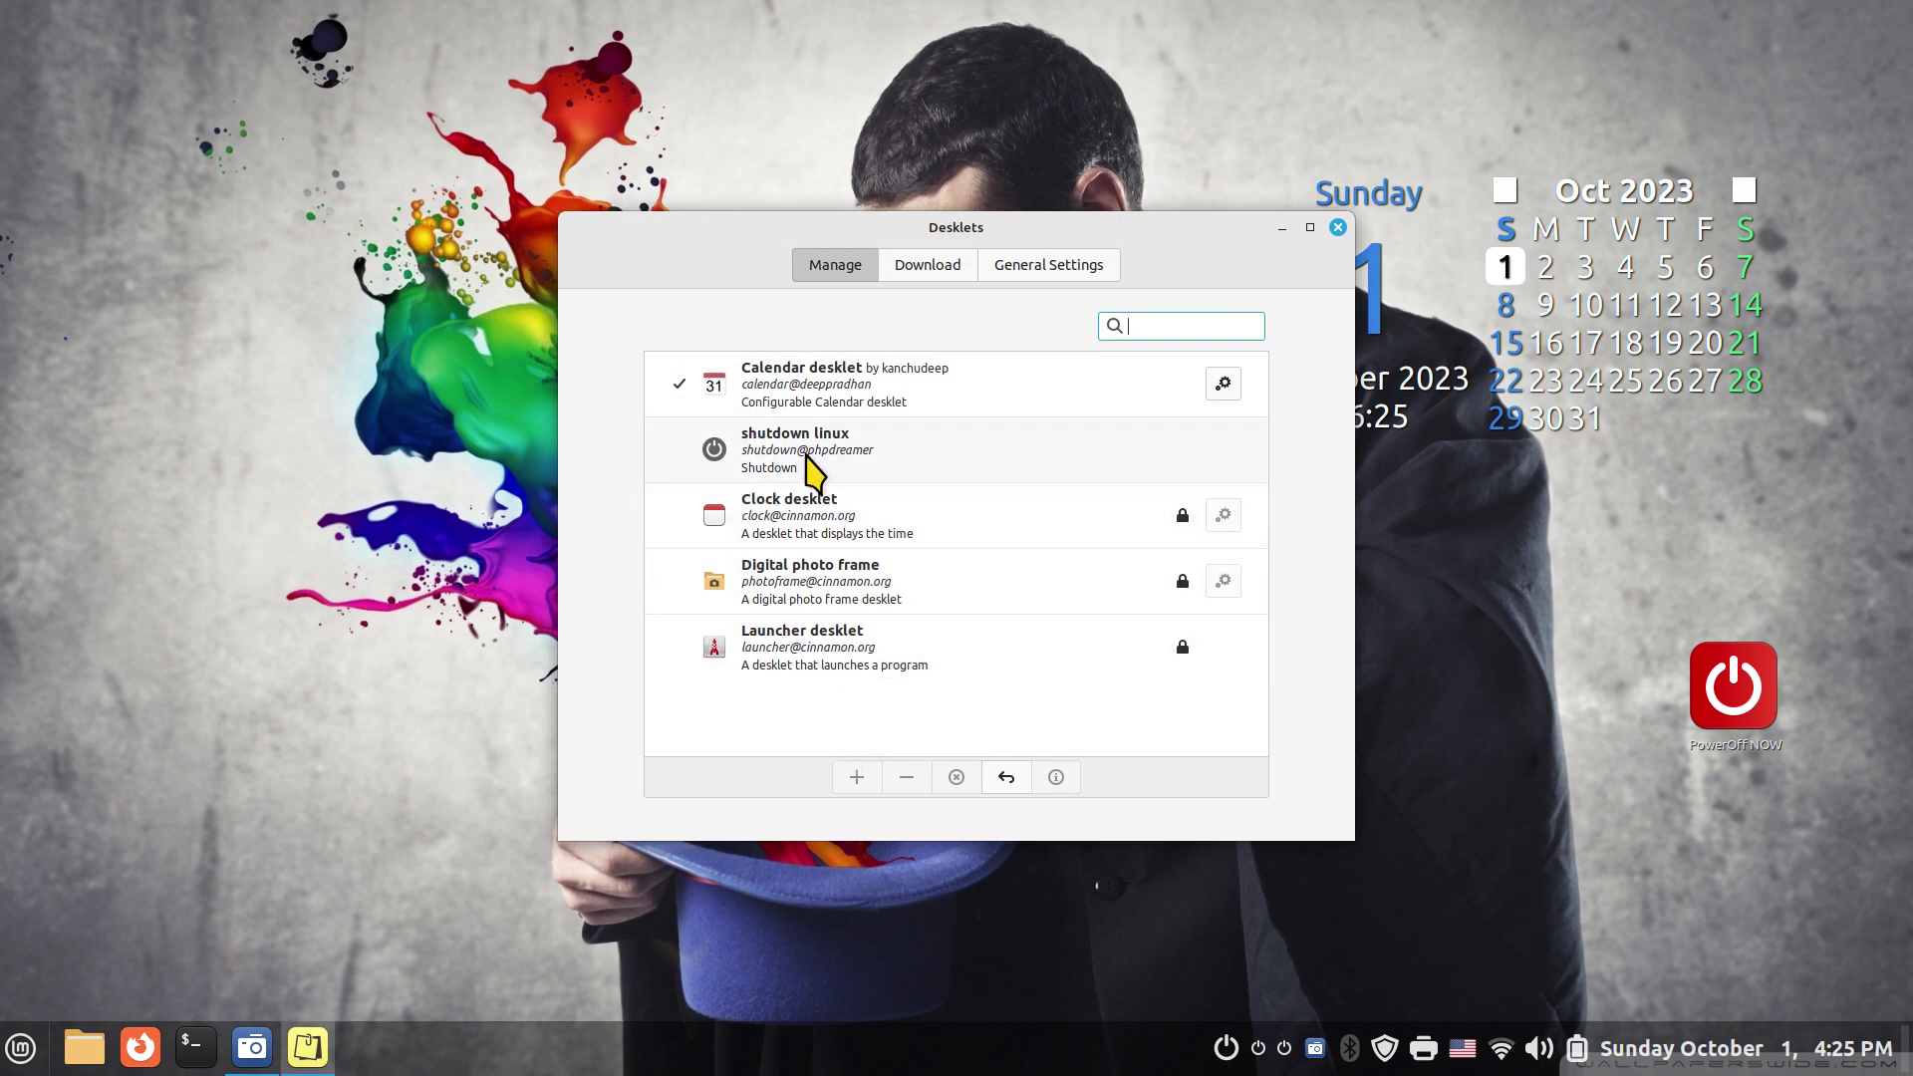
{"action": "left_click", "coordinate": [809, 461]}
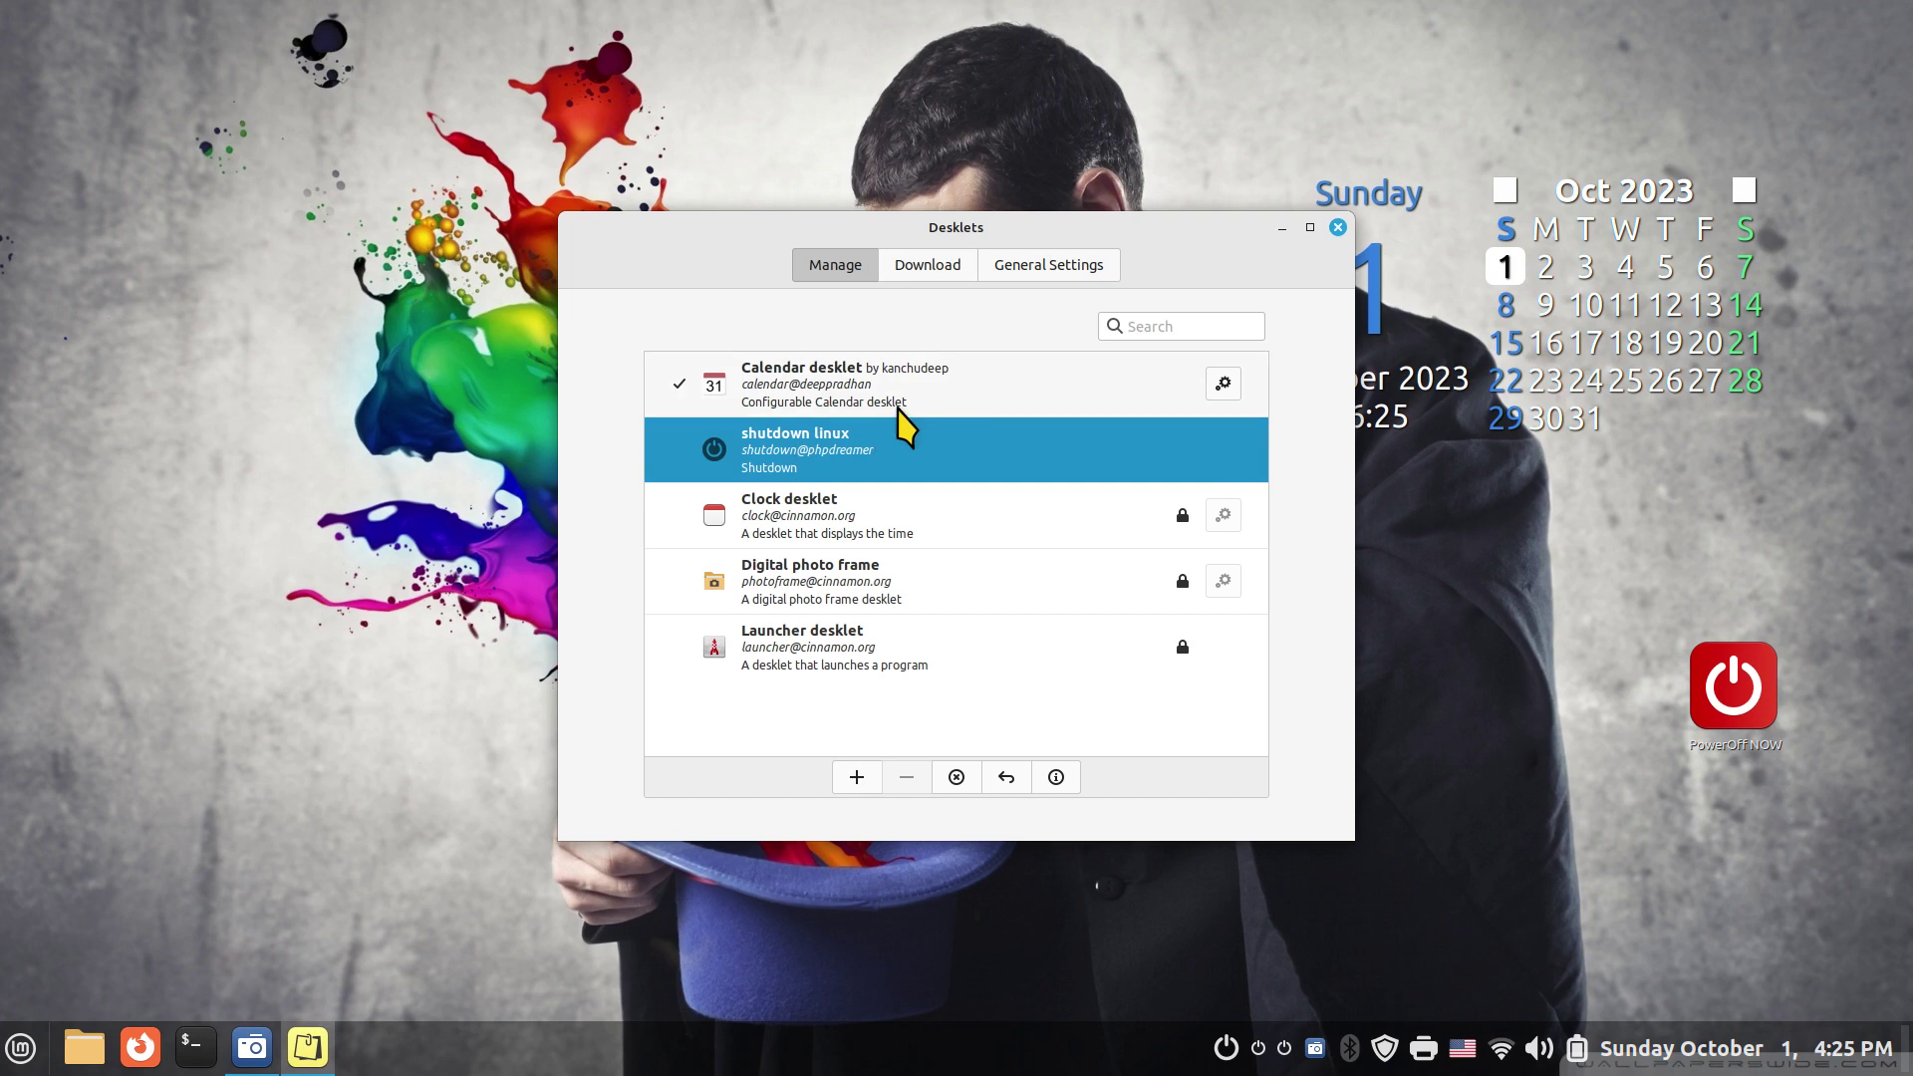
{"action": "left_click", "coordinate": [942, 282]}
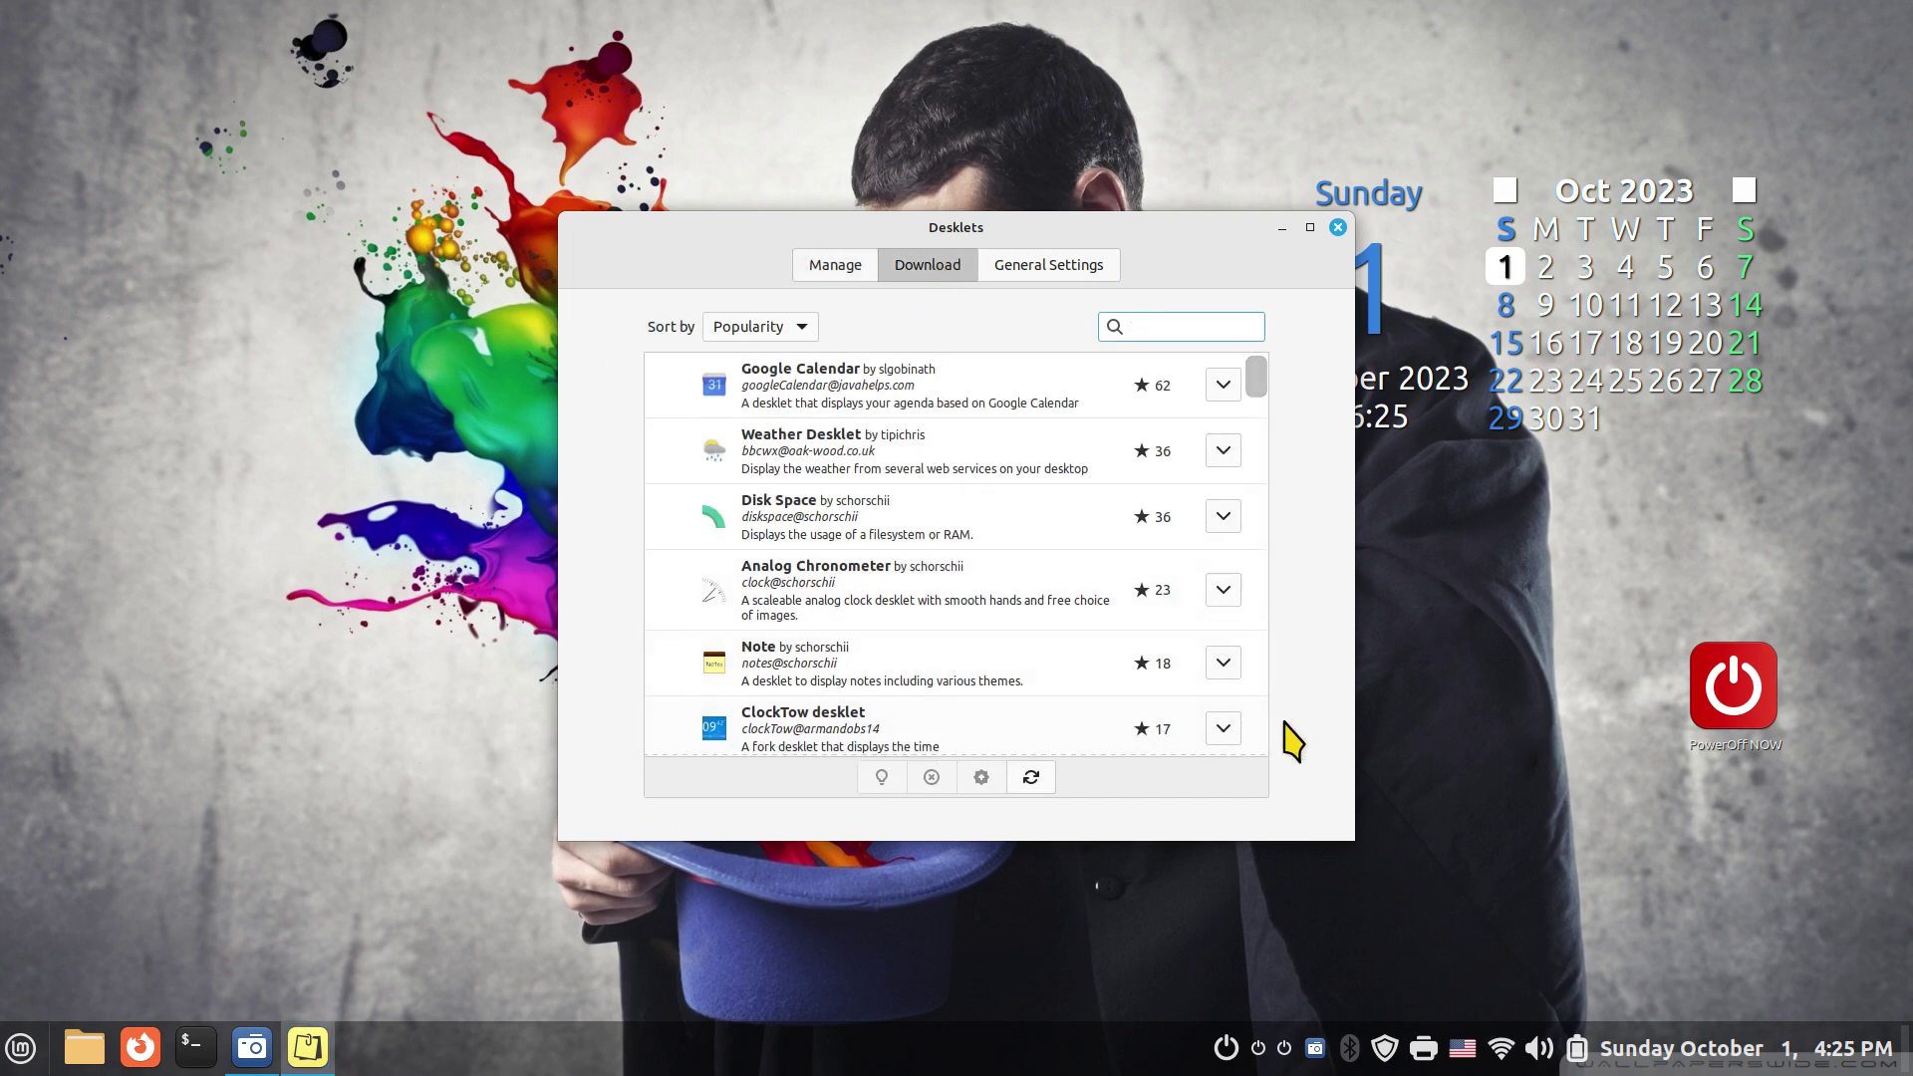
{"action": "left_click_drag", "start_coordinate": [1179, 232], "coordinate": [1031, 183]}
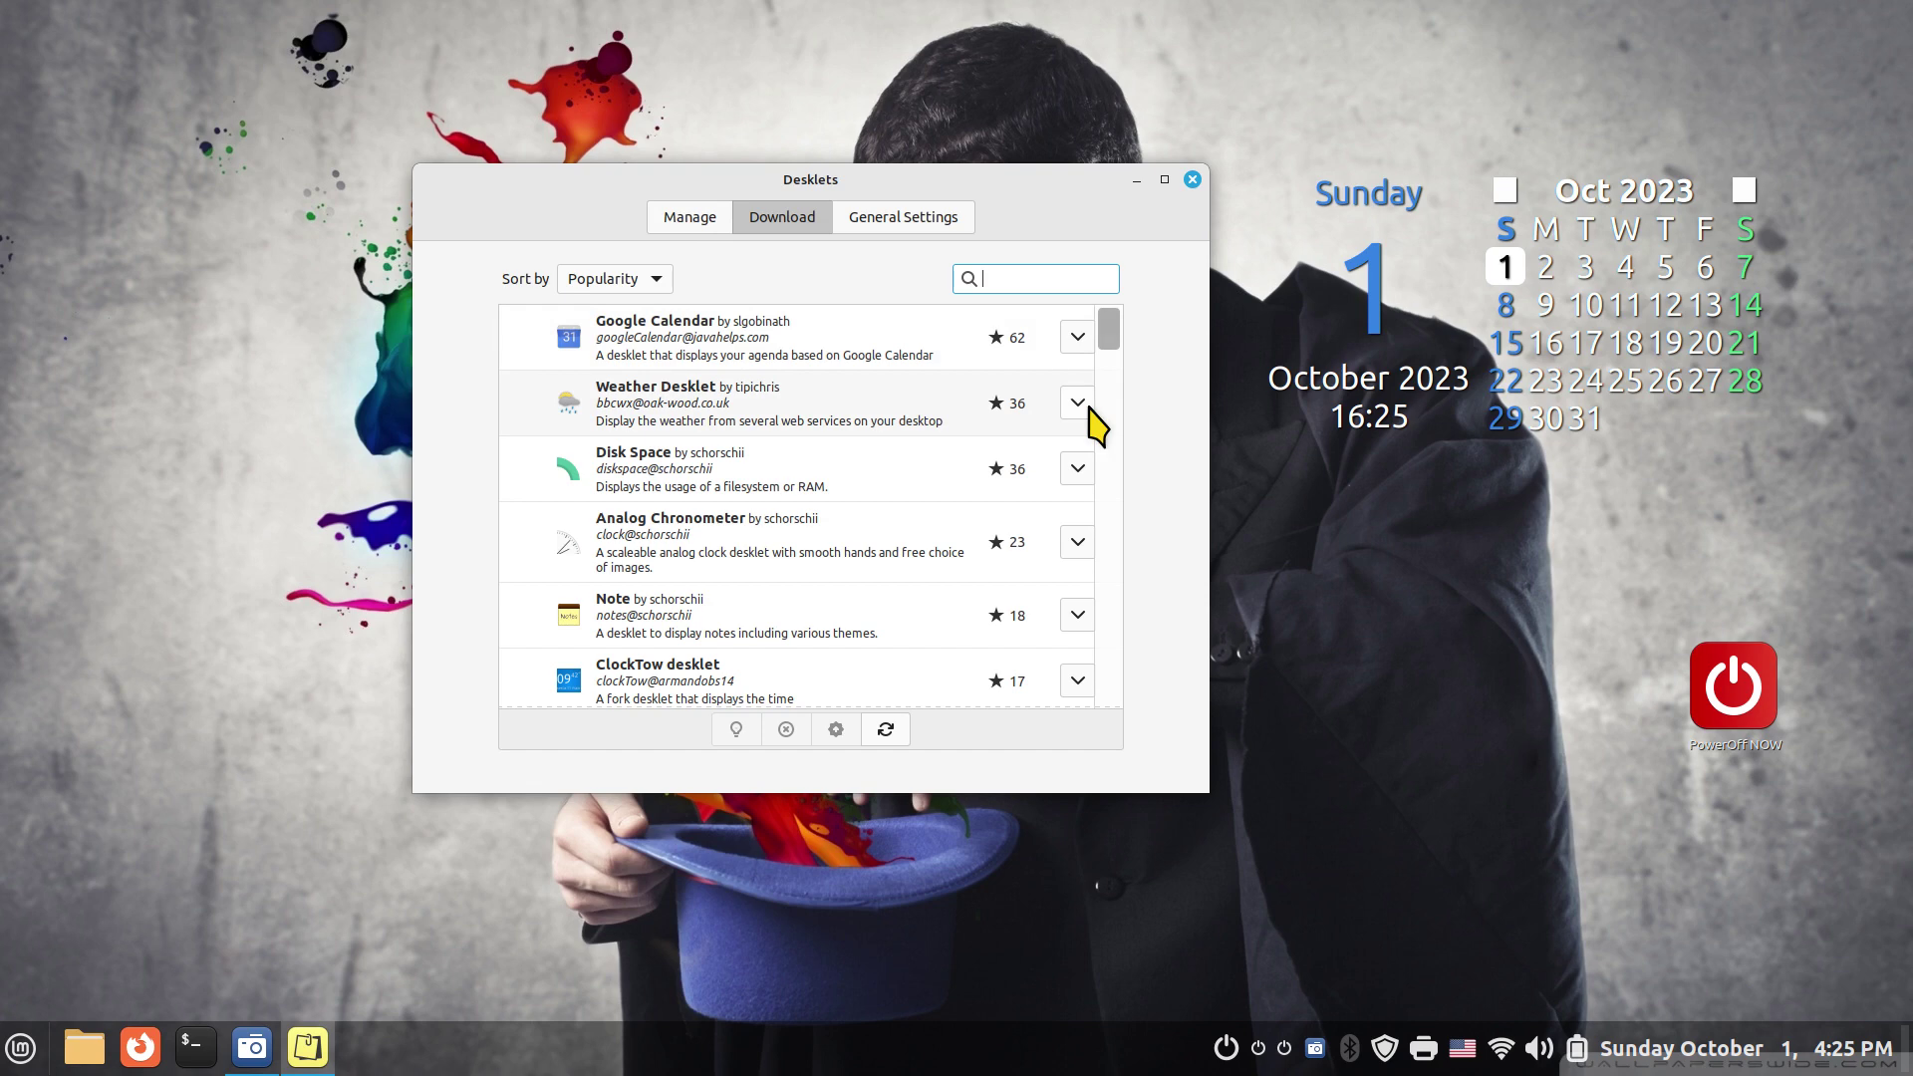
Step: Add the installed shutdown linux desklet to the desktop
{"action": "left_click", "coordinate": [687, 221]}
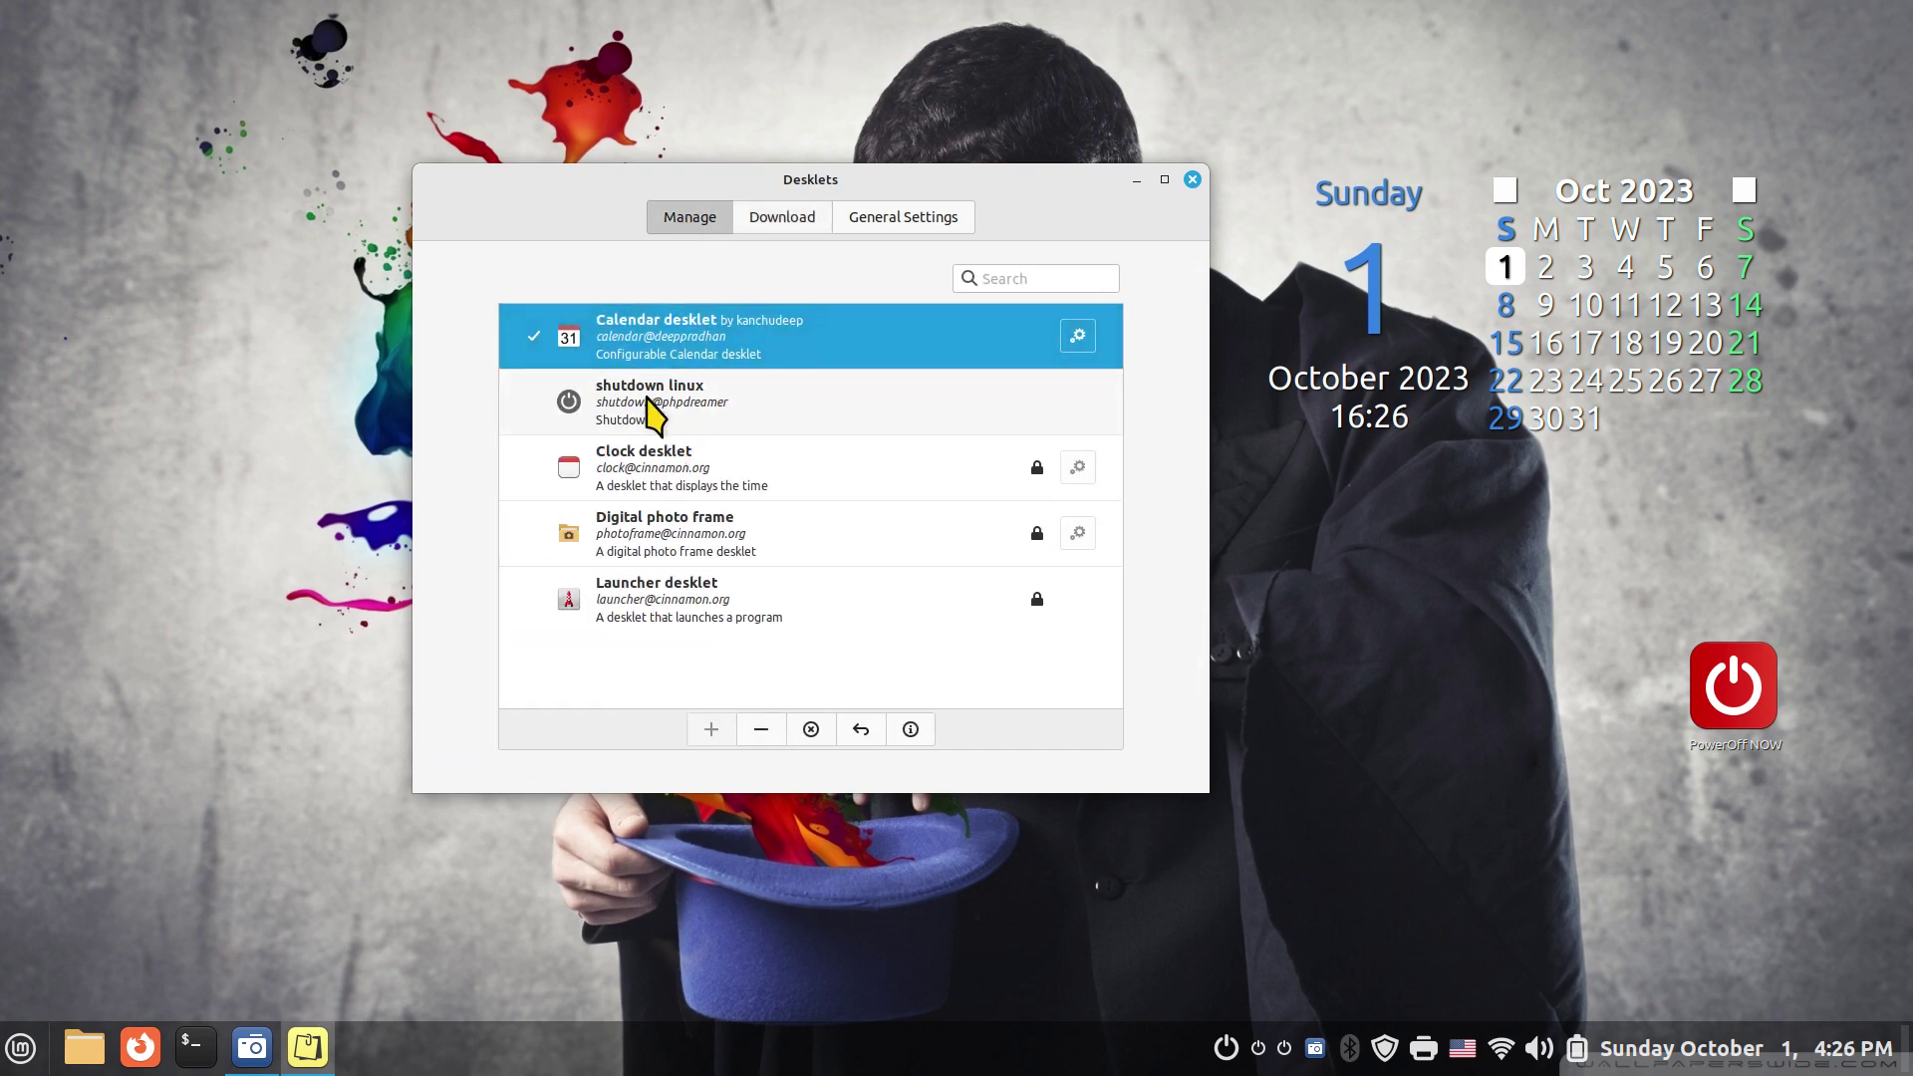
{"action": "left_click", "coordinate": [698, 423]}
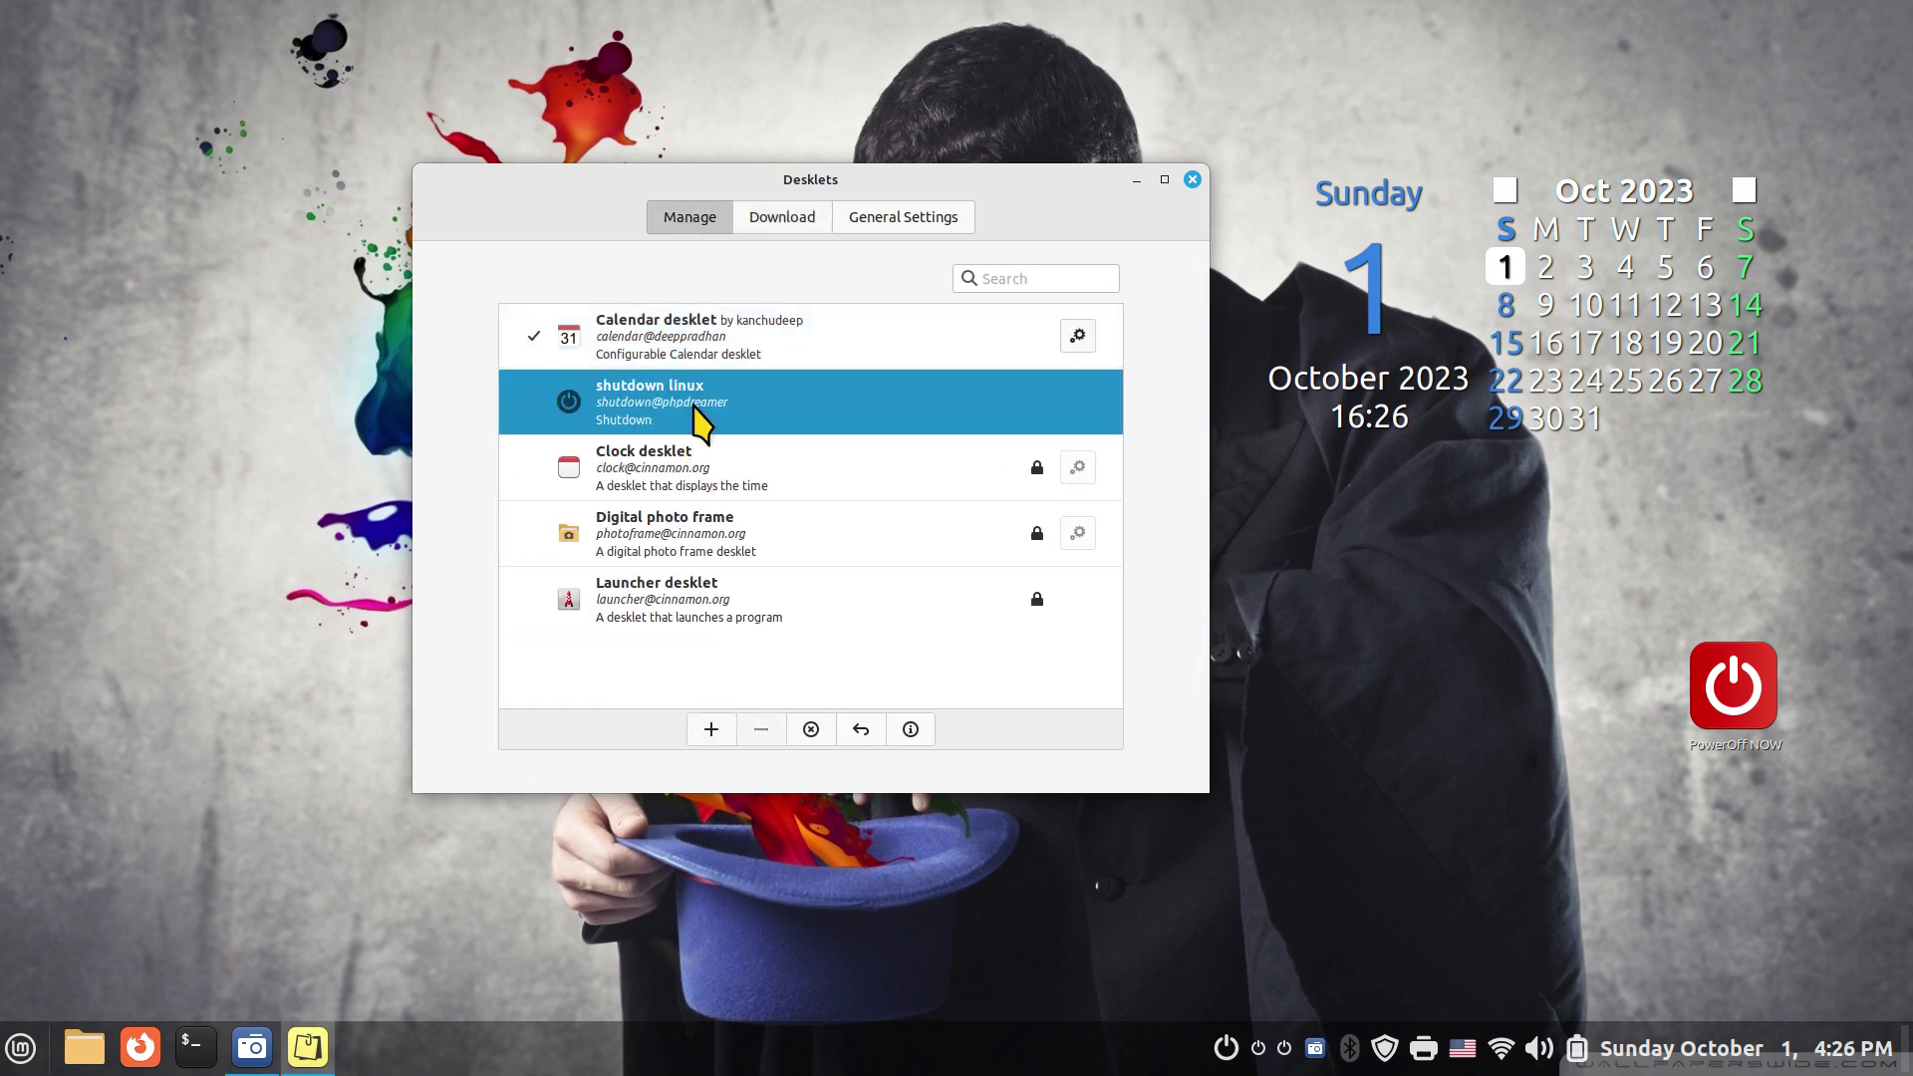
{"action": "left_click_drag", "start_coordinate": [948, 180], "coordinate": [967, 228]}
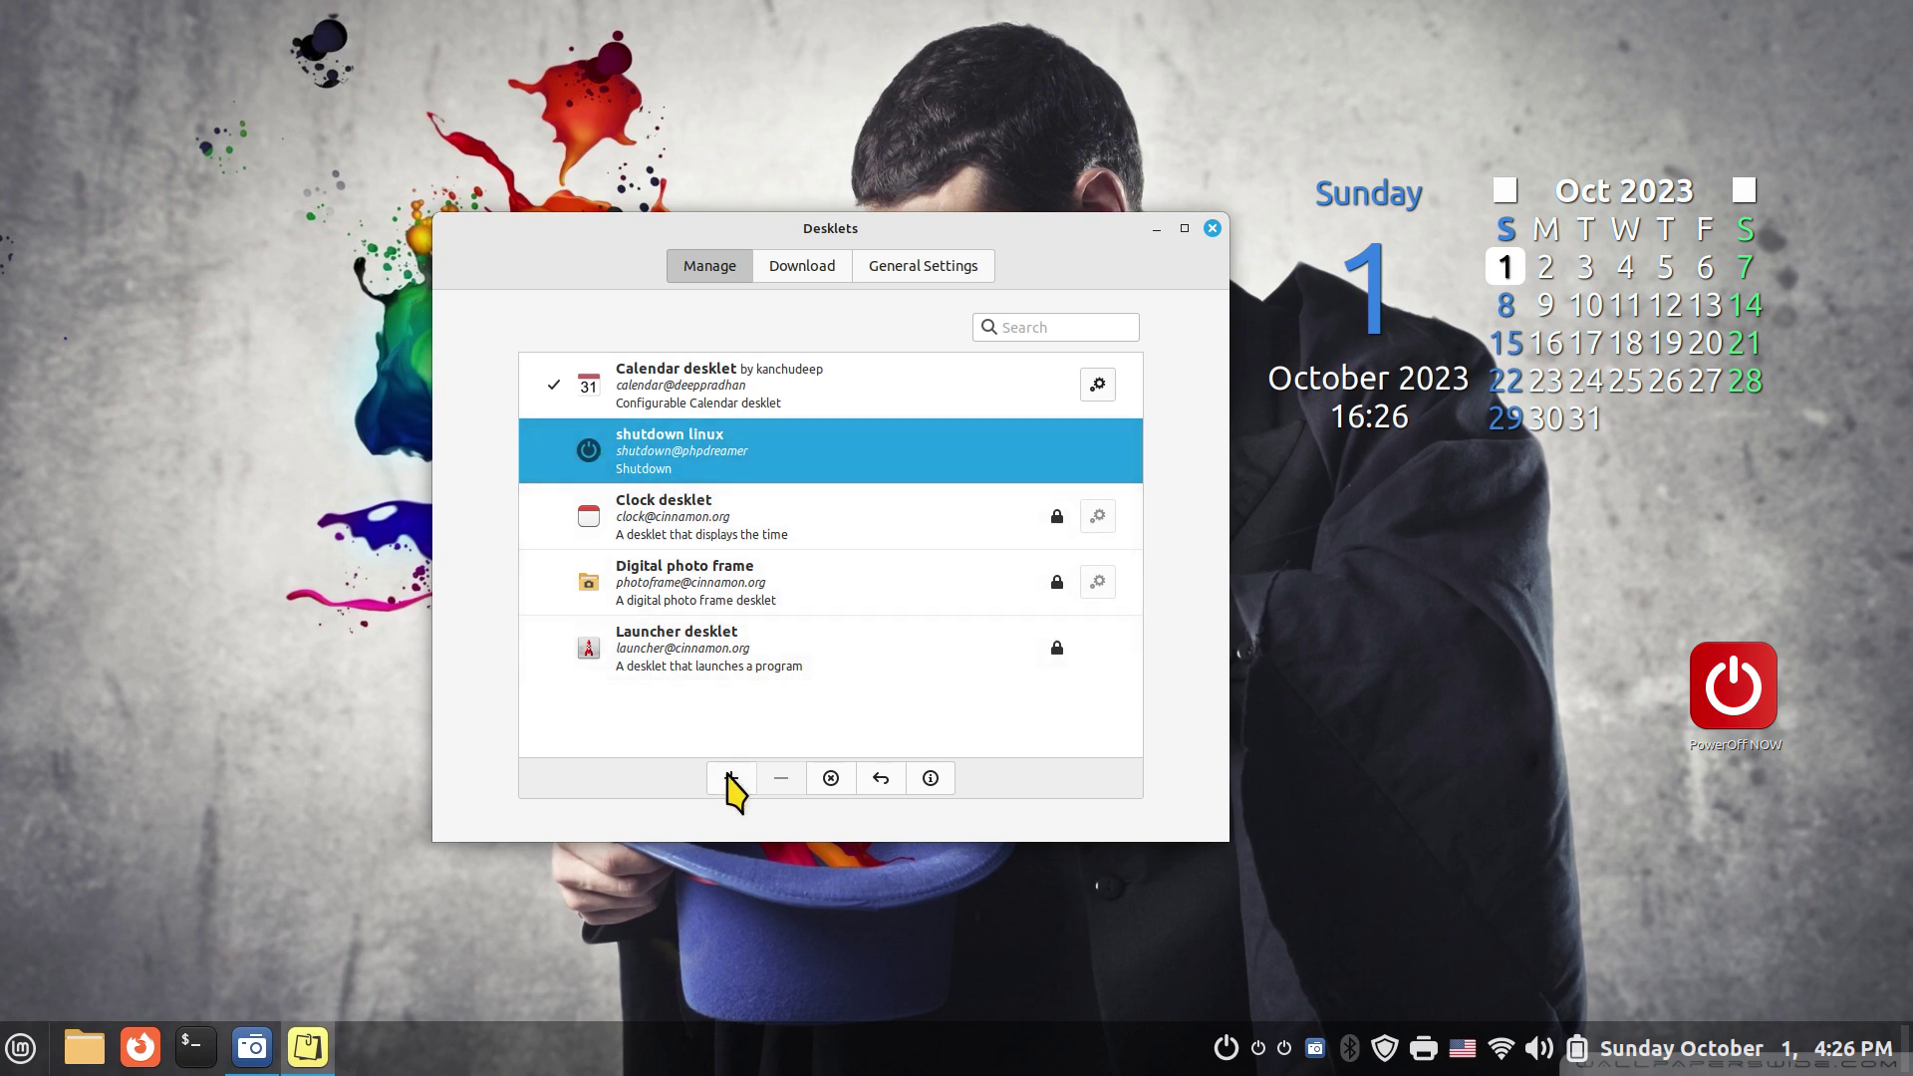
{"action": "left_click", "coordinate": [732, 783]}
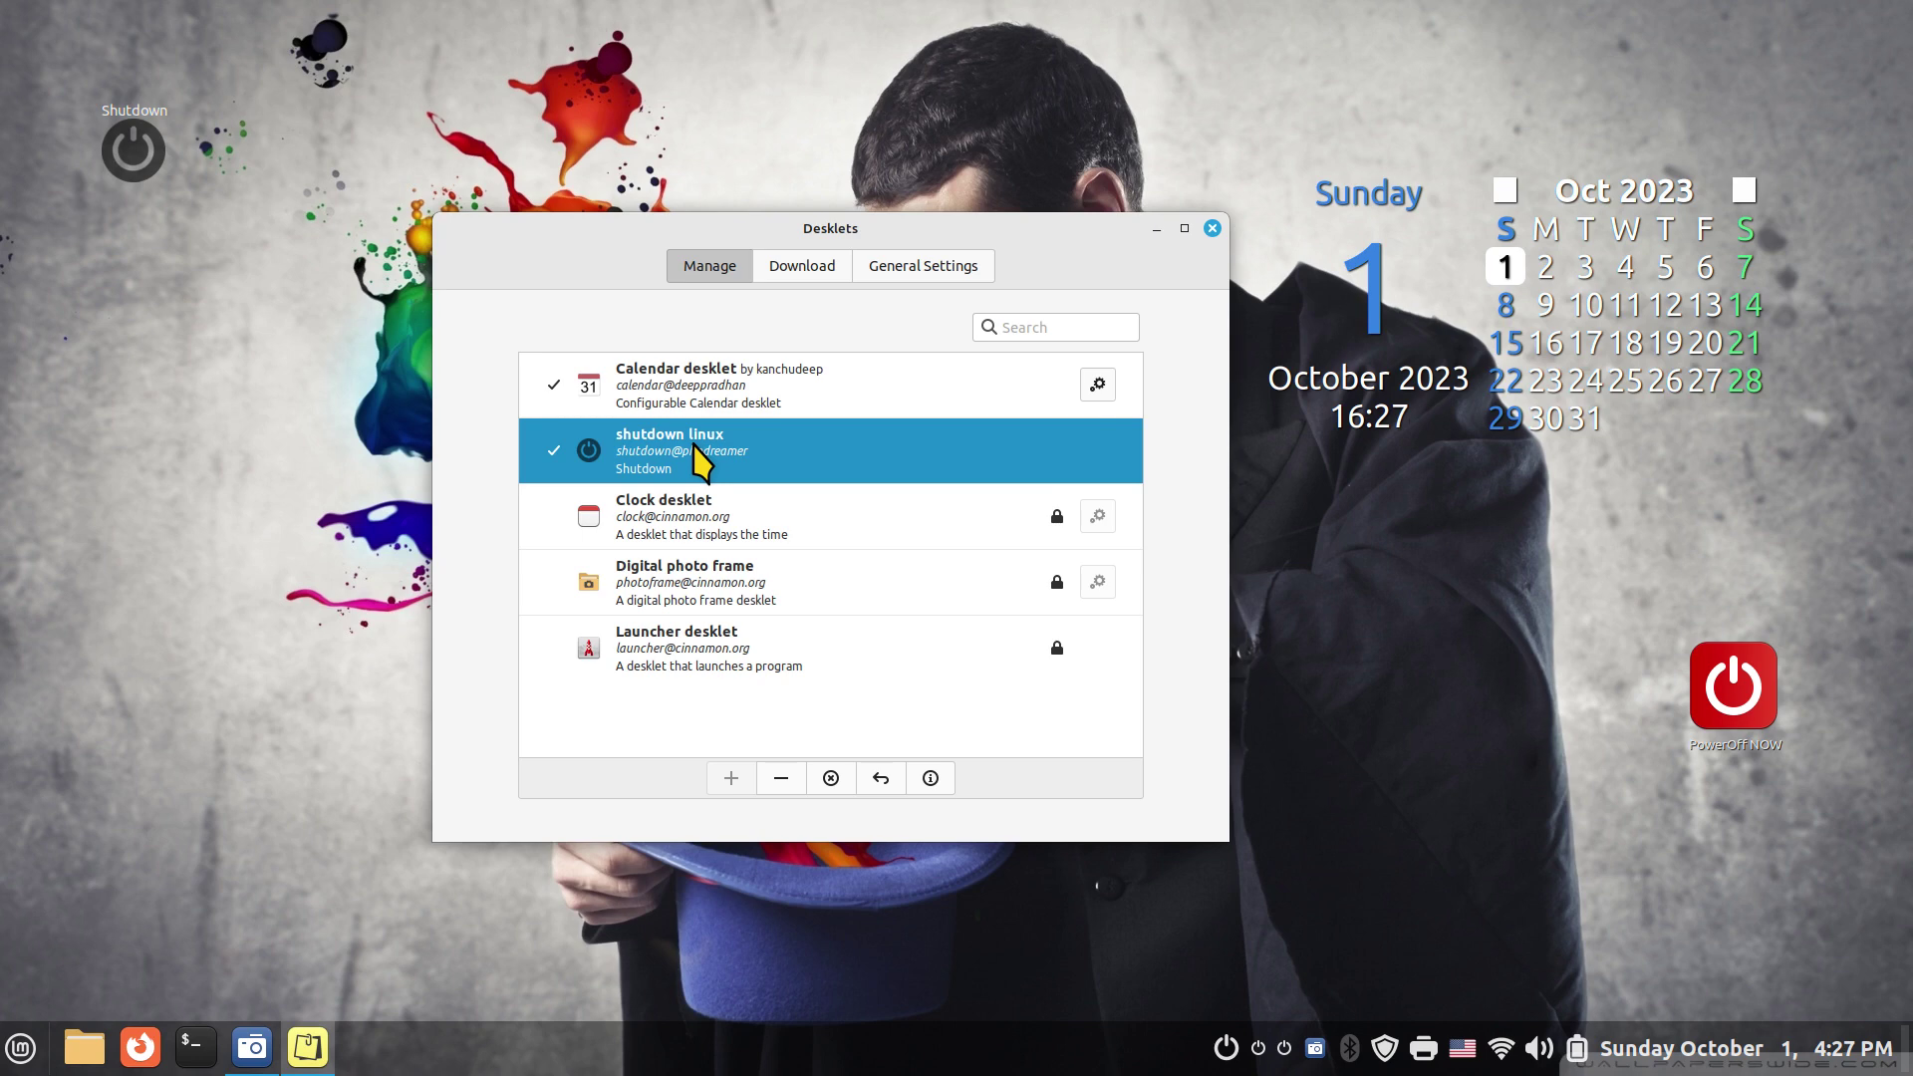
Step: Remove the shutdown linux desklet from the desktop
{"action": "left_click", "coordinate": [21, 1048]}
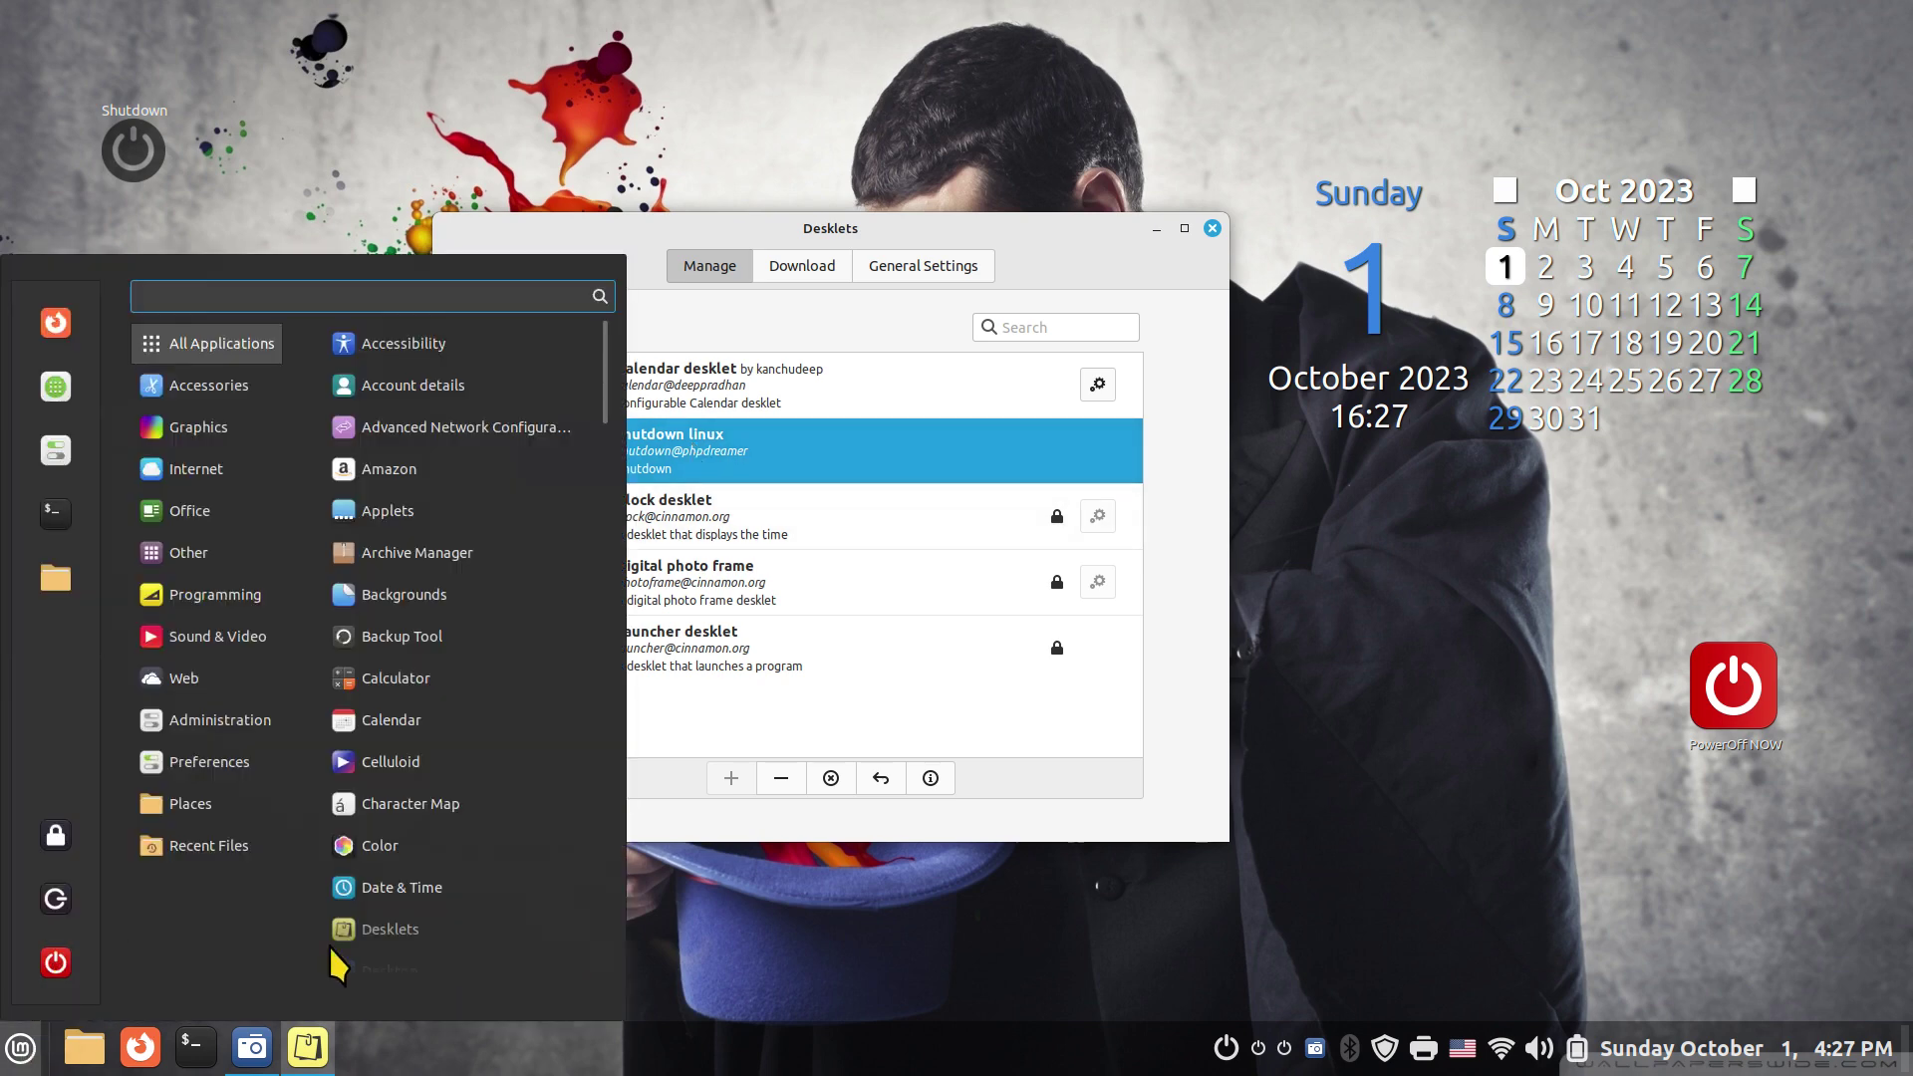
{"action": "left_click", "coordinate": [1151, 823]}
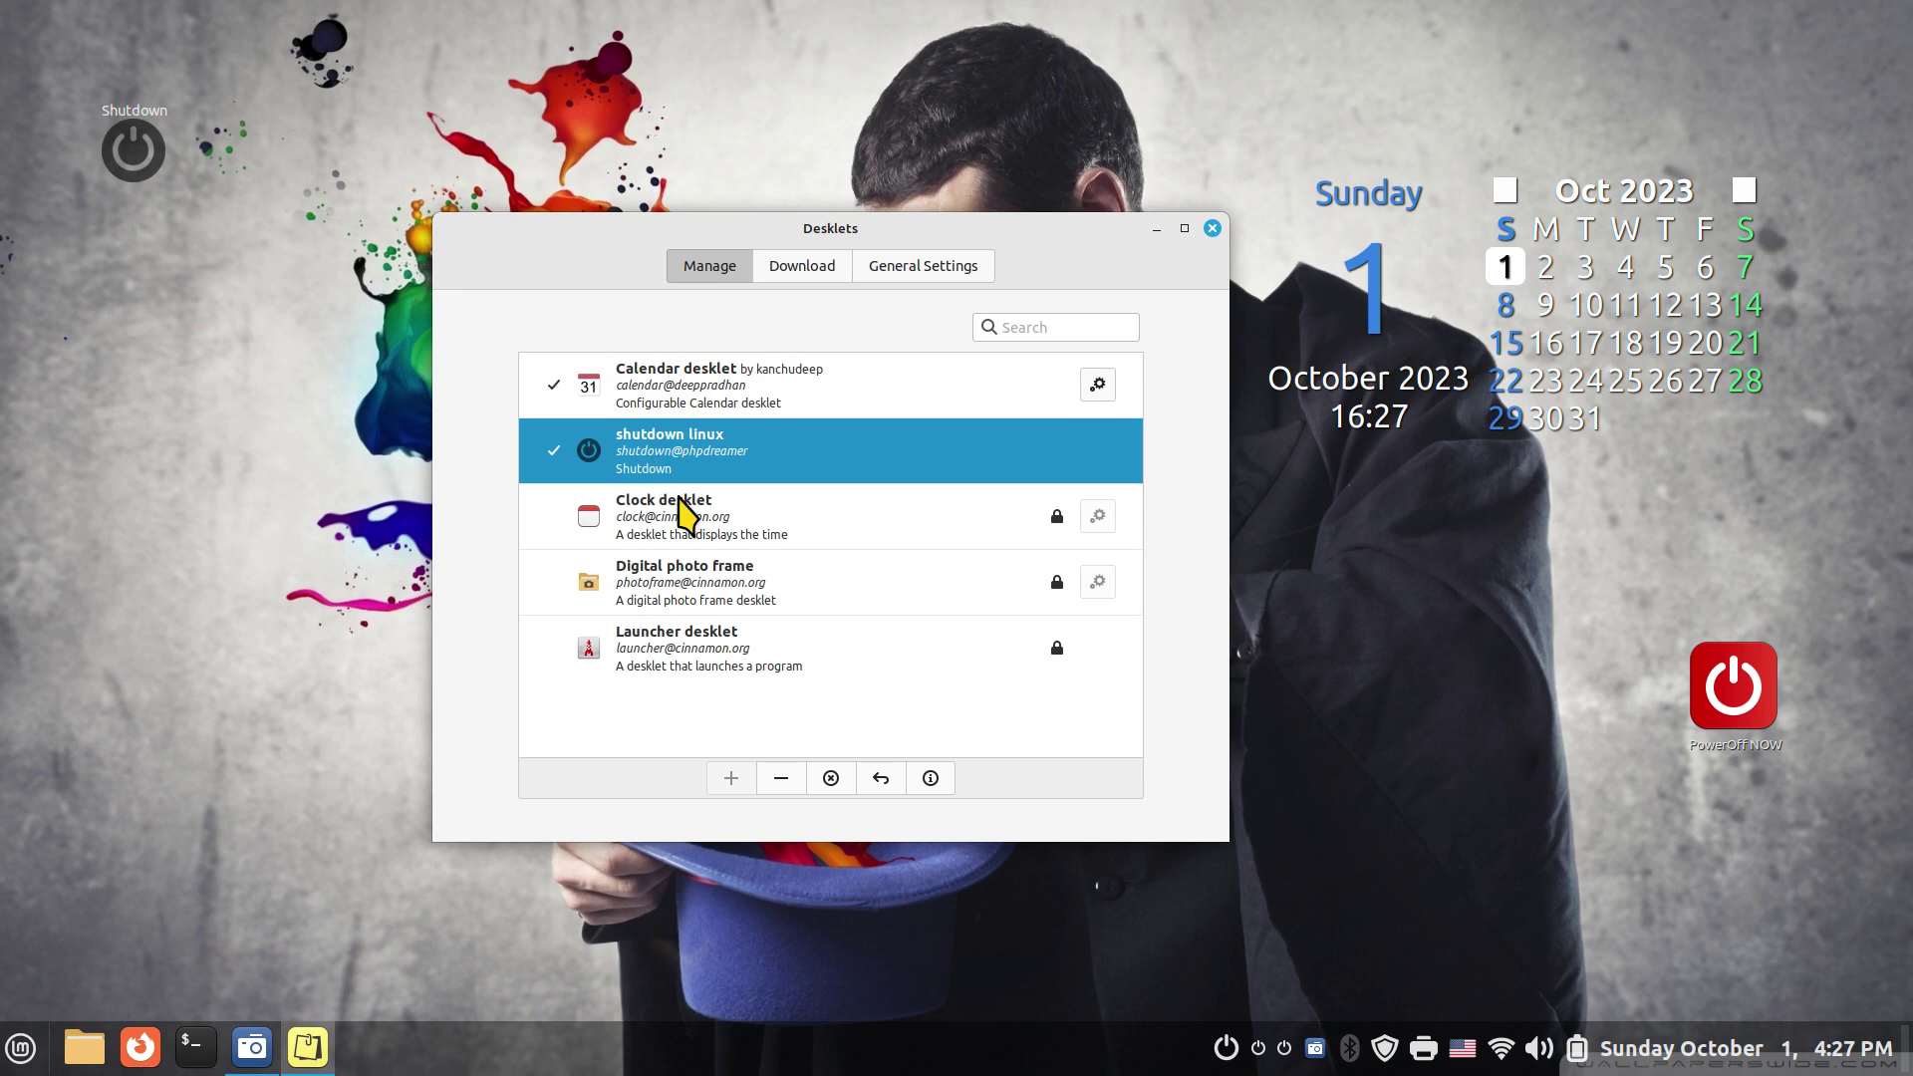
{"action": "left_click", "coordinate": [782, 778]}
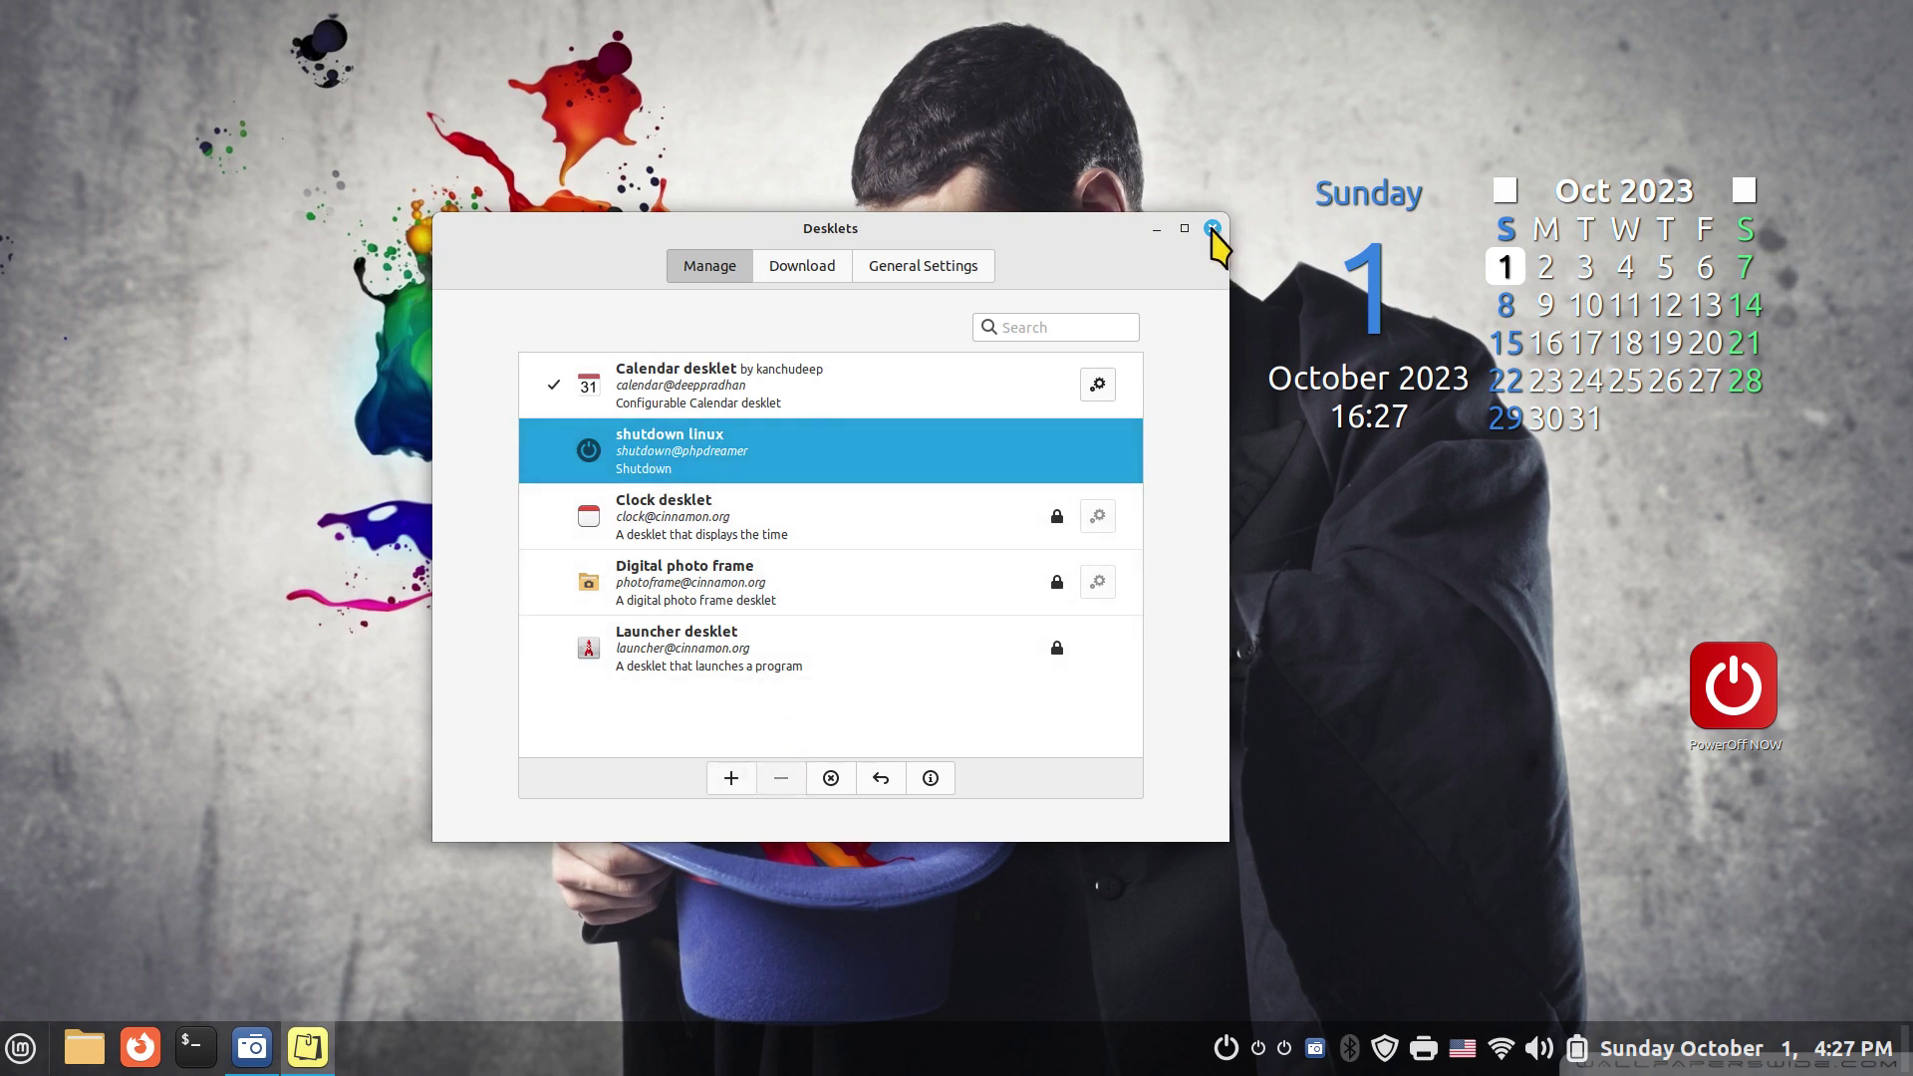
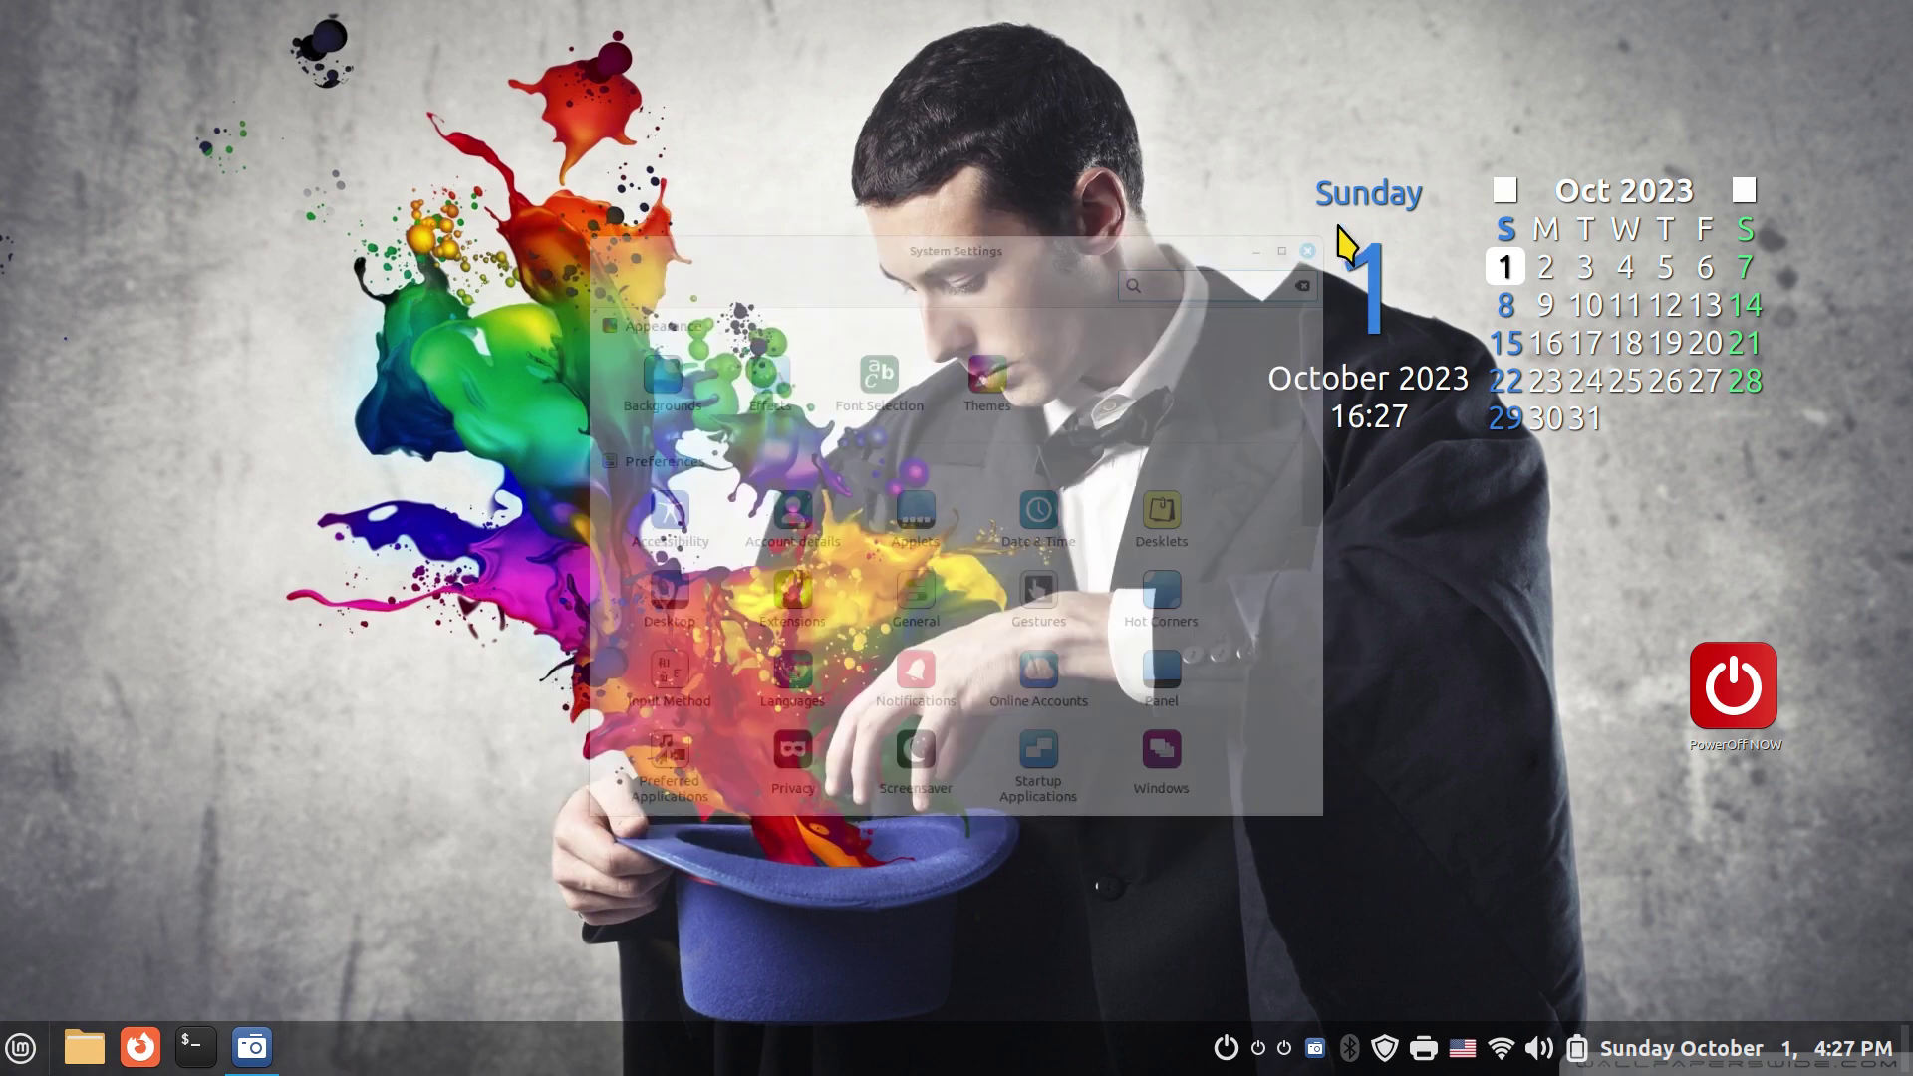
Step: Open the applet manager, look over the downloadable applets and the installed shutdown applets, and close it
{"action": "right_click", "coordinate": [787, 1073]}
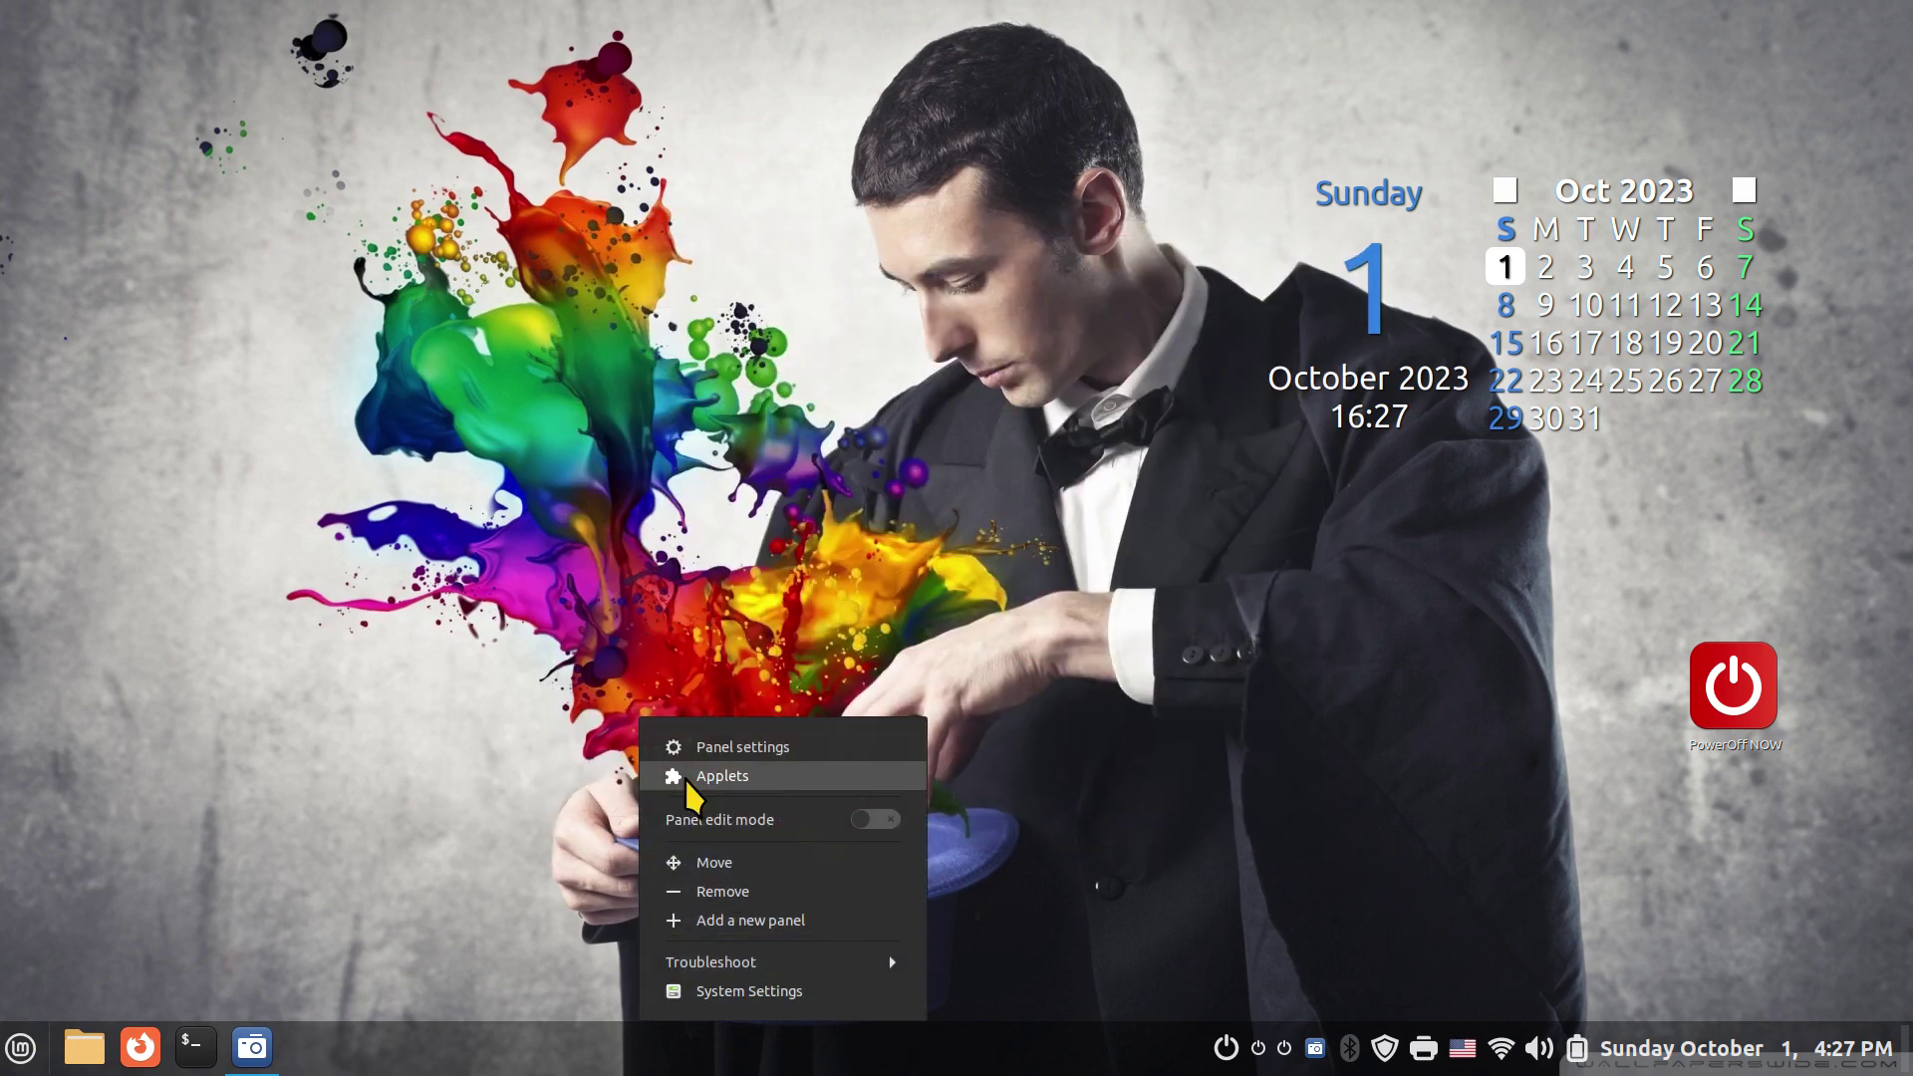
{"action": "left_click", "coordinate": [744, 779]}
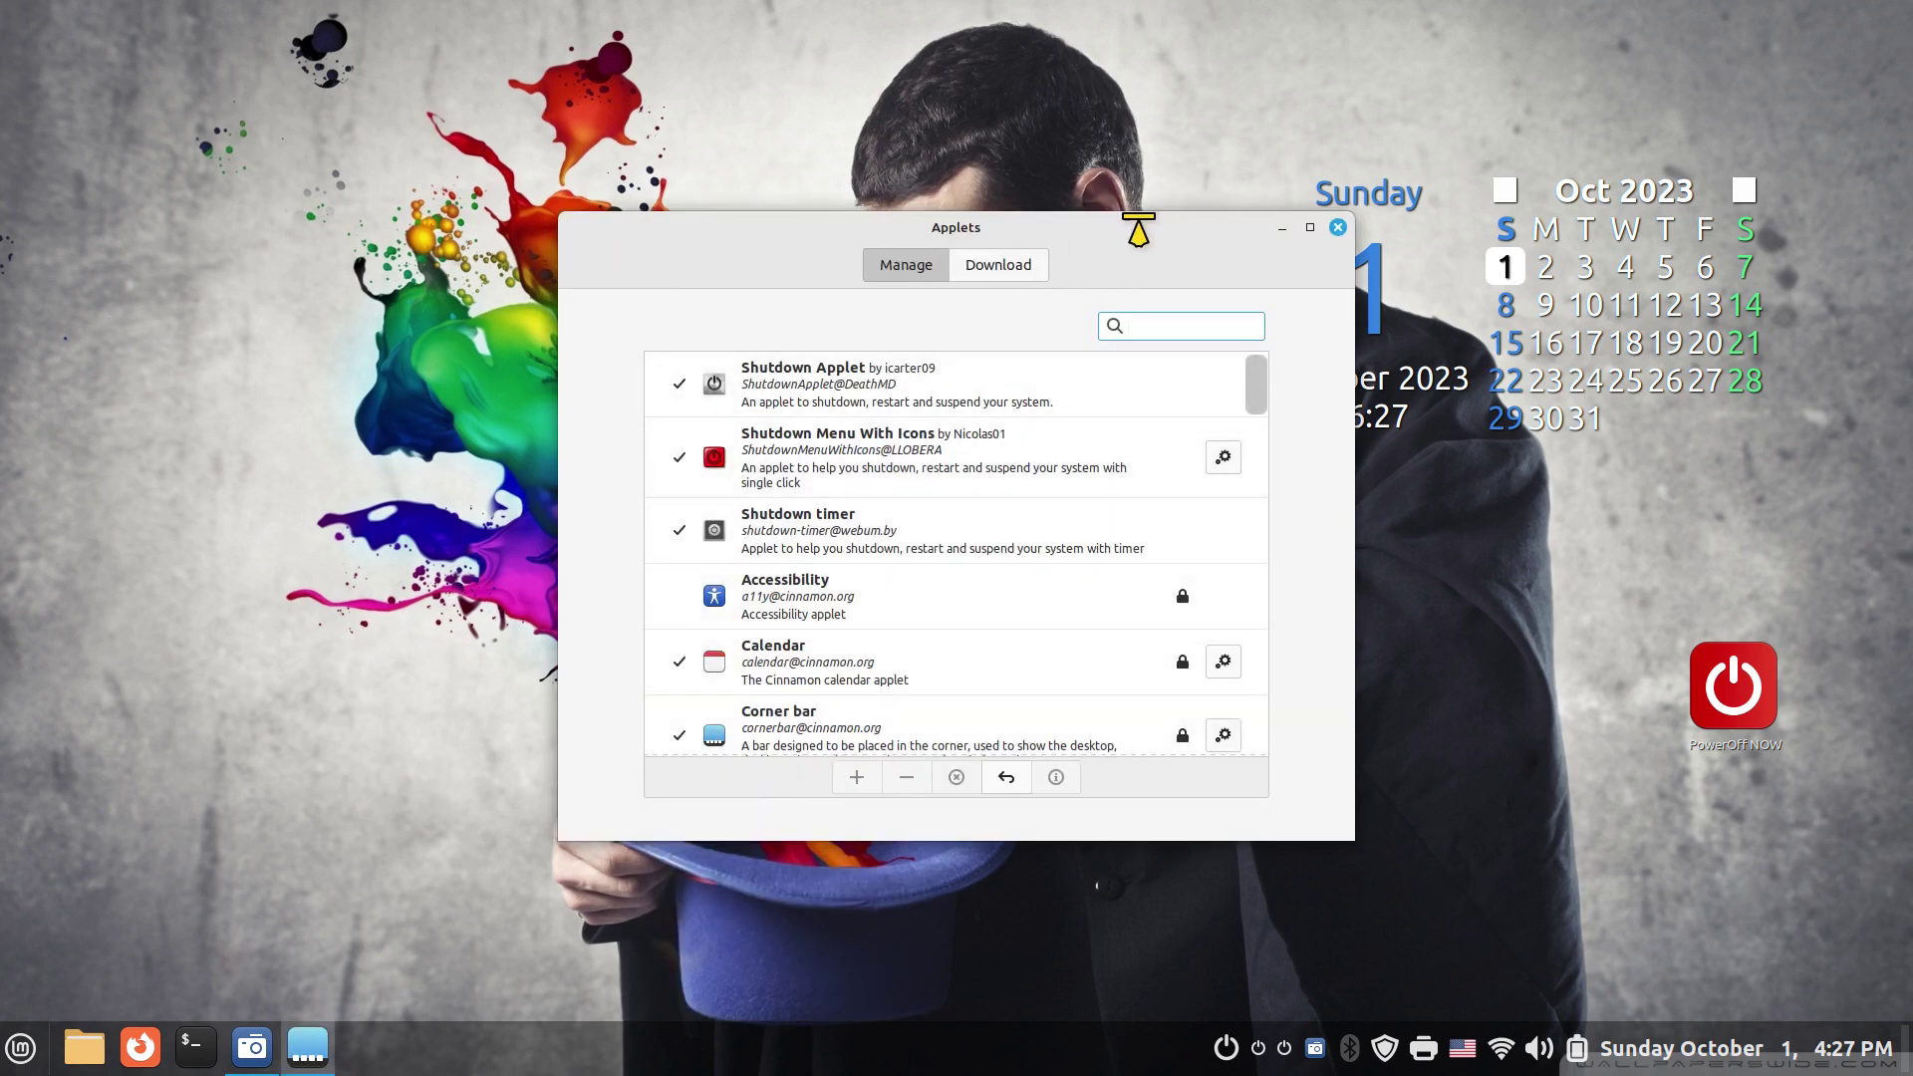
{"action": "left_click_drag", "start_coordinate": [1138, 229], "coordinate": [857, 225]}
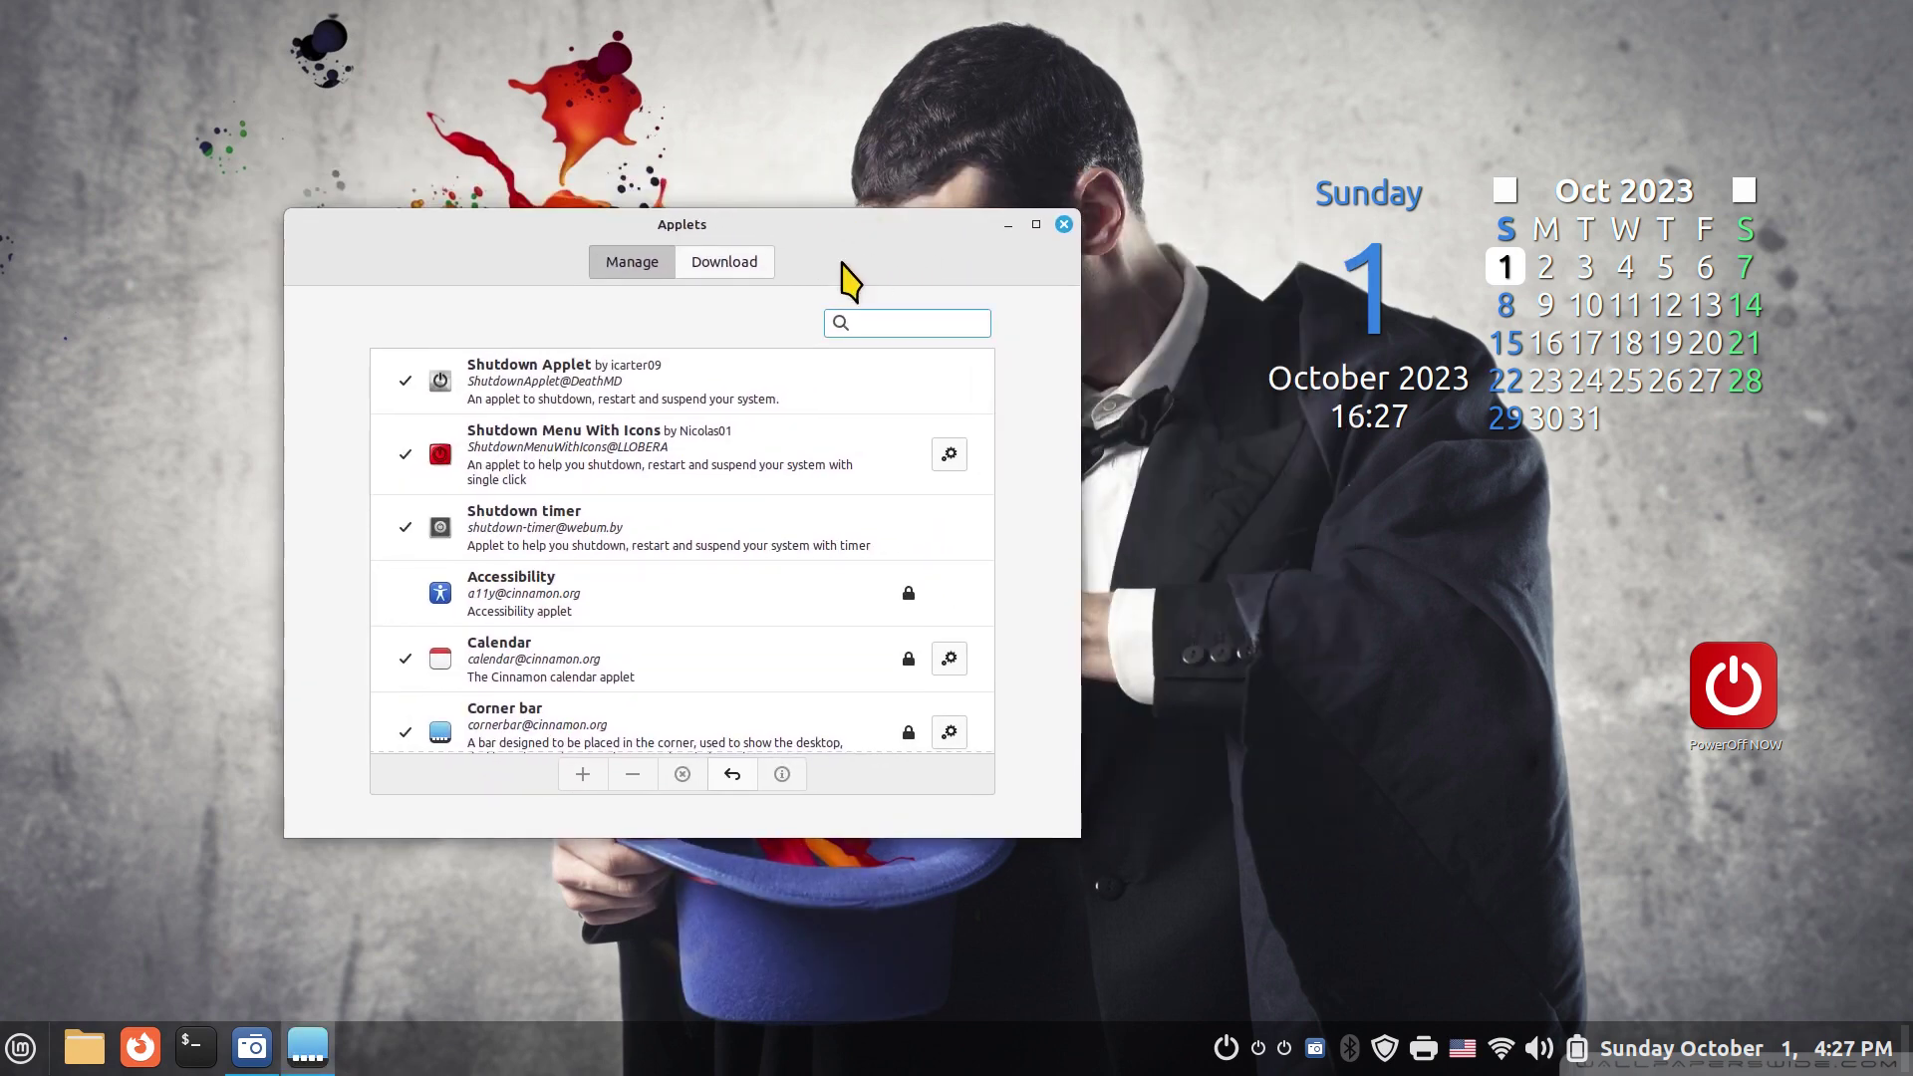
{"action": "left_click", "coordinate": [736, 263]}
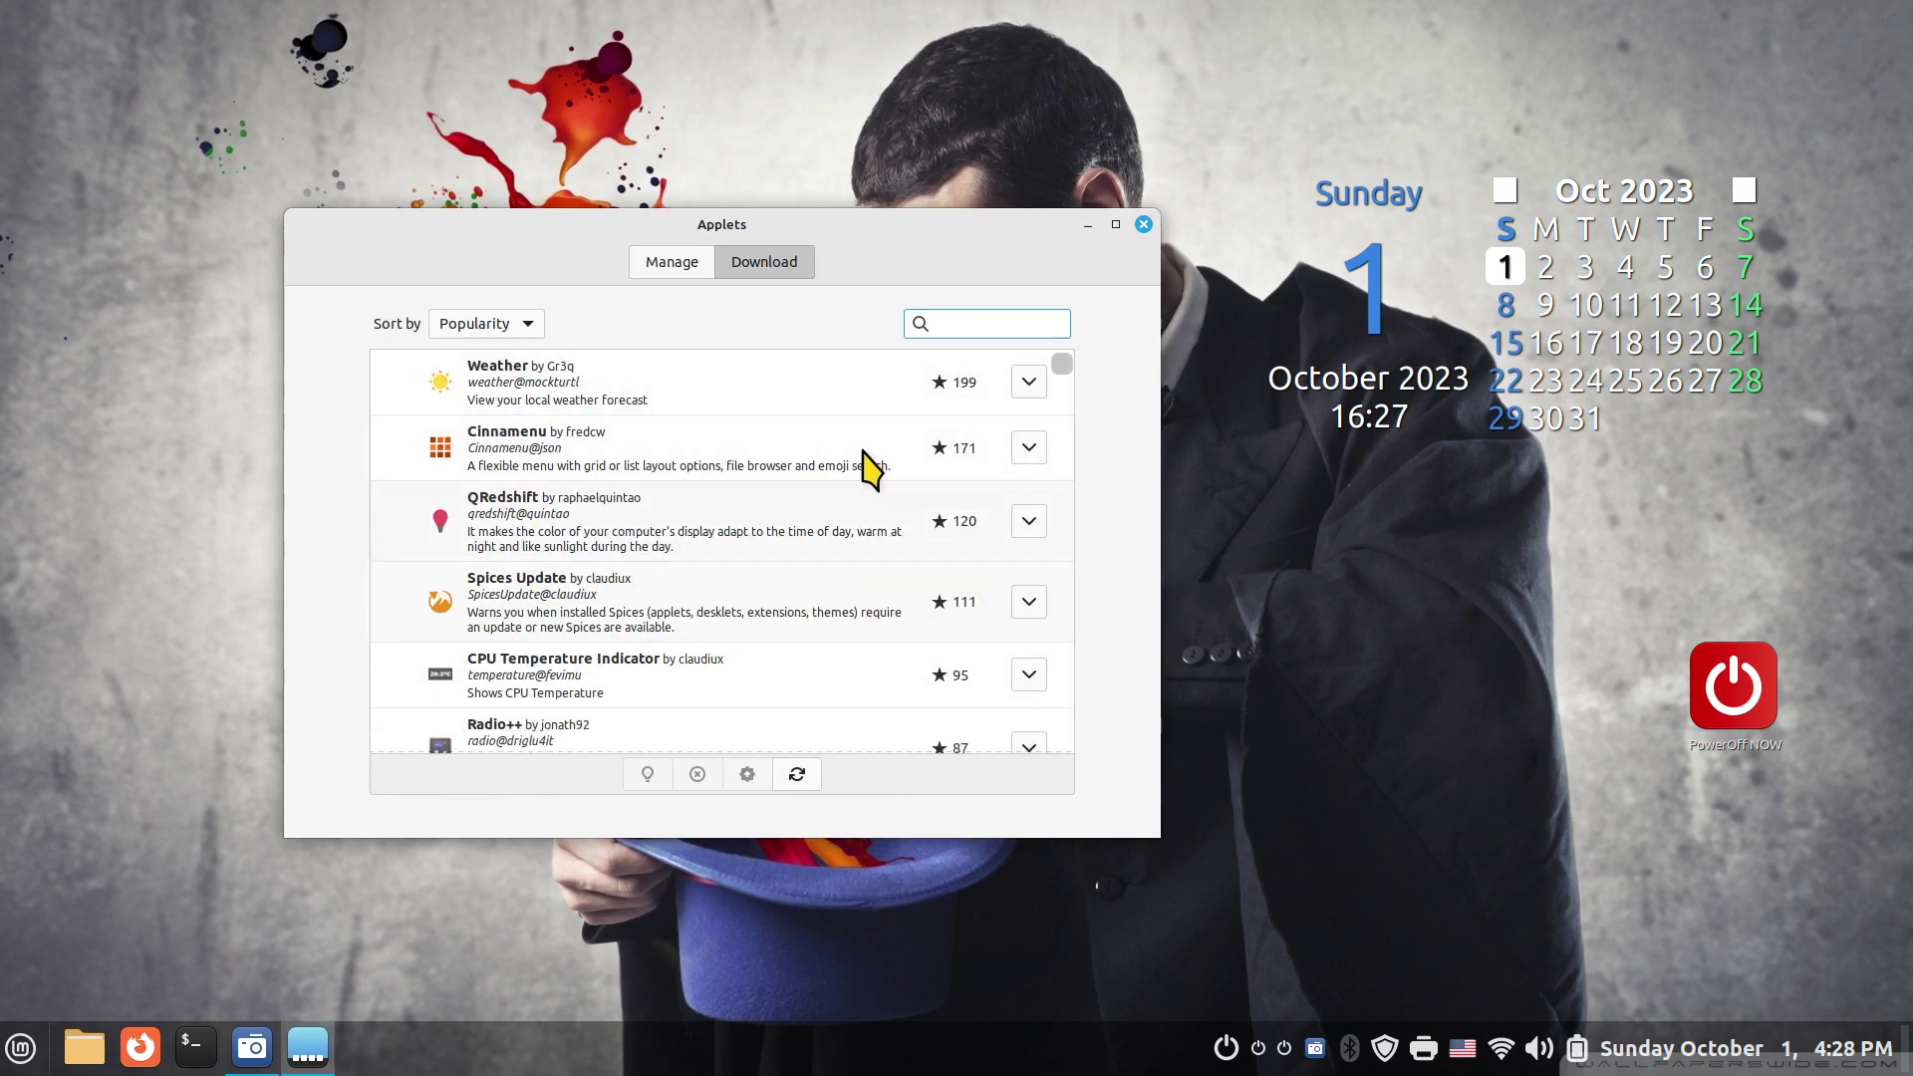
{"action": "left_click", "coordinate": [944, 325]}
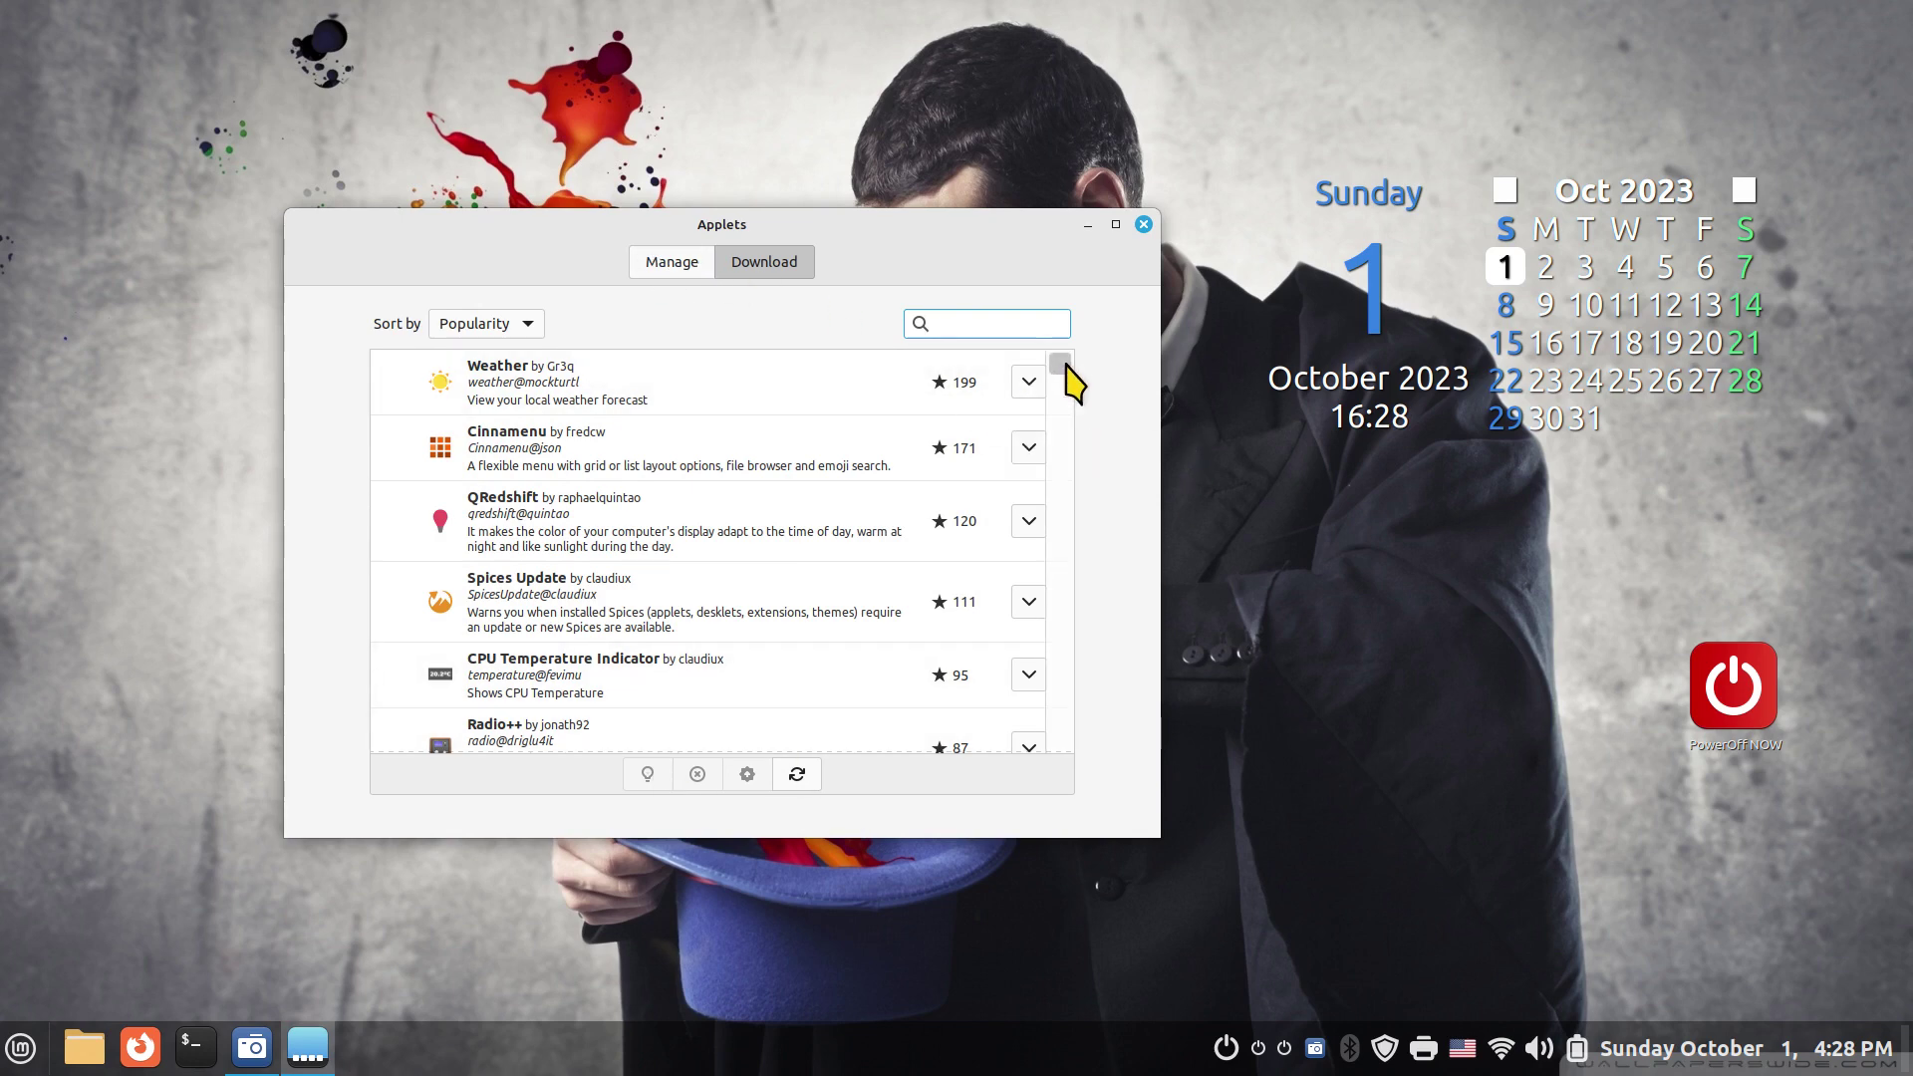
{"action": "mouse_move", "coordinate": [1062, 367]}
{"action": "left_mouse_down"}
{"action": "mouse_move", "coordinate": [1066, 461]}
{"action": "mouse_move", "coordinate": [1067, 373]}
{"action": "left_mouse_up"}
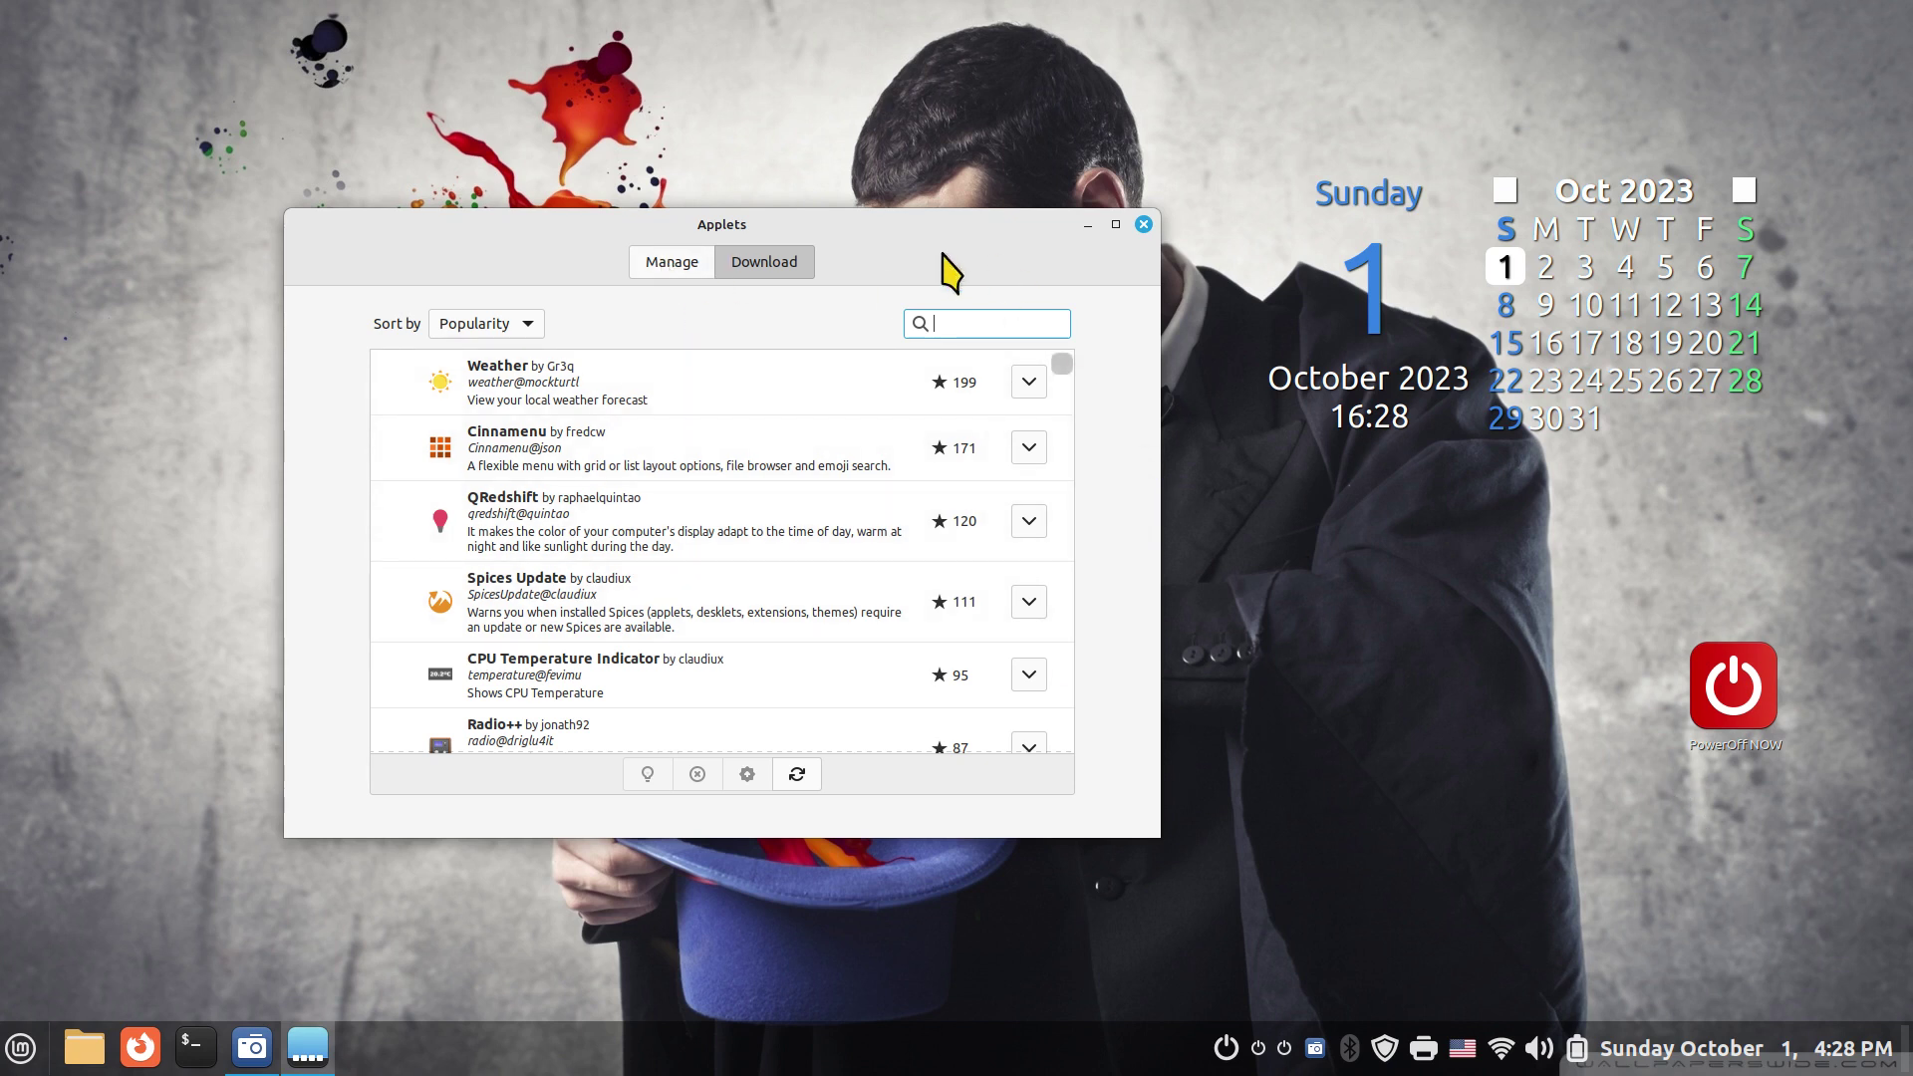
{"action": "left_click", "coordinate": [666, 267]}
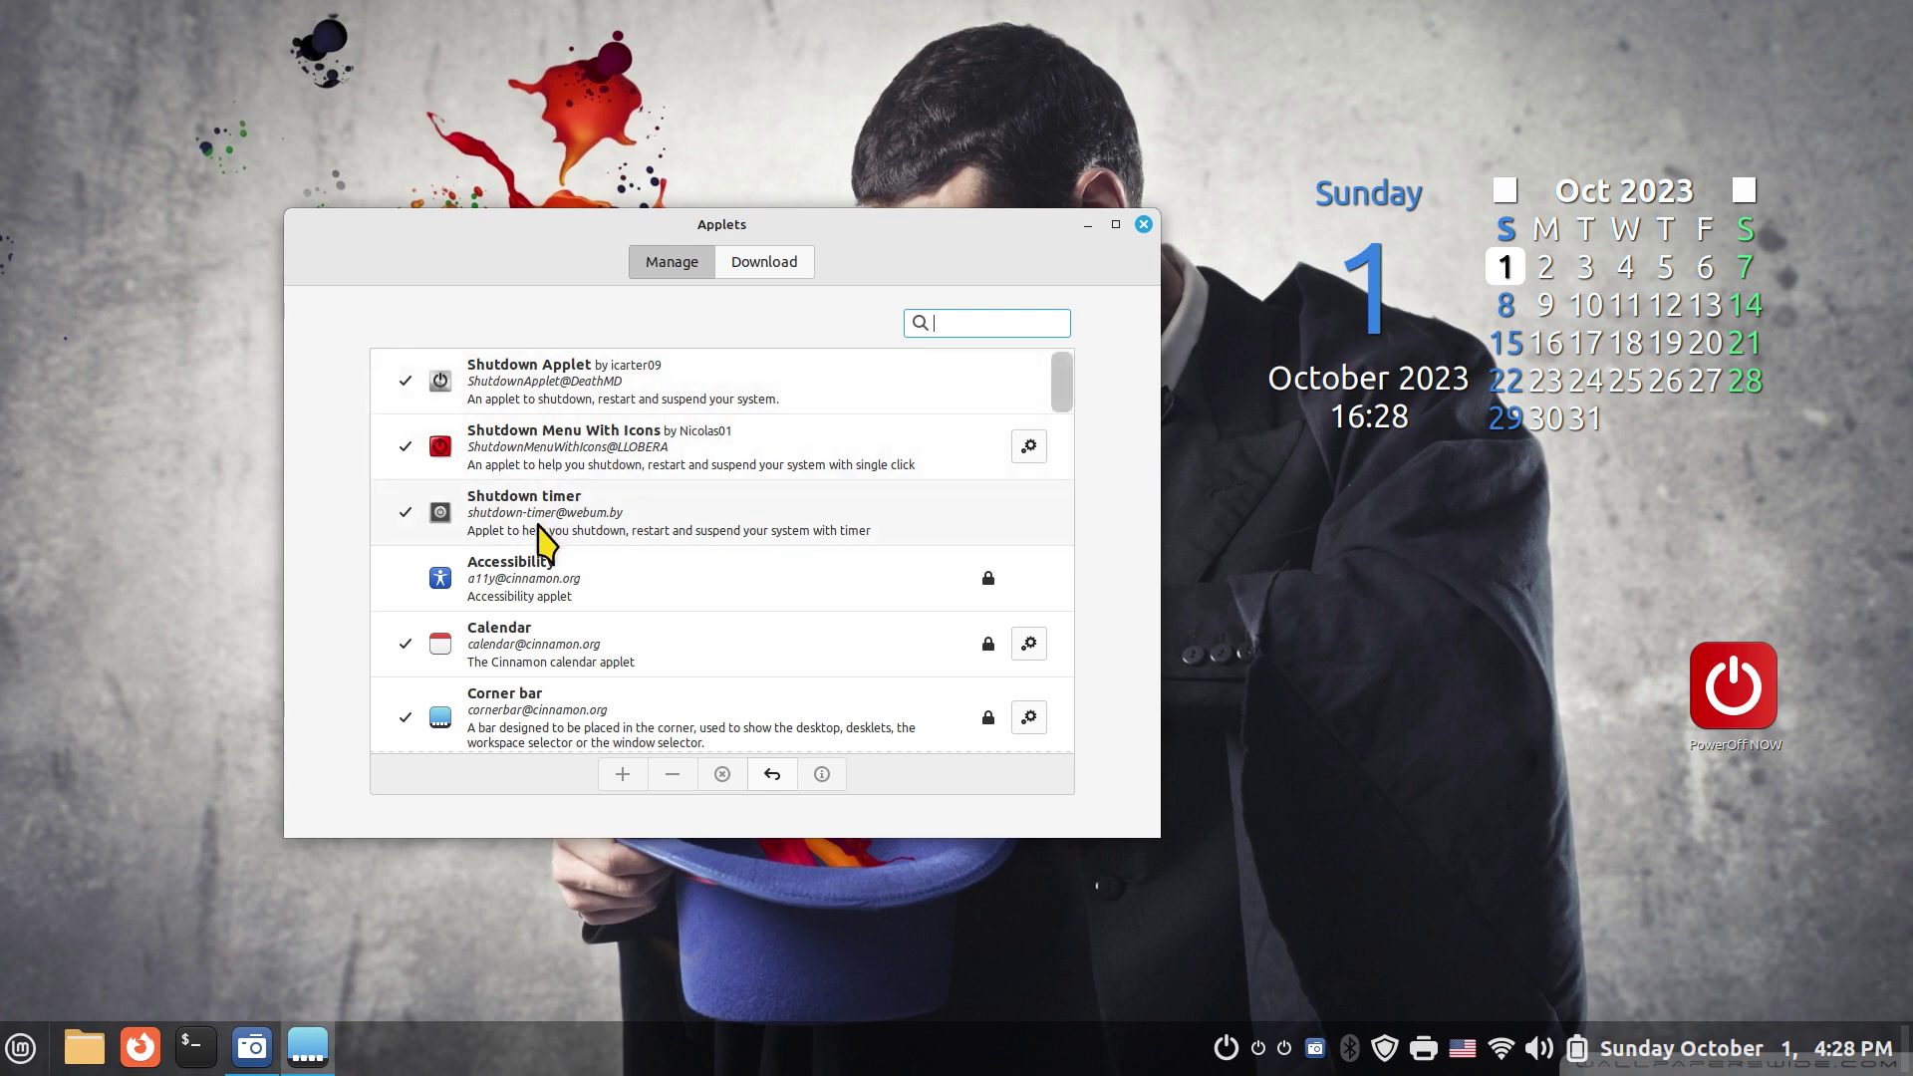
{"action": "left_click", "coordinate": [1145, 225]}
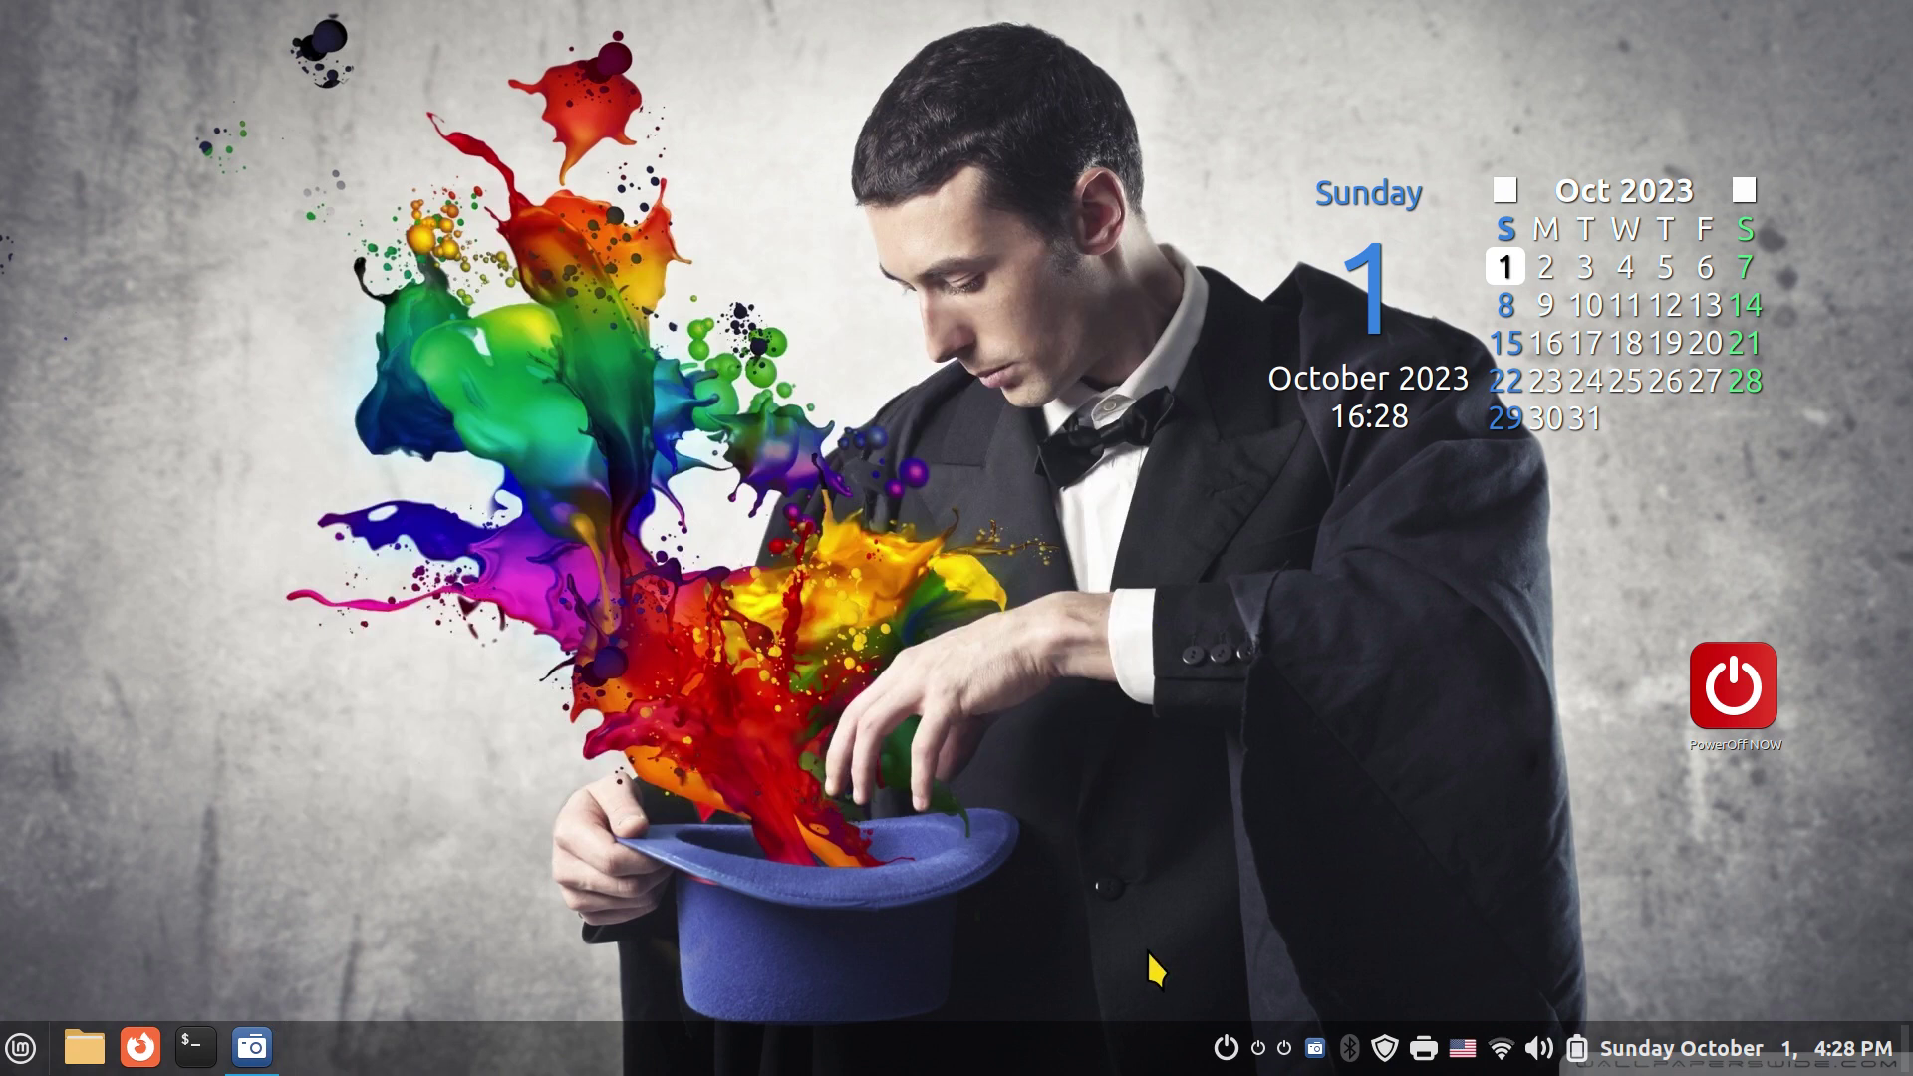
Step: Examine the Shutdown timer applet's power actions and its display options without changing anything
{"action": "left_click", "coordinate": [1224, 1048]}
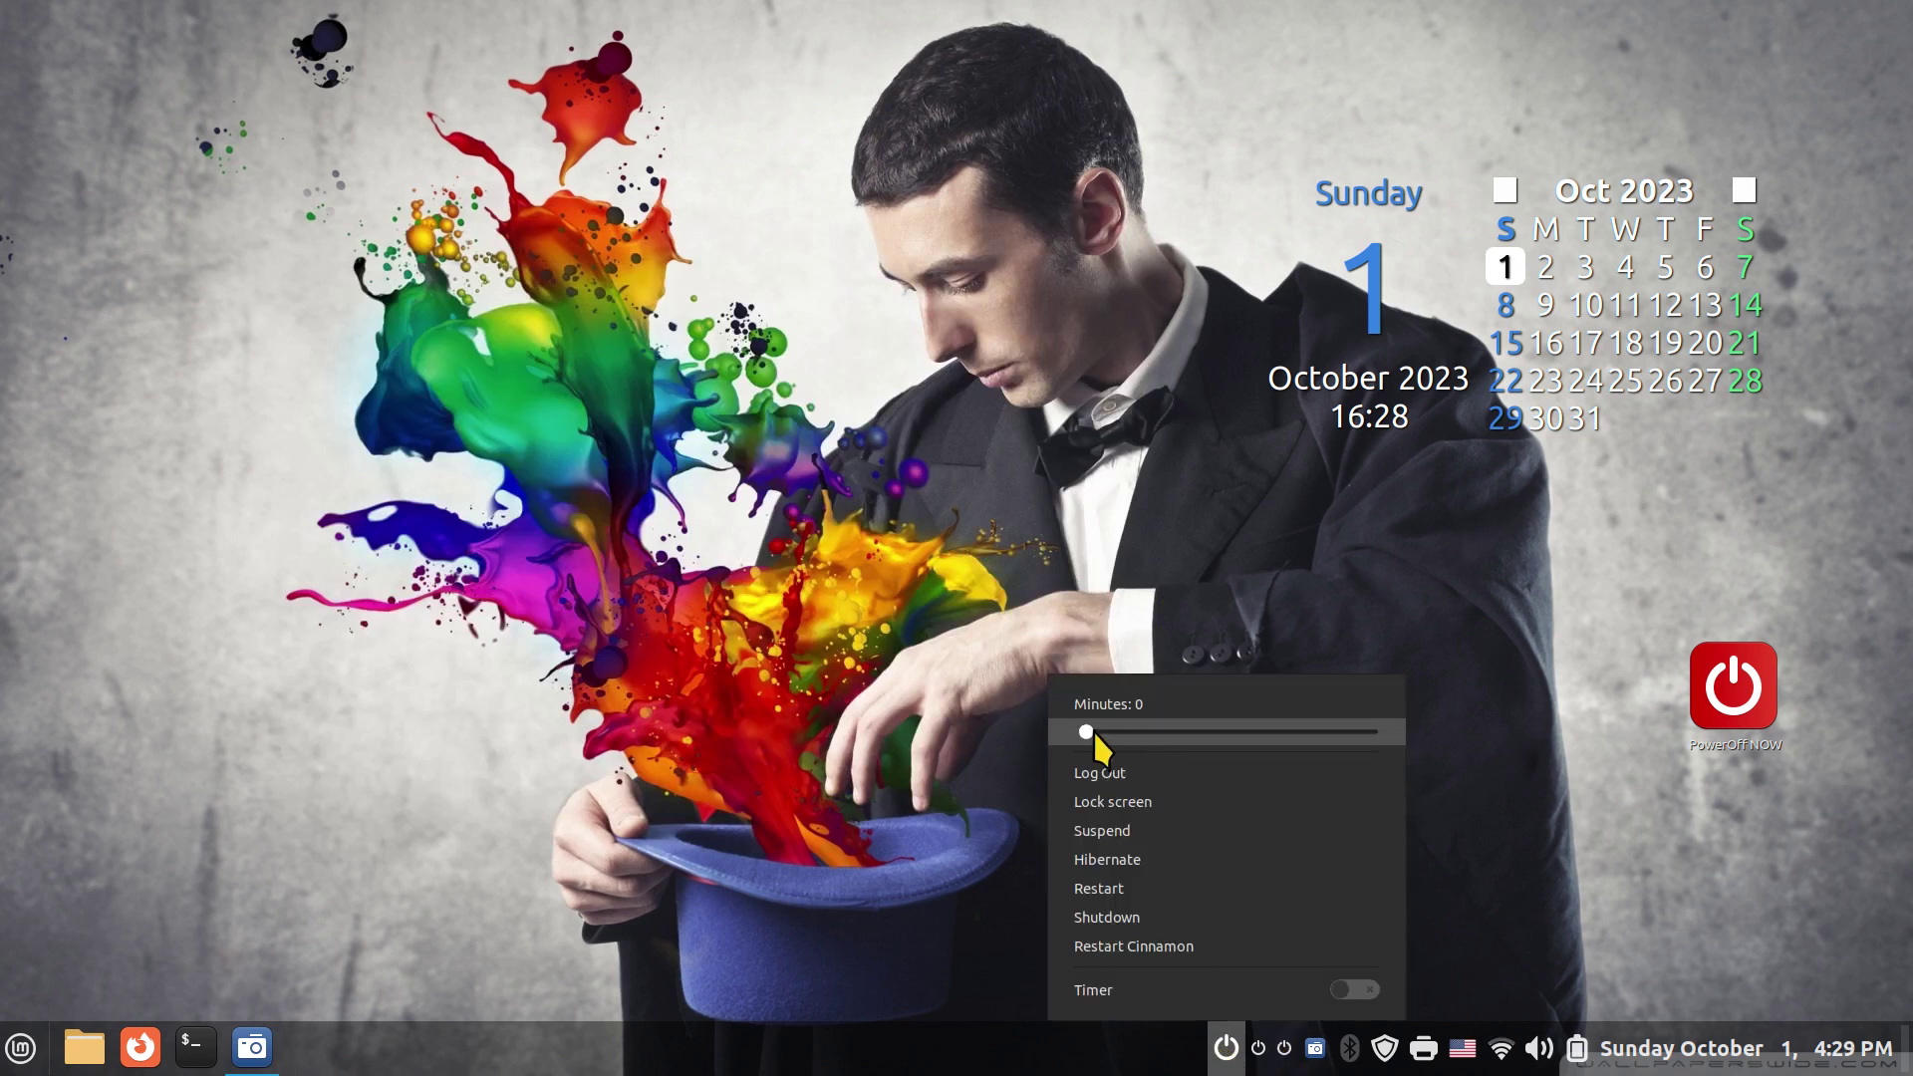
{"action": "left_click", "coordinate": [1039, 740]}
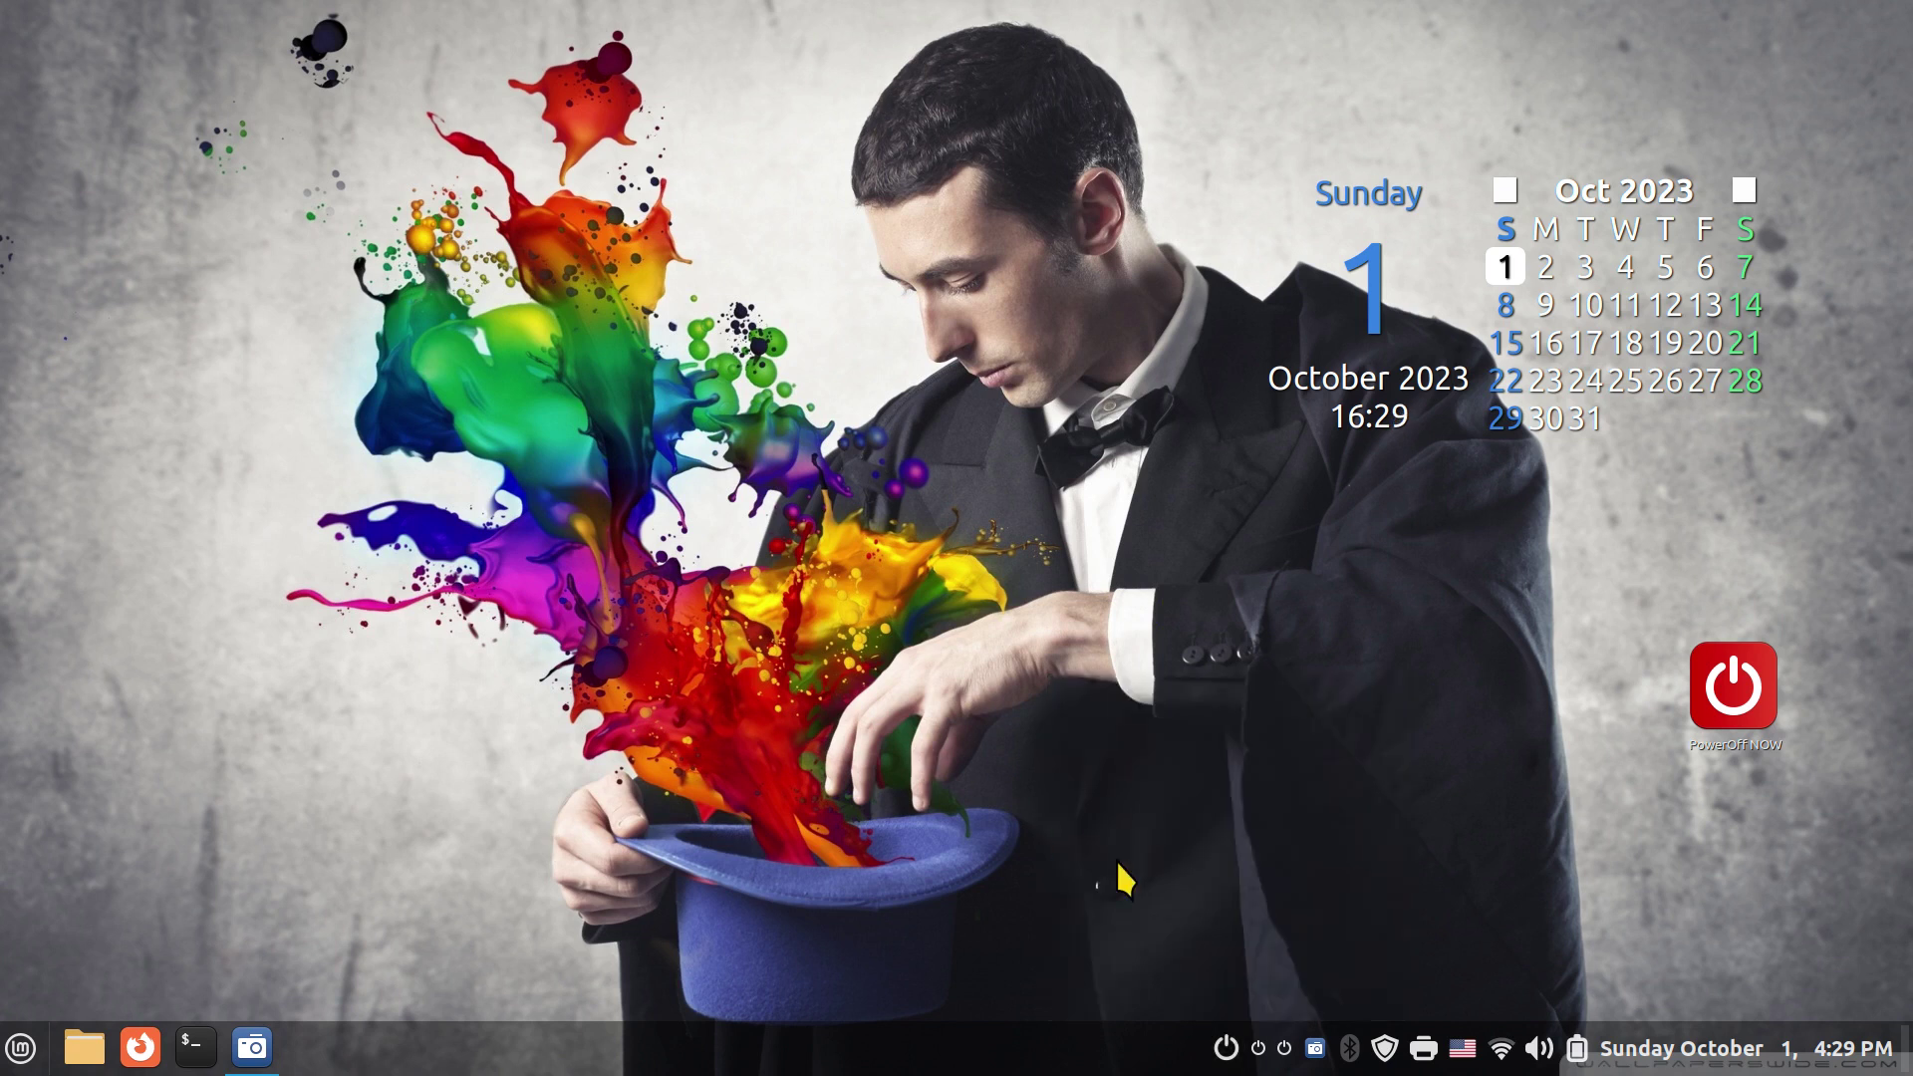
{"action": "right_click", "coordinate": [1226, 1046]}
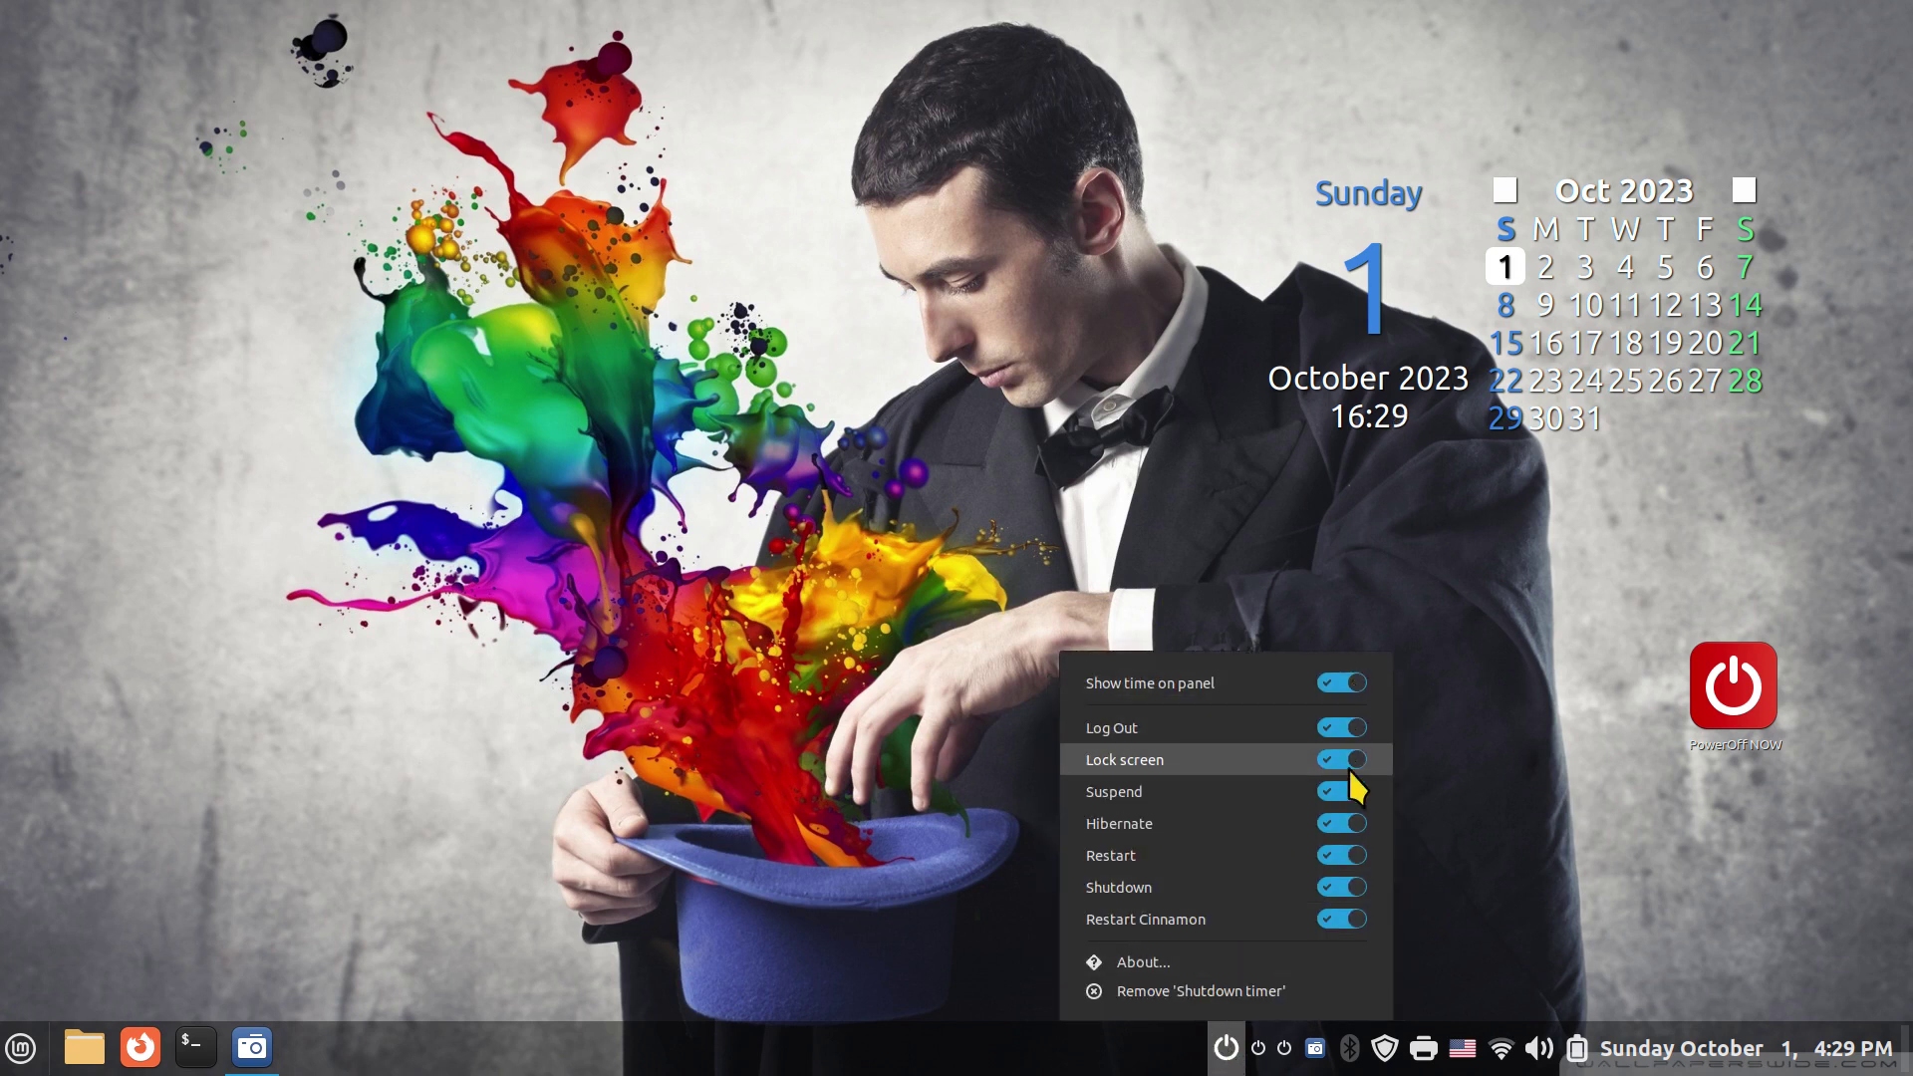
{"action": "left_click", "coordinate": [882, 867]}
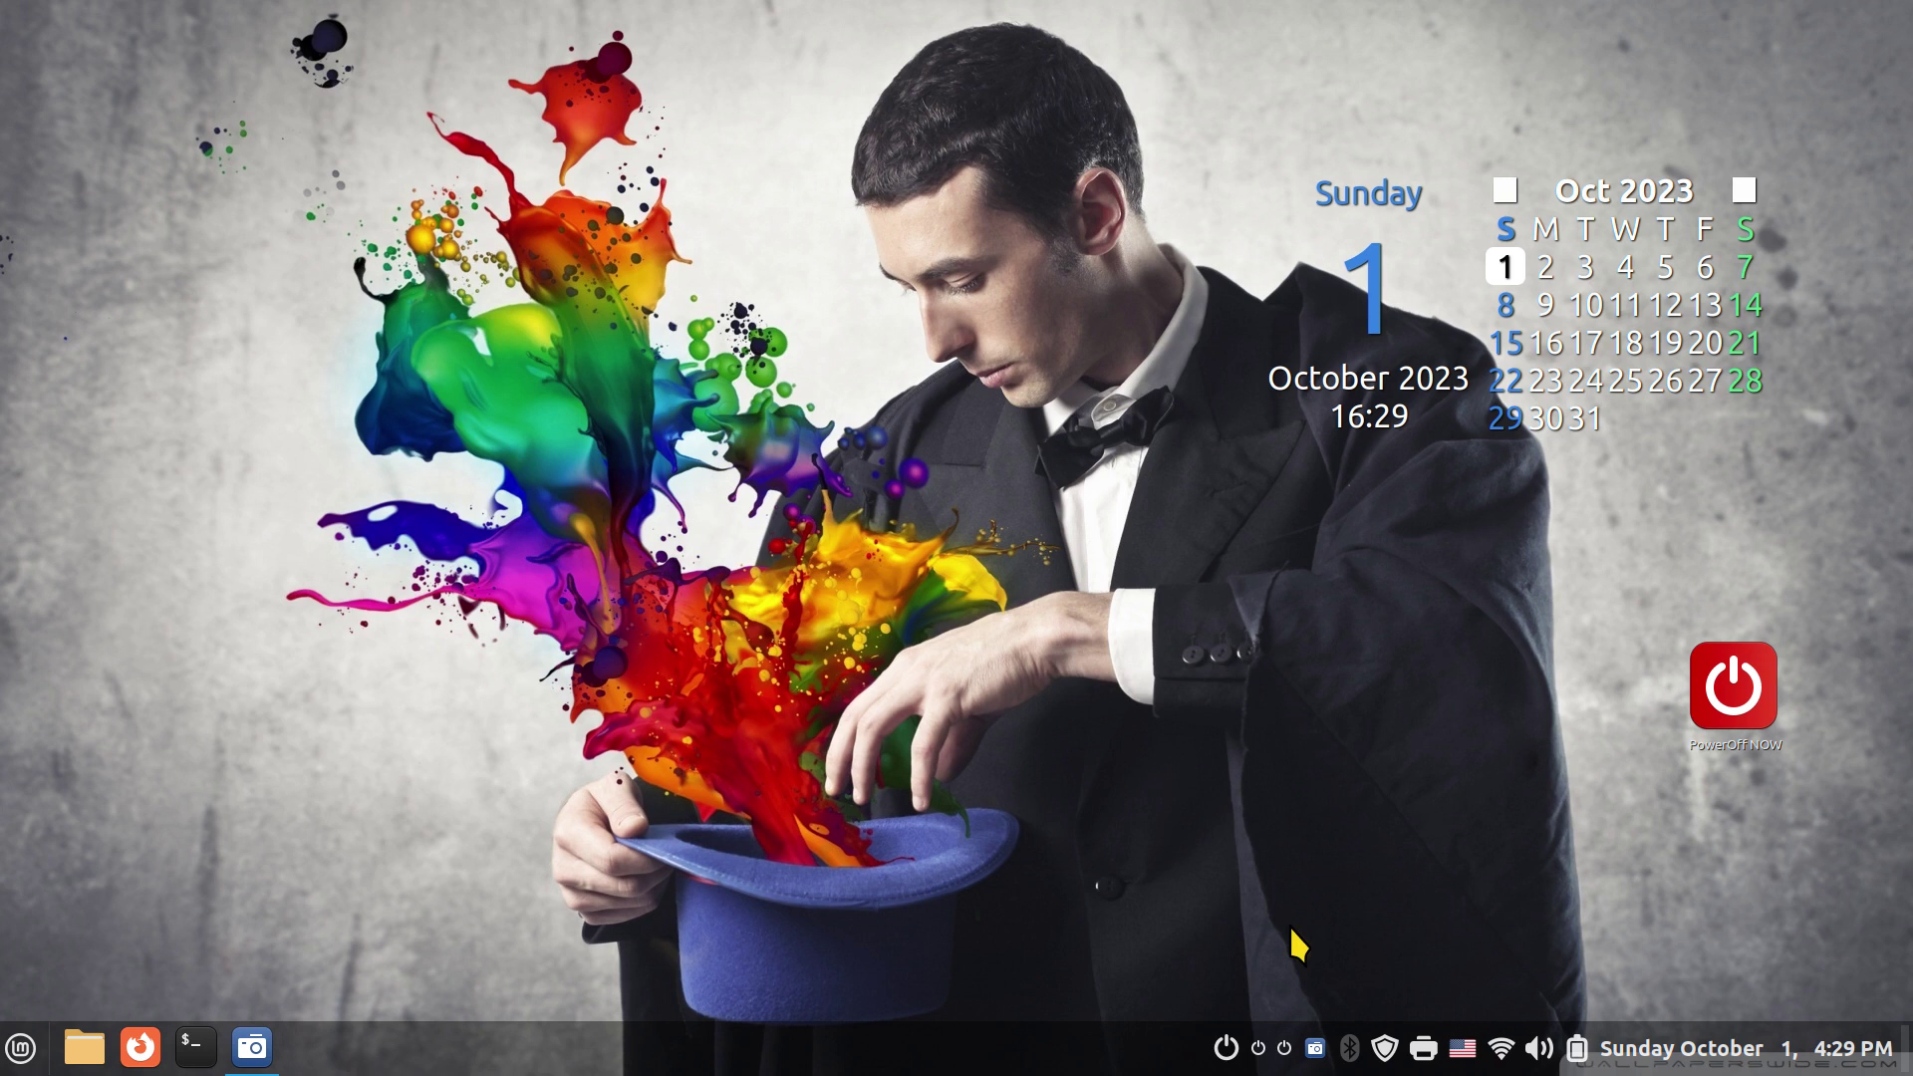
Step: Examine the Shutdown Menu With Icons applet's power actions and its configuration options, leaving both unused
{"action": "left_click", "coordinate": [1262, 1054]}
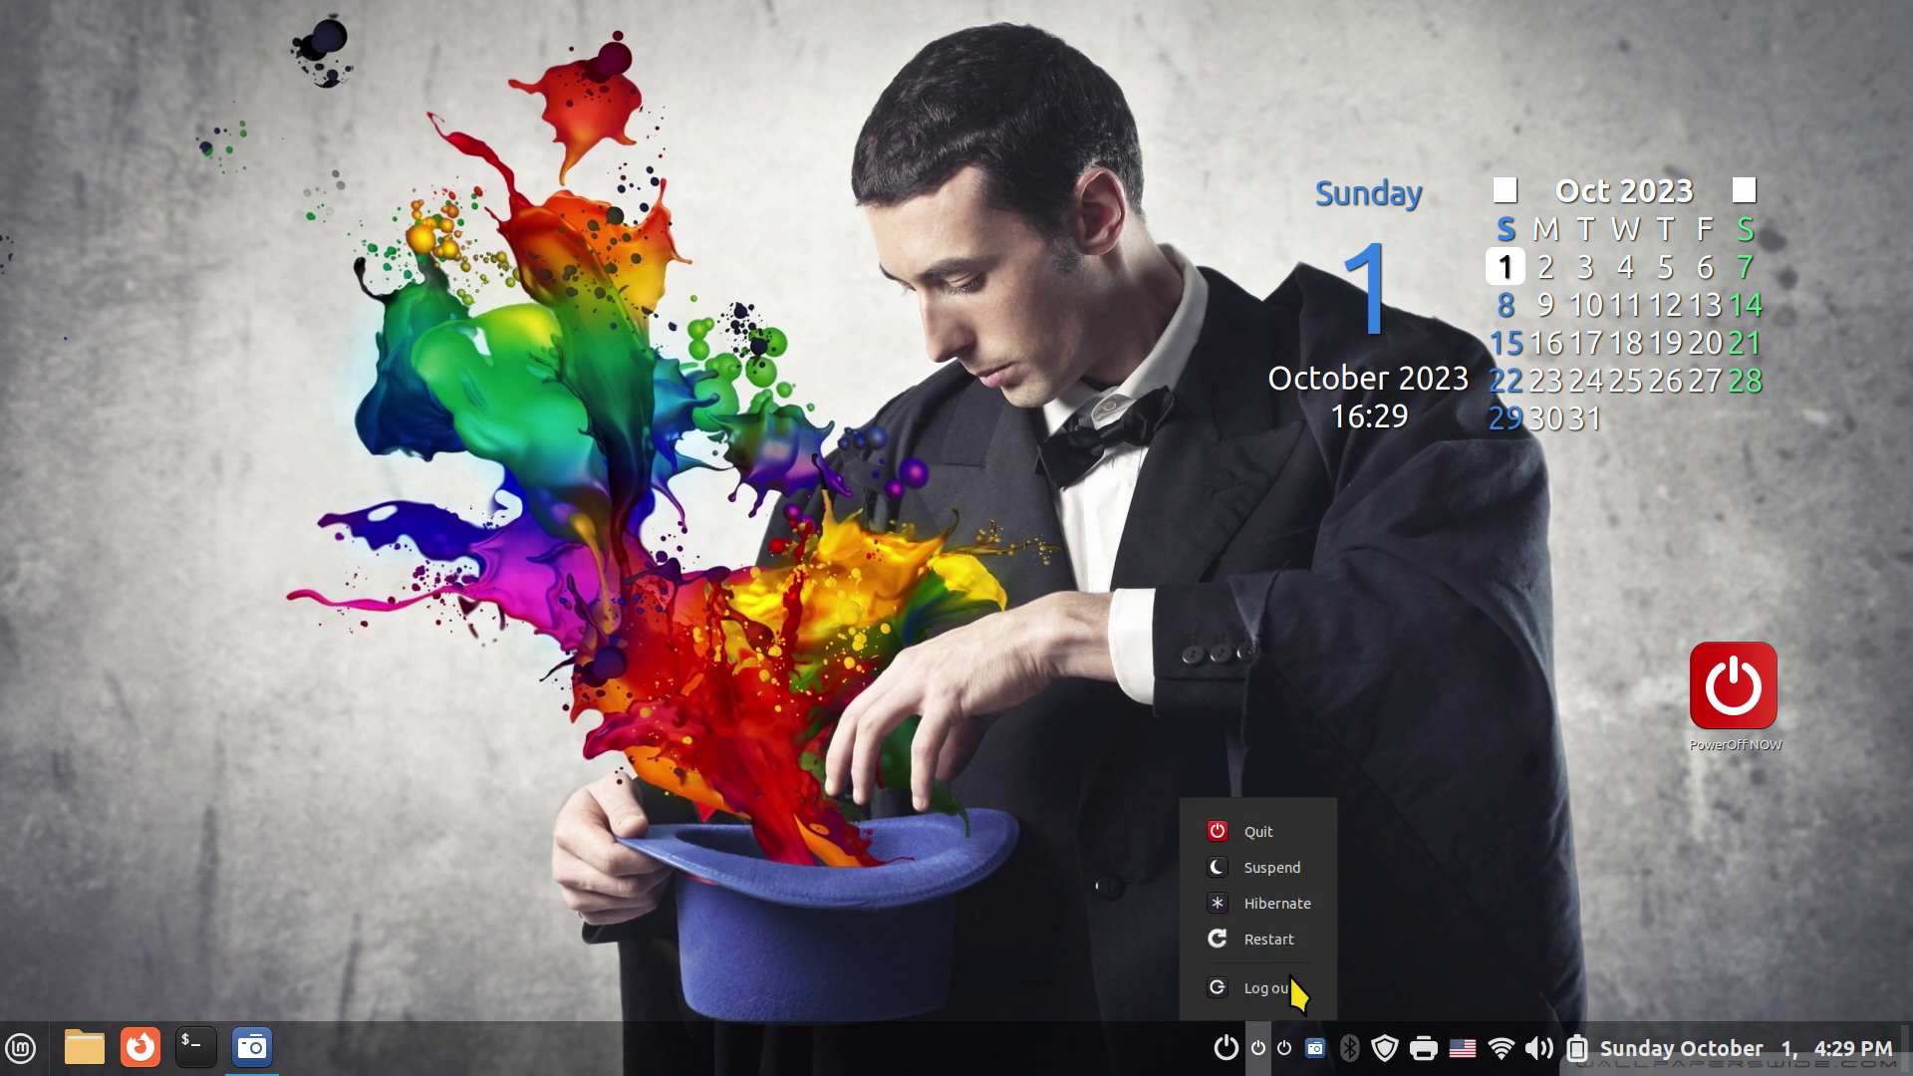
{"action": "left_click", "coordinate": [1455, 894]}
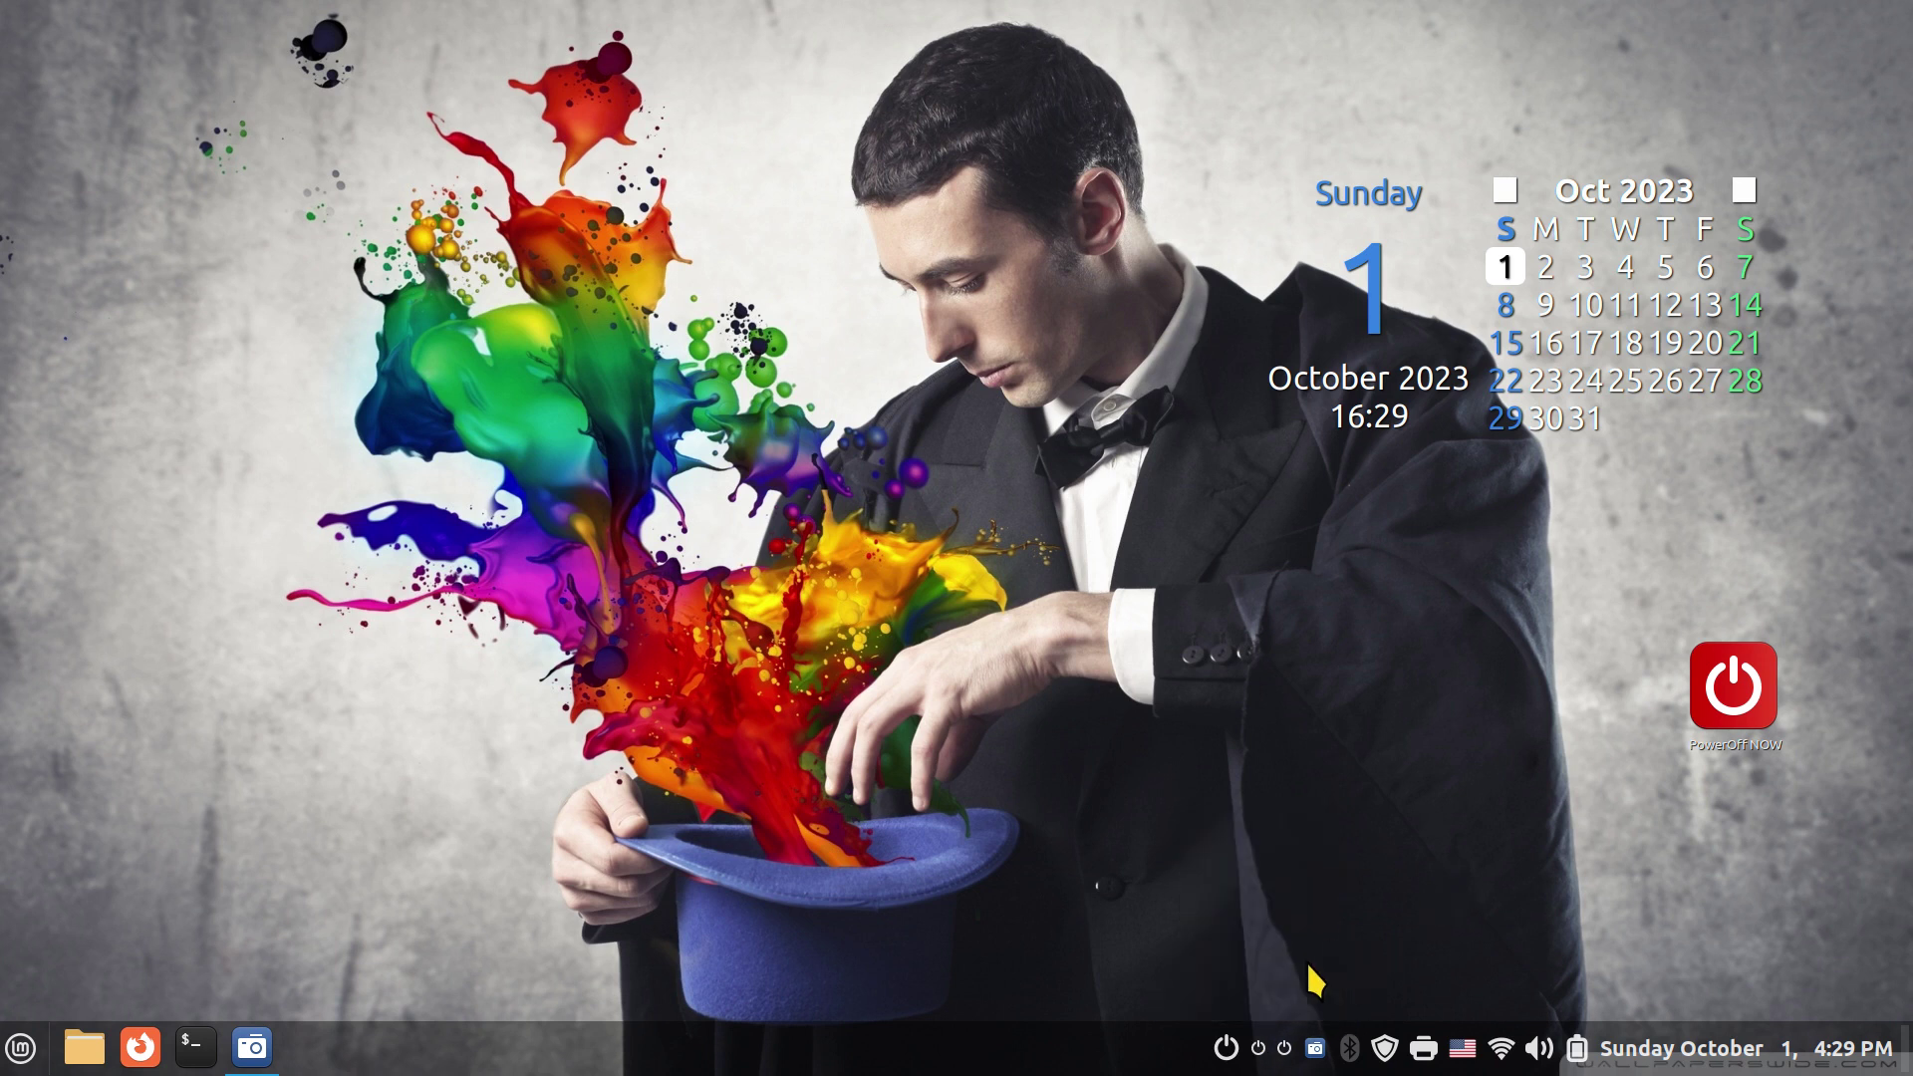
{"action": "right_click", "coordinate": [1259, 1049]}
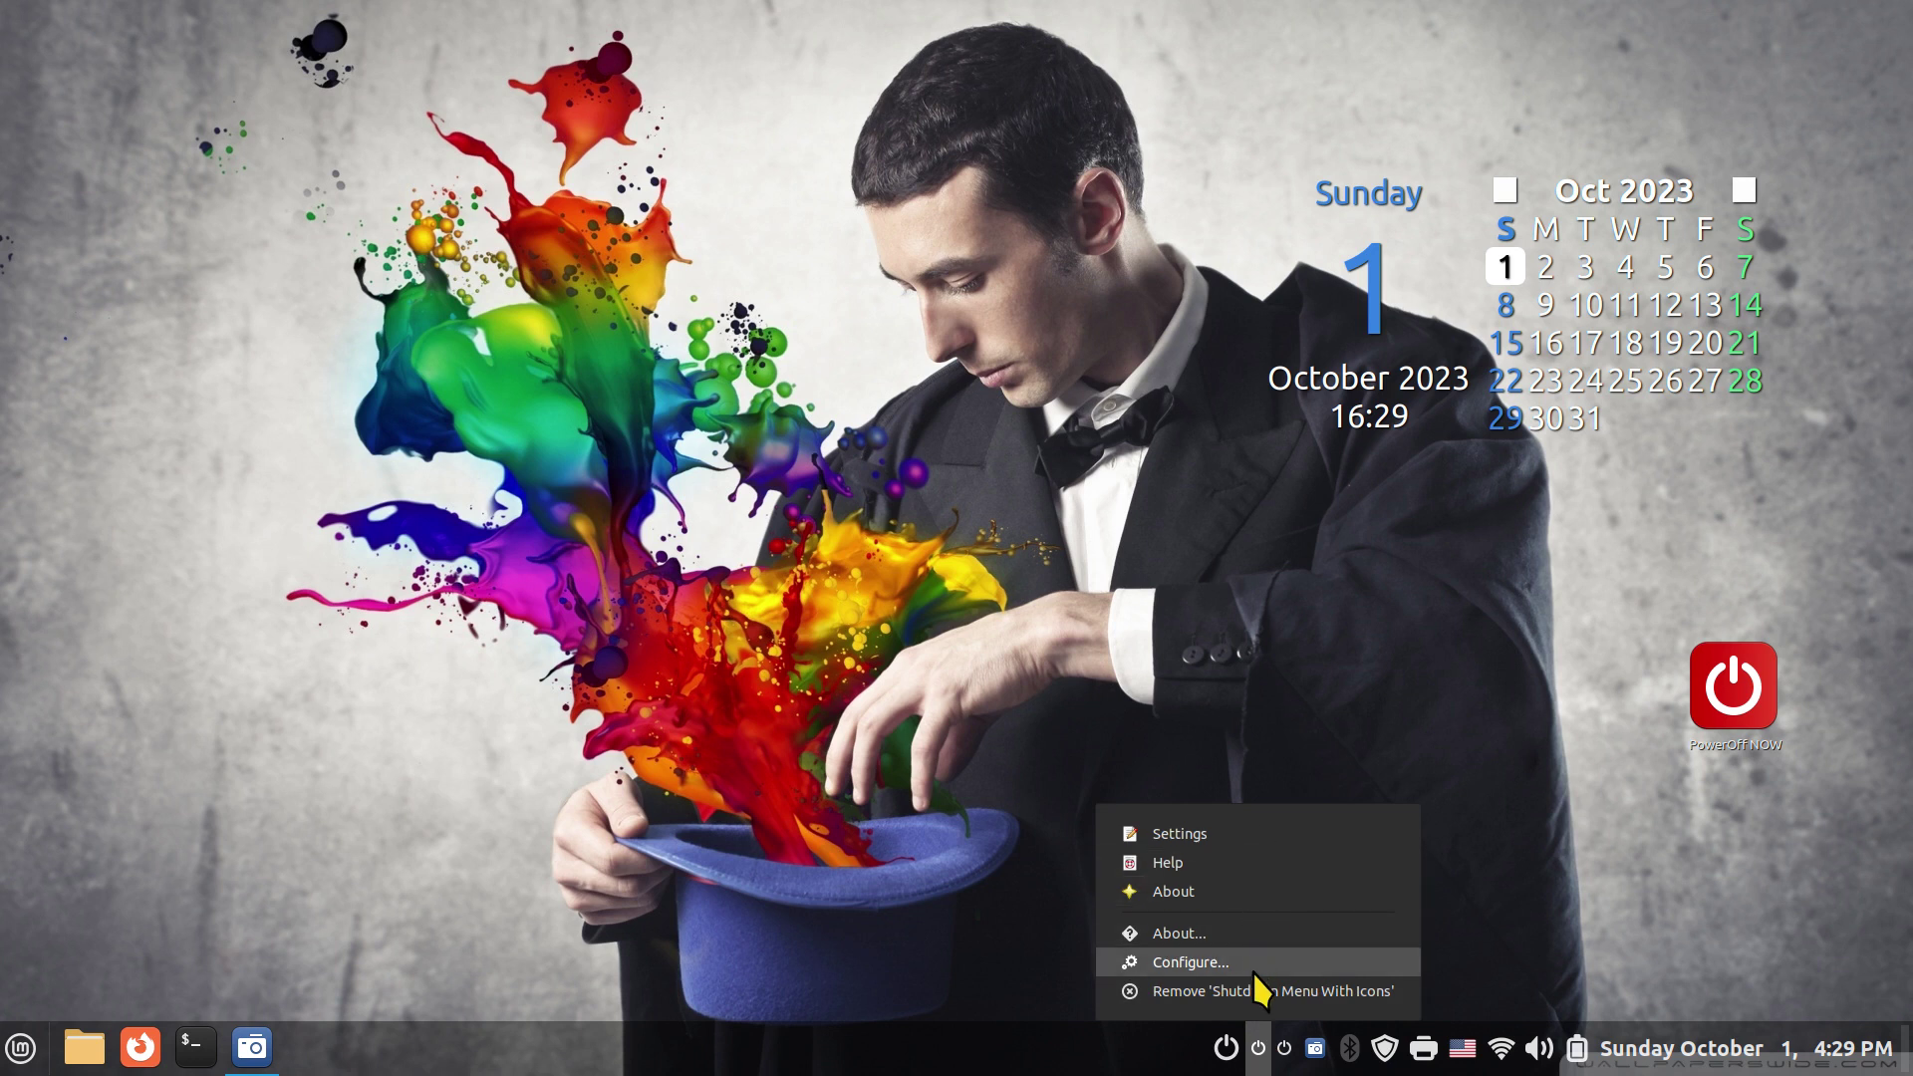
{"action": "left_click", "coordinate": [1573, 768]}
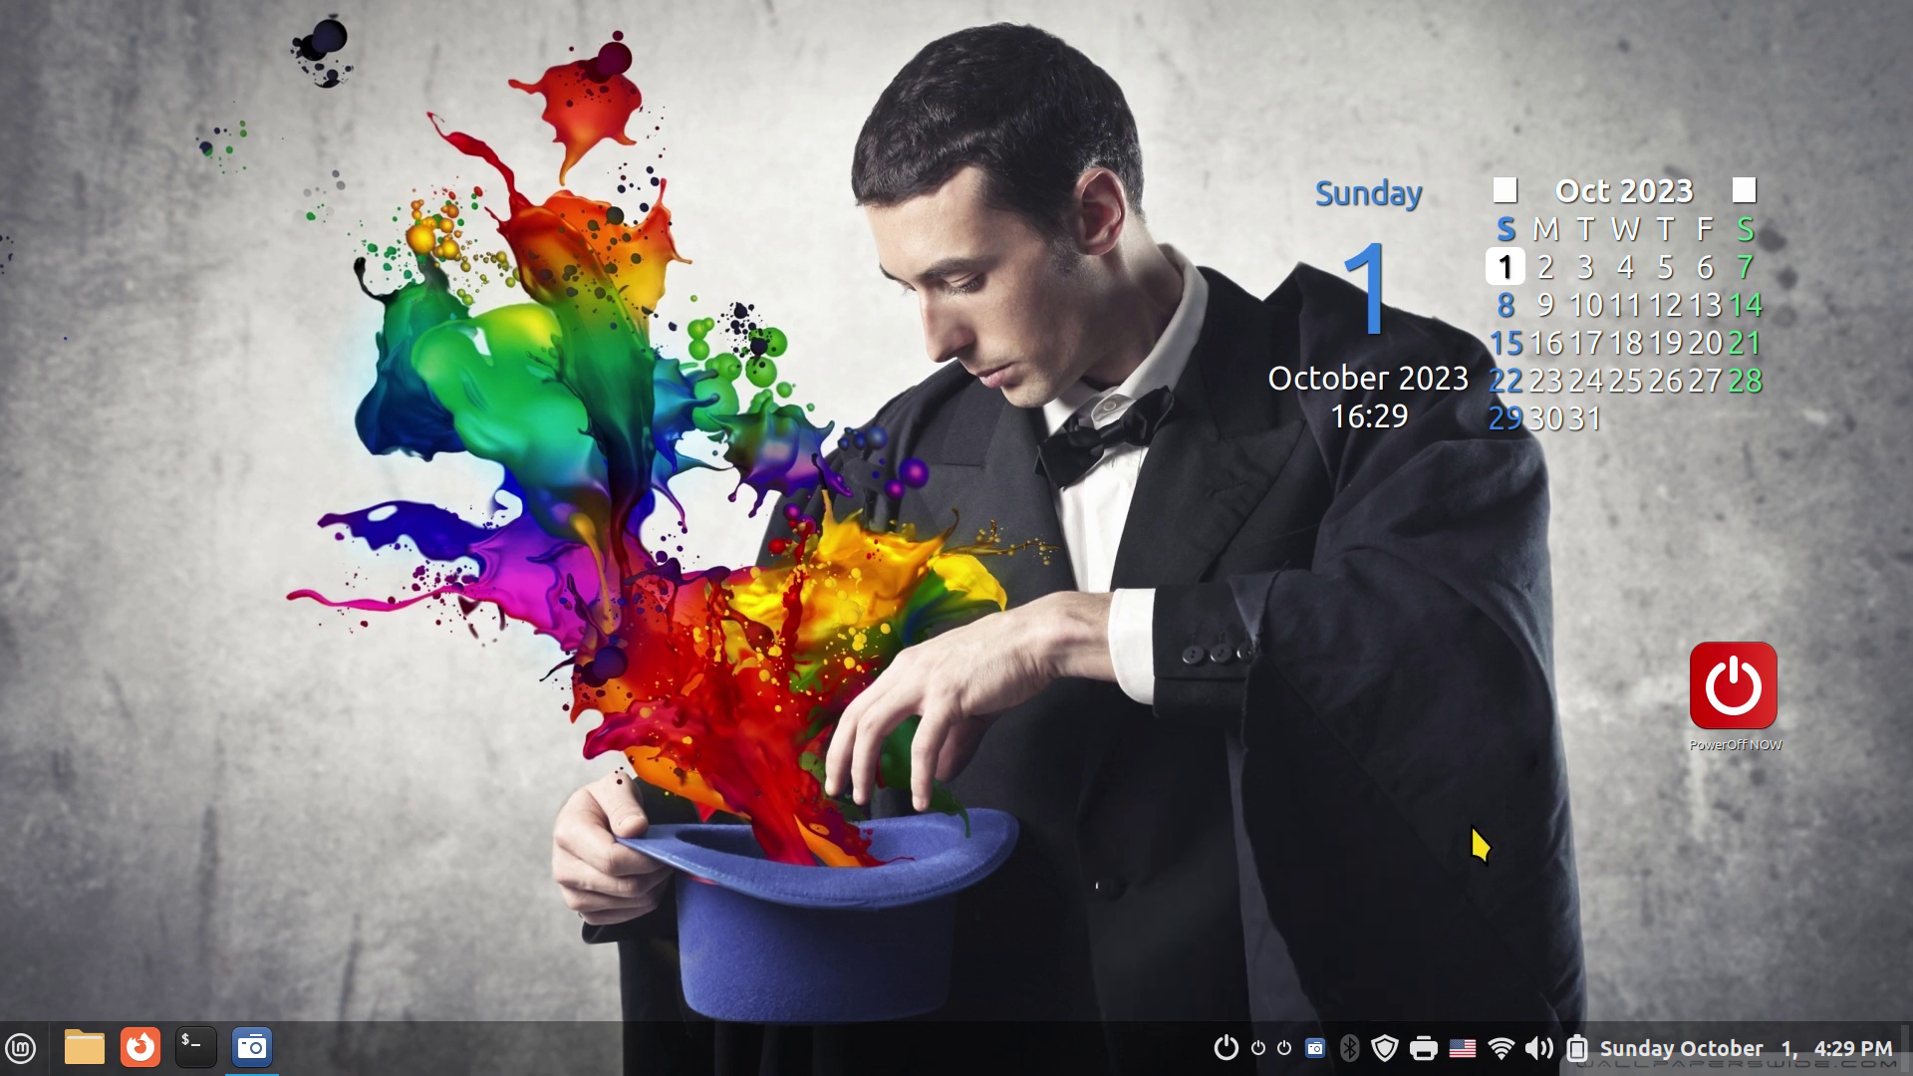
Step: Examine the Shutdown Applet's power actions and its context options, and dismiss them without choosing any
{"action": "left_click", "coordinate": [1285, 1048]}
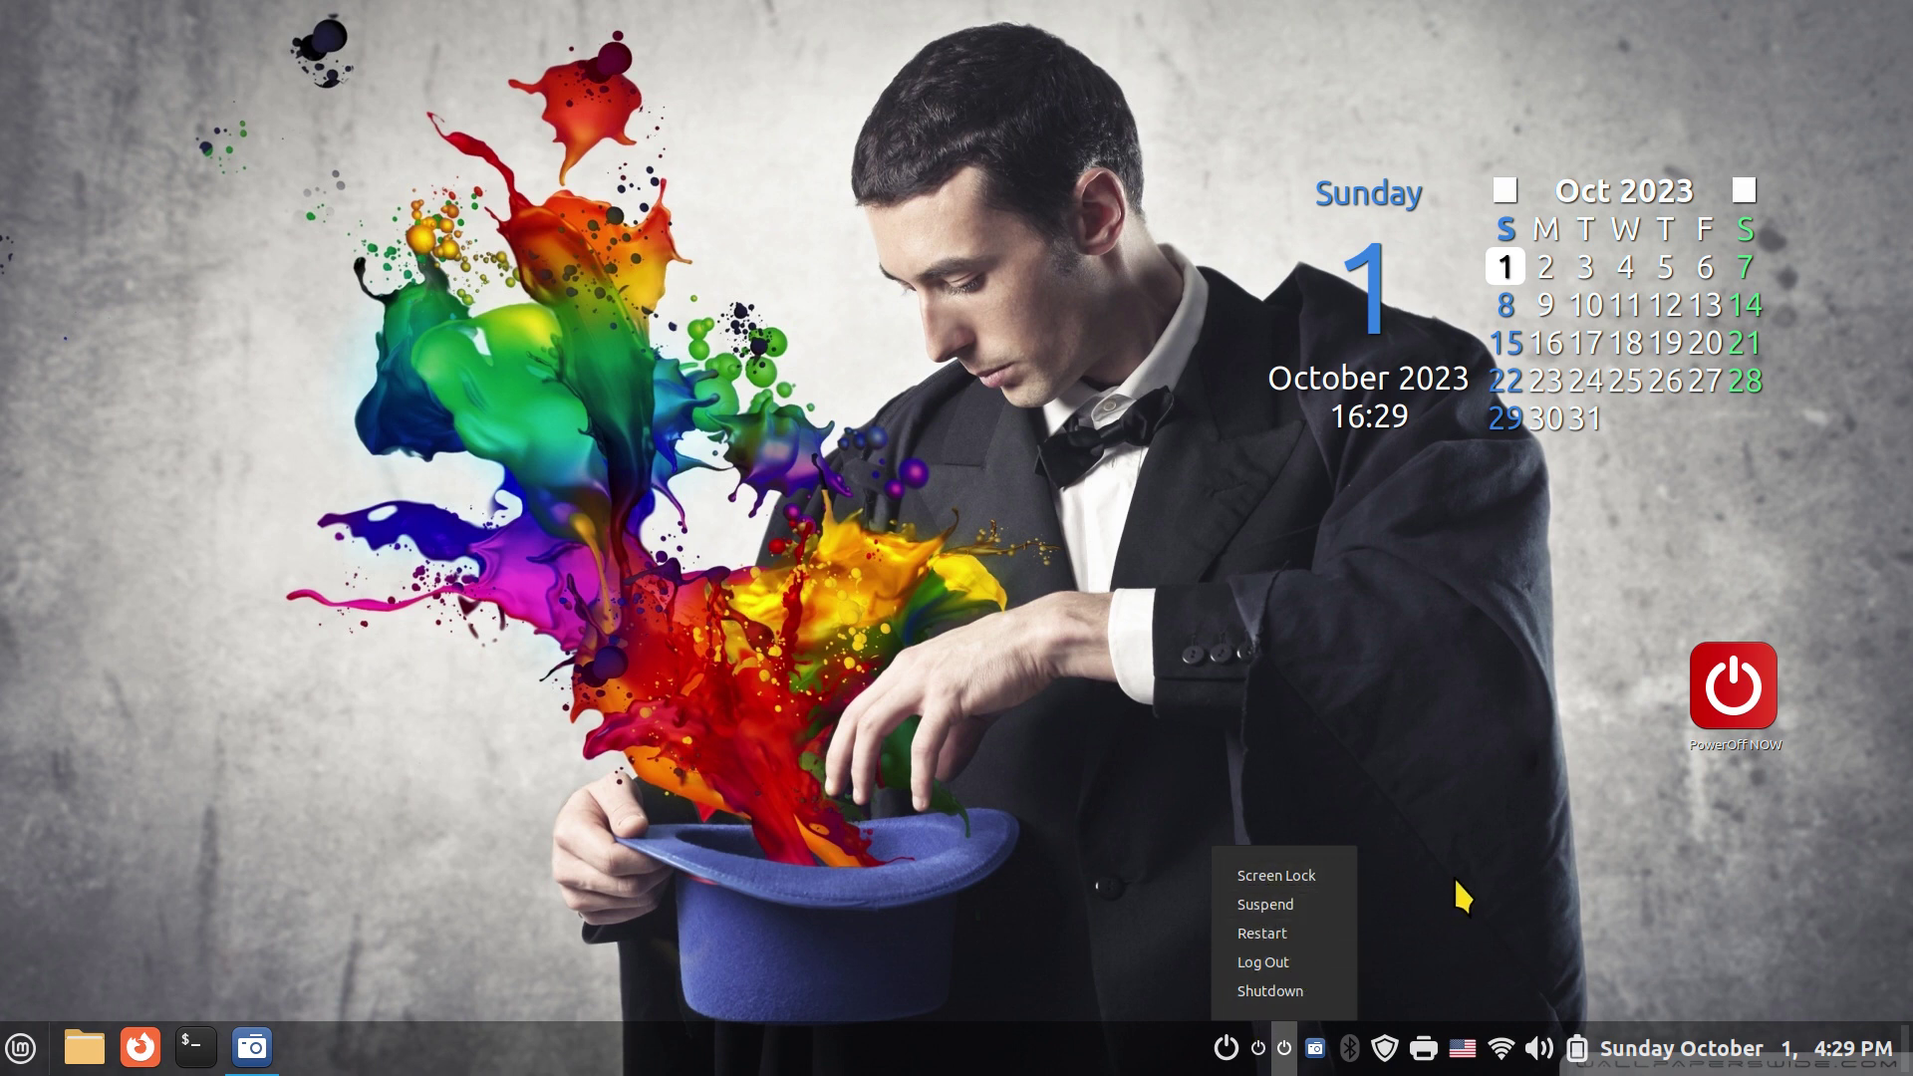
{"action": "left_click", "coordinate": [1283, 1048]}
{"action": "right_click", "coordinate": [1283, 1048]}
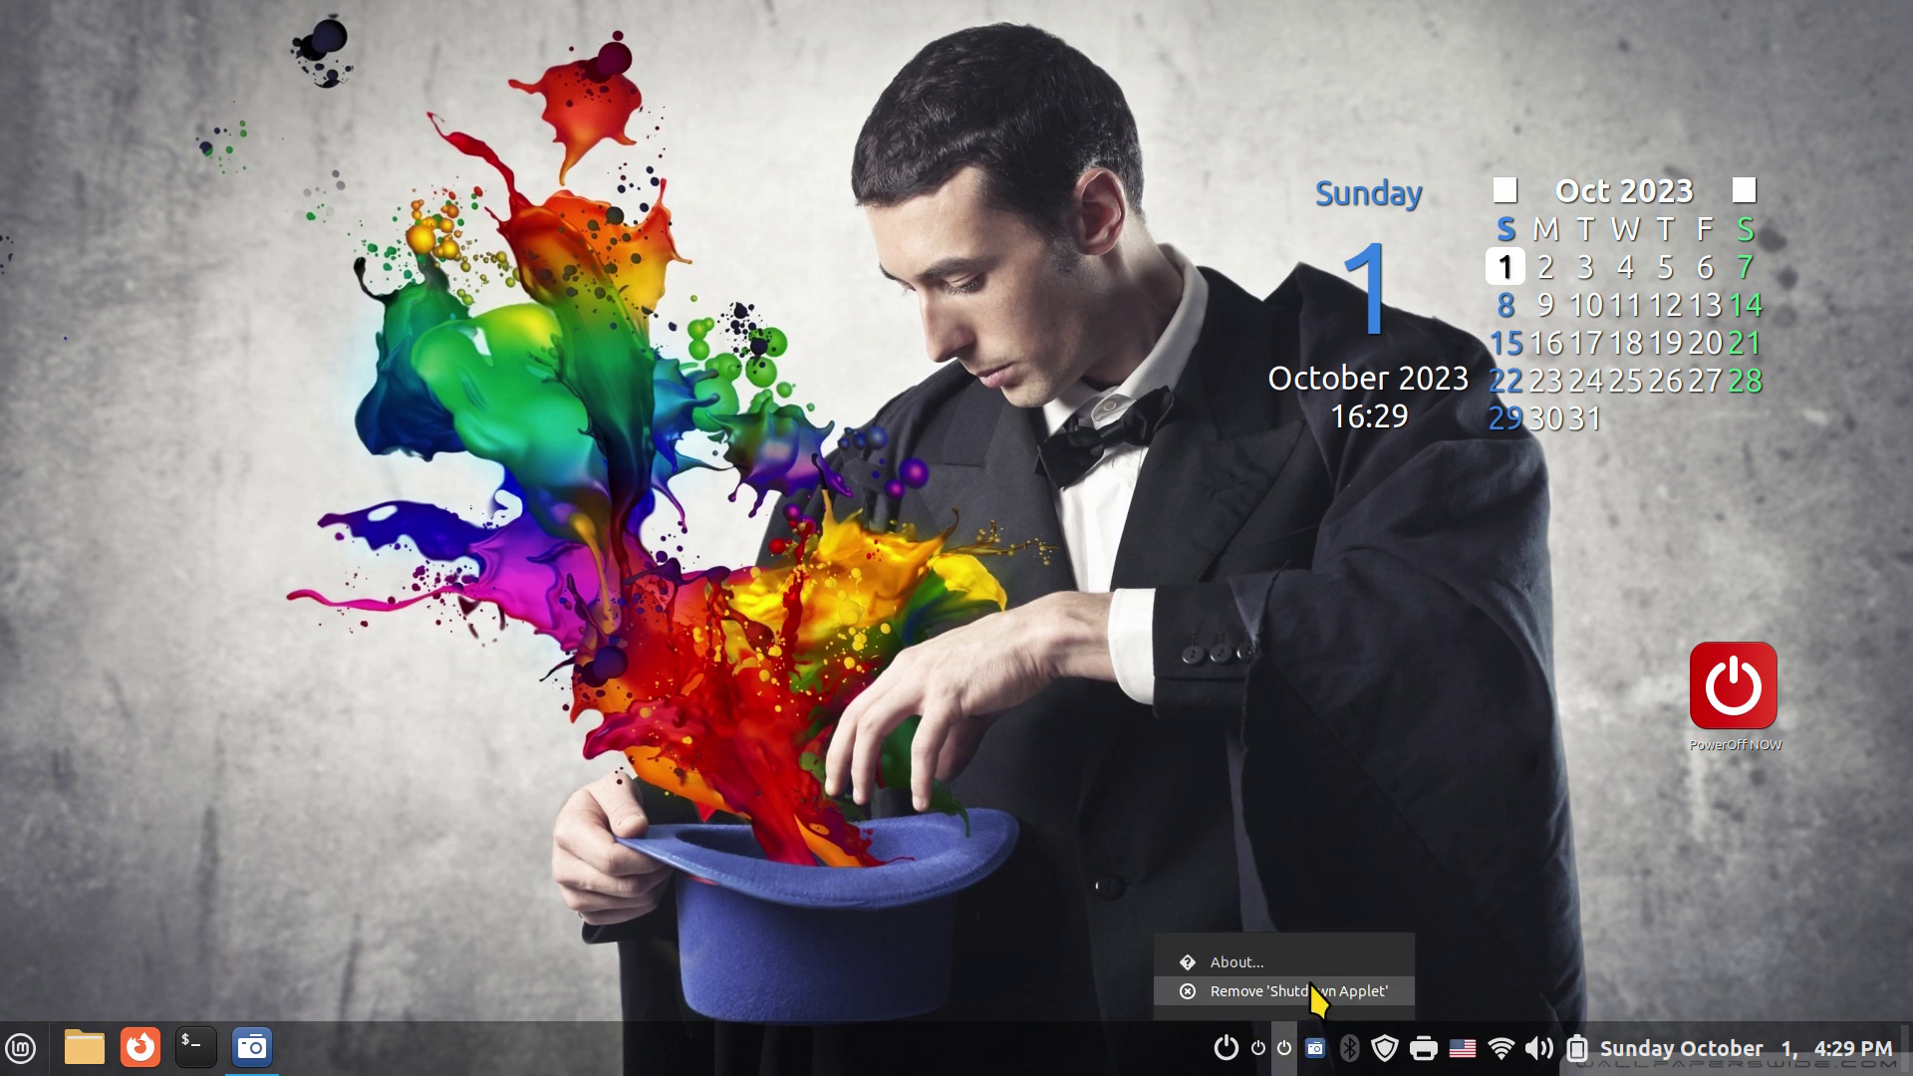
{"action": "left_click", "coordinate": [1278, 928]}
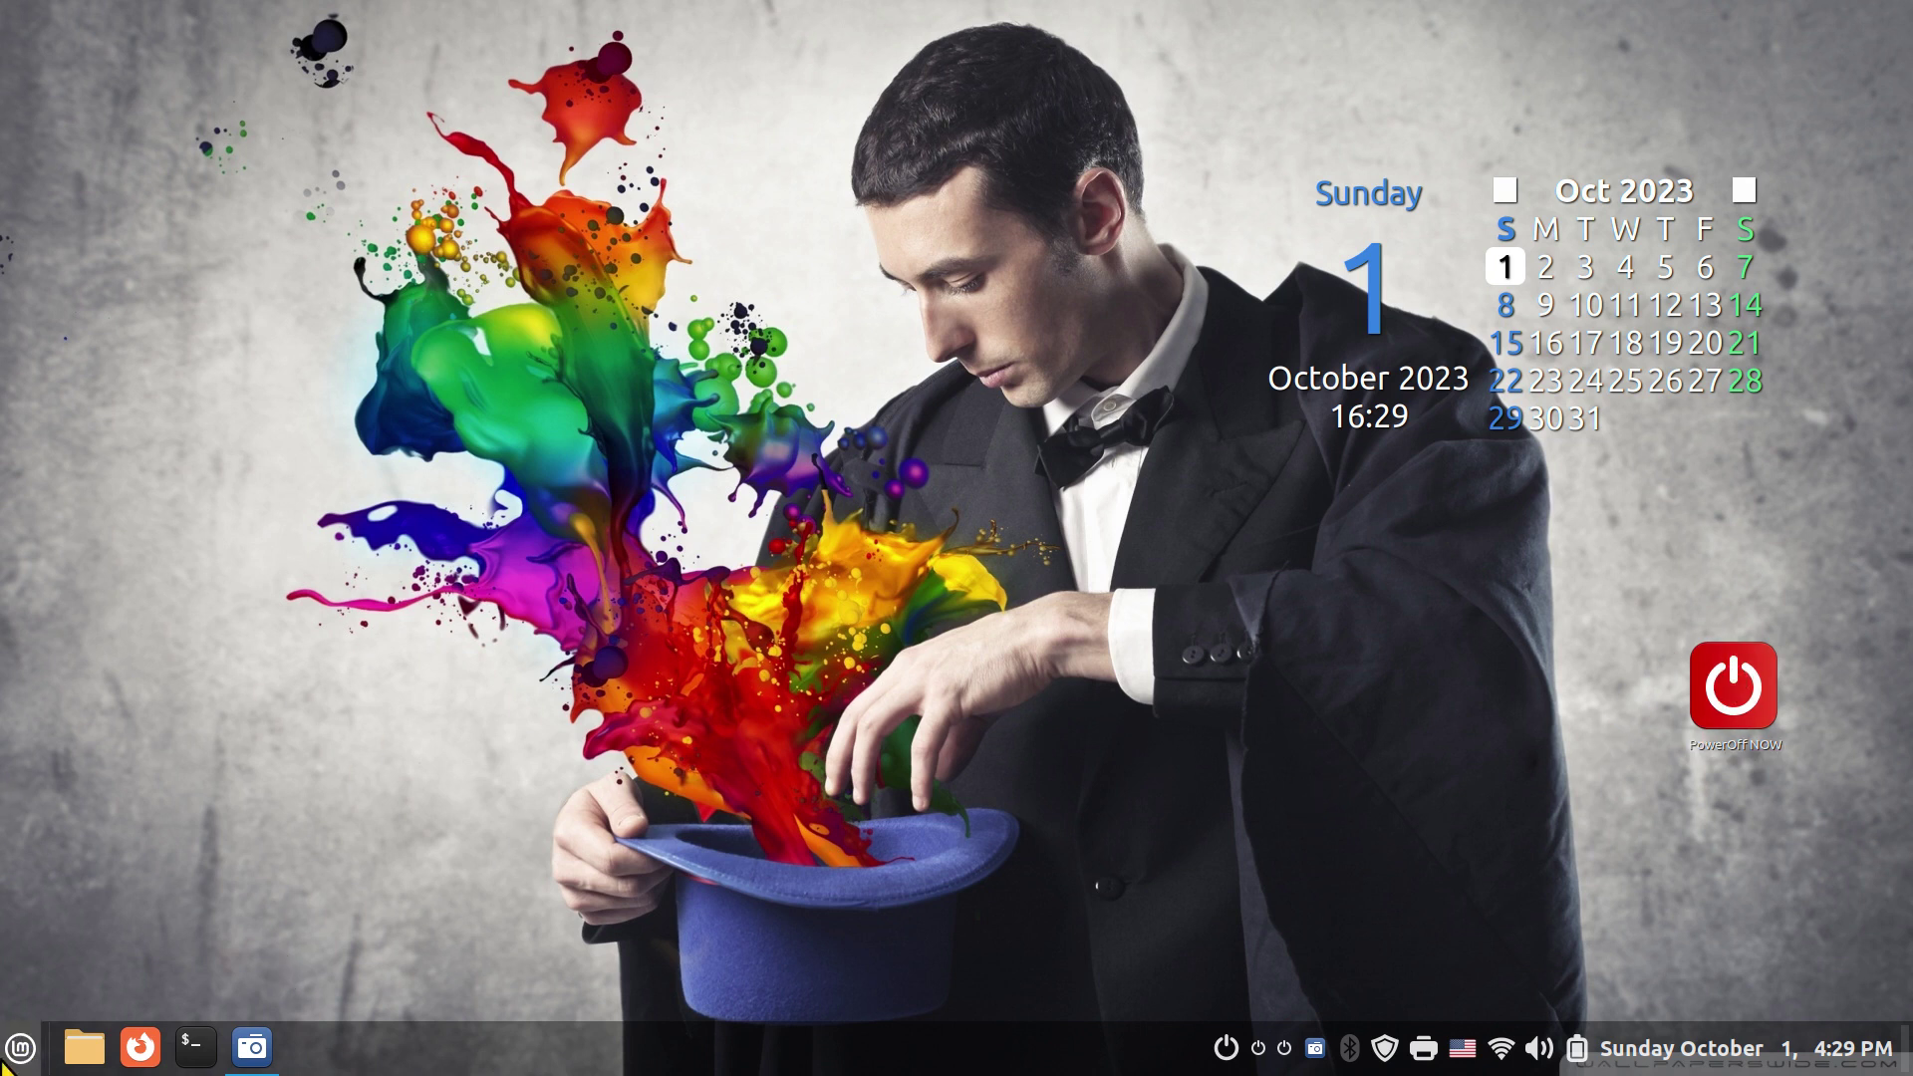
Step: Bring up the shutdown confirmation from the main menu, examine its countdown and power options, and dismiss it
{"action": "left_click", "coordinate": [22, 1048]}
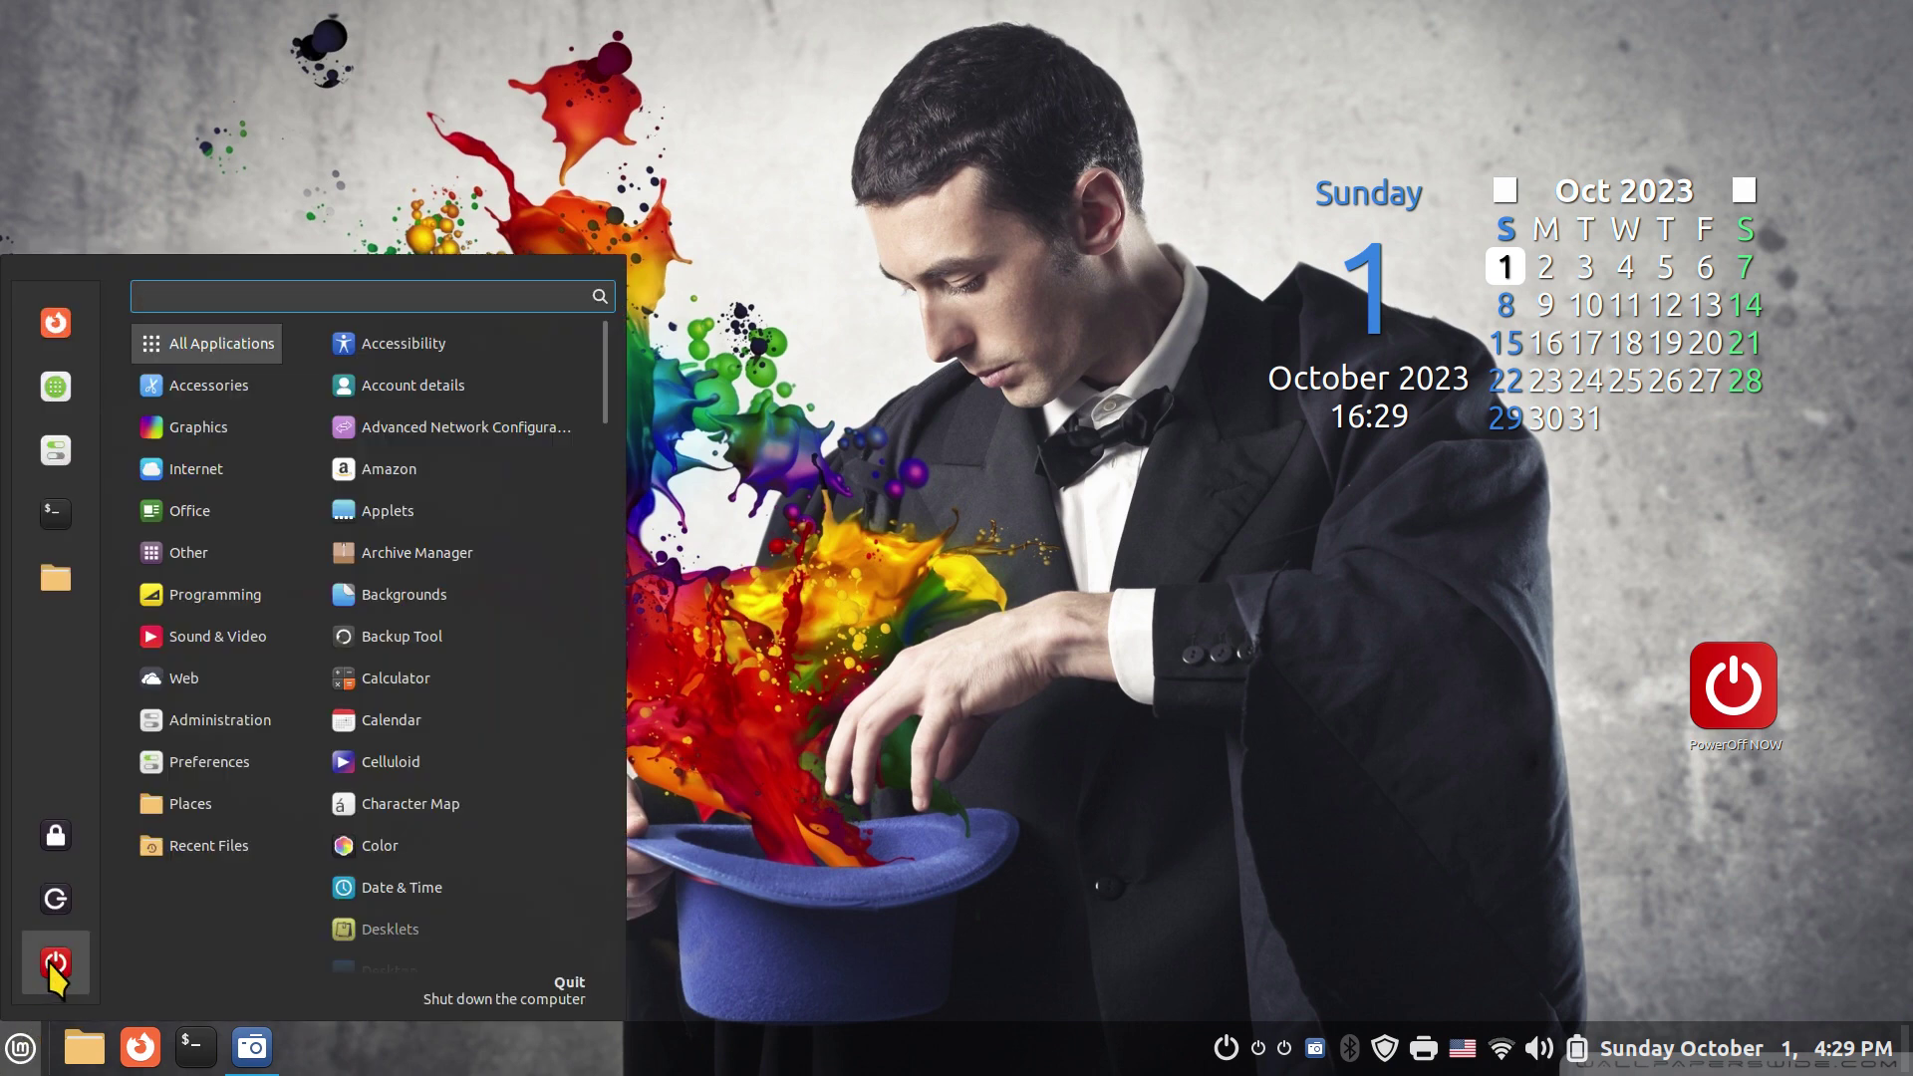
{"action": "left_click", "coordinate": [51, 961]}
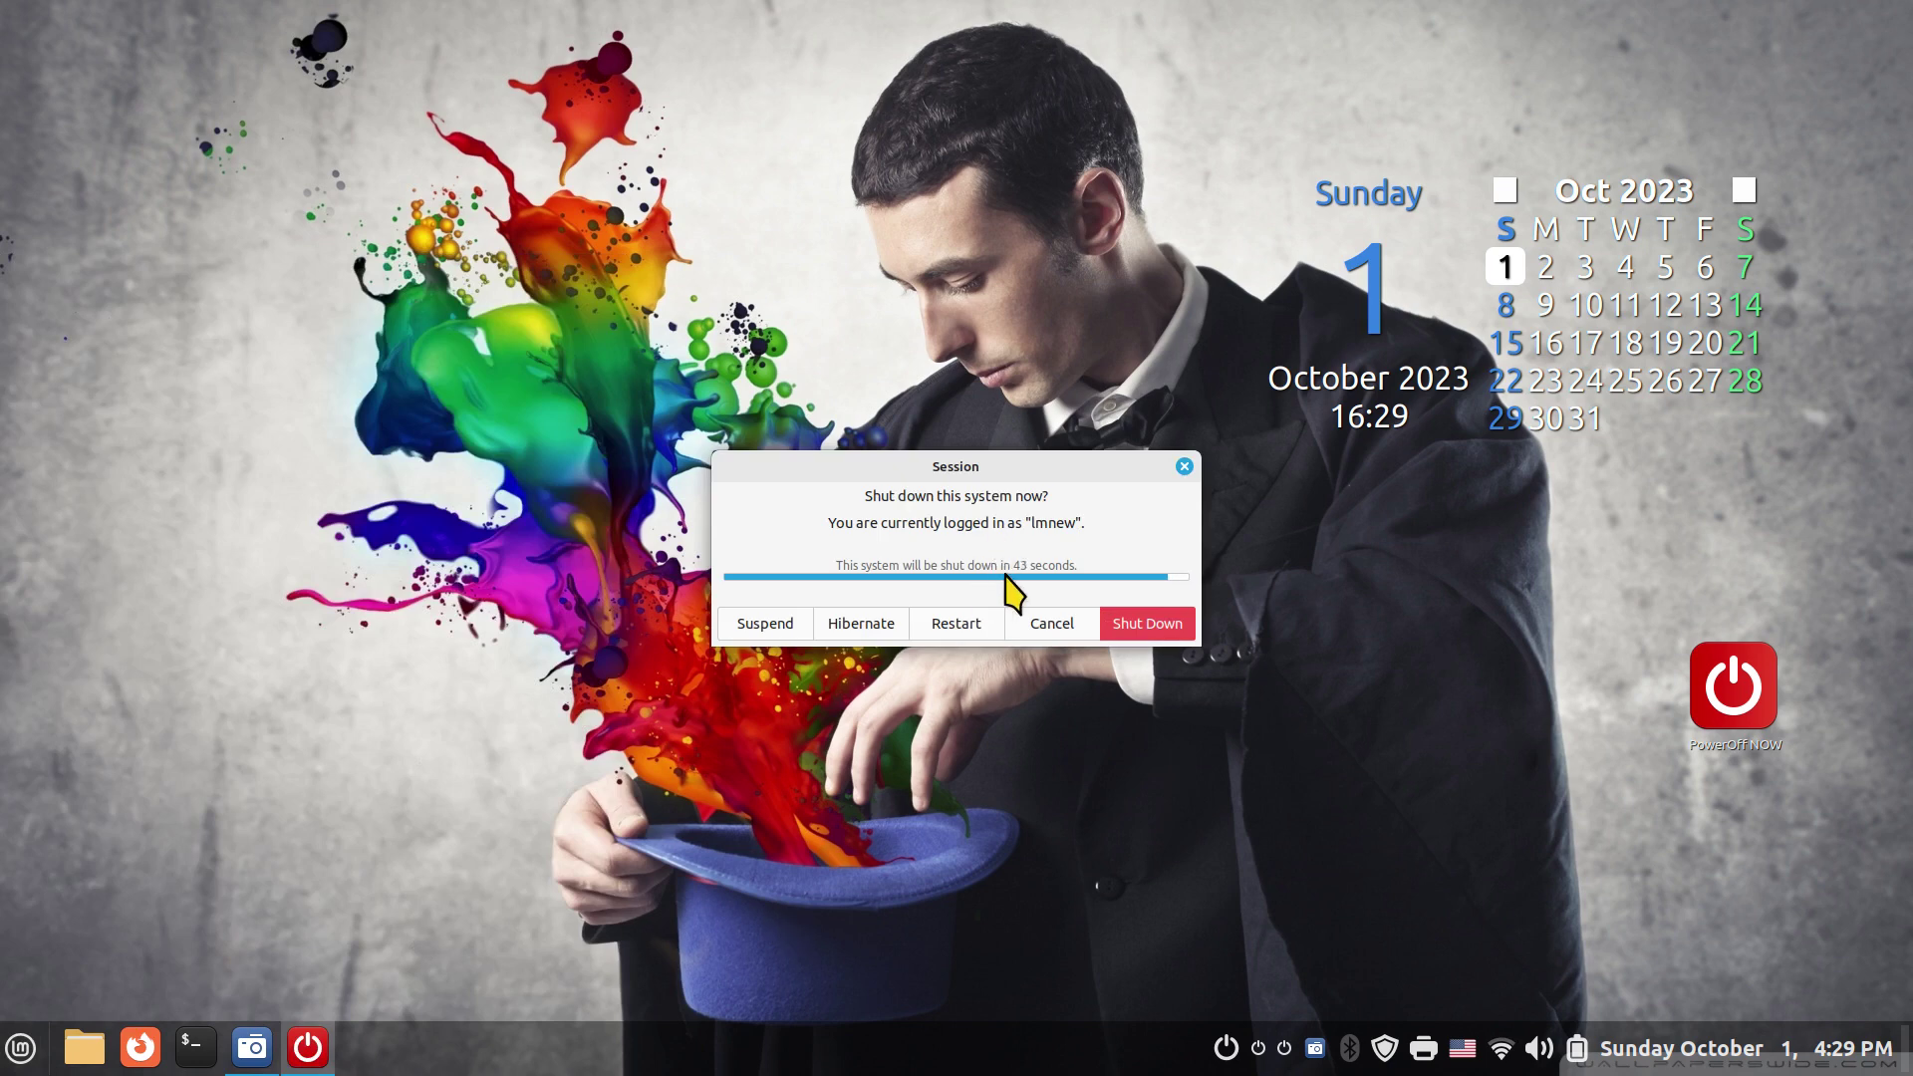
{"action": "left_click", "coordinate": [1182, 468]}
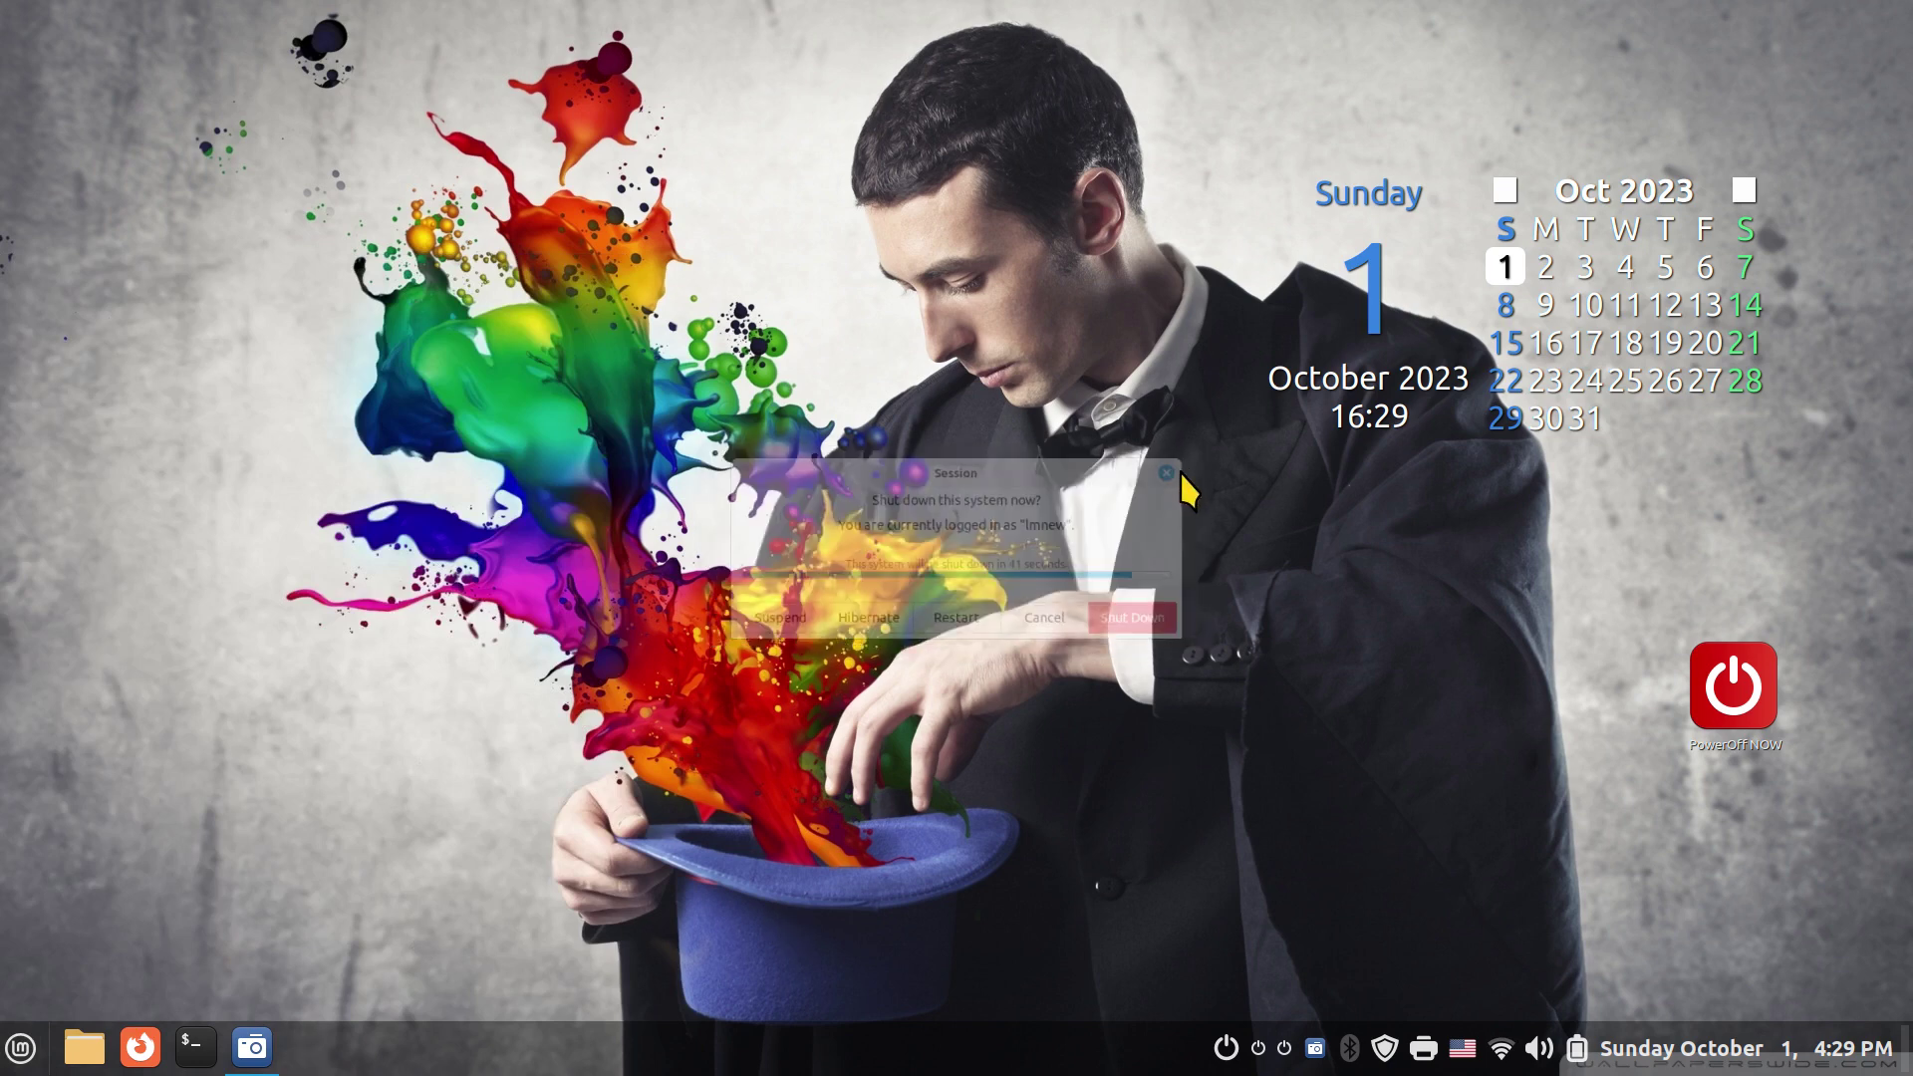
Step: Disable the timer for logging out or shutting down in the General system settings, and close the settings
{"action": "right_click", "coordinate": [639, 1064]}
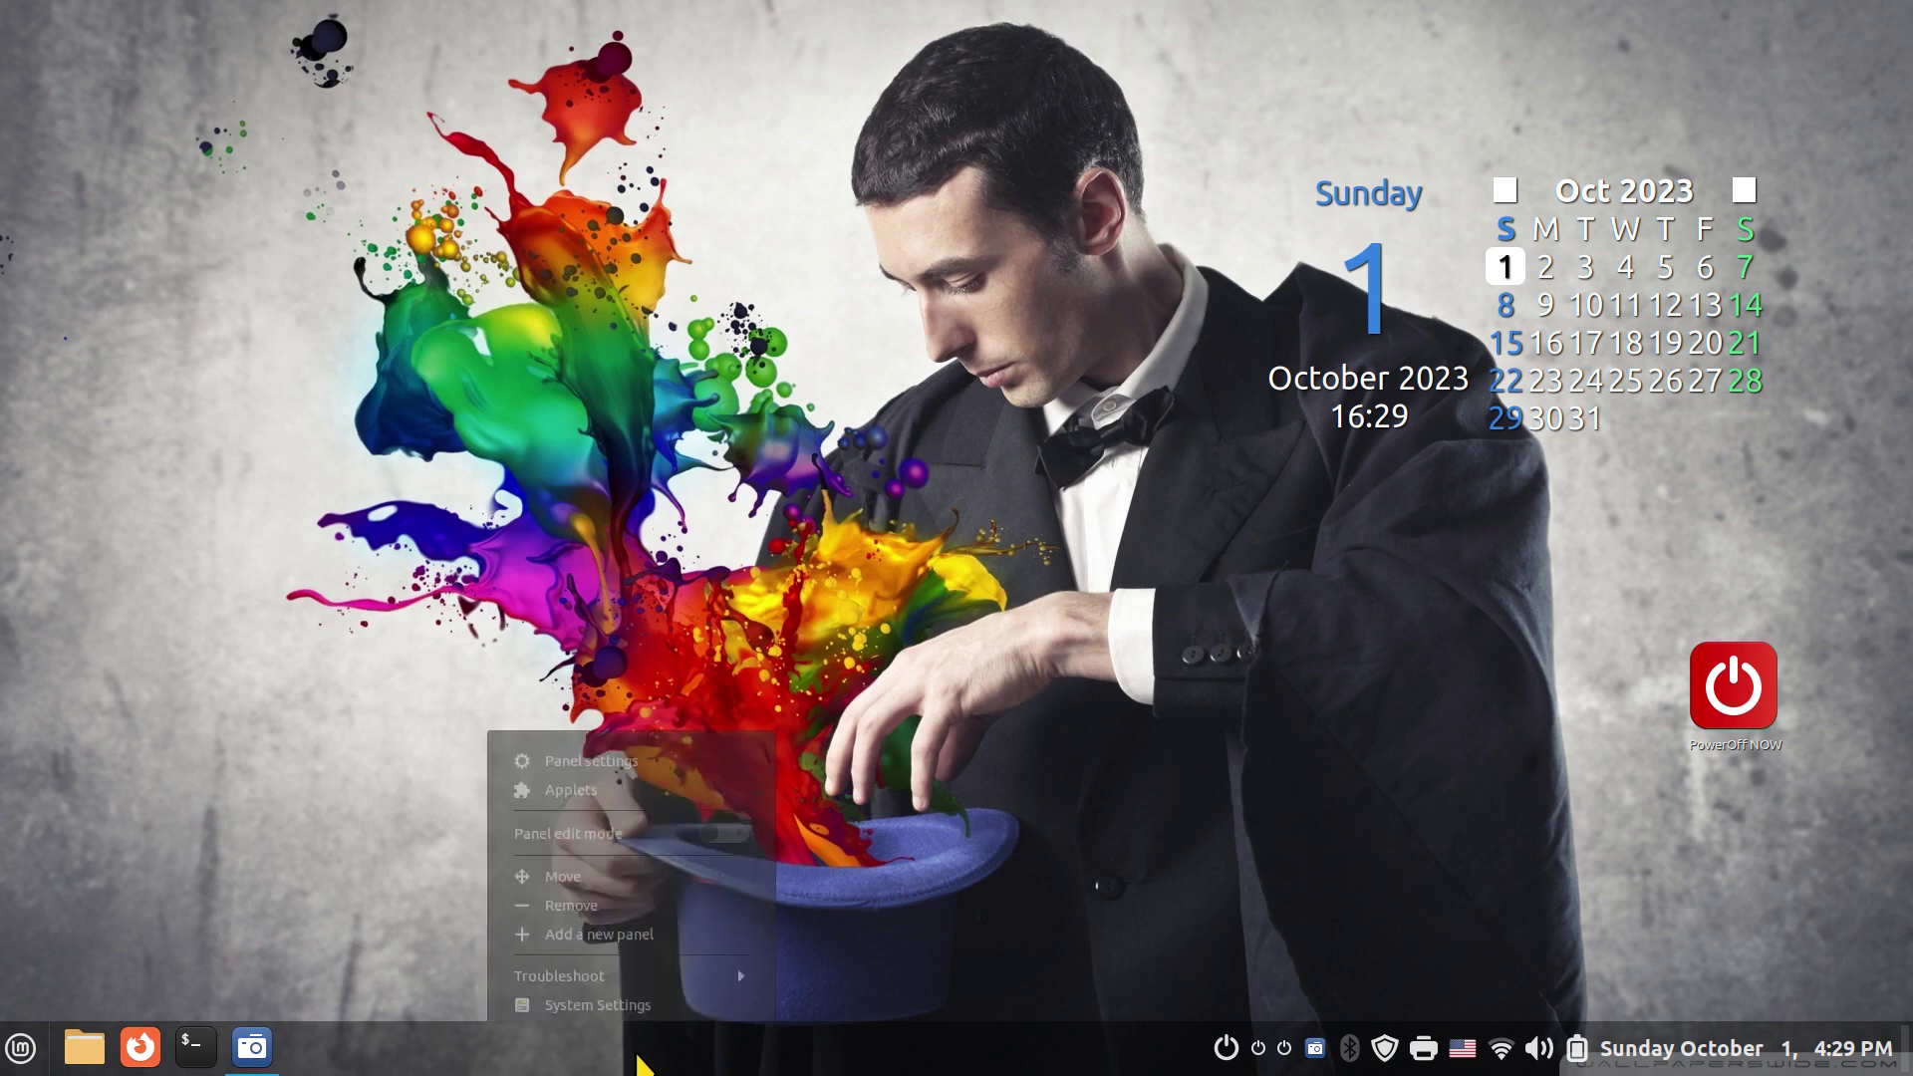
{"action": "left_click", "coordinate": [681, 1000]}
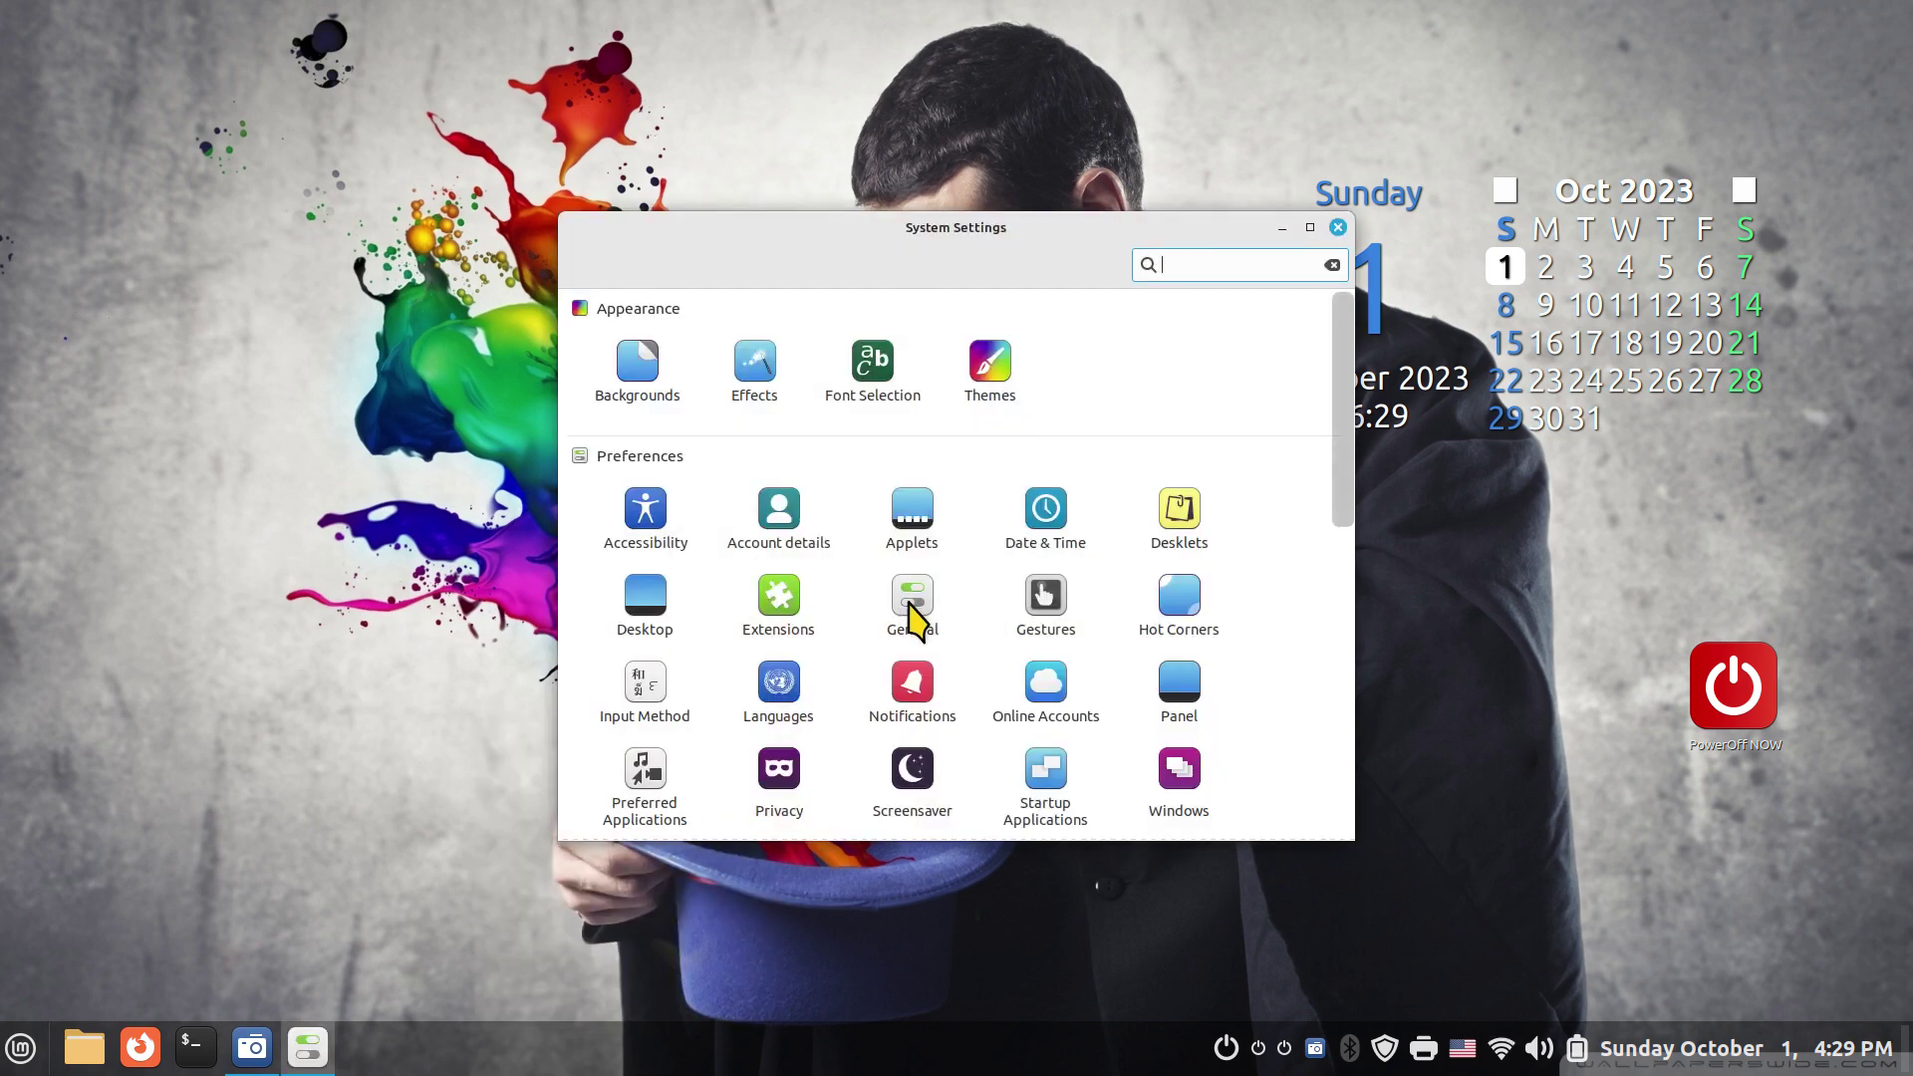
{"action": "left_click", "coordinate": [912, 598]}
{"action": "left_click", "coordinate": [1211, 459]}
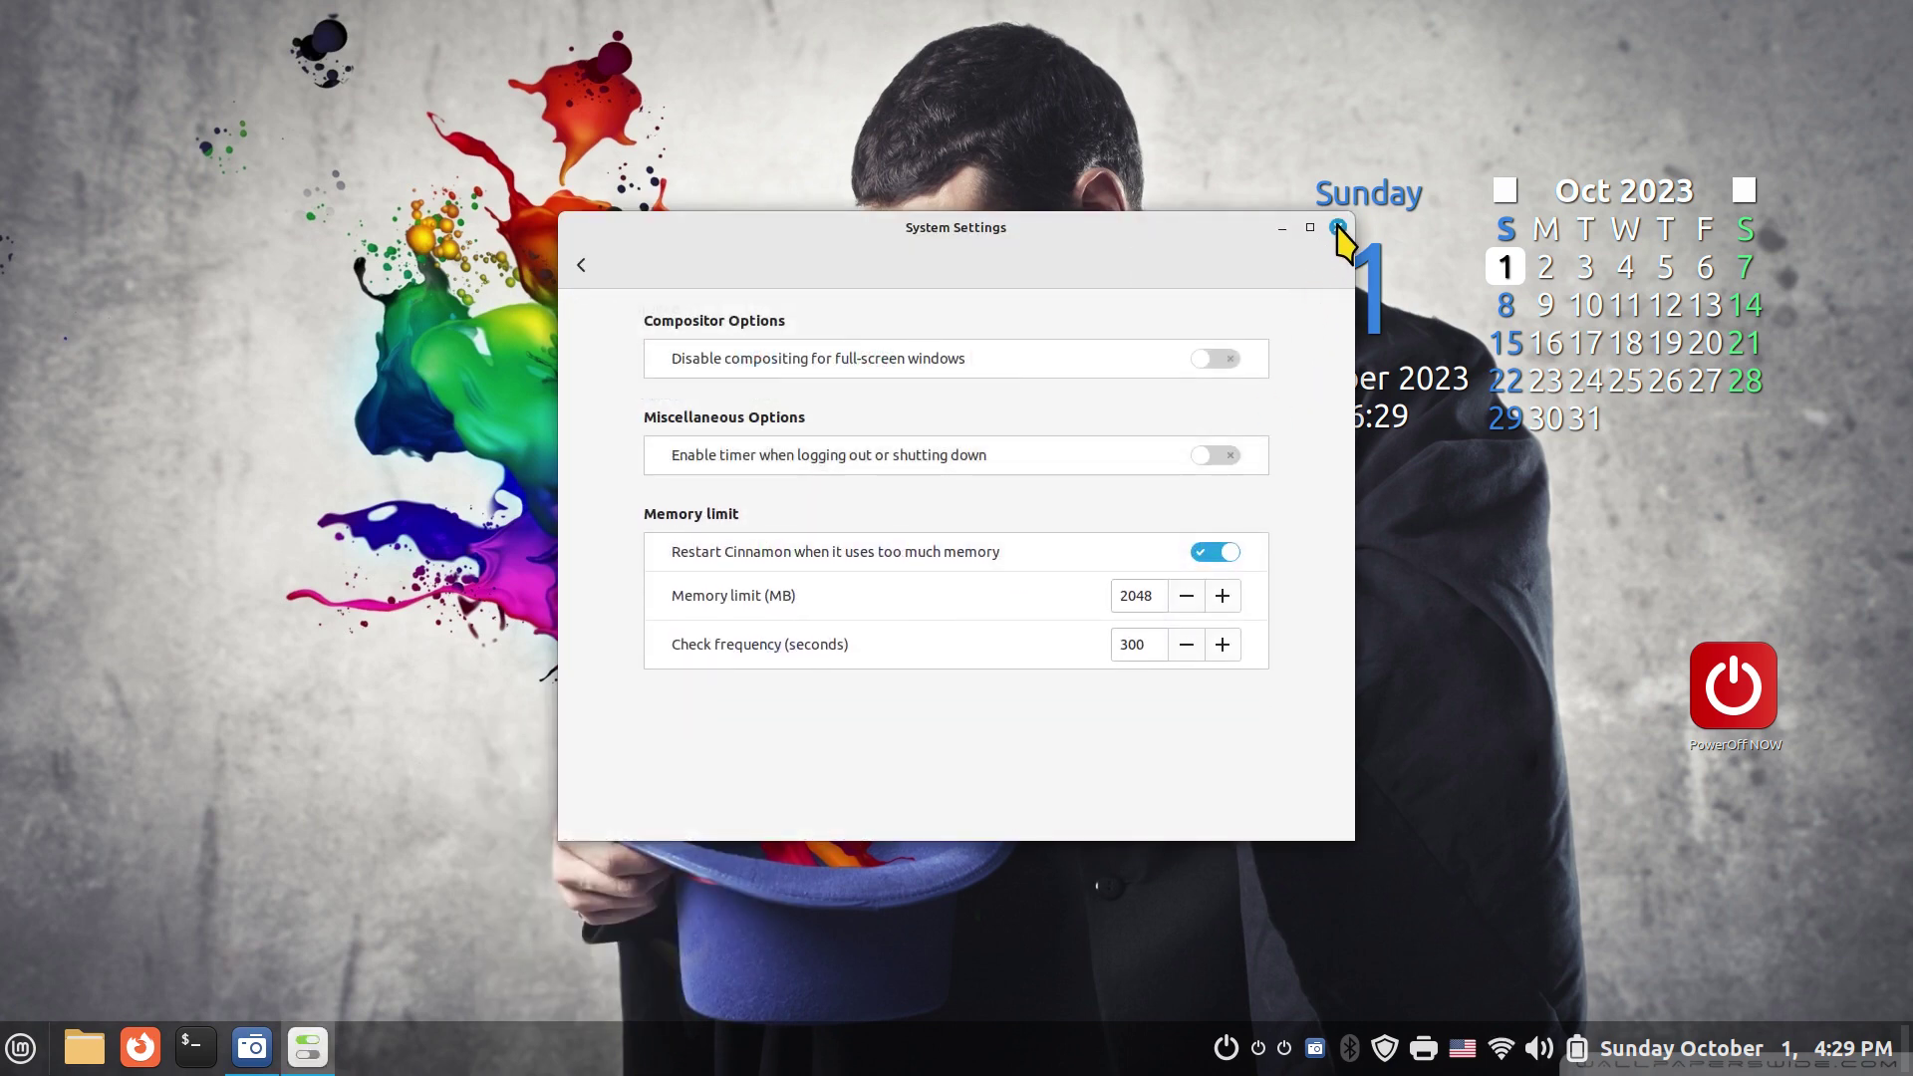
{"action": "left_click", "coordinate": [1338, 227]}
Step: Examine the shutdown confirmation with the timer disabled, moving it aside on the desktop, and dismiss it each time it is opened
{"action": "left_click", "coordinate": [21, 1047]}
{"action": "left_click", "coordinate": [55, 959]}
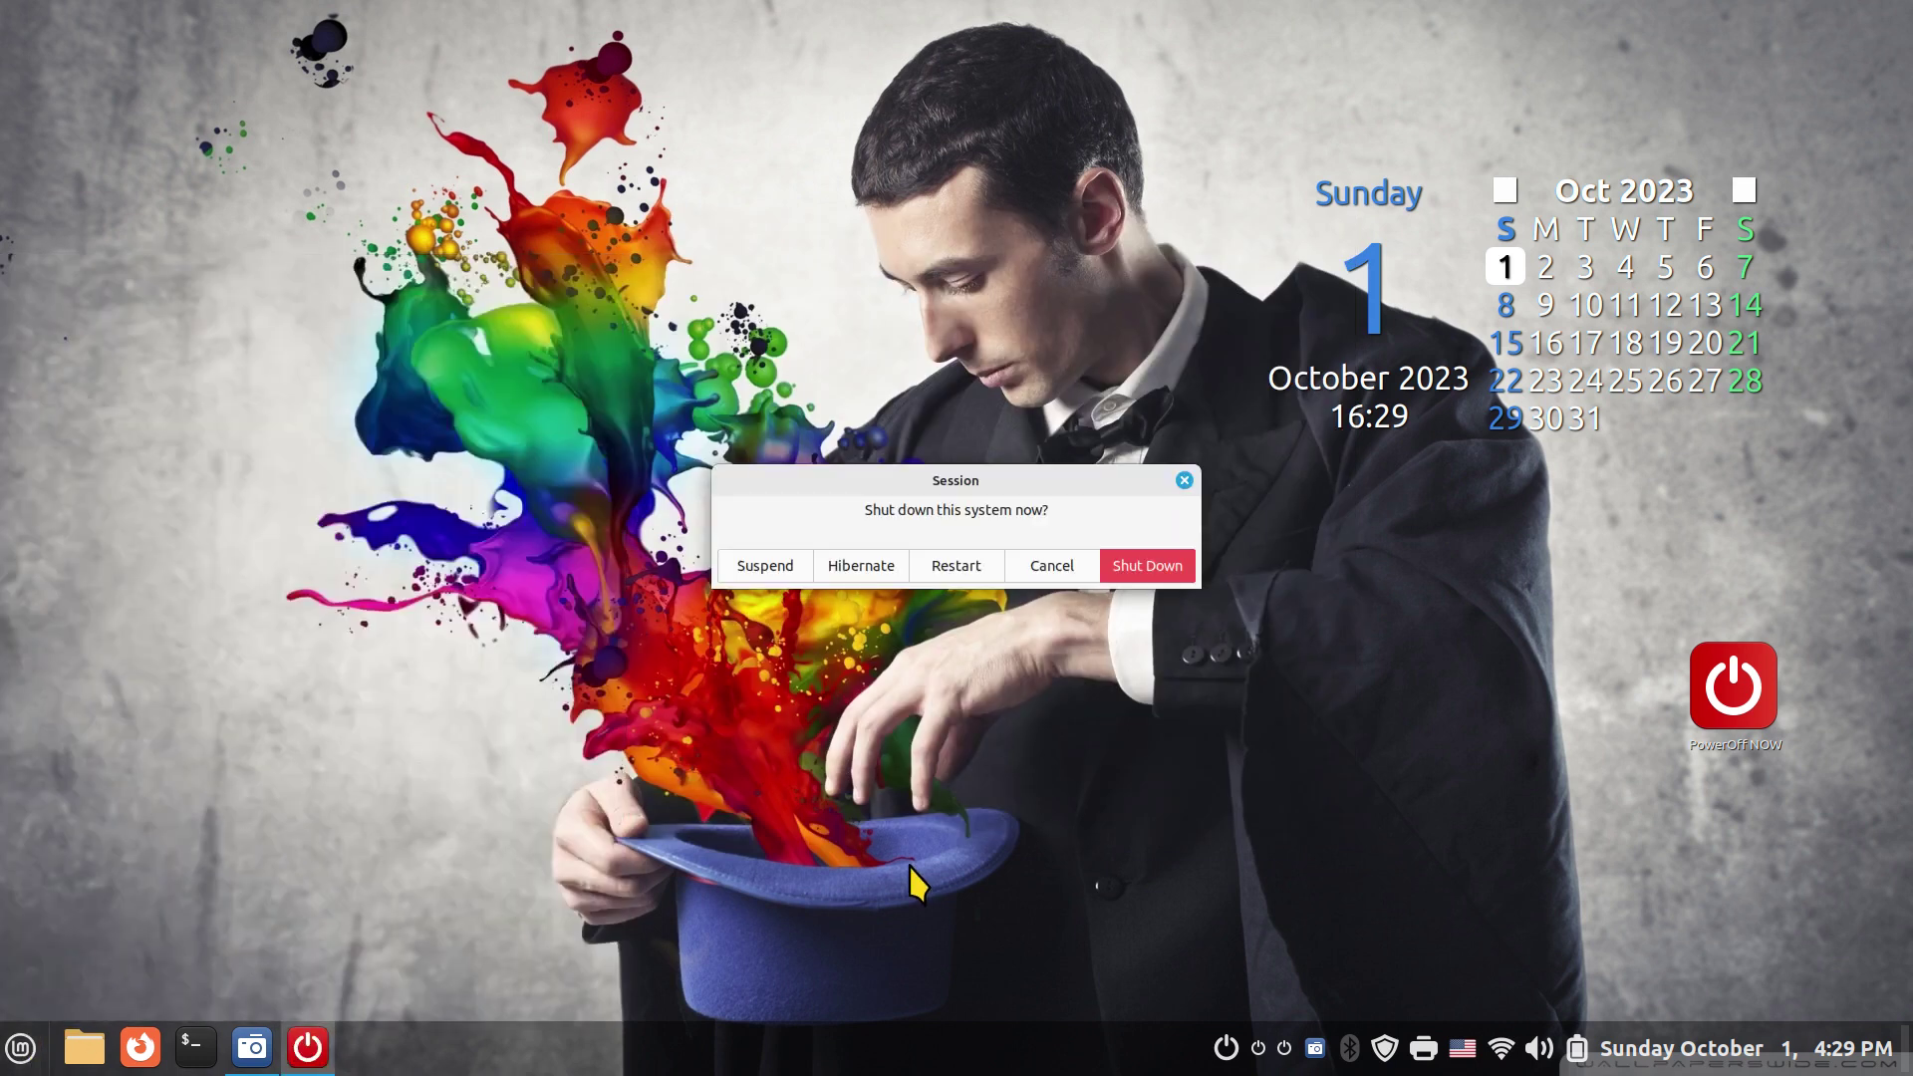
{"action": "left_click_drag", "start_coordinate": [971, 476], "coordinate": [881, 637]}
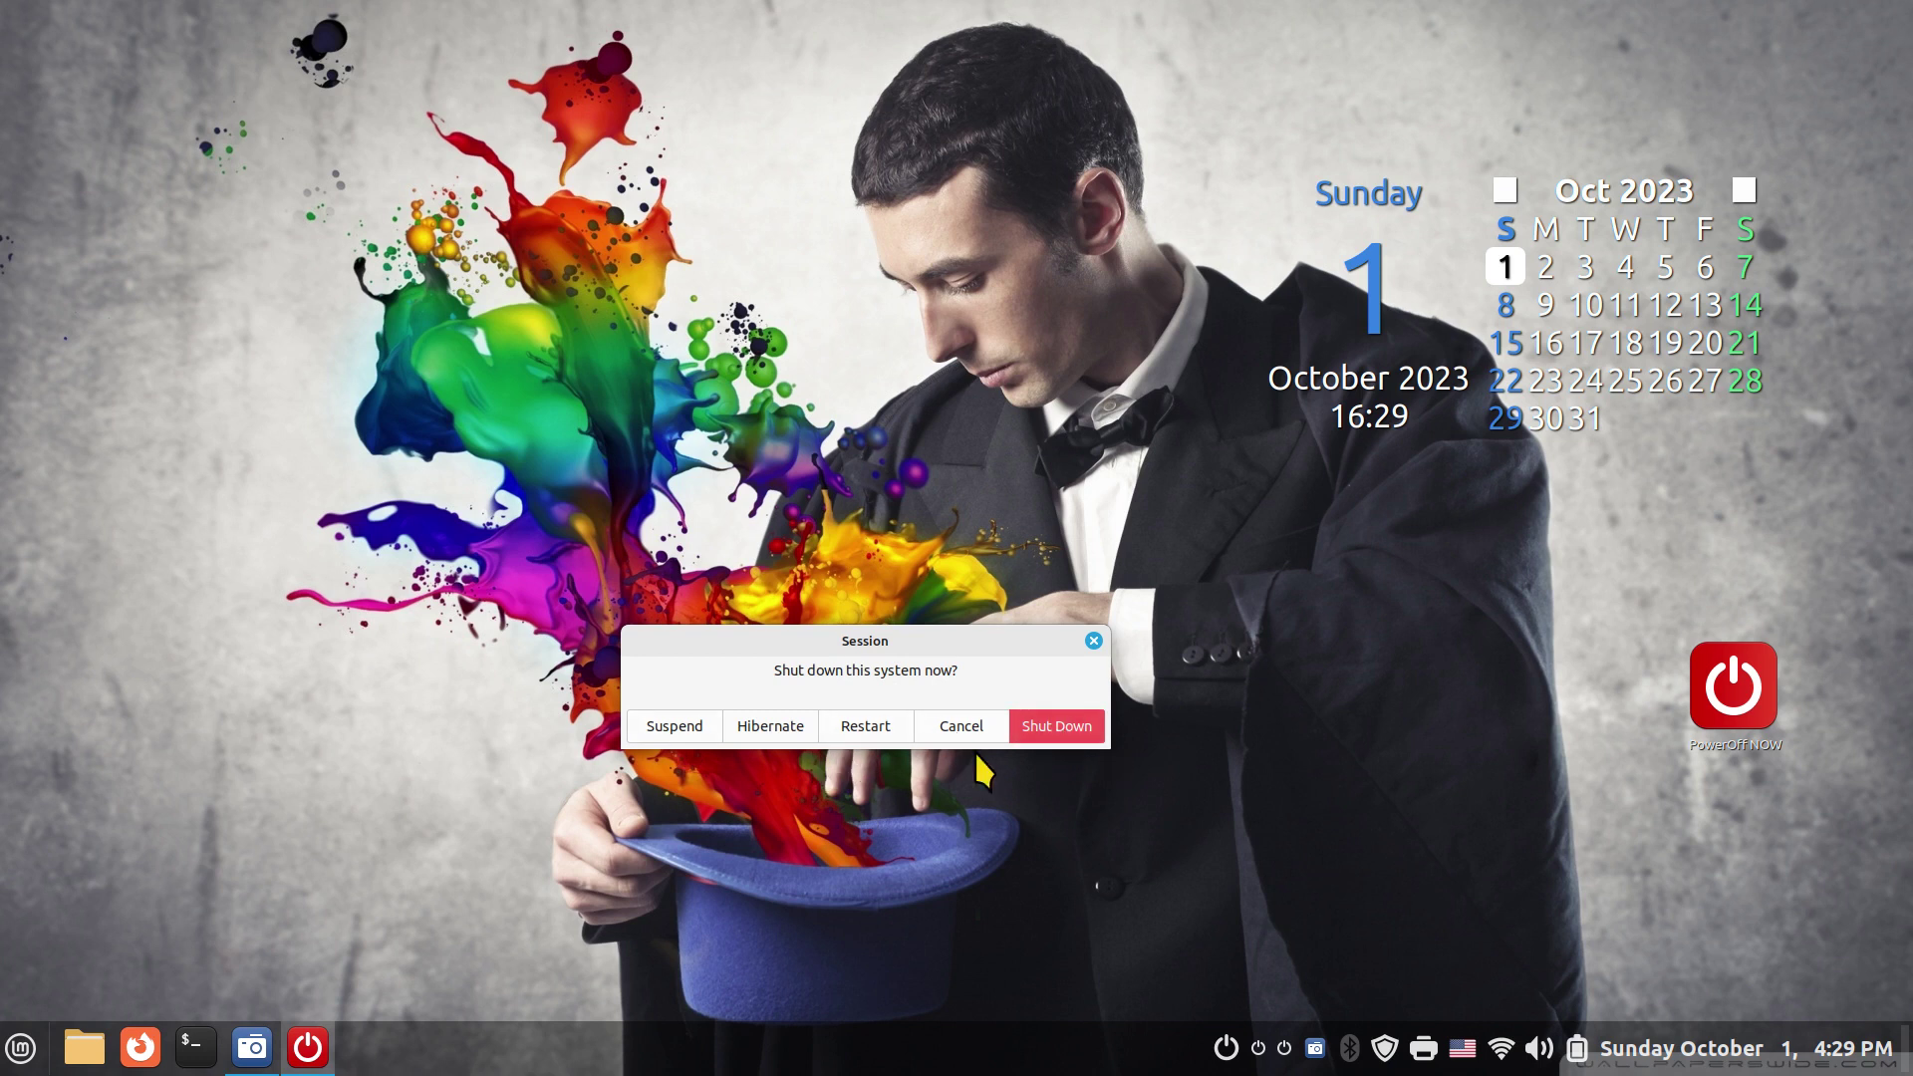
{"action": "left_click", "coordinate": [1094, 641]}
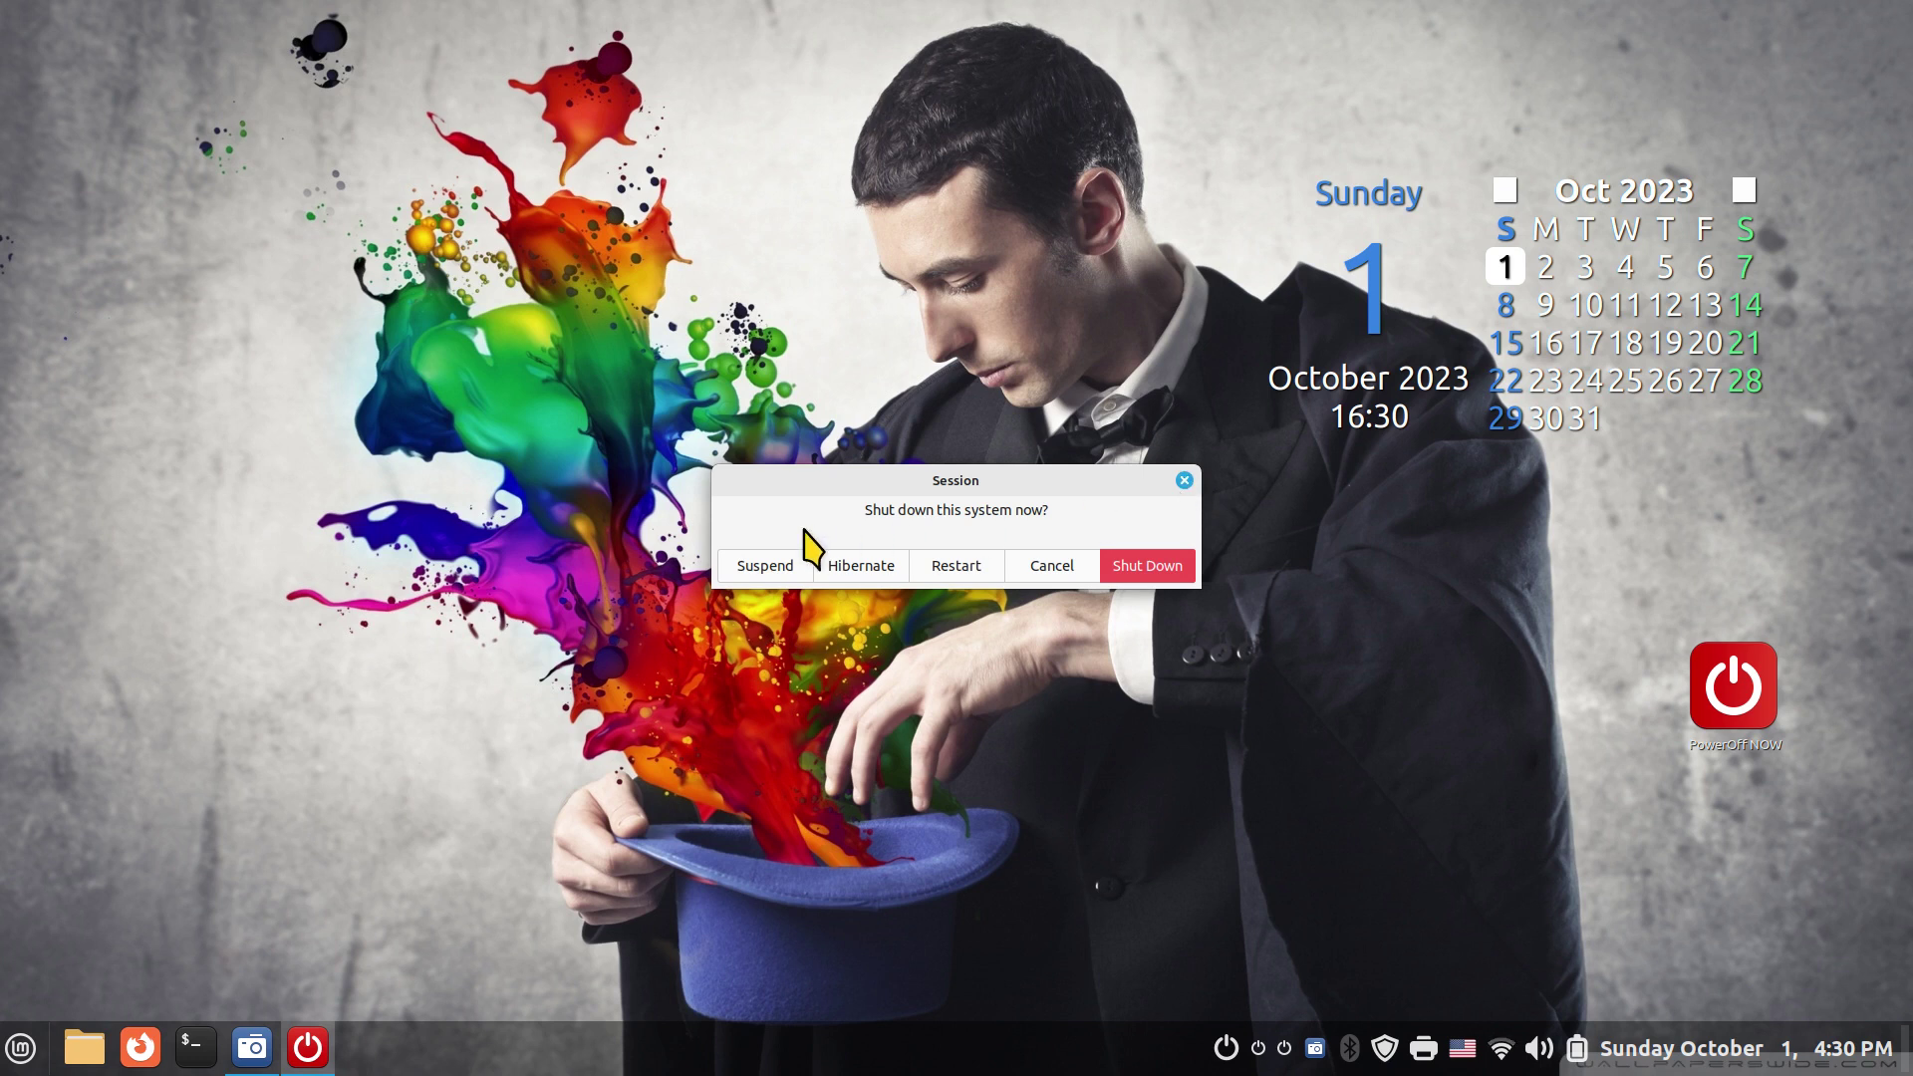
{"action": "left_click", "coordinate": [1184, 481]}
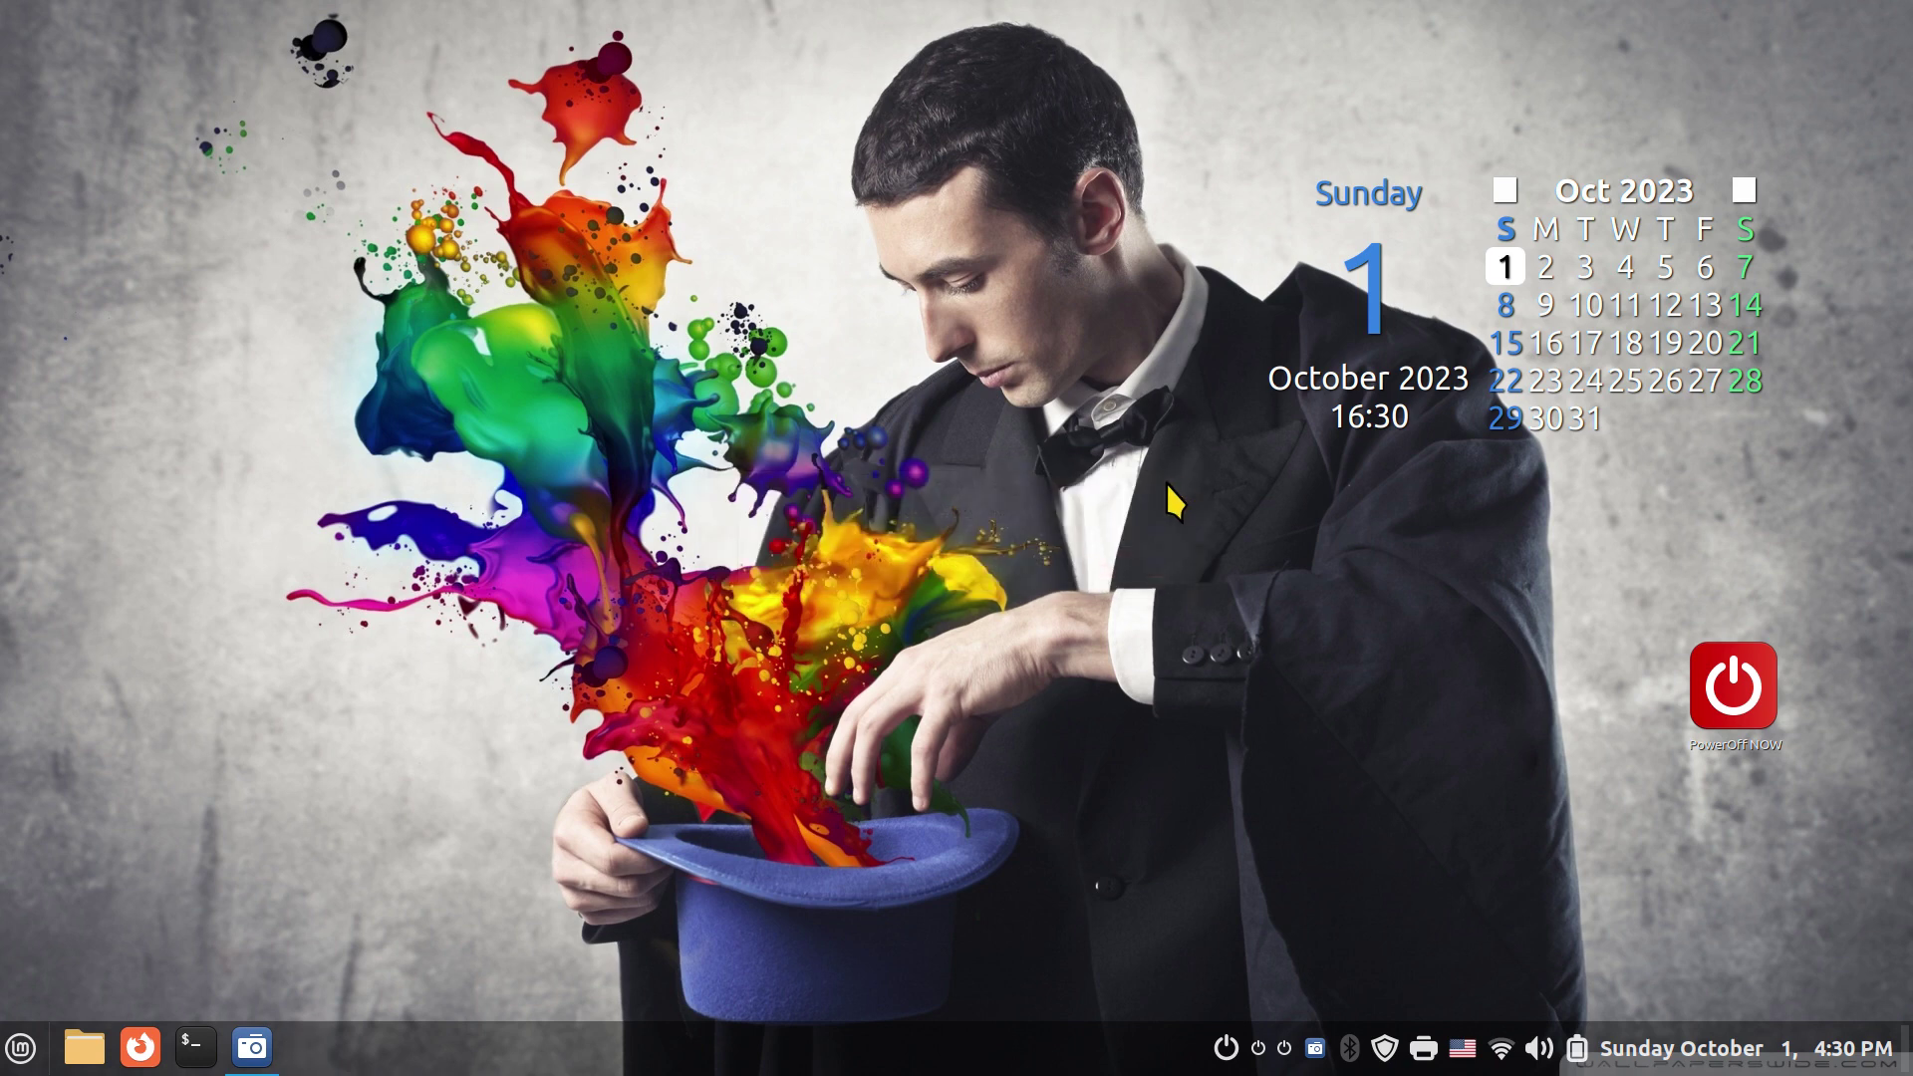
Step: Look through the System Settings categories and open the General settings containing the logout and shutdown timer option
{"action": "left_click", "coordinate": [20, 1049]}
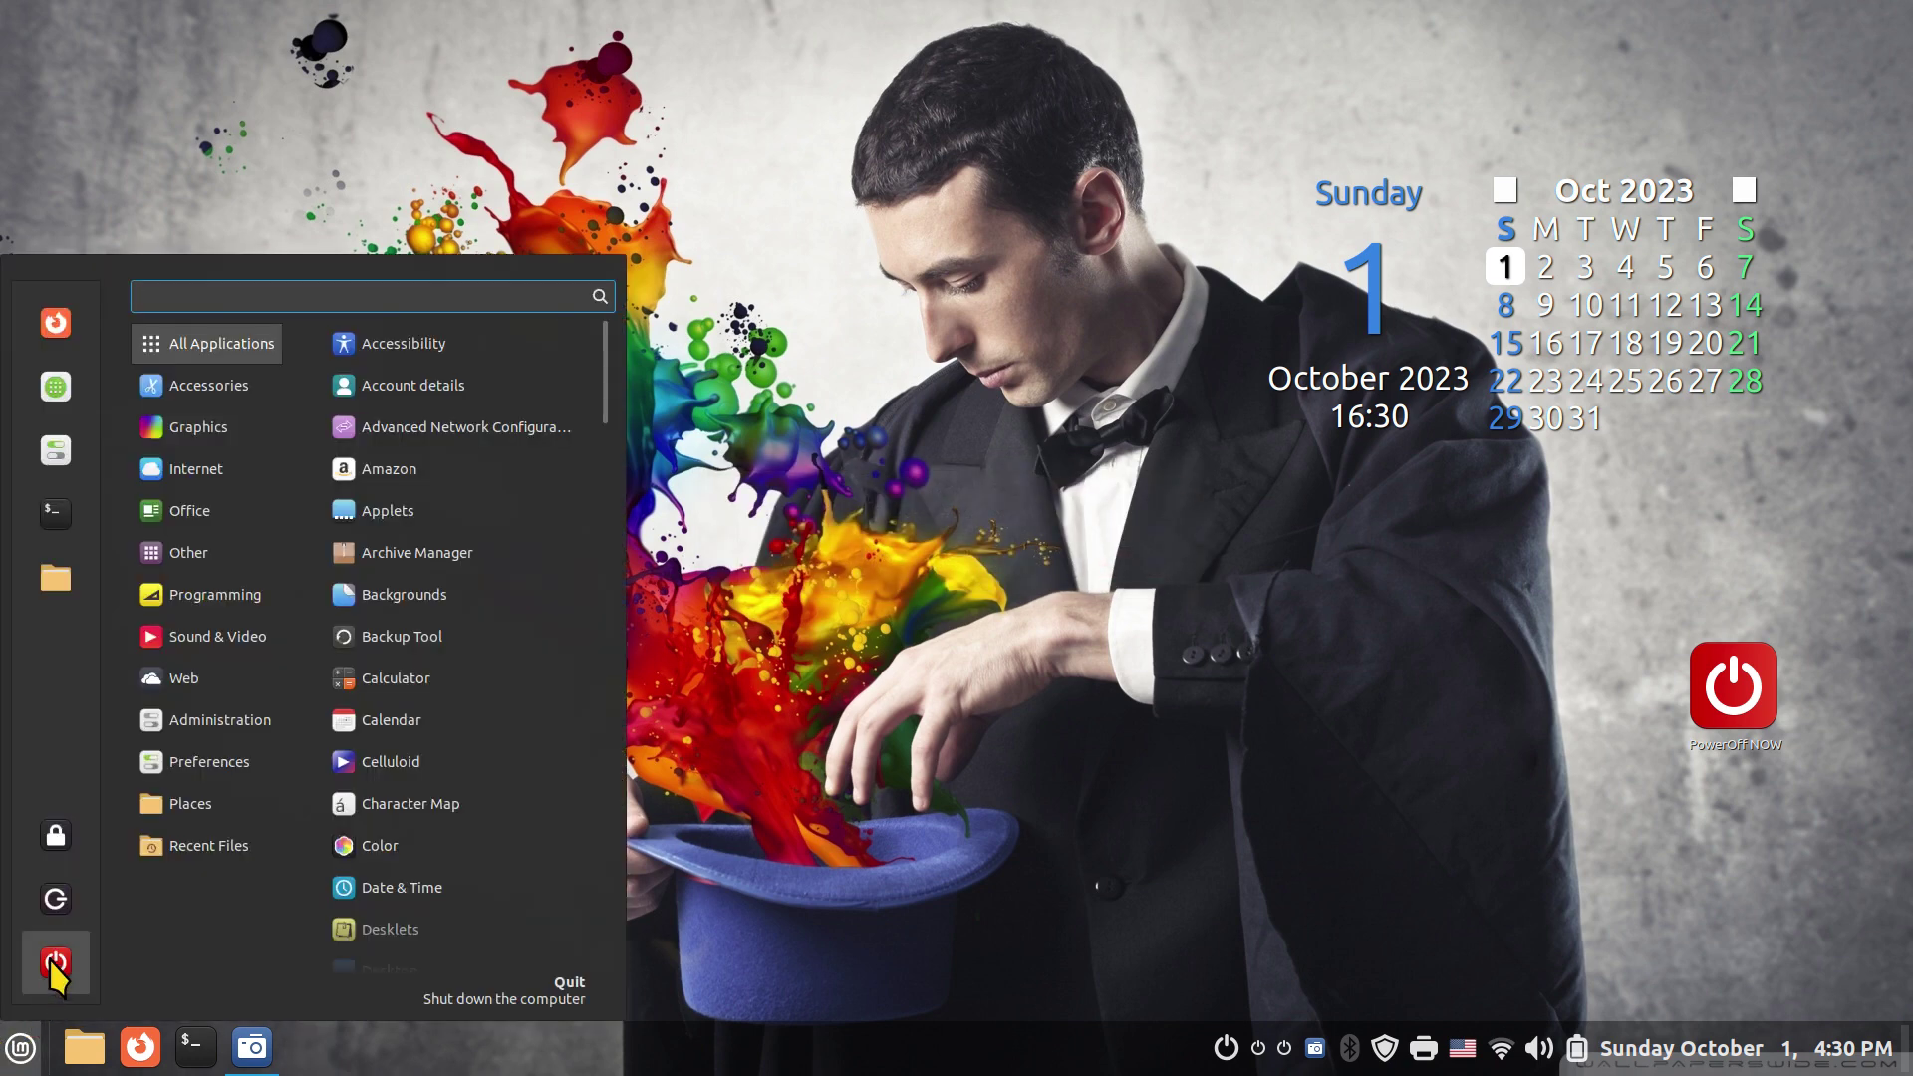
{"action": "left_click", "coordinate": [49, 453]}
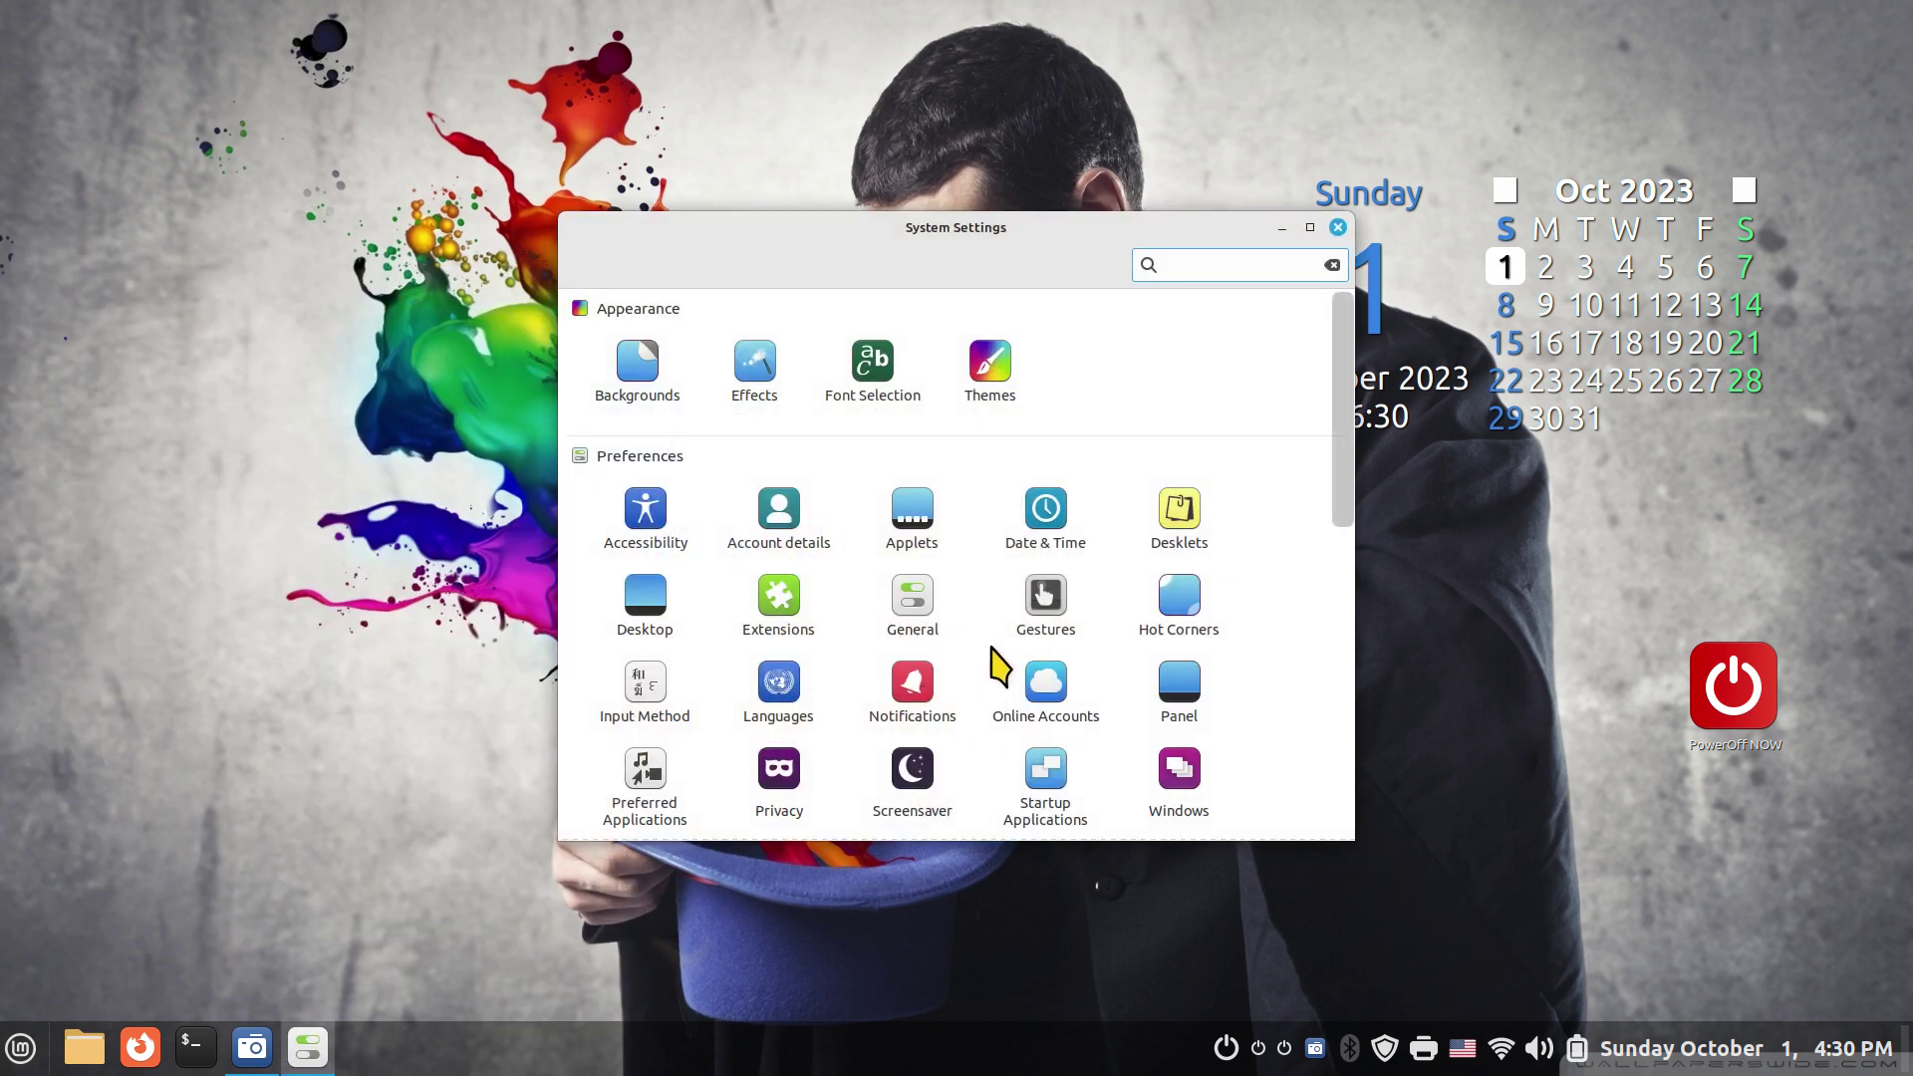
{"action": "scroll", "coordinate": [1001, 661], "scroll_direction": "down", "scroll_amount": 3}
{"action": "scroll", "coordinate": [987, 677], "scroll_direction": "down", "scroll_amount": 4}
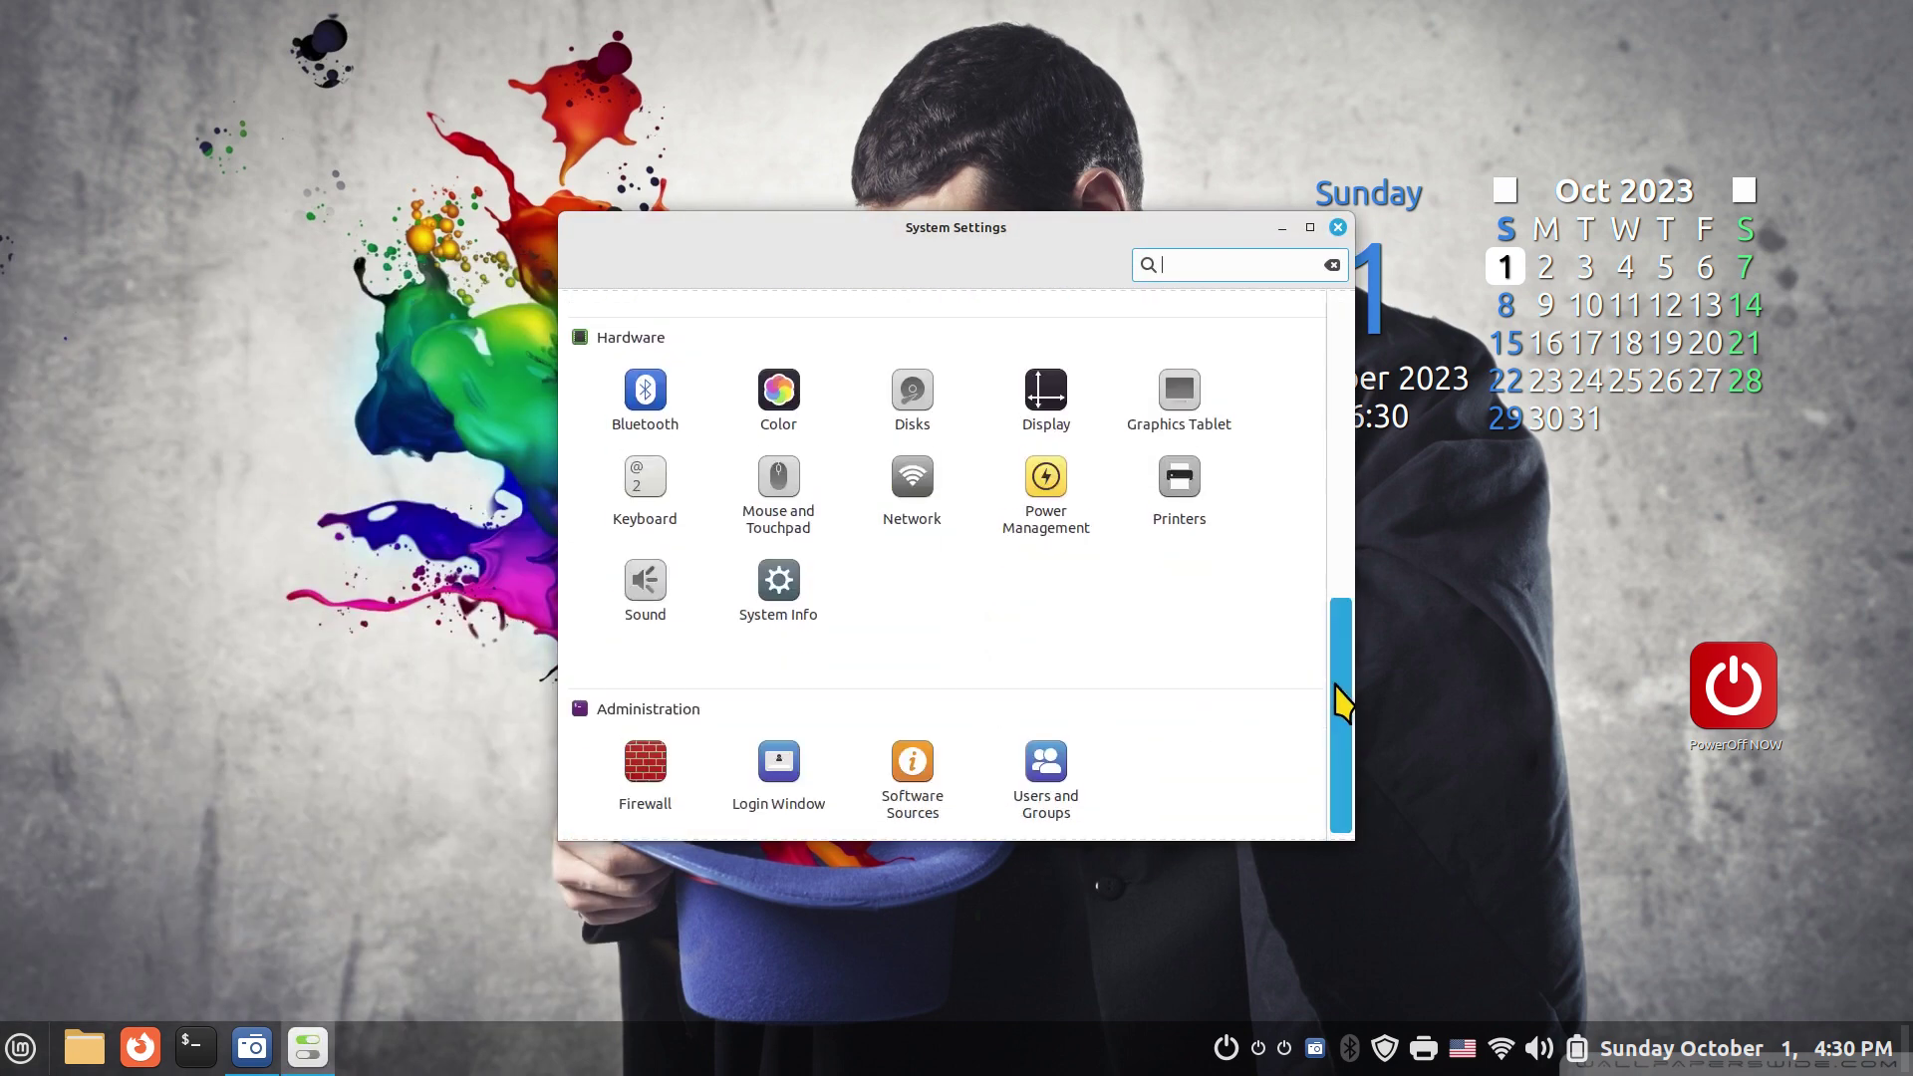
{"action": "left_click_drag", "start_coordinate": [1336, 696], "coordinate": [1332, 760]}
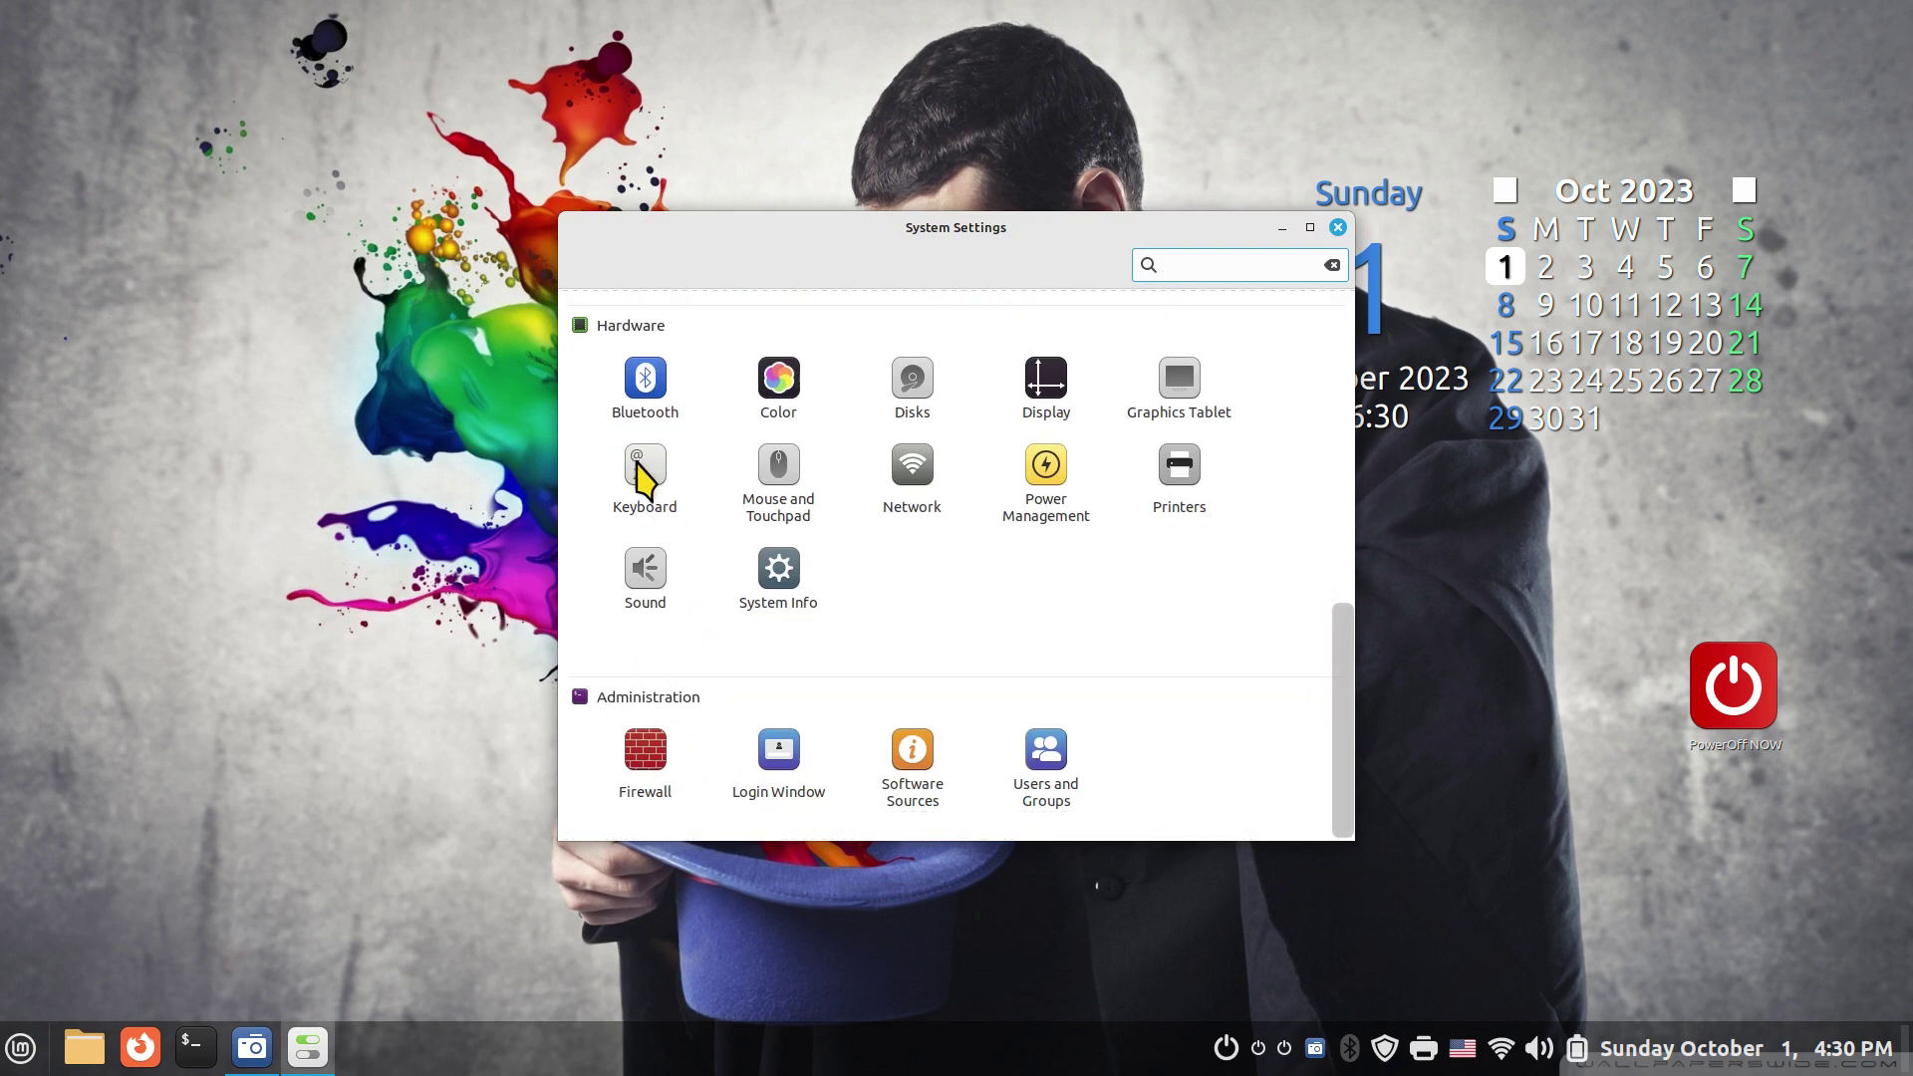
{"action": "left_click_drag", "start_coordinate": [1337, 643], "coordinate": [1321, 411]}
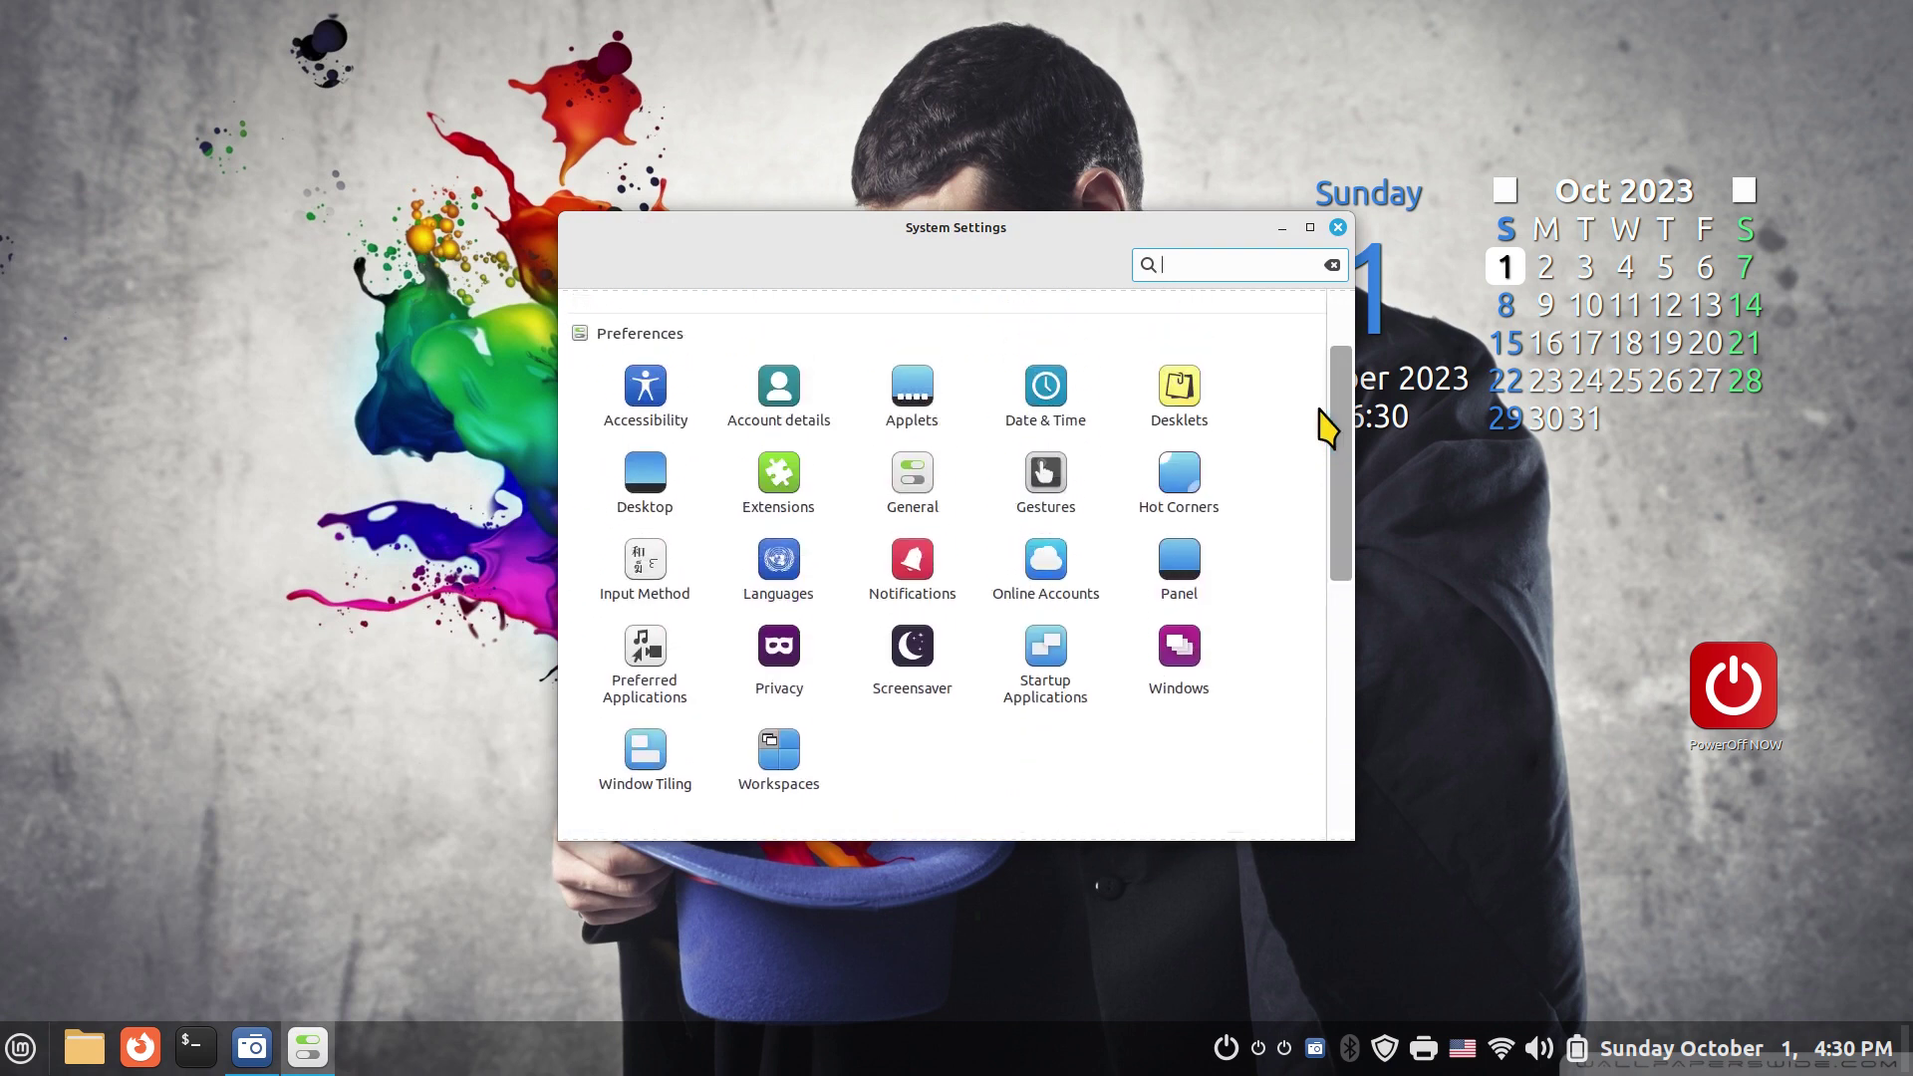
{"action": "left_click", "coordinate": [915, 472]}
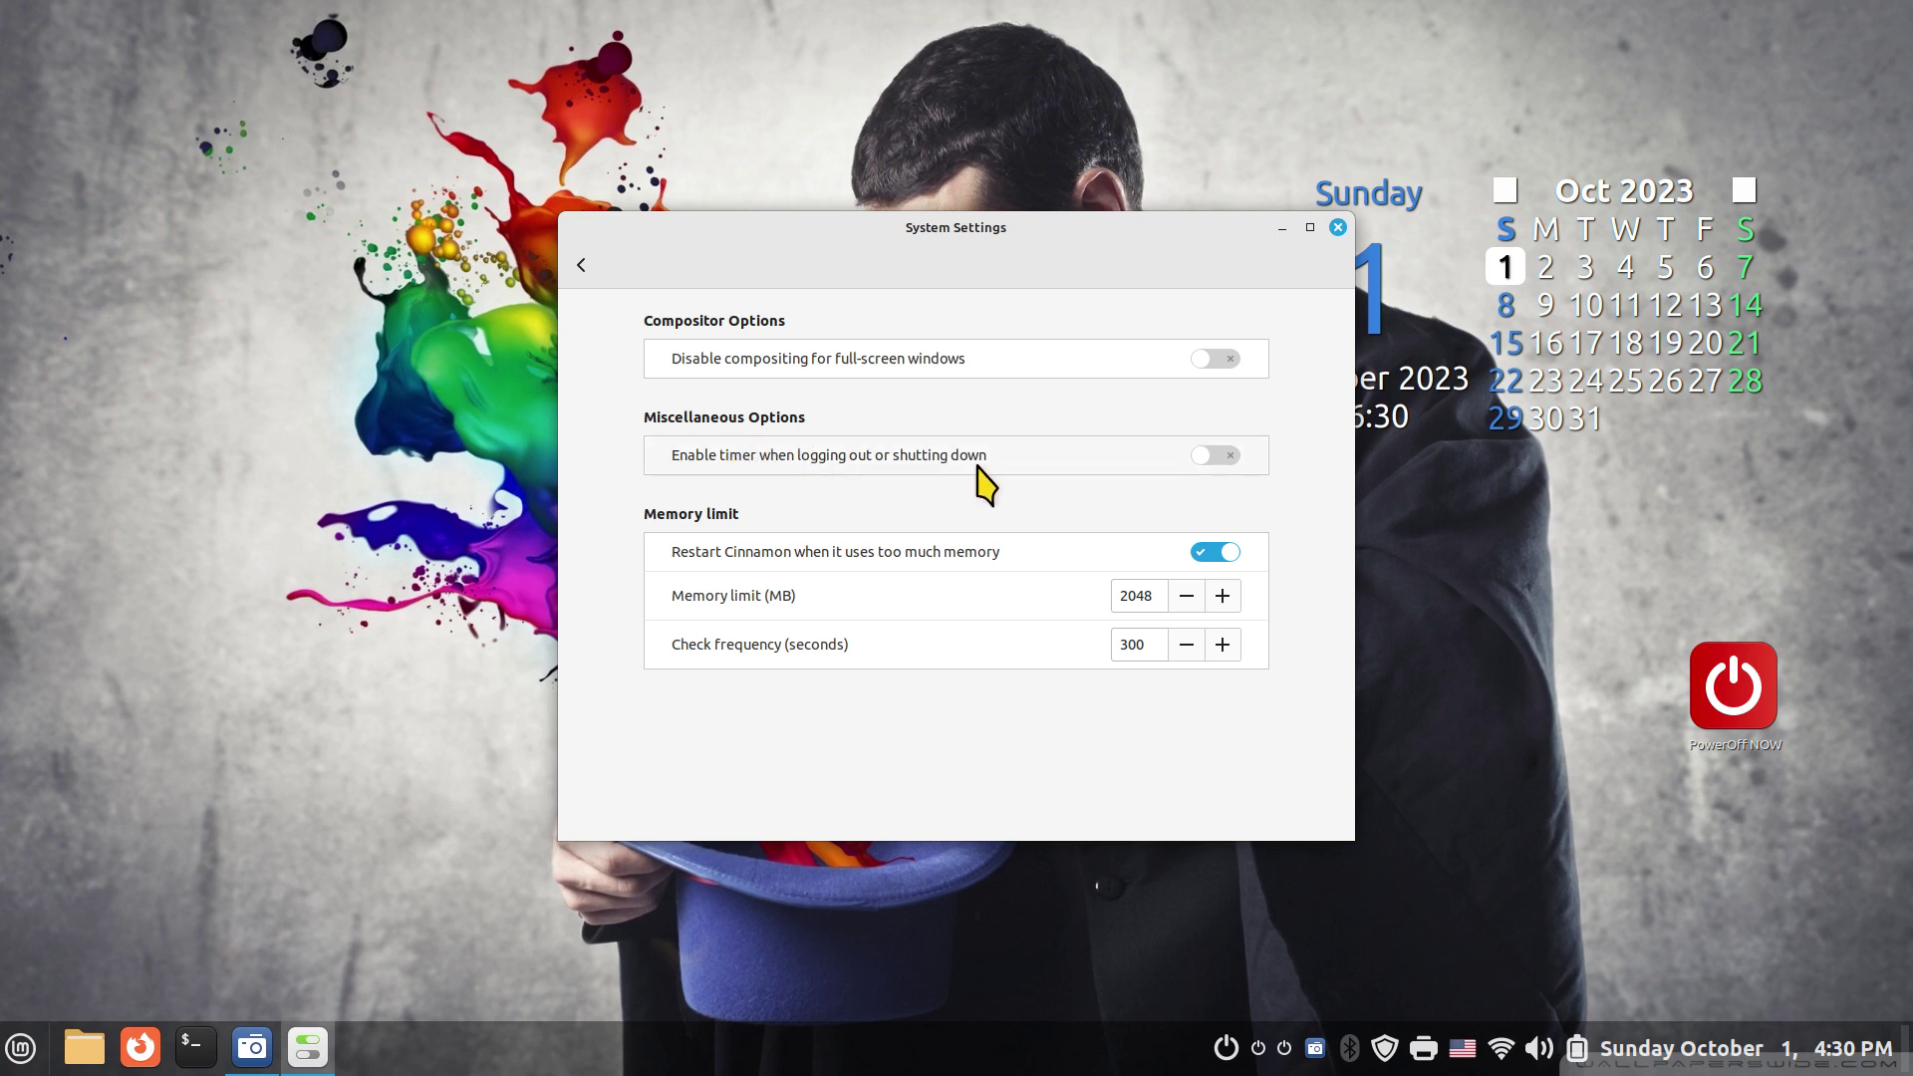
Step: Check the shutdown confirmation from the main menu while the General settings stay open, and dismiss it
{"action": "left_click", "coordinate": [20, 1048]}
{"action": "left_click", "coordinate": [64, 954]}
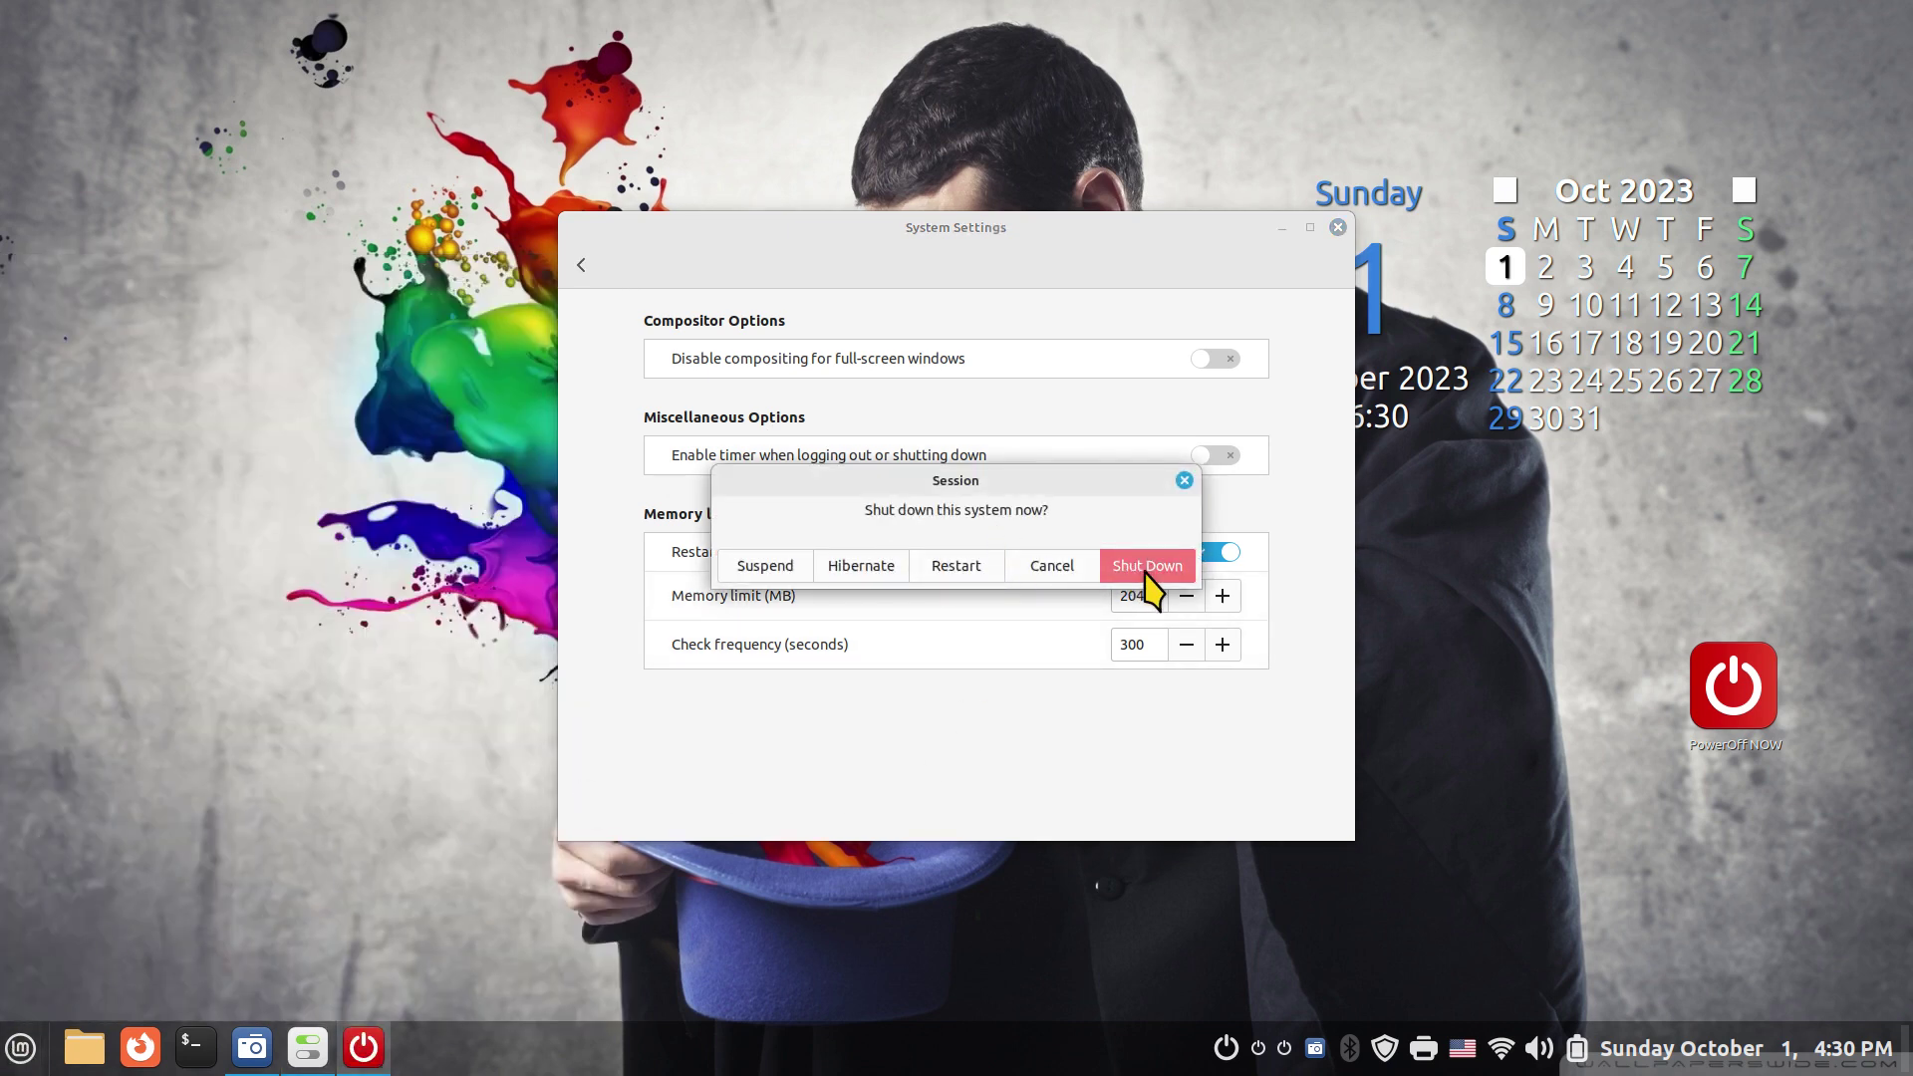
{"action": "left_click", "coordinate": [1184, 480]}
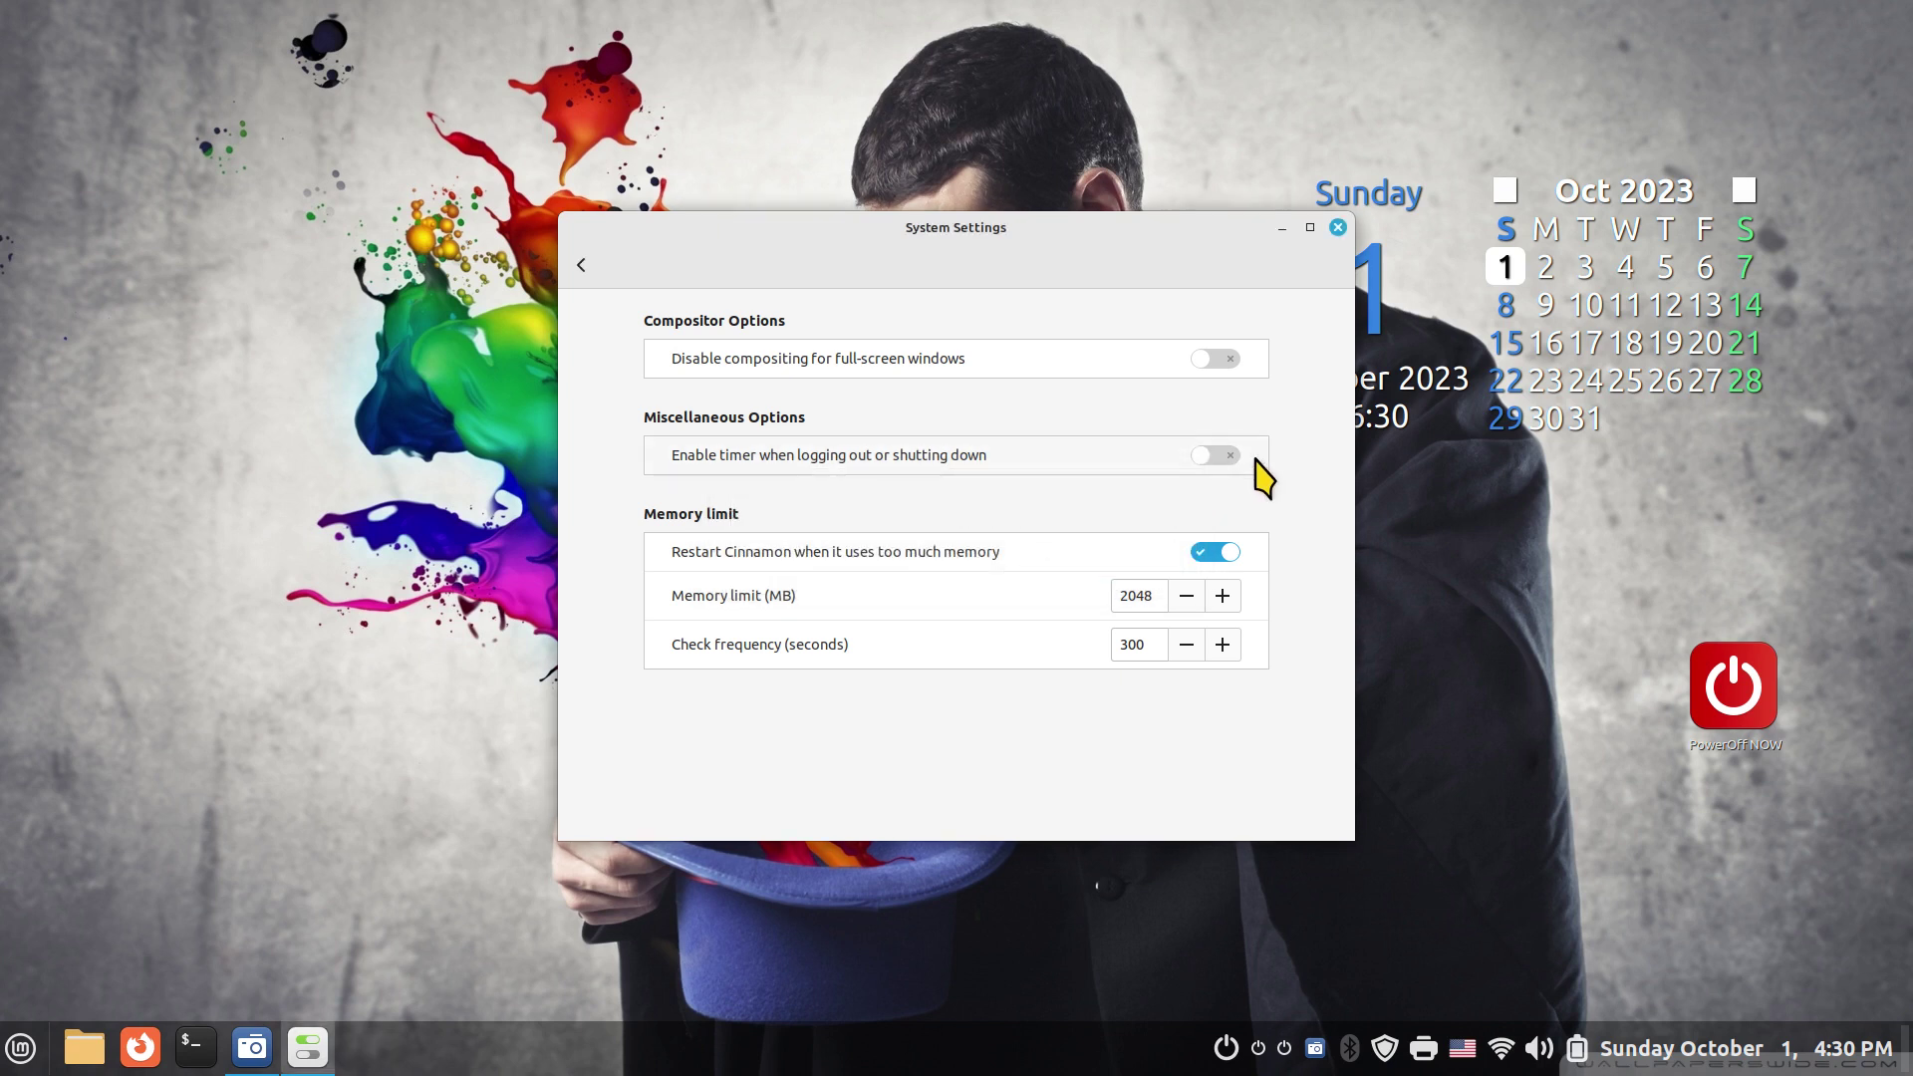
Step: Enable the timer for logging out or shutting down with a delay of 16 seconds, and close the settings
{"action": "left_click", "coordinate": [1215, 455]}
{"action": "double_click", "coordinate": [1137, 500]}
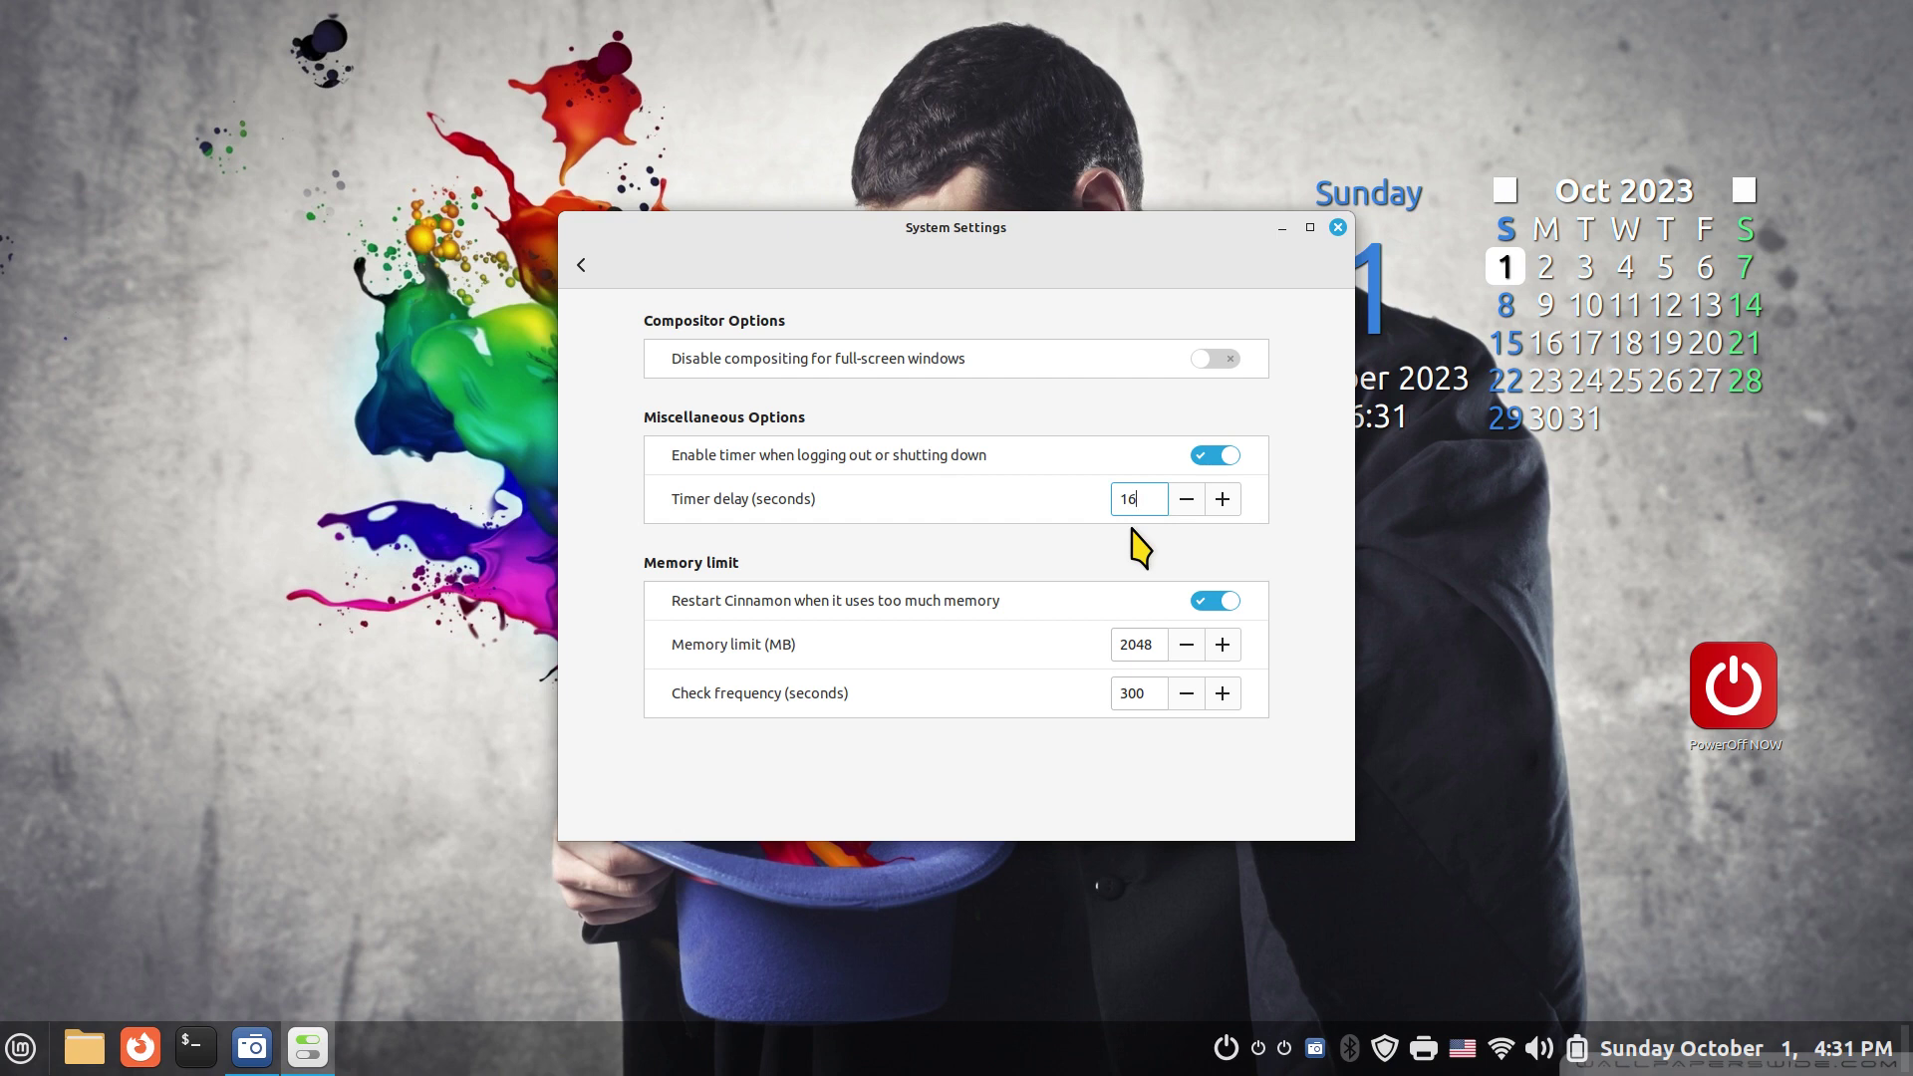
{"action": "left_click", "coordinate": [1338, 227]}
Step: Check the shutdown confirmation's countdown with the 16-second timer delay, and cancel the shutdown
{"action": "left_click", "coordinate": [20, 1047]}
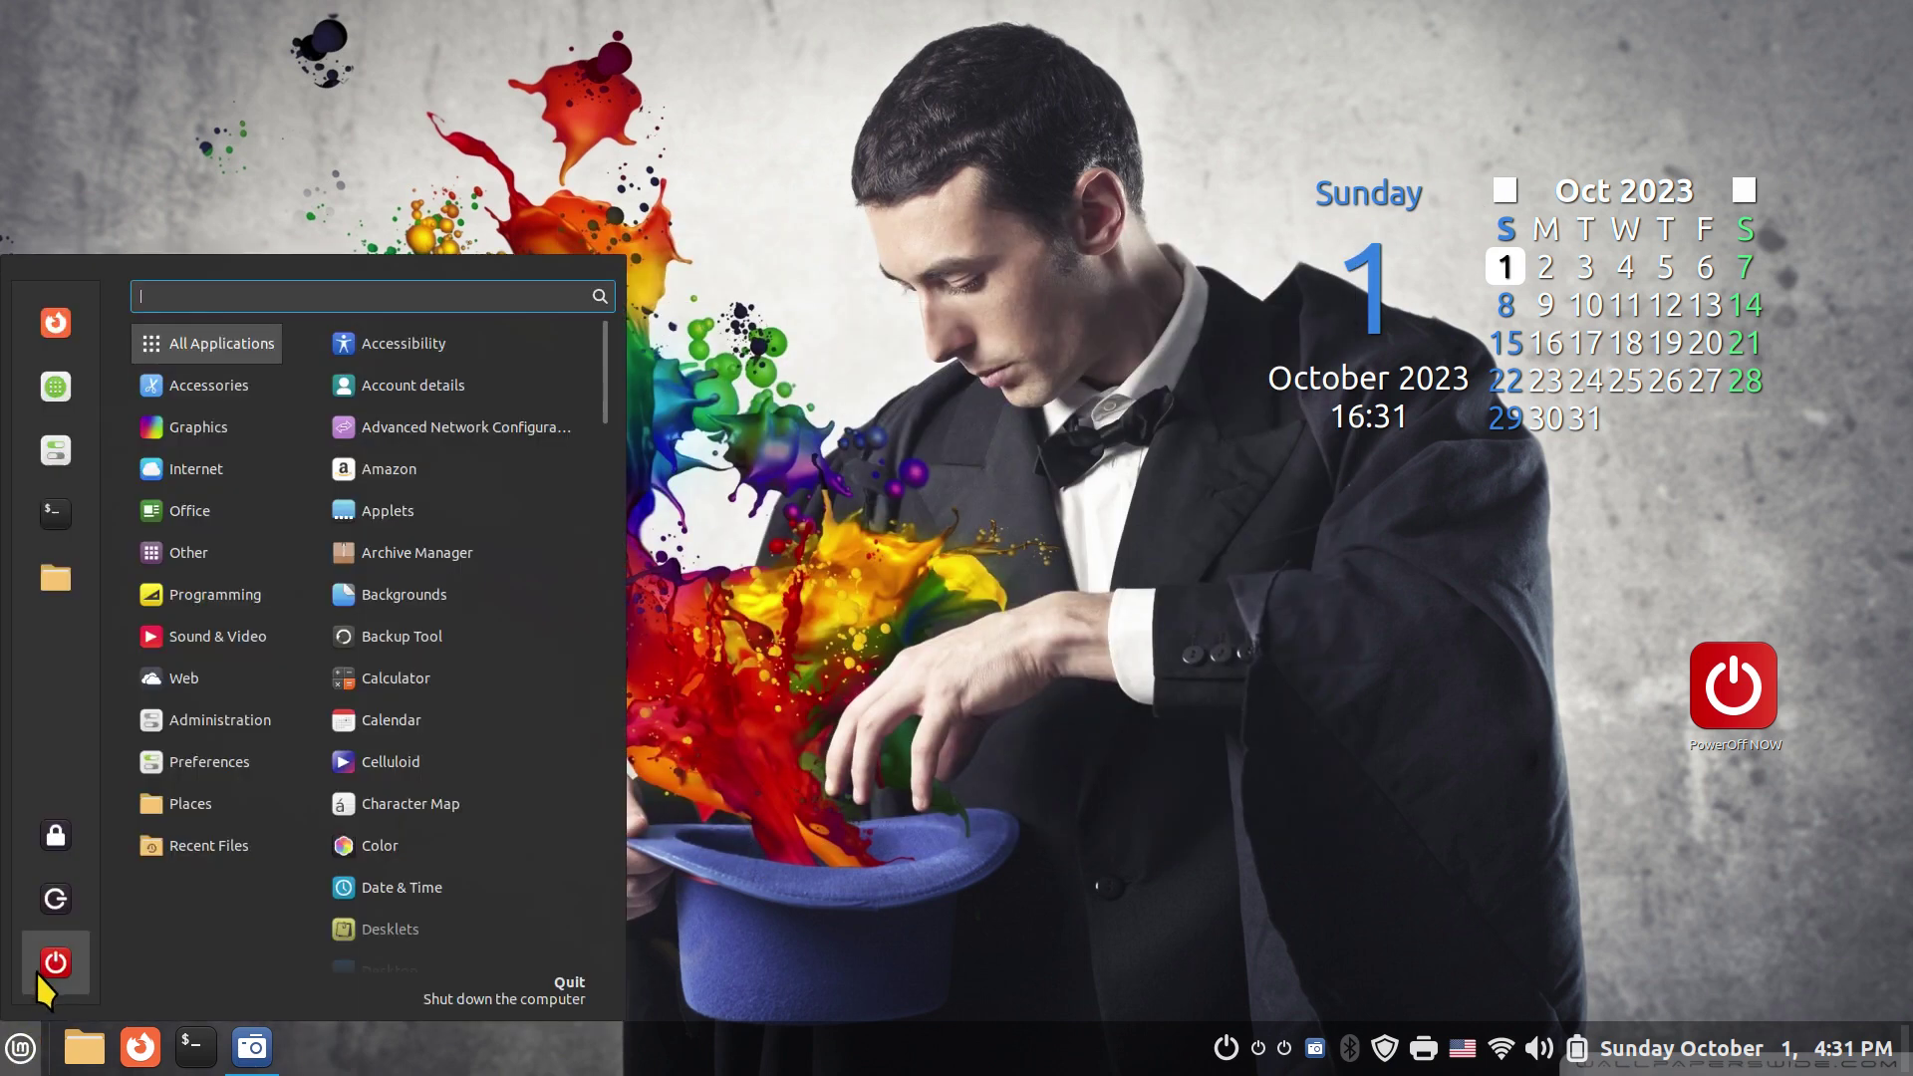
{"action": "left_click", "coordinate": [50, 963]}
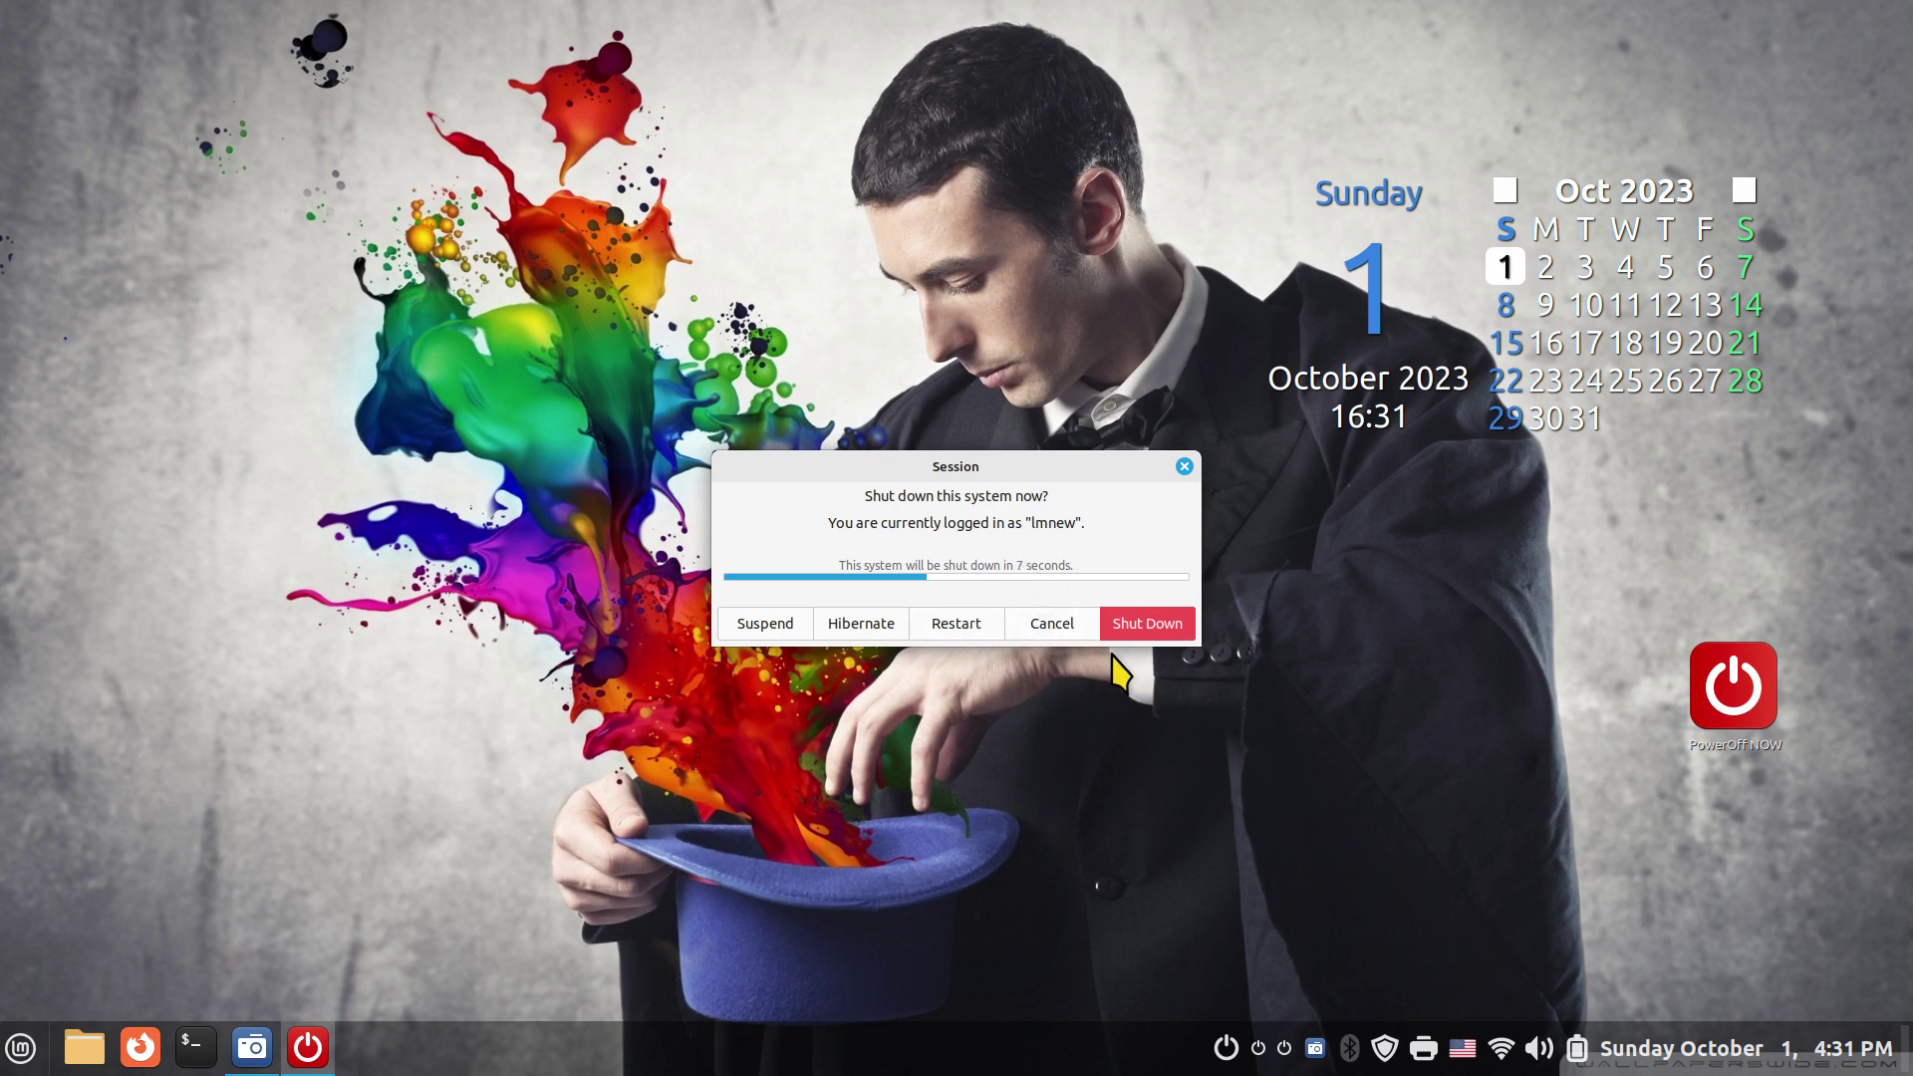
{"action": "left_click", "coordinate": [1053, 624]}
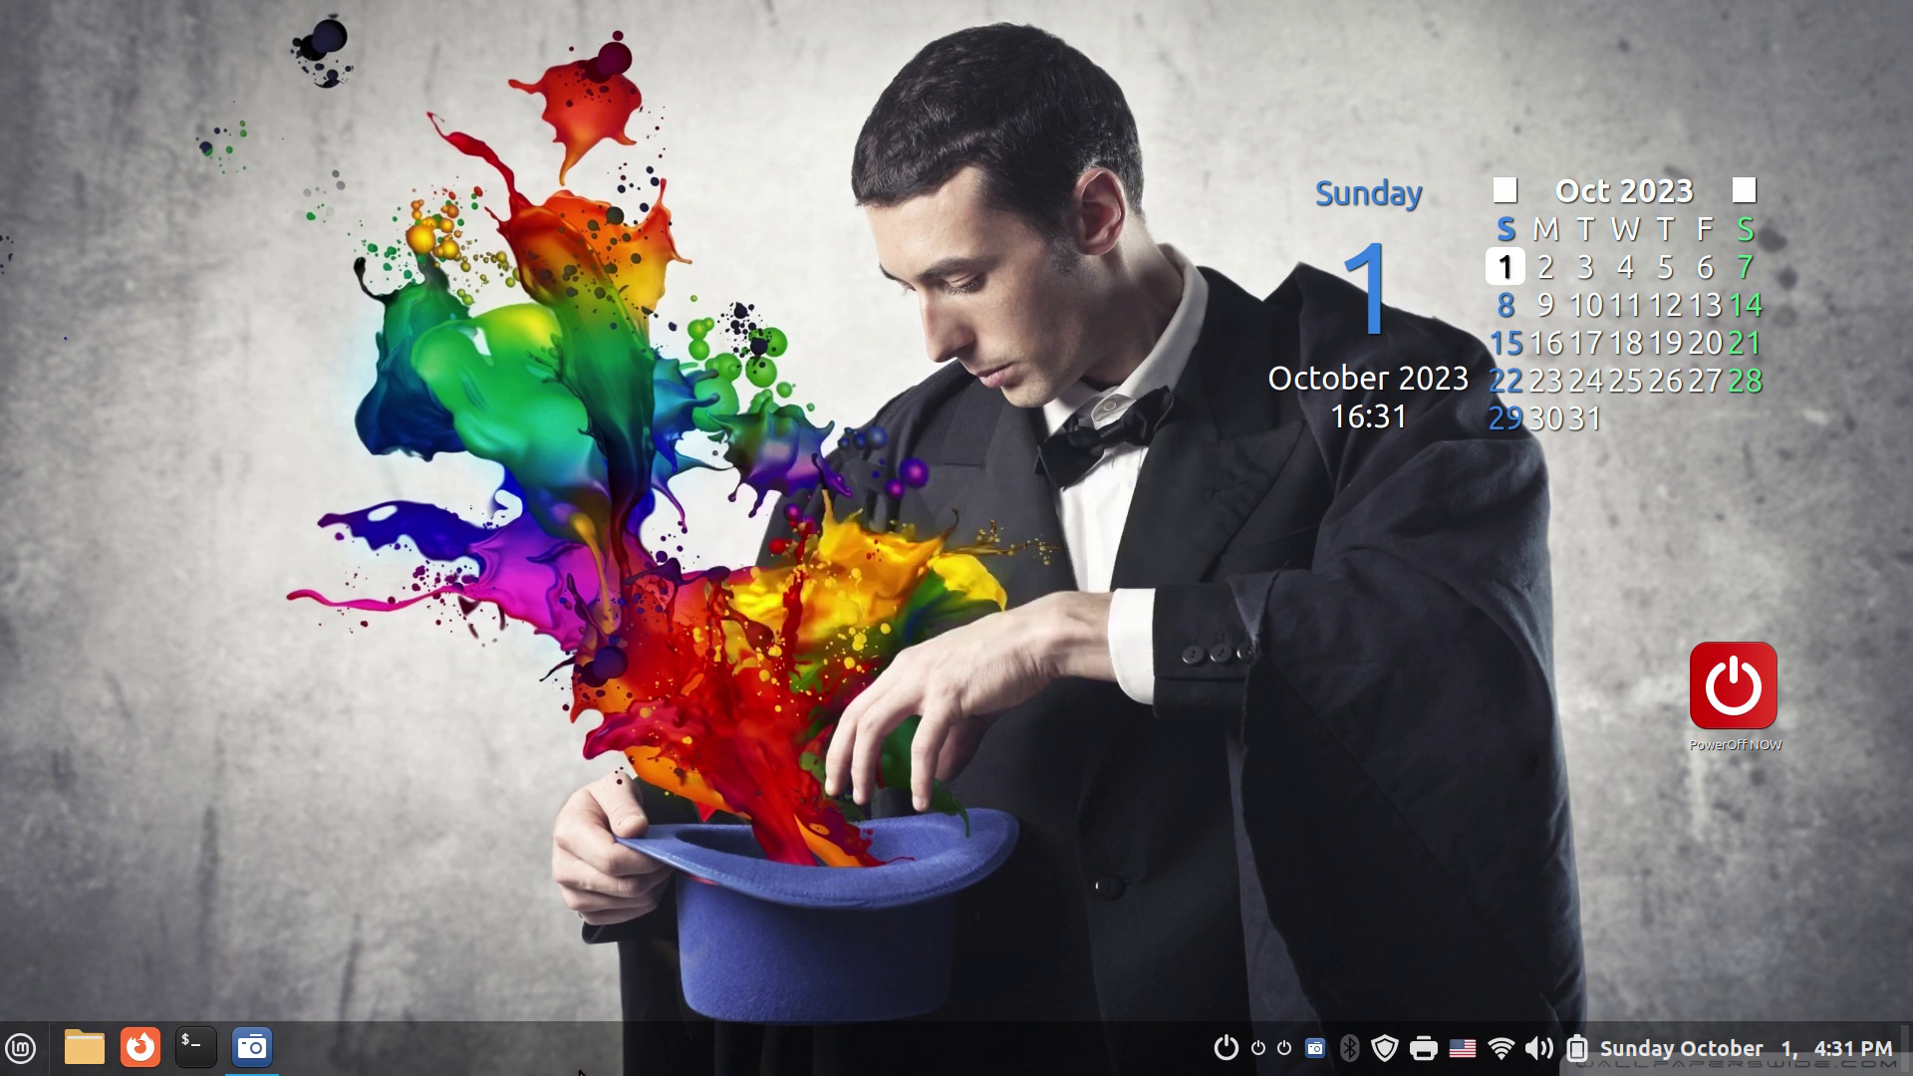
Step: Set the logout and shutdown timer delay to 35 seconds in the General system settings, and close the settings
{"action": "right_click", "coordinate": [859, 1071]}
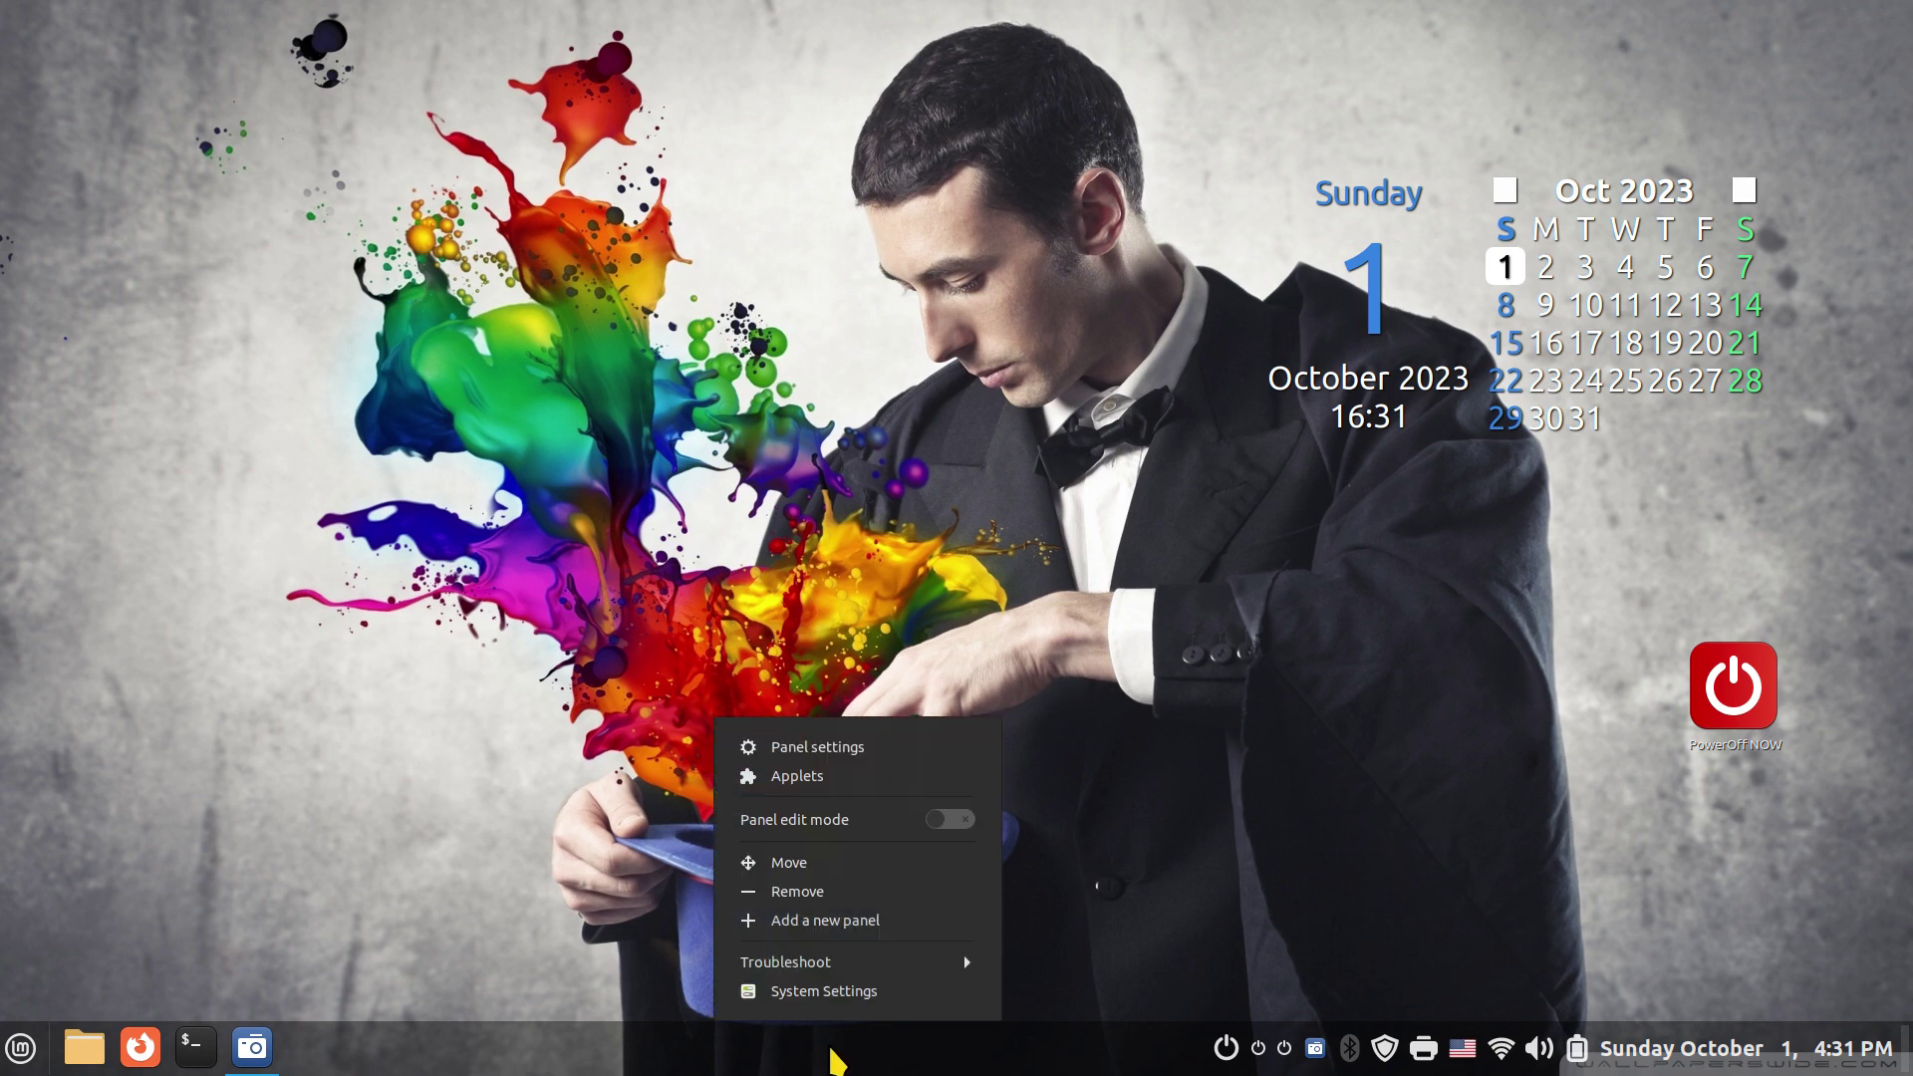
{"action": "left_click", "coordinate": [840, 992]}
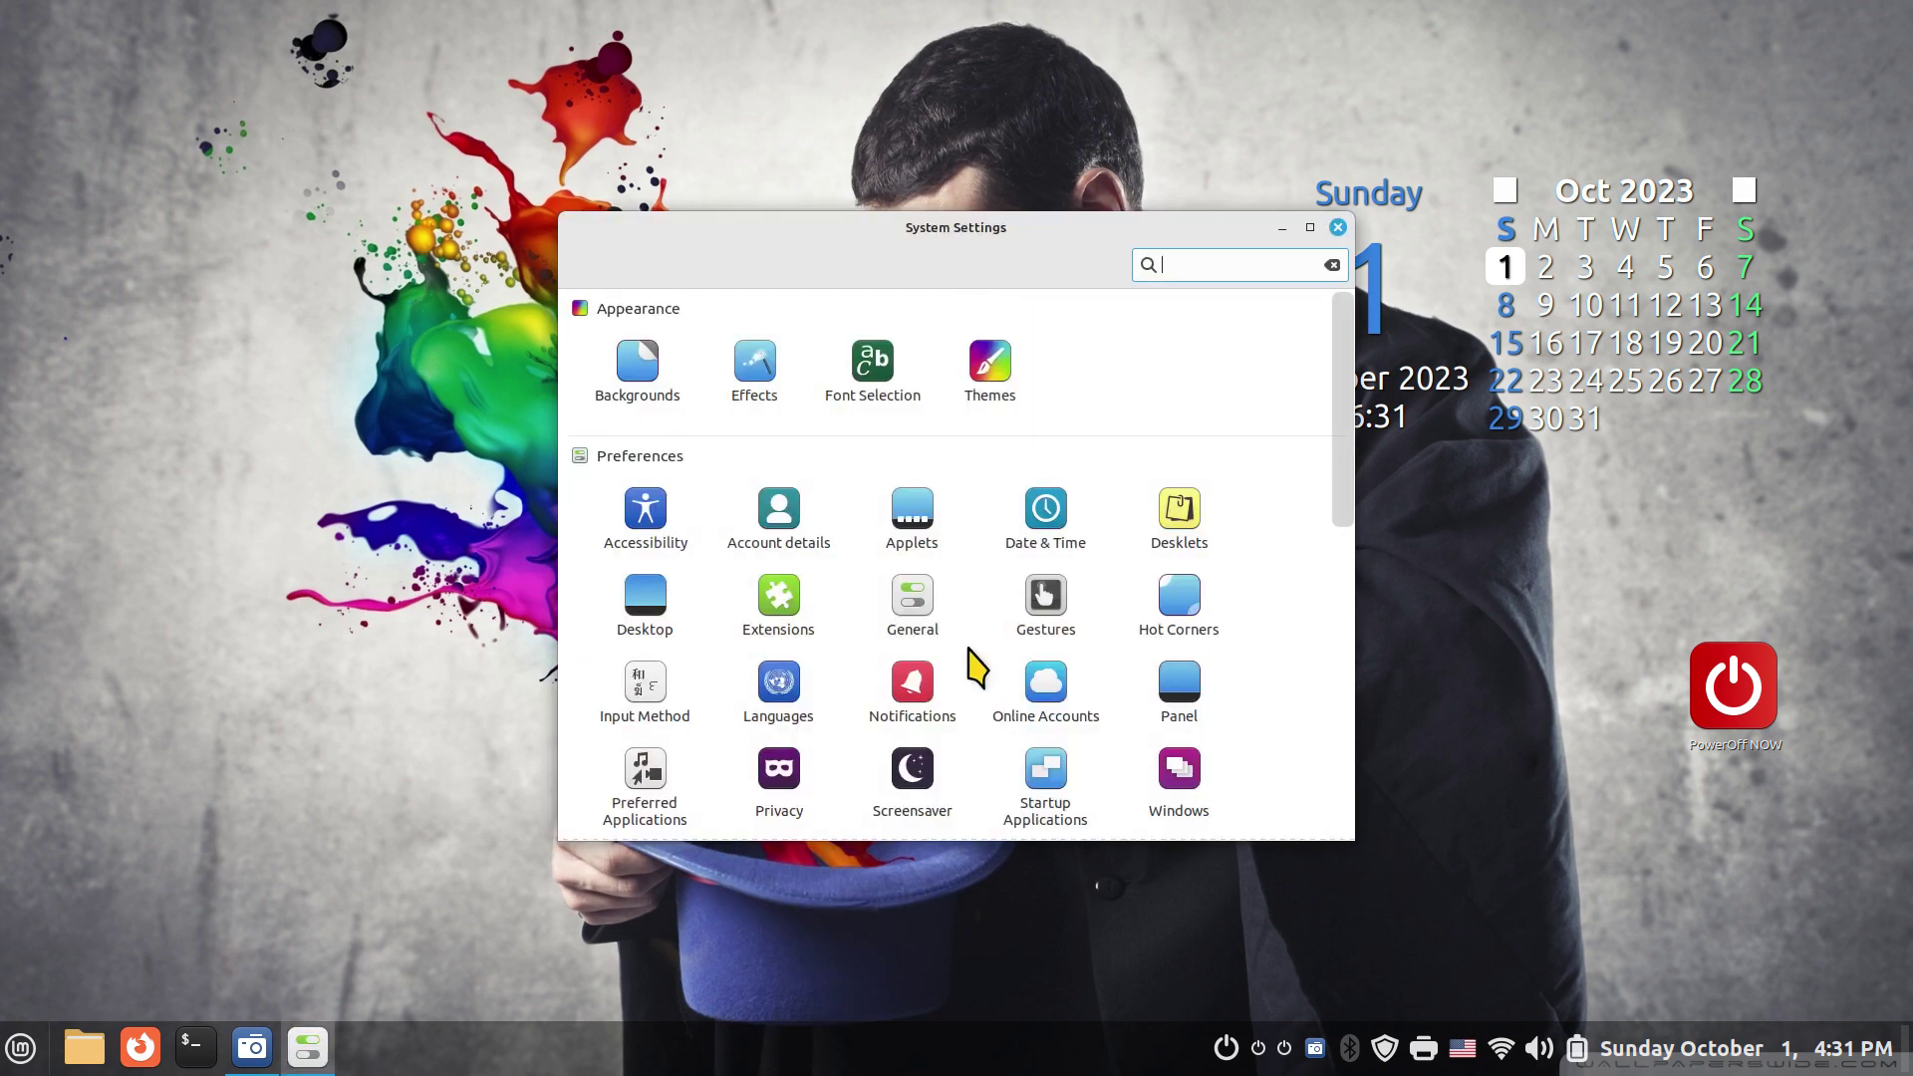
{"action": "left_click", "coordinate": [915, 600]}
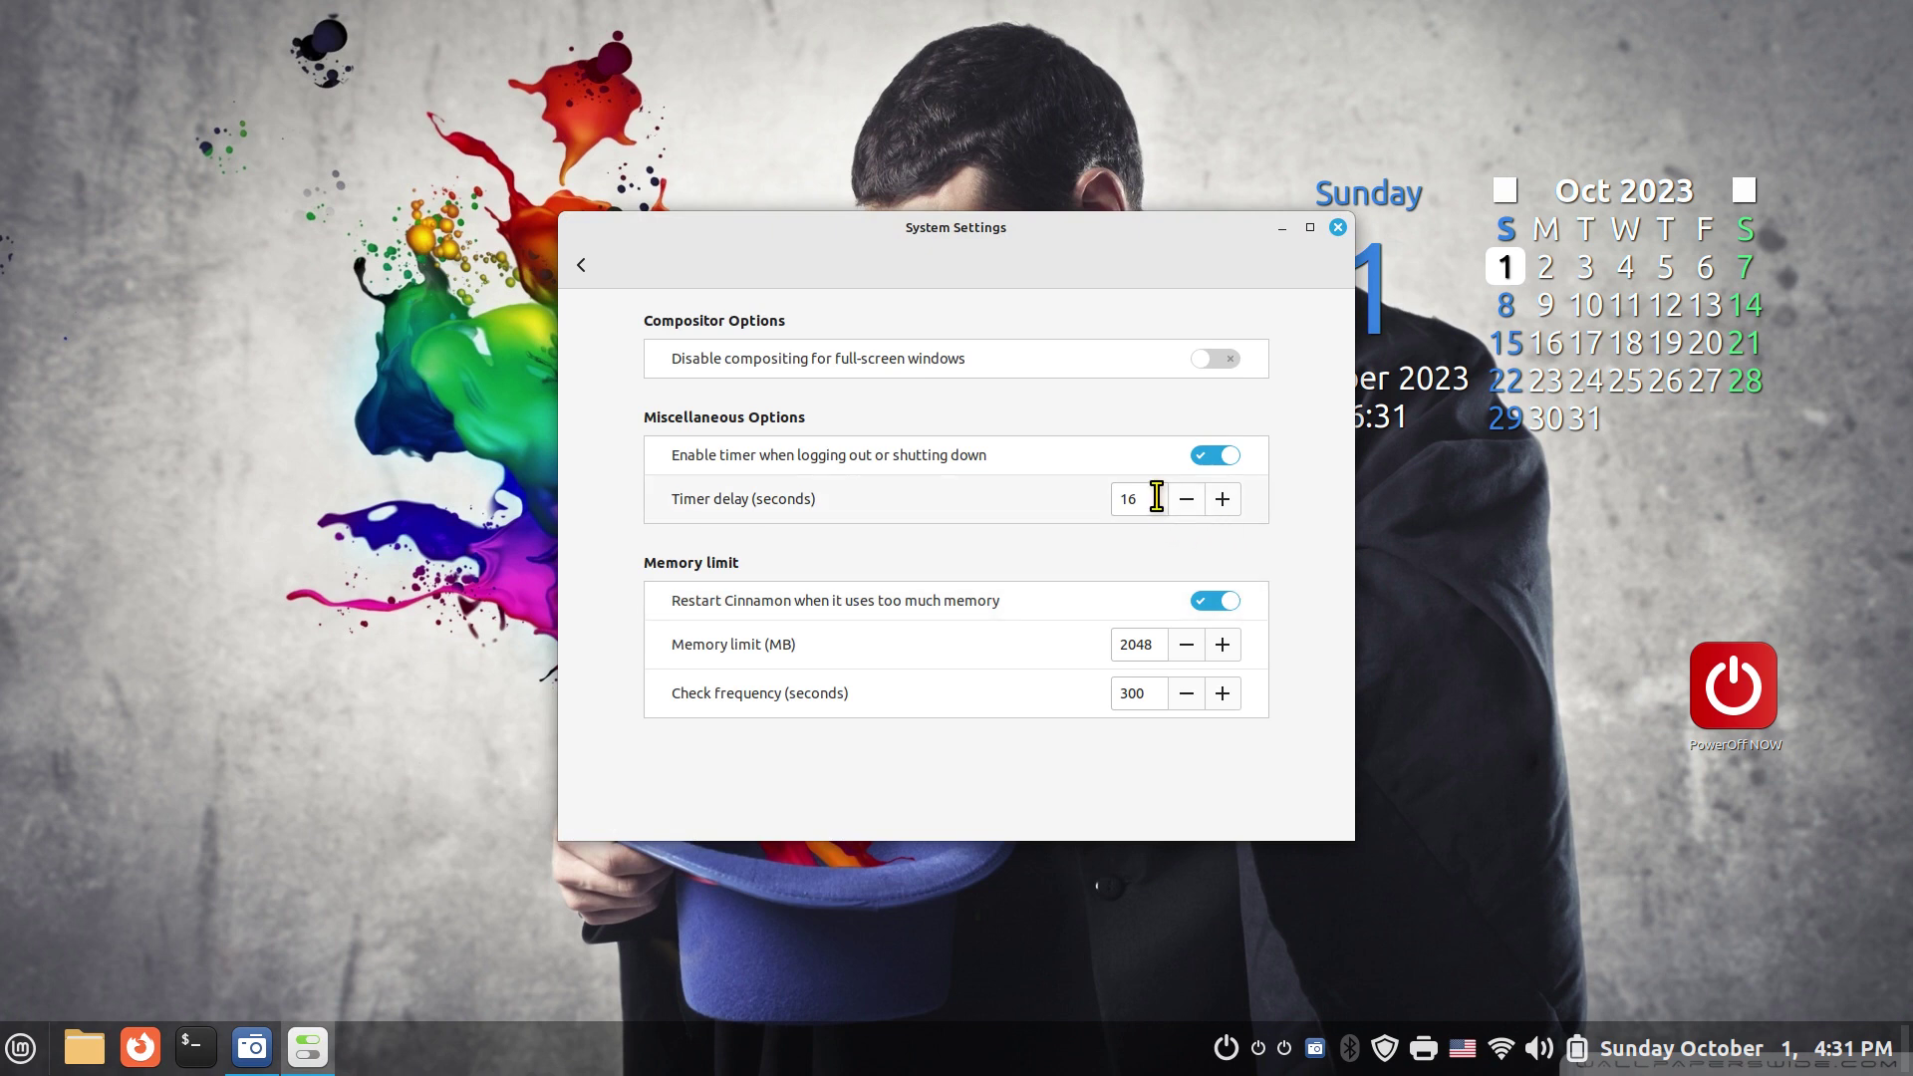
{"action": "left_click_drag", "start_coordinate": [1153, 499], "coordinate": [1072, 495]}
{"action": "left_click", "coordinate": [1337, 228]}
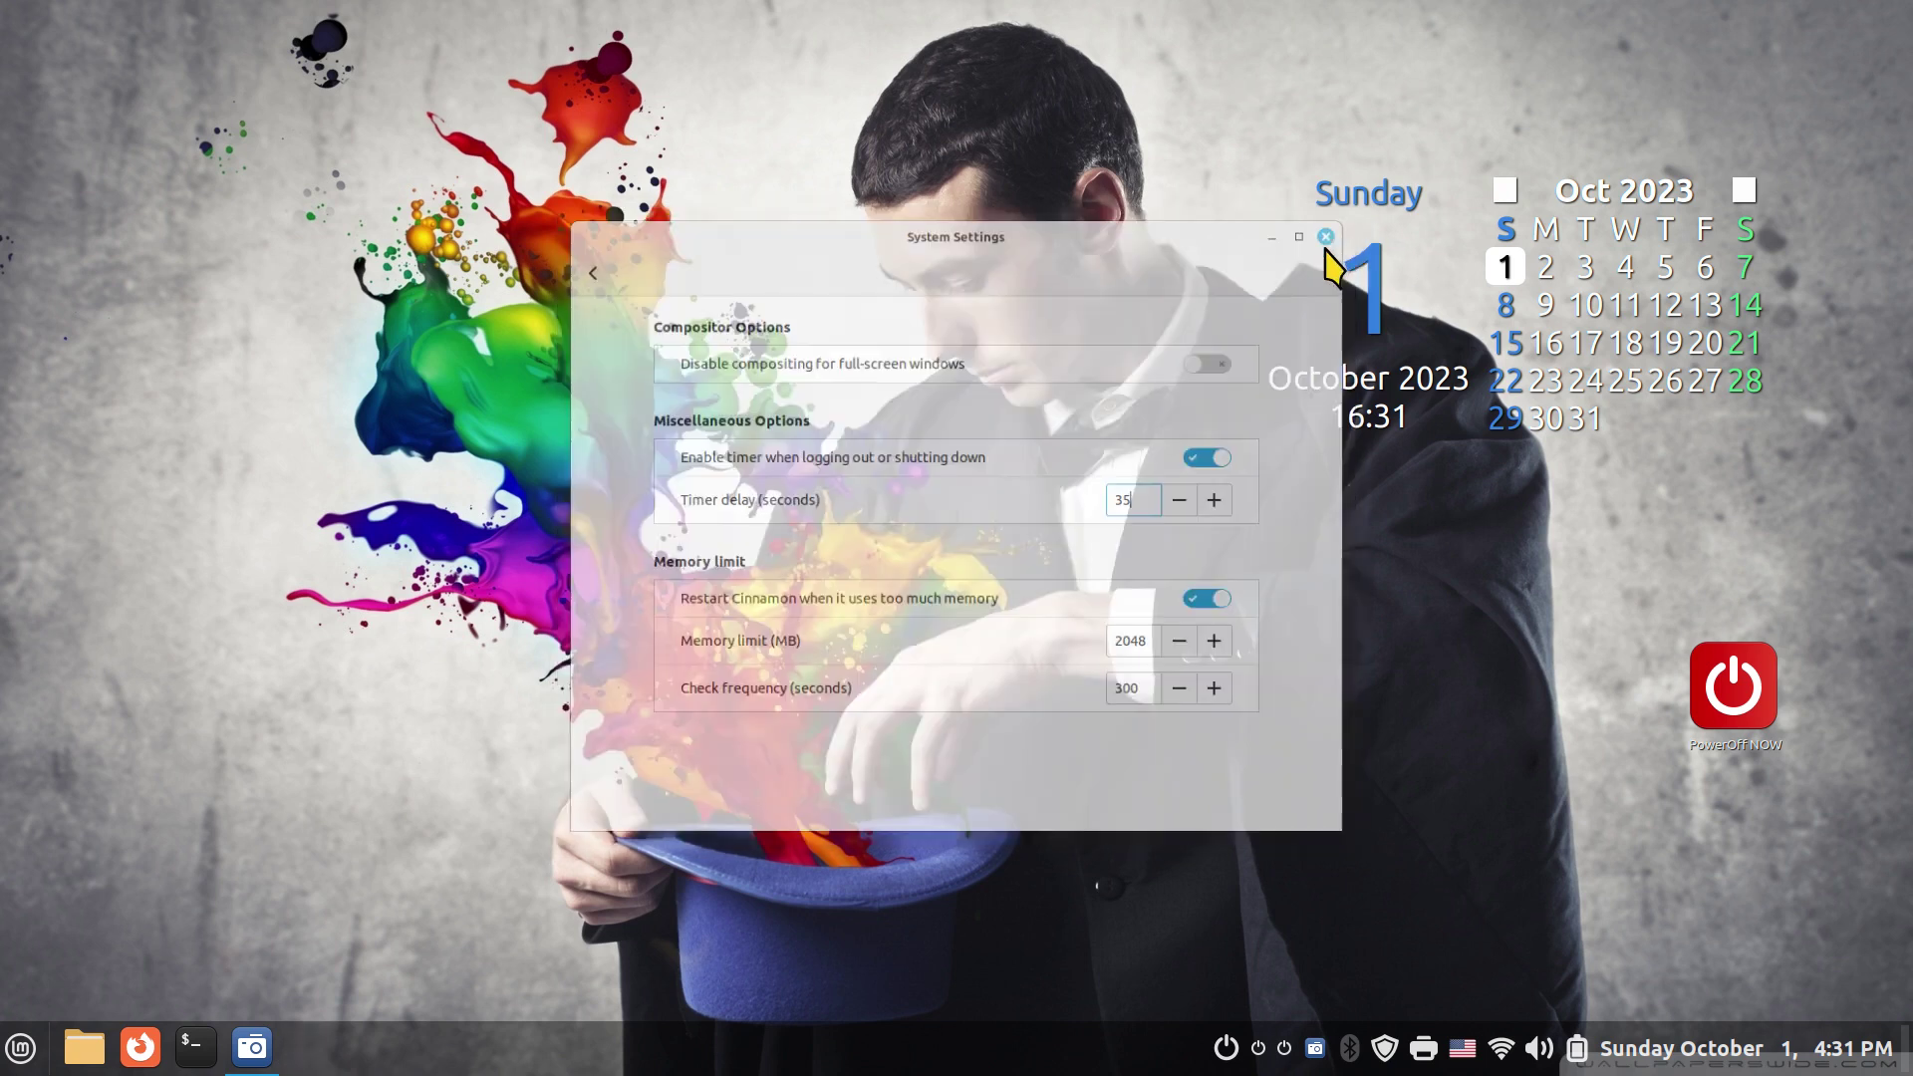
Step: Check the 35-second countdown by calling the shutdown confirmation directly and from the main menu, dismissing it both times
{"action": "key", "text": "ctrl+alt+End"}
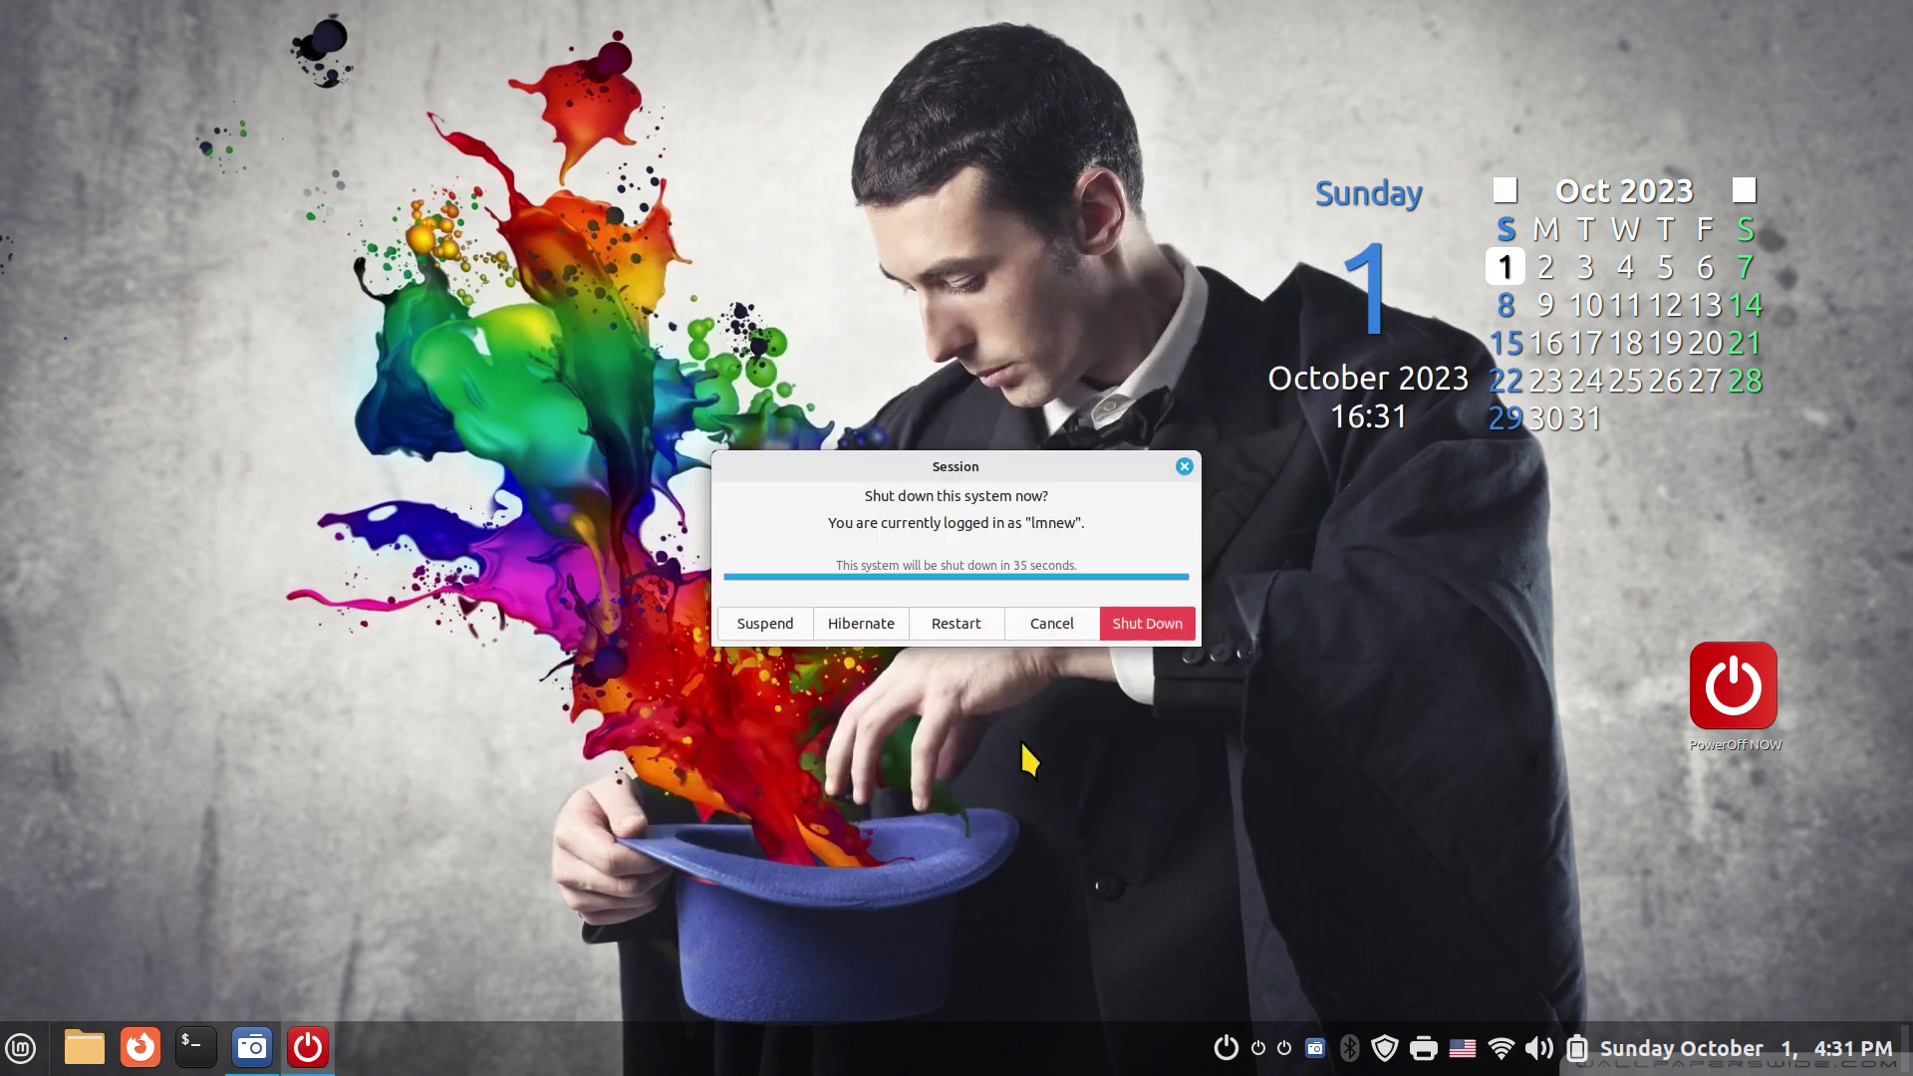
{"action": "left_click", "coordinate": [1184, 466]}
{"action": "left_click", "coordinate": [20, 1048]}
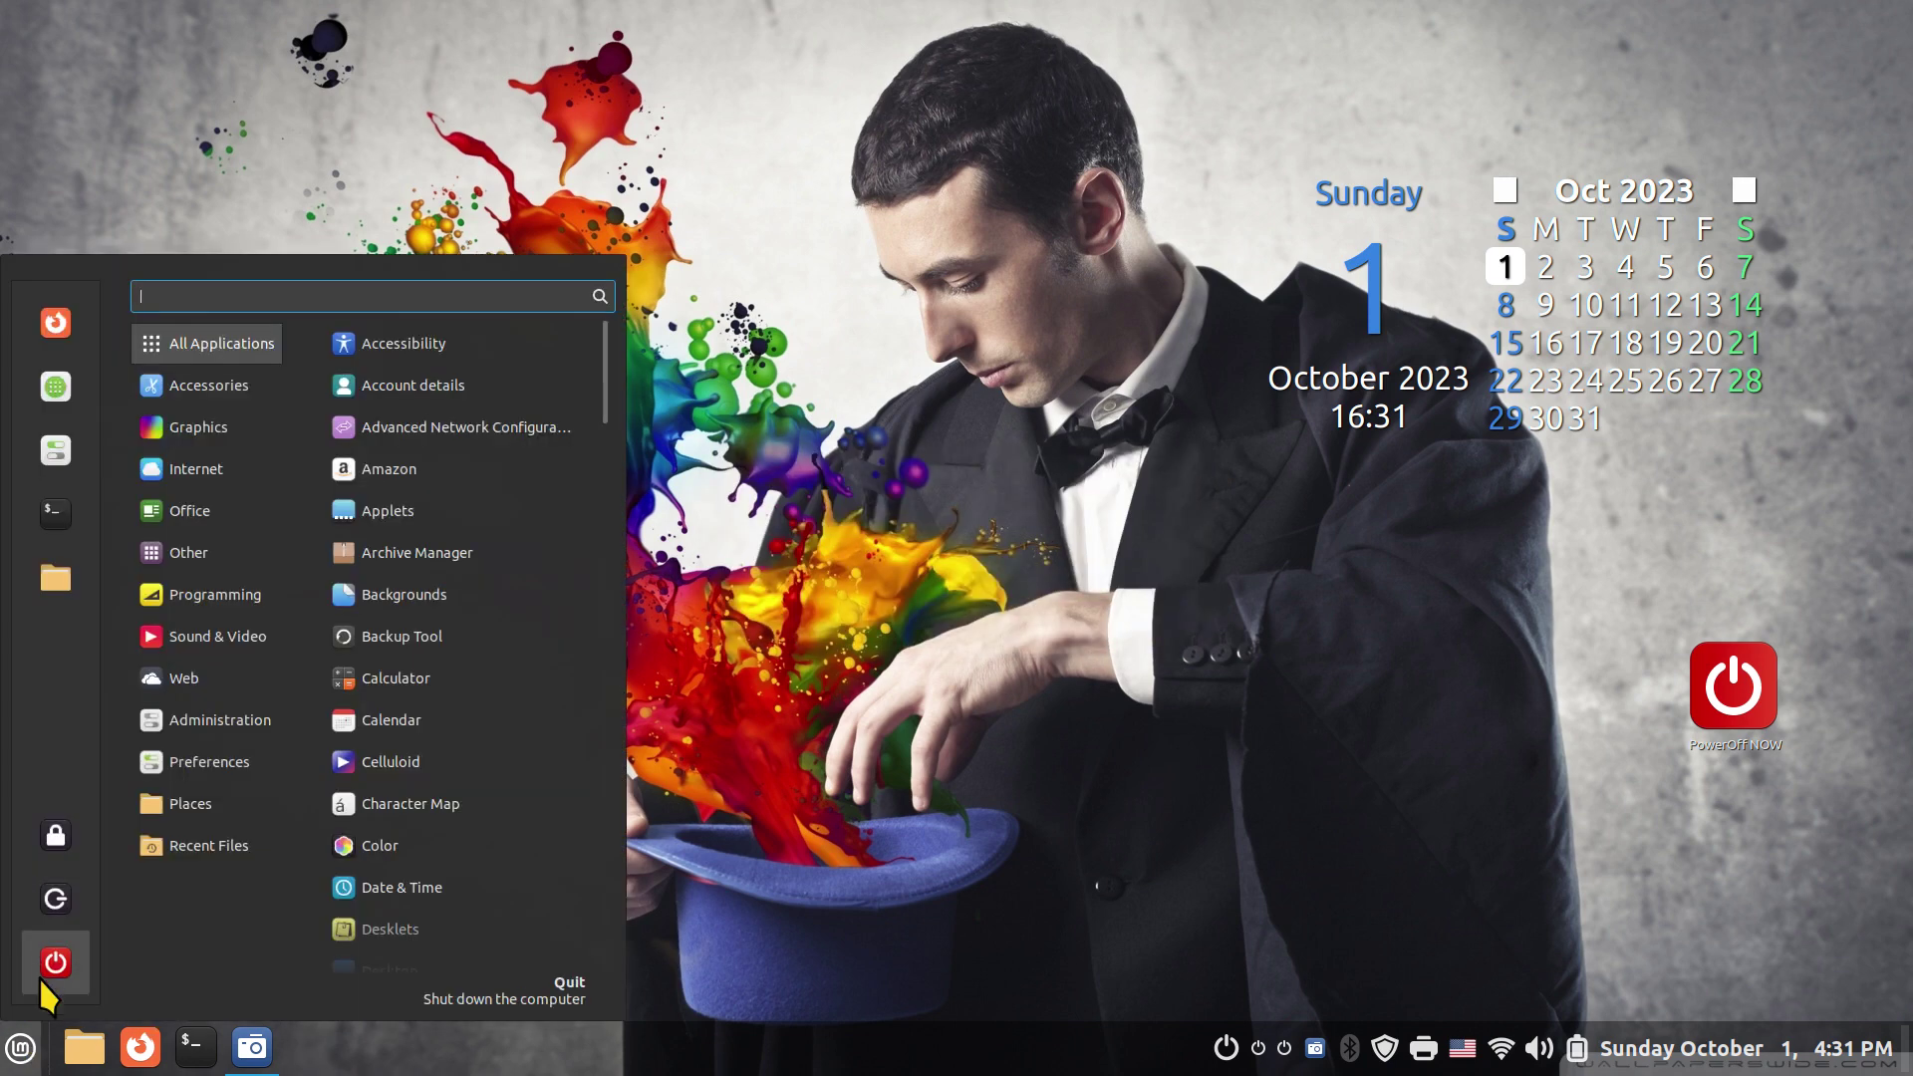
{"action": "left_click", "coordinate": [45, 962]}
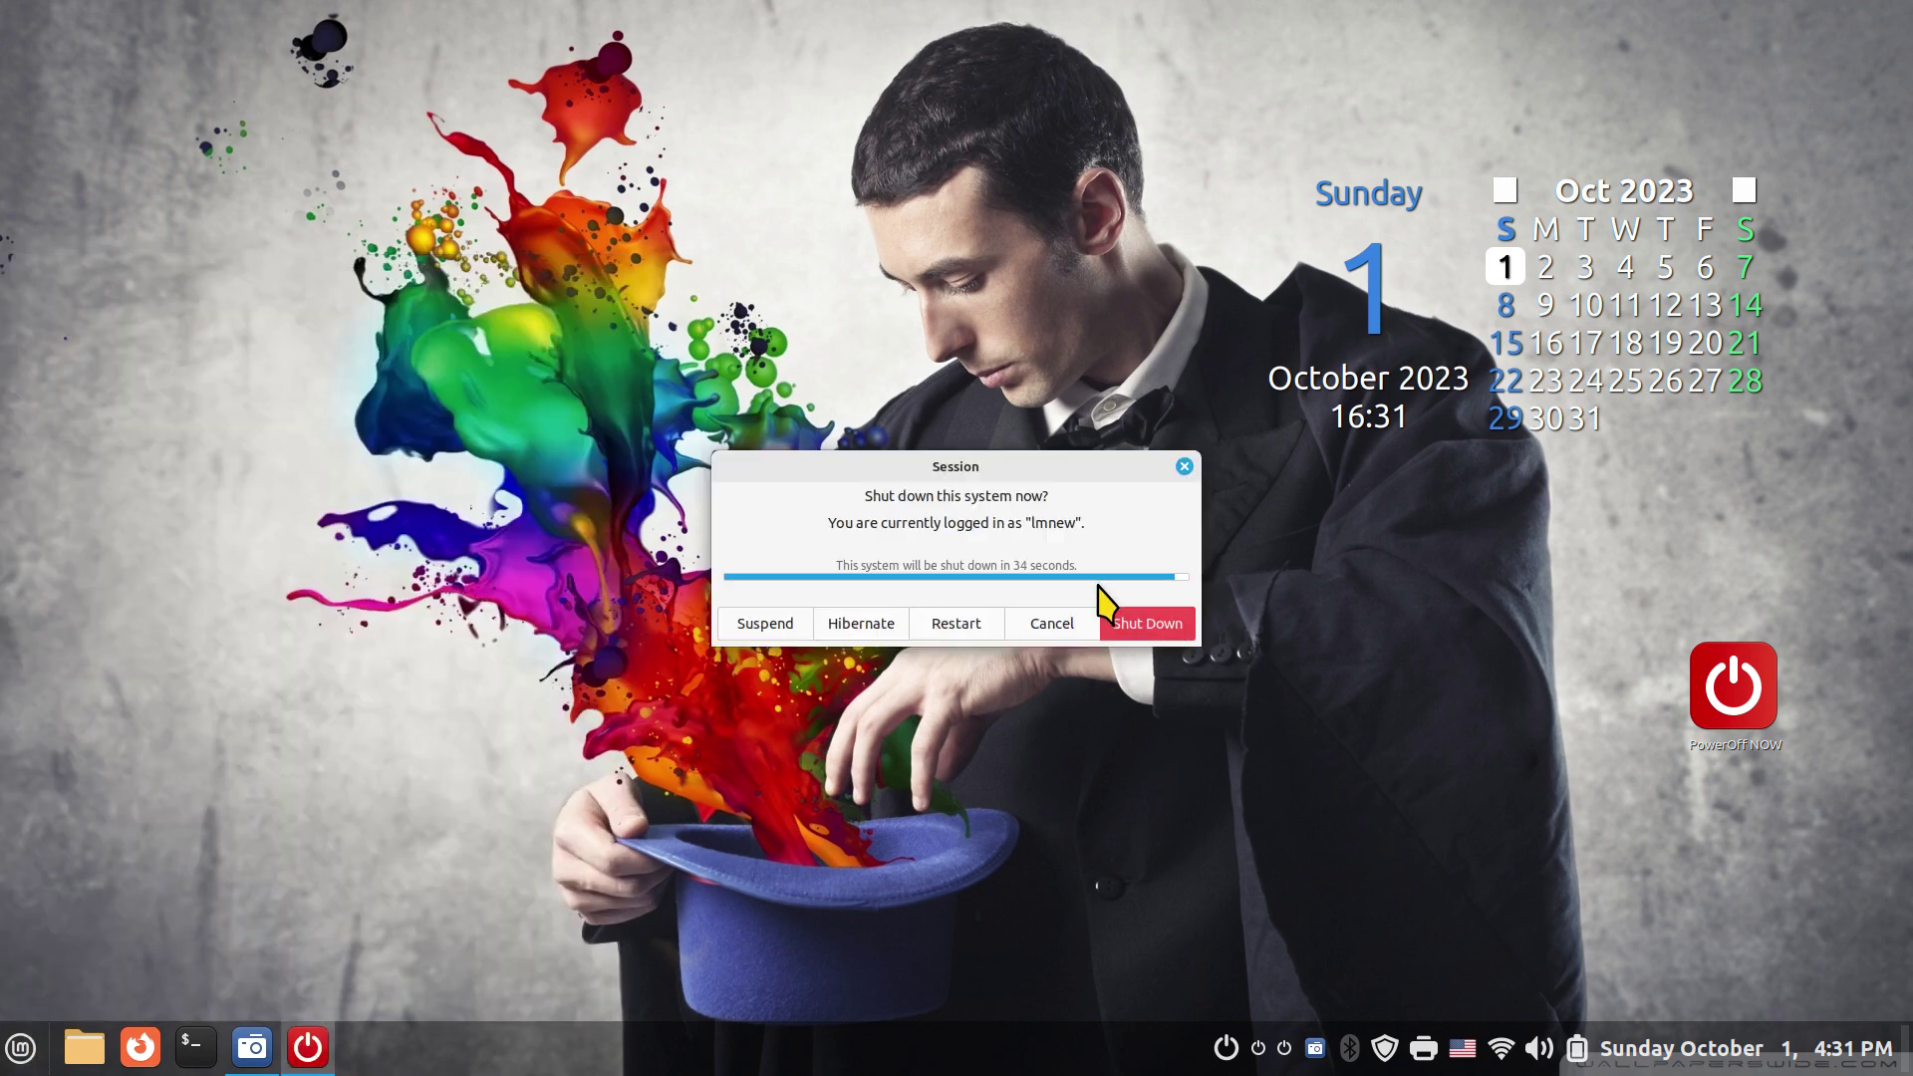
{"action": "left_click", "coordinate": [1184, 467]}
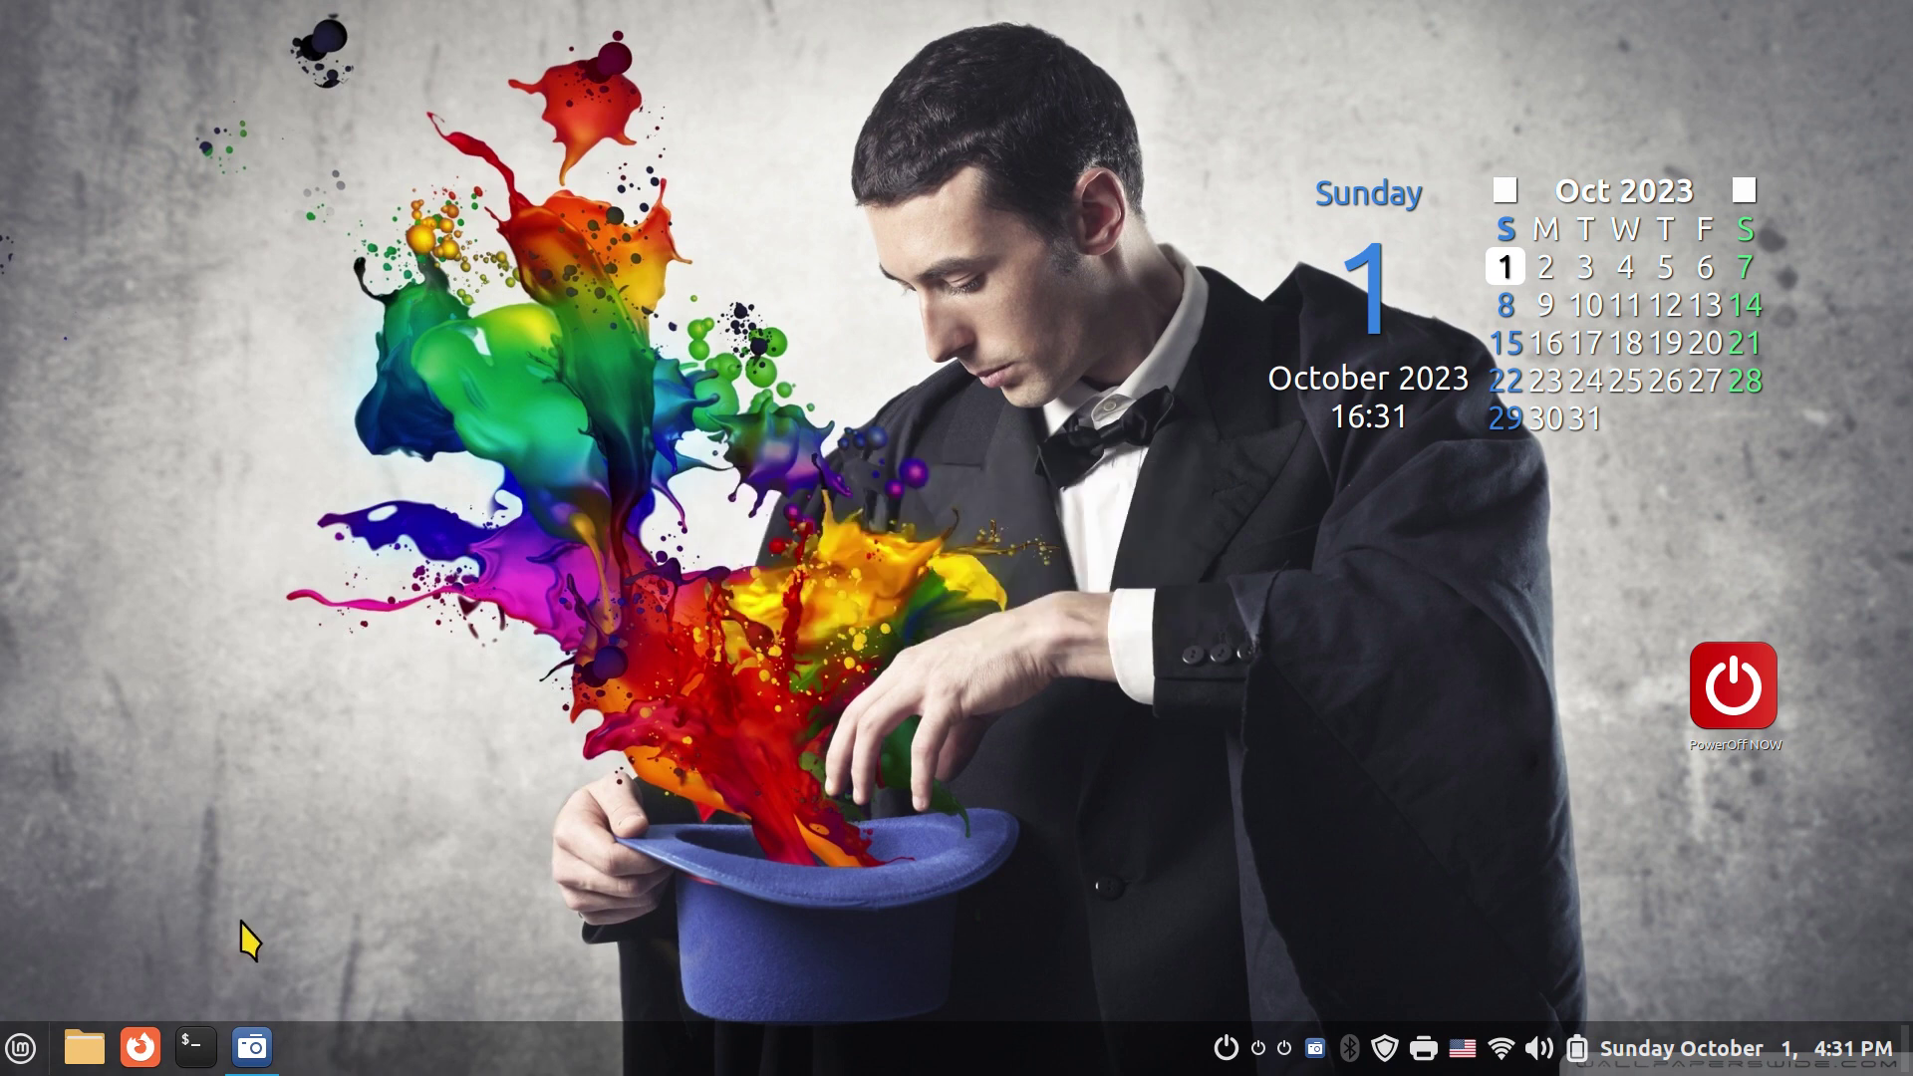
{"action": "left_click", "coordinate": [21, 1048]}
{"action": "left_click", "coordinate": [824, 792]}
Step: Open the Keyboard shortcuts in the system settings and show the bindings of the System category's Shut down shortcut
{"action": "right_click", "coordinate": [588, 1061]}
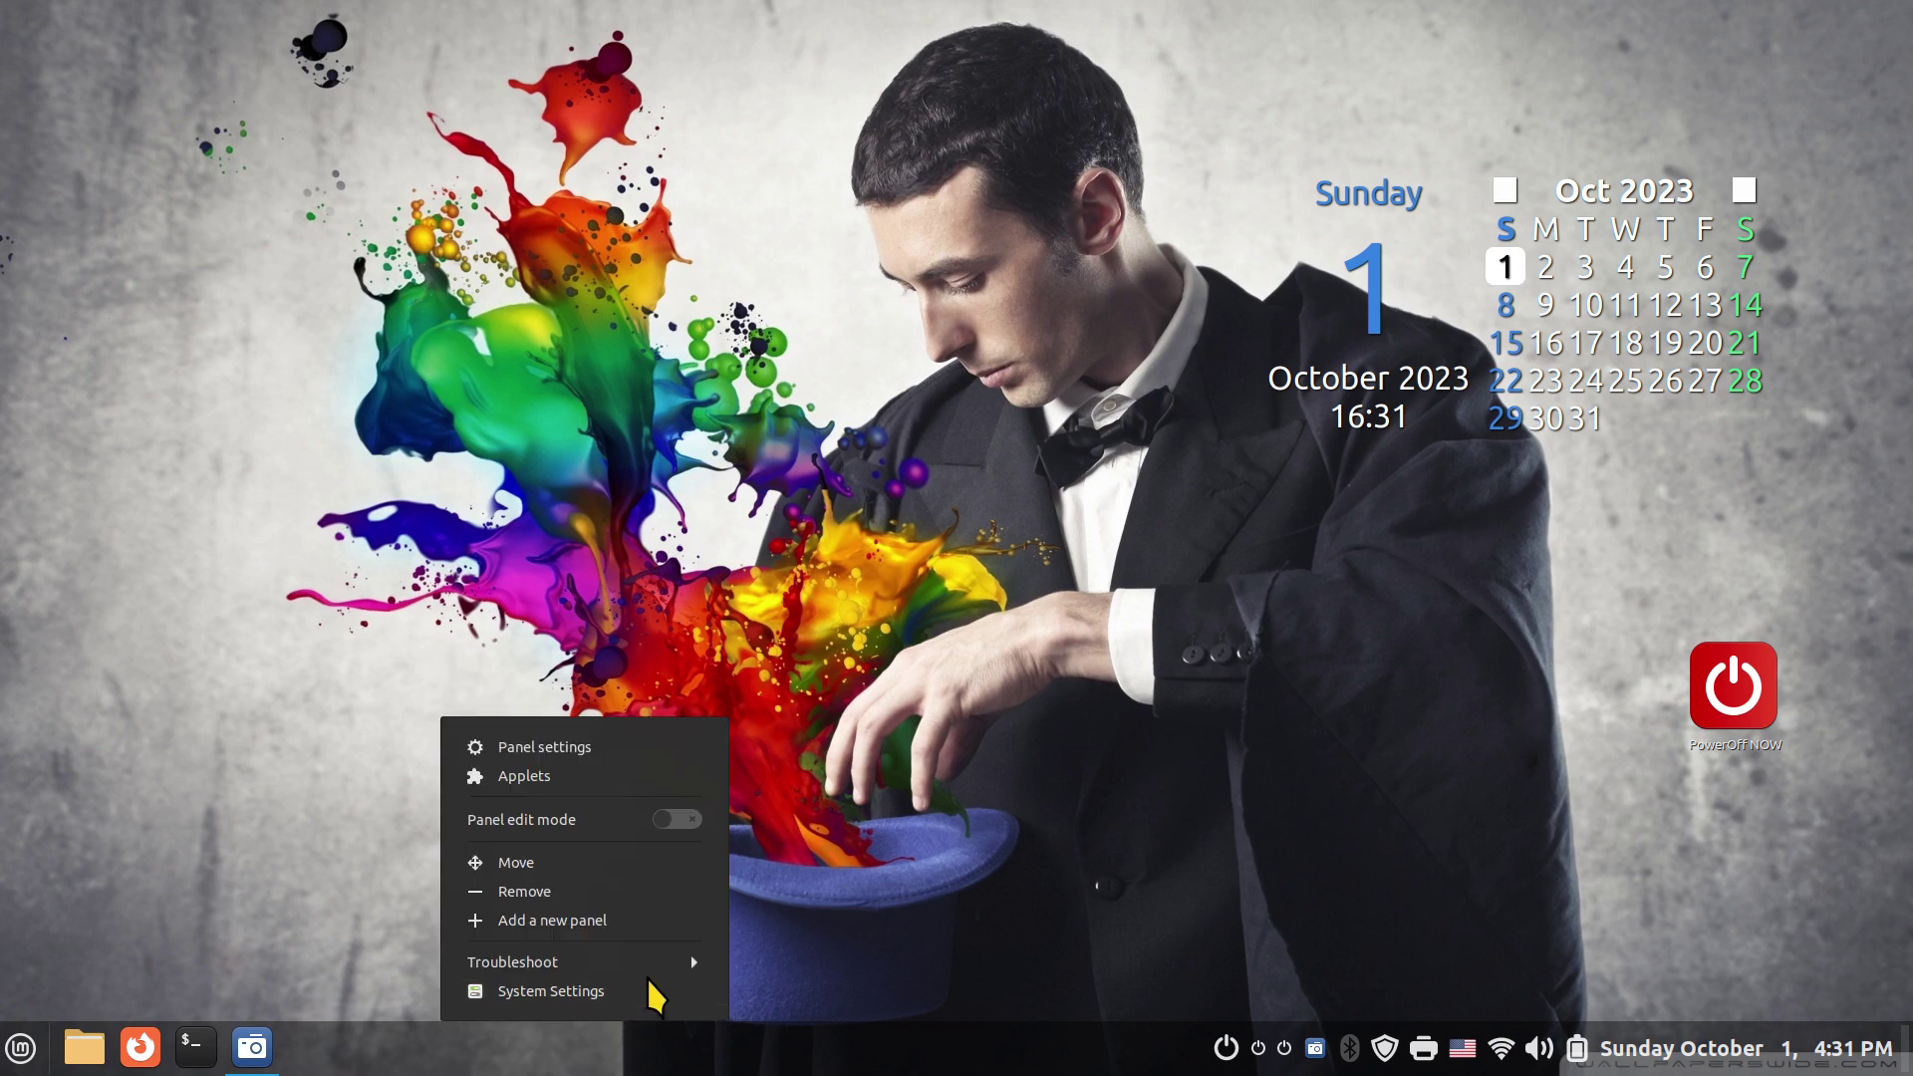
{"action": "left_click", "coordinate": [654, 997]}
{"action": "left_click", "coordinate": [21, 1047]}
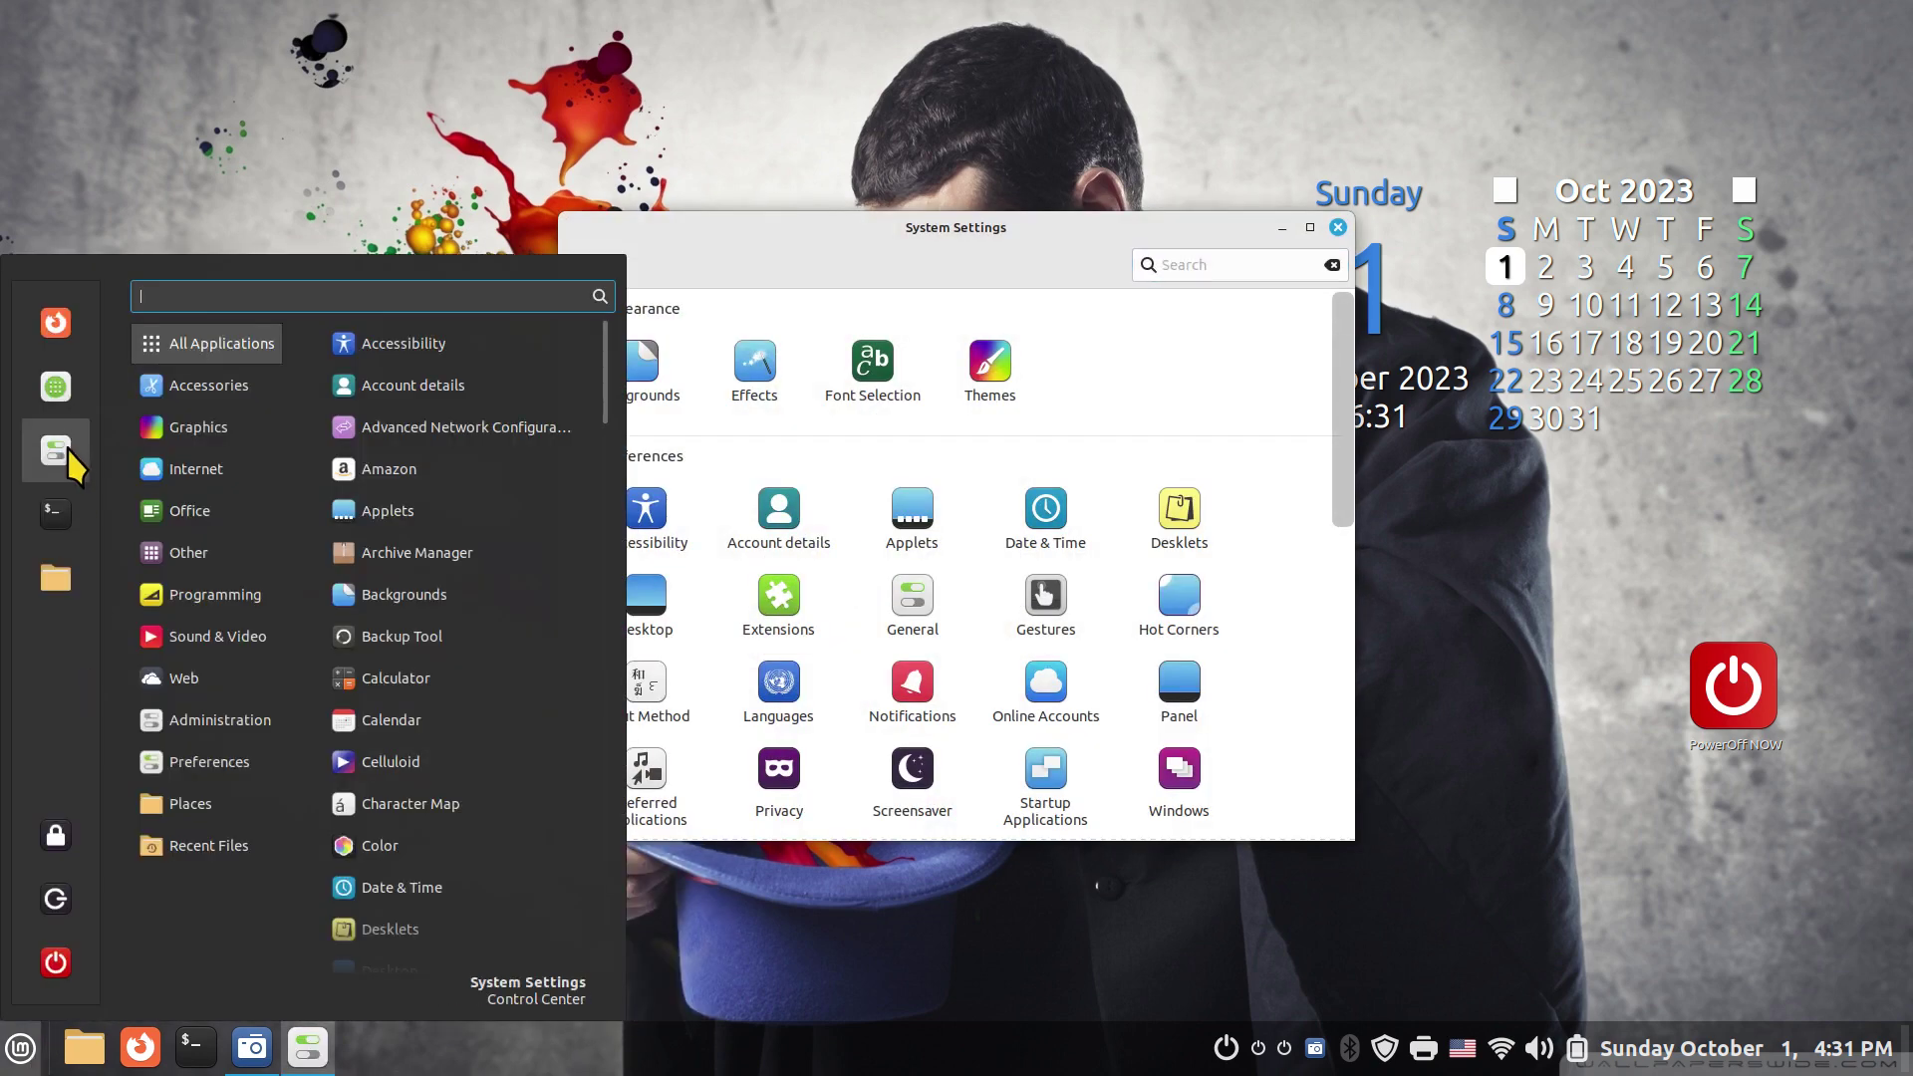
{"action": "left_click", "coordinate": [1183, 375]}
{"action": "left_click_drag", "start_coordinate": [1340, 370], "coordinate": [1350, 641]}
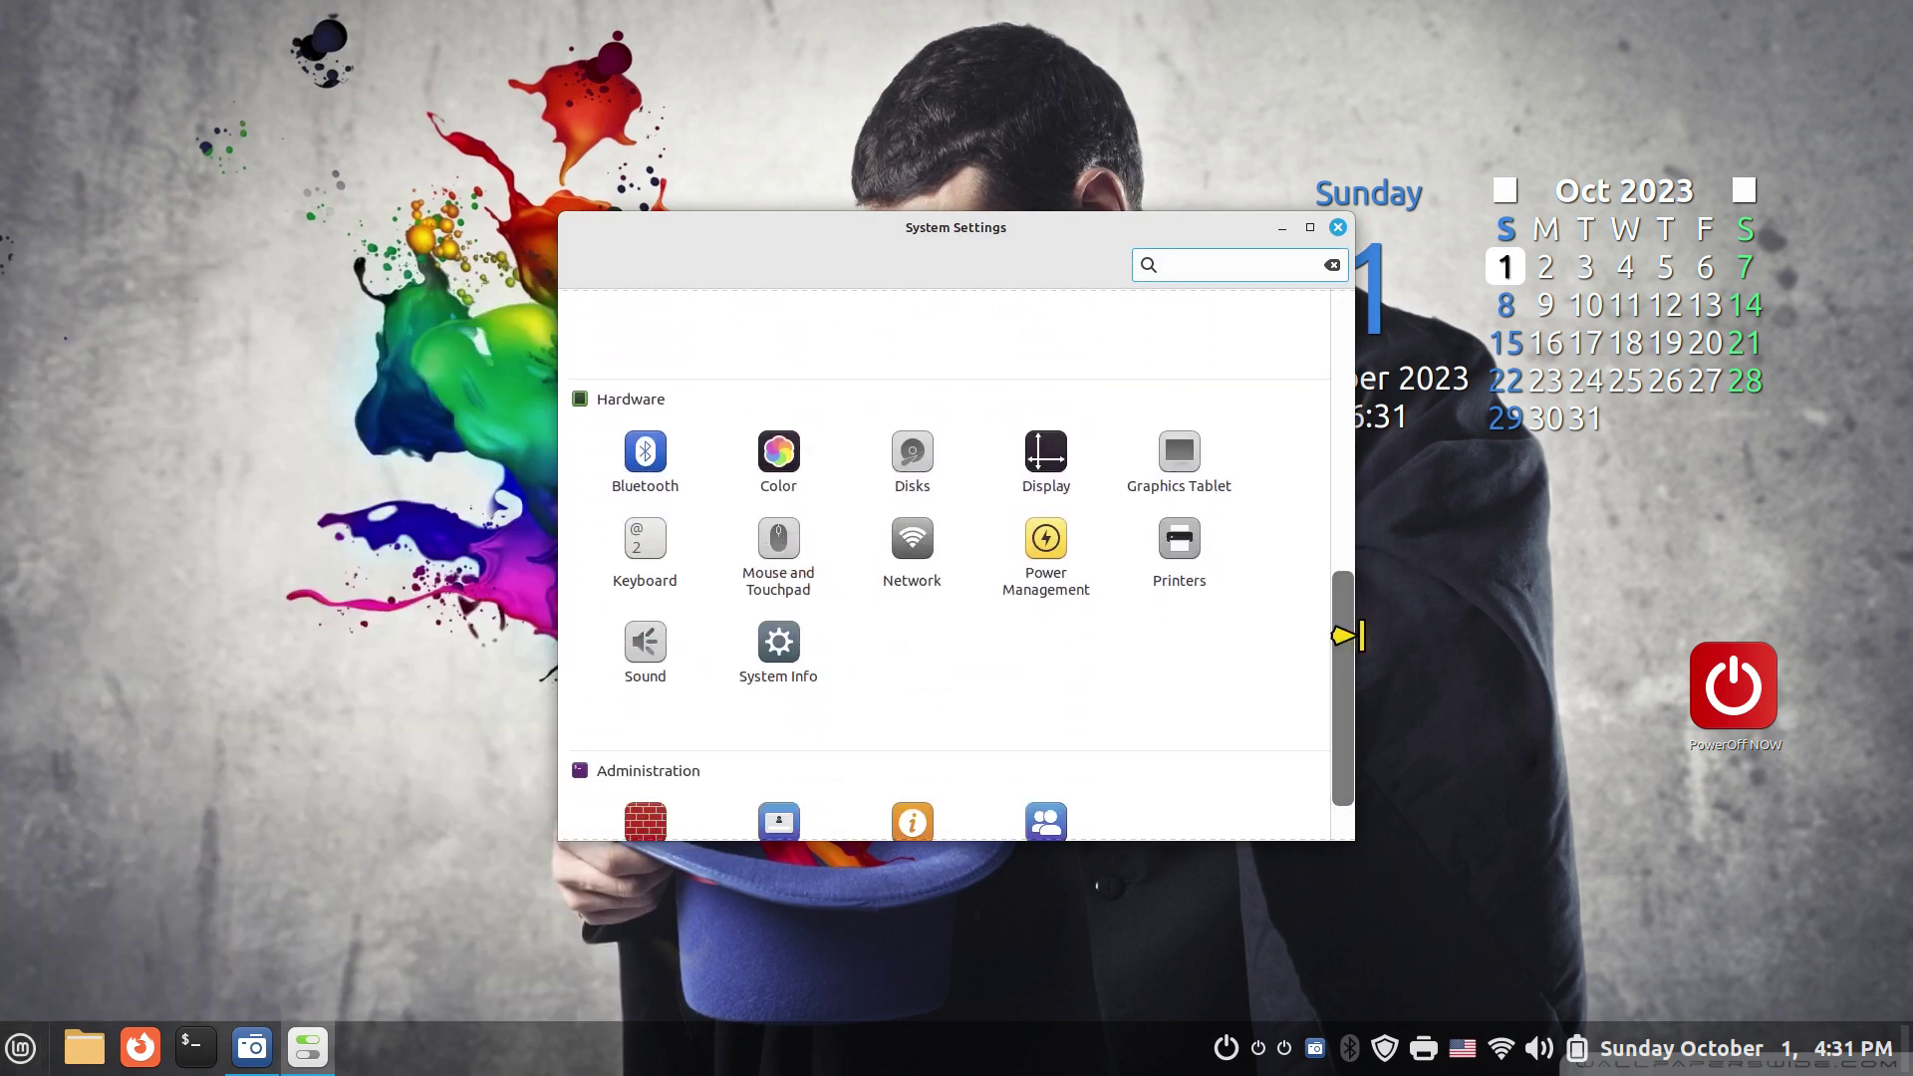
{"action": "left_click", "coordinate": [646, 554]}
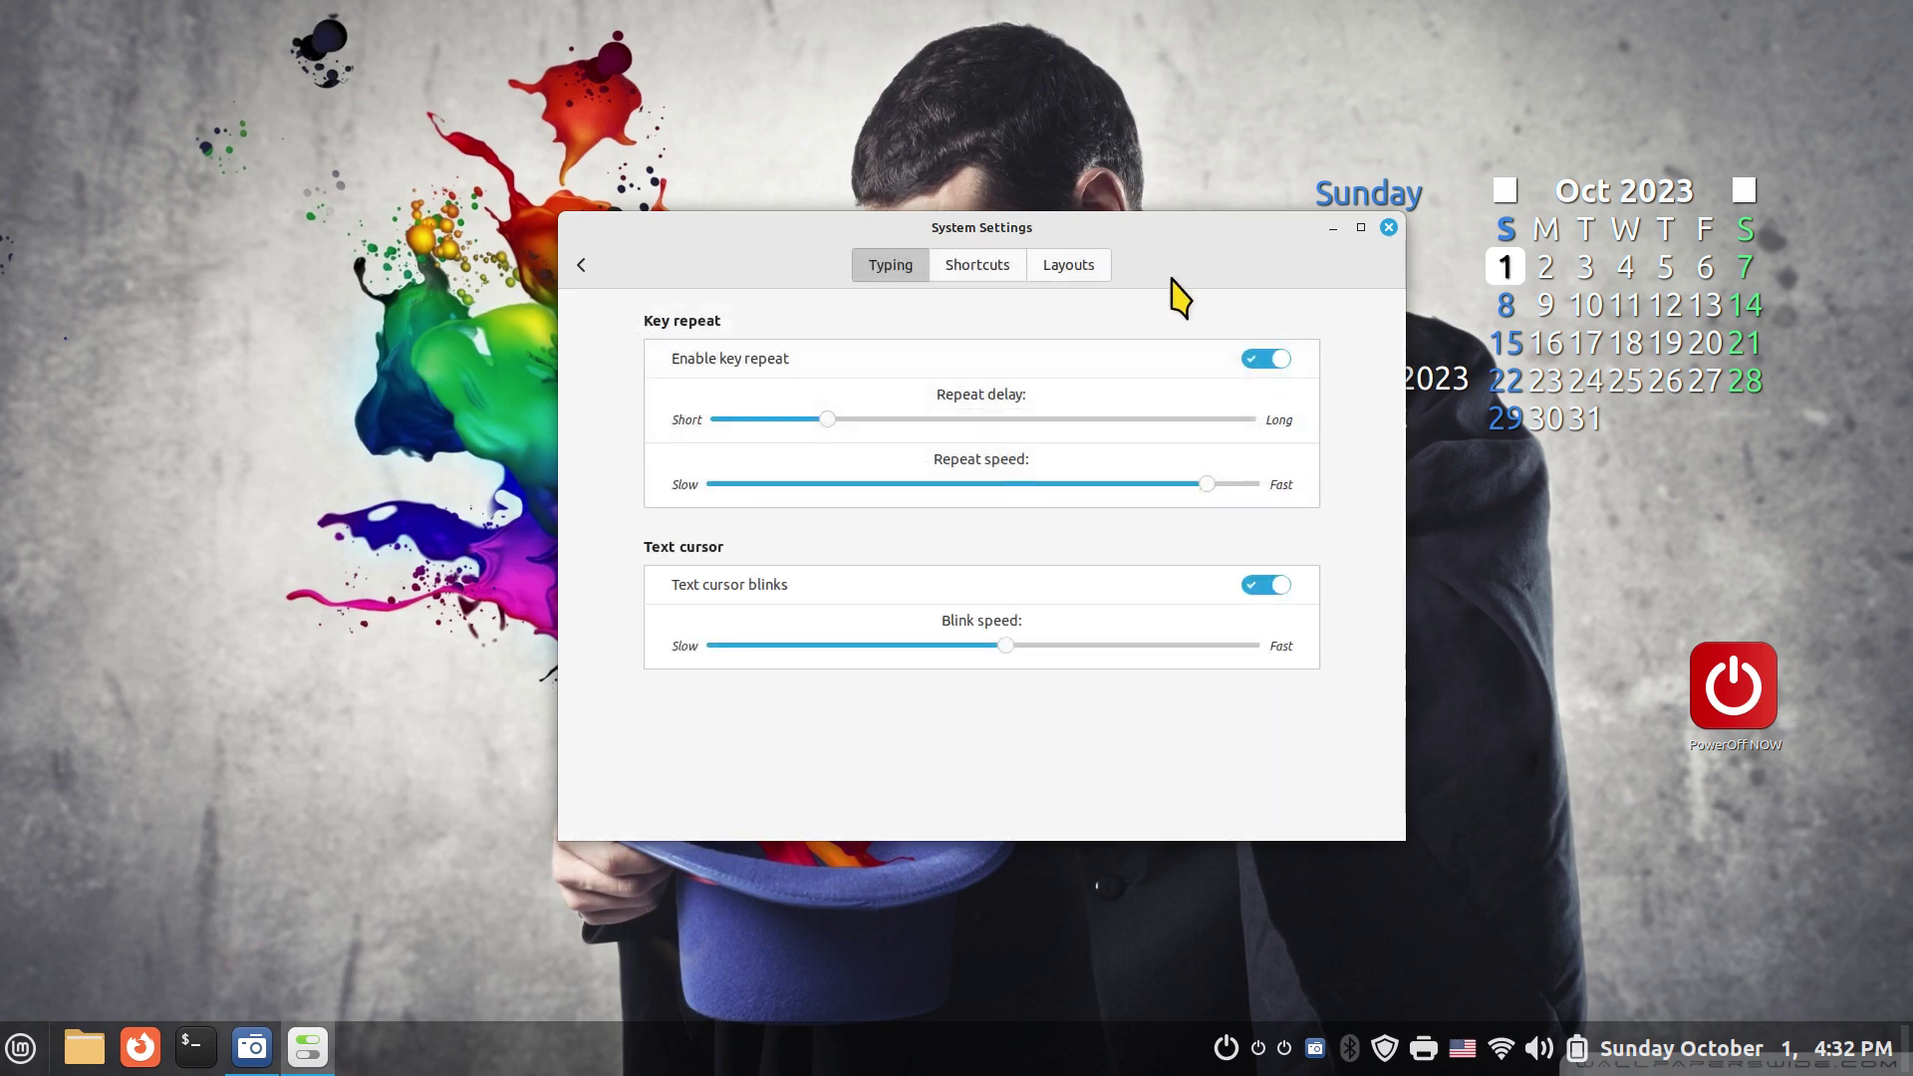
{"action": "left_click", "coordinate": [979, 269]}
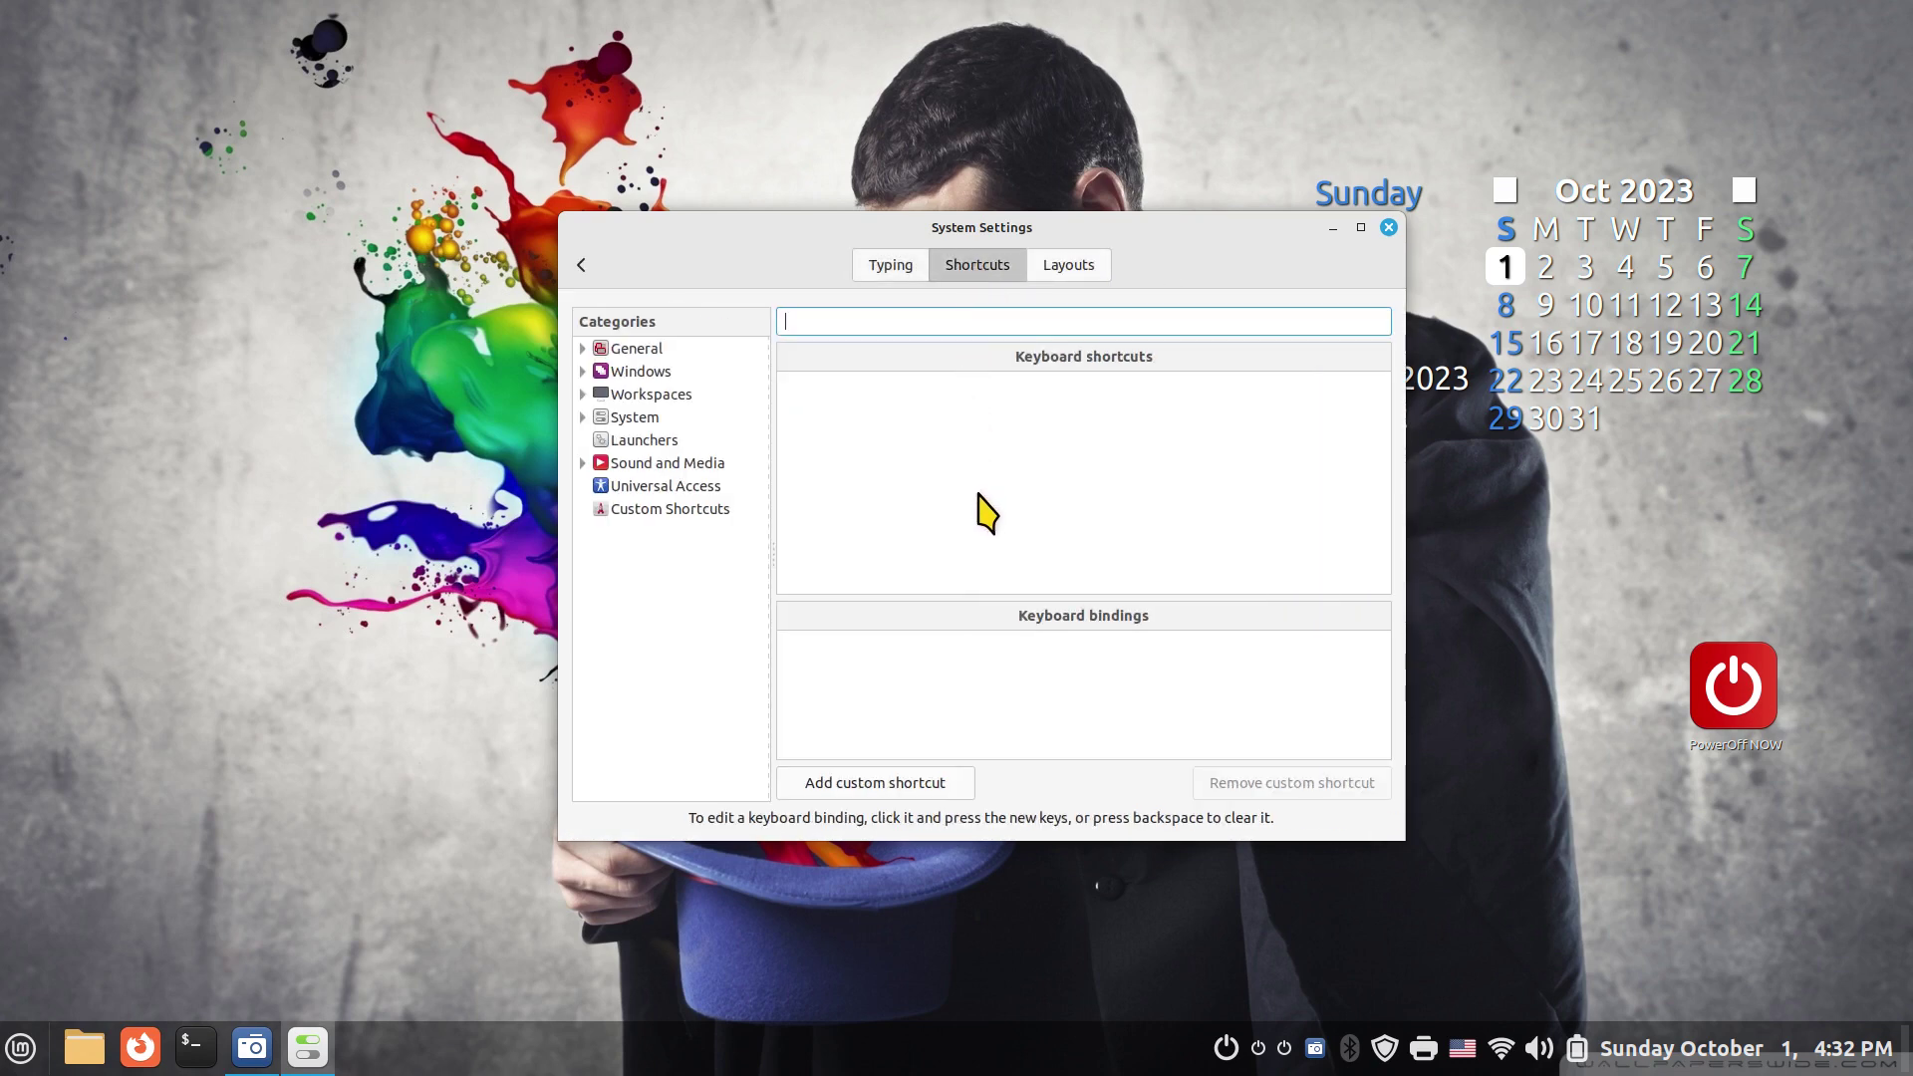
{"action": "left_click", "coordinate": [622, 428]}
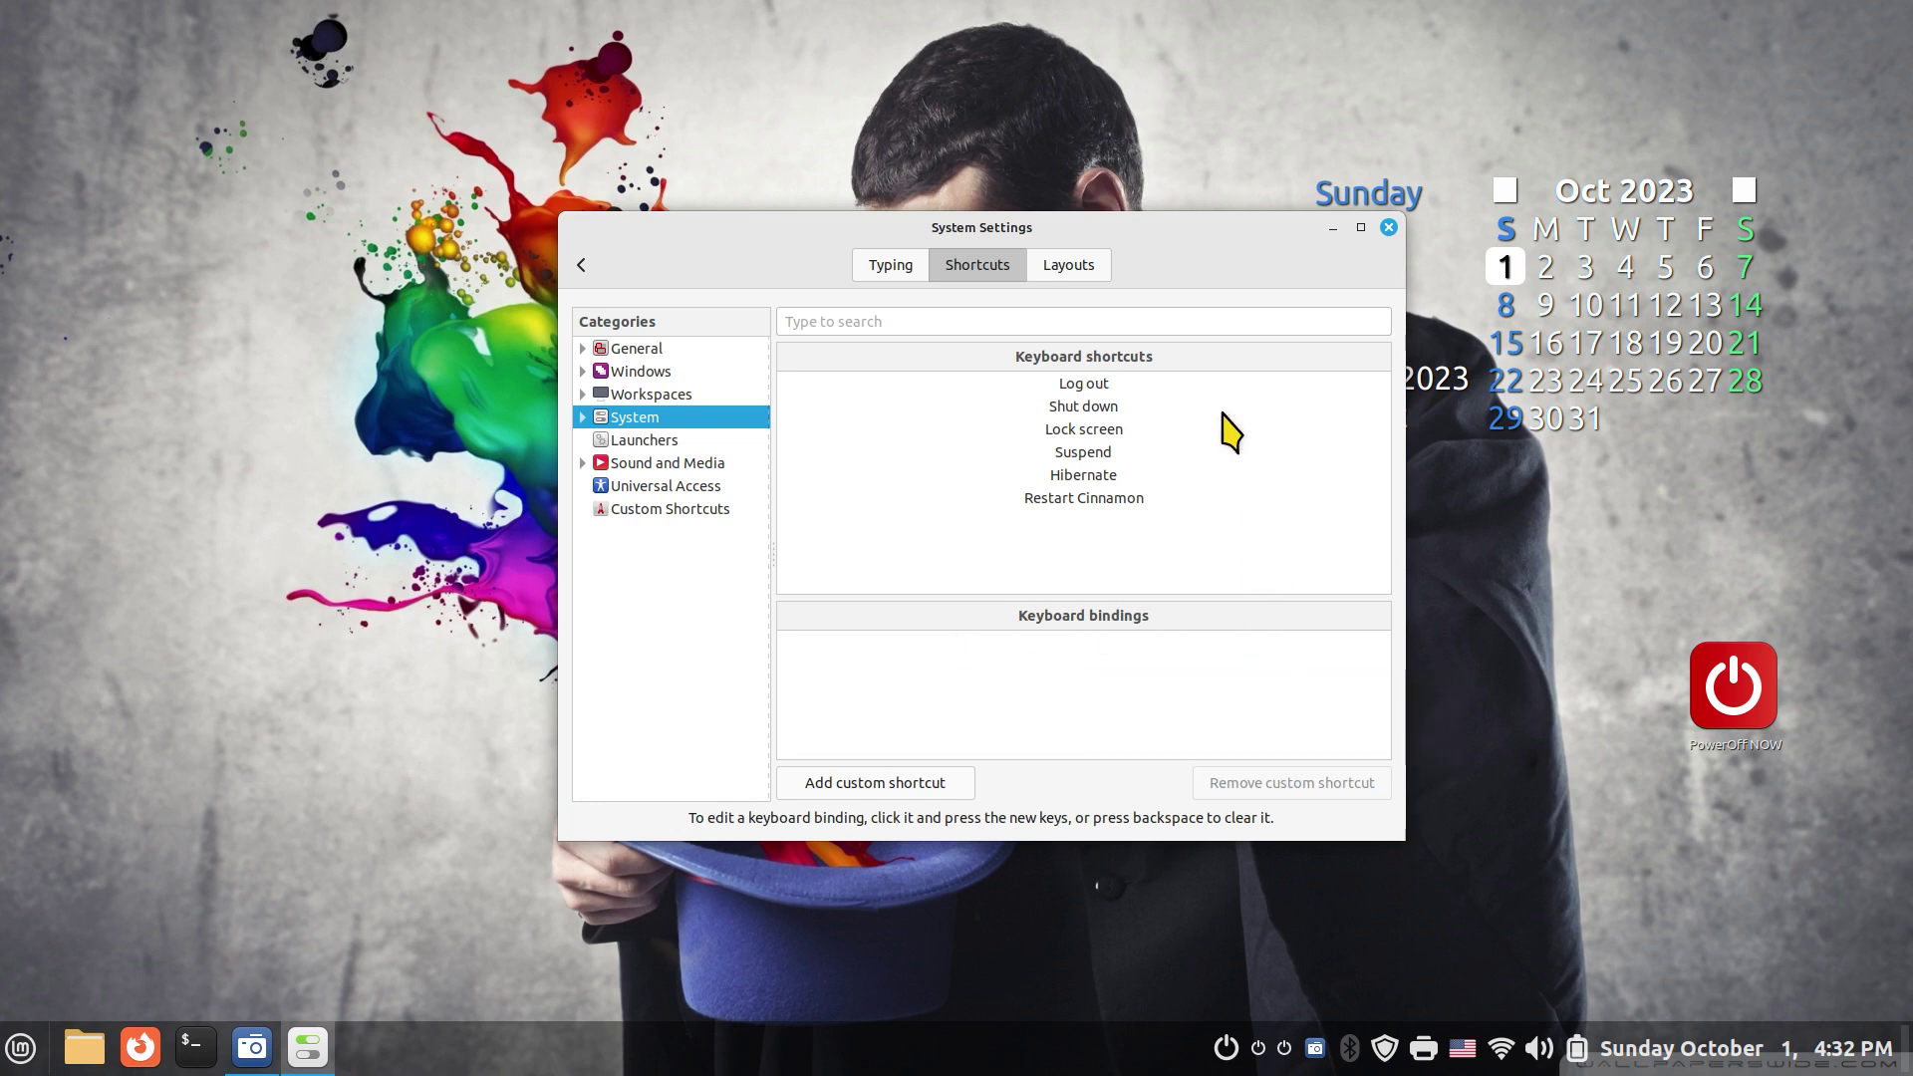
{"action": "left_click", "coordinate": [1109, 407]}
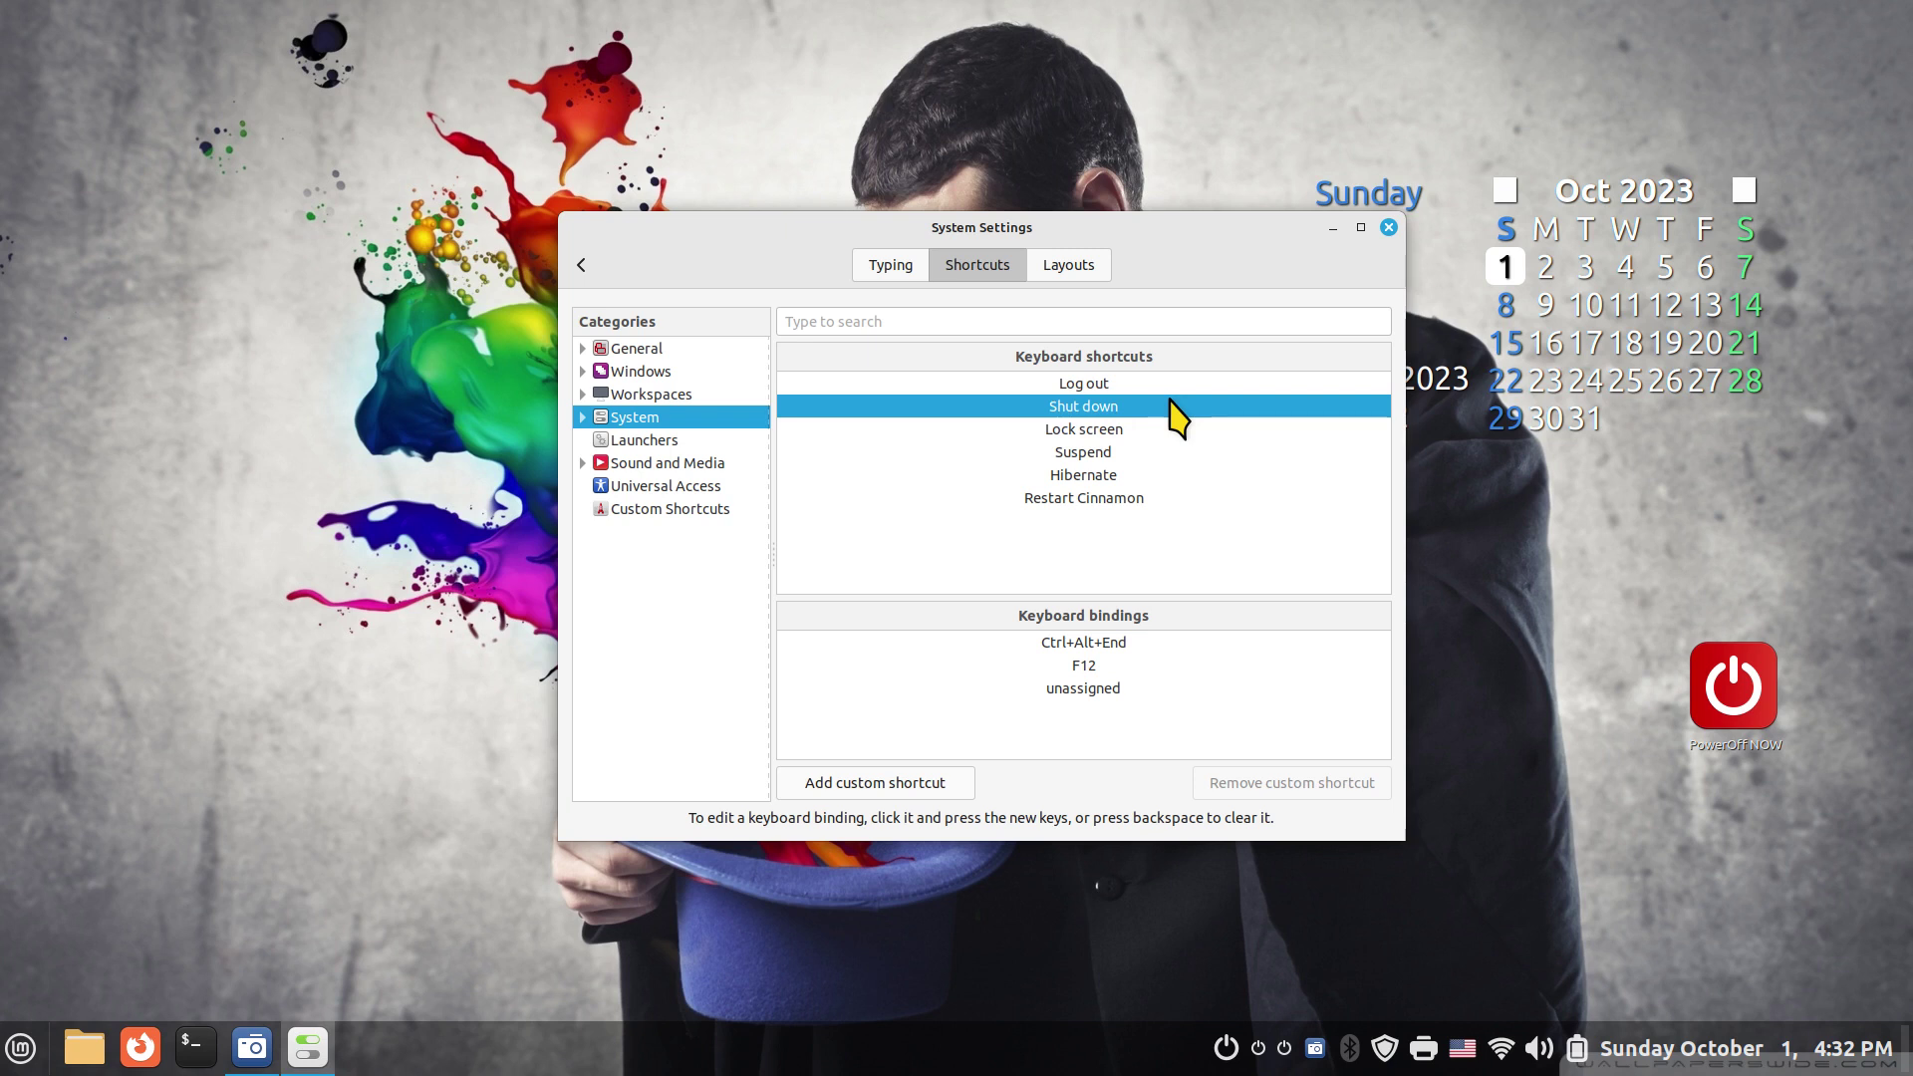
Step: Clear the F12 binding from the Shut down shortcut
{"action": "left_click", "coordinate": [1084, 666]}
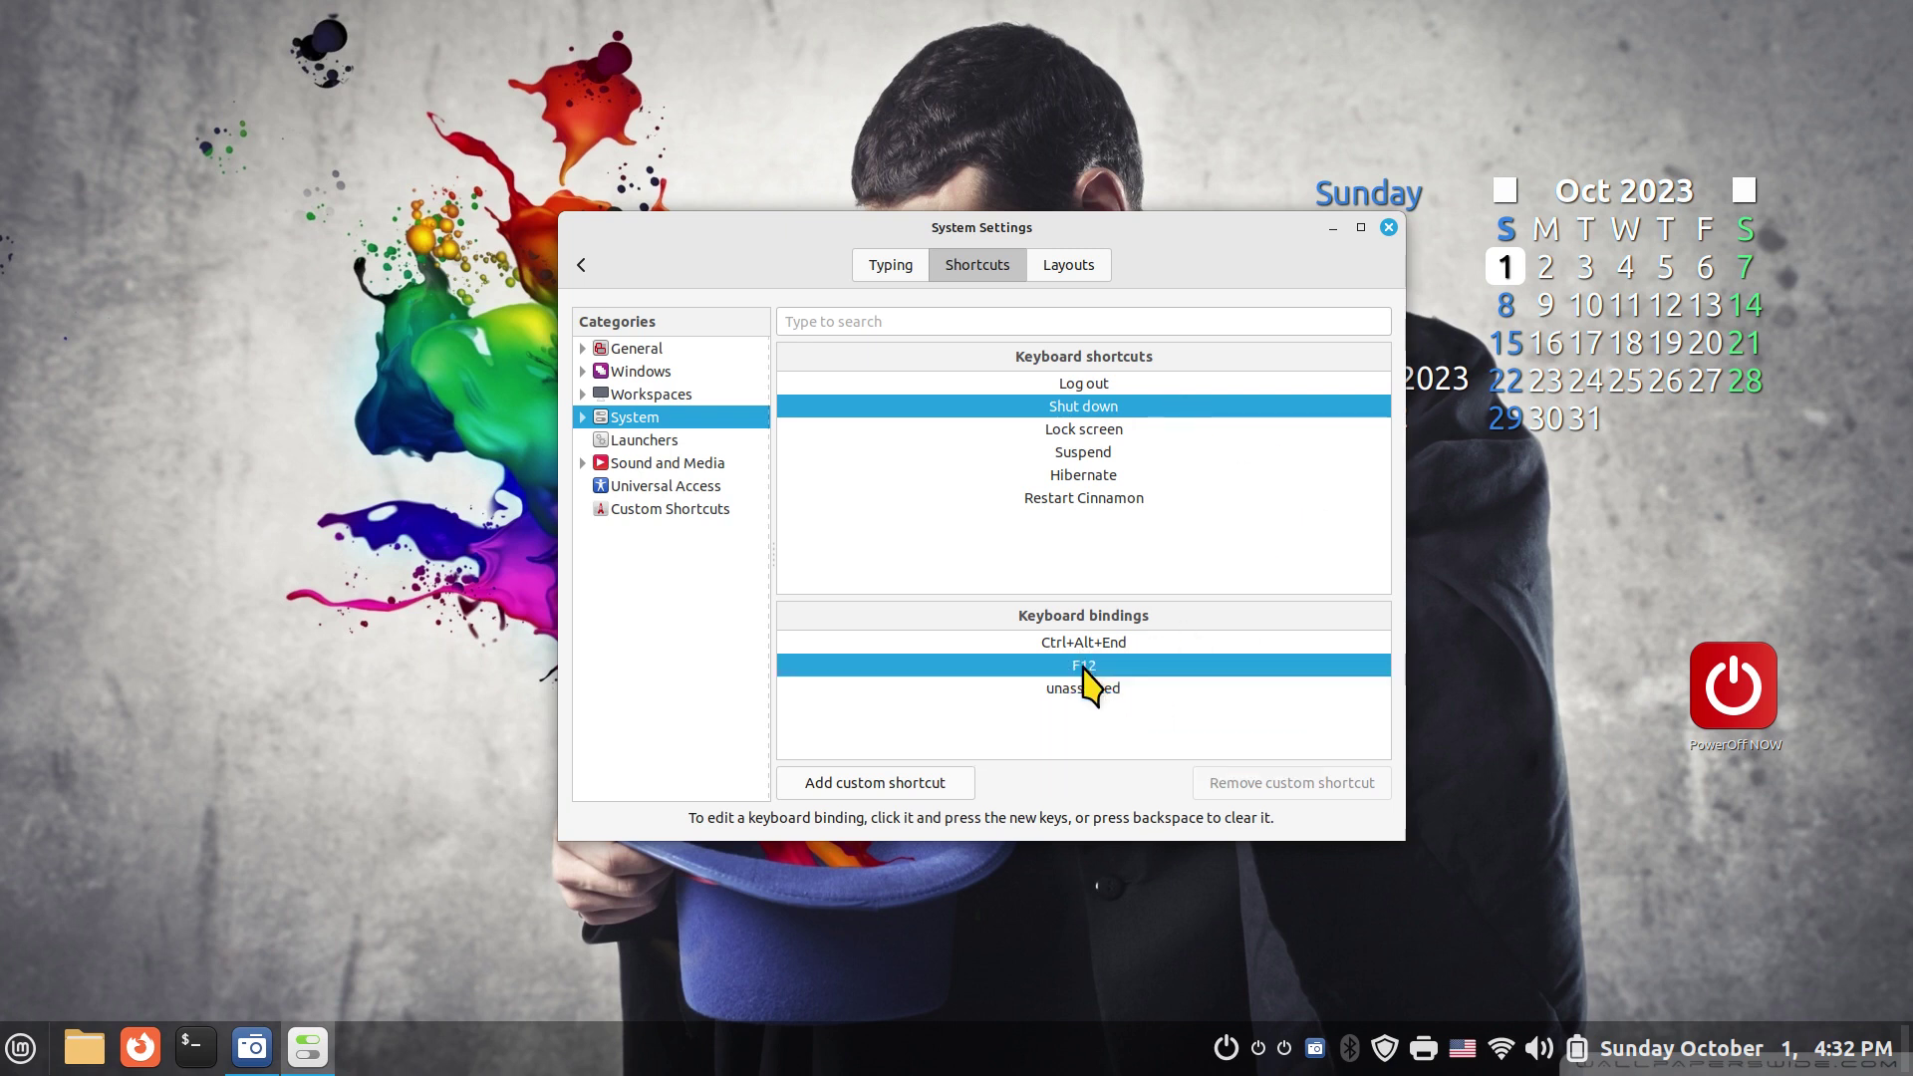
{"action": "left_click", "coordinate": [1083, 665]}
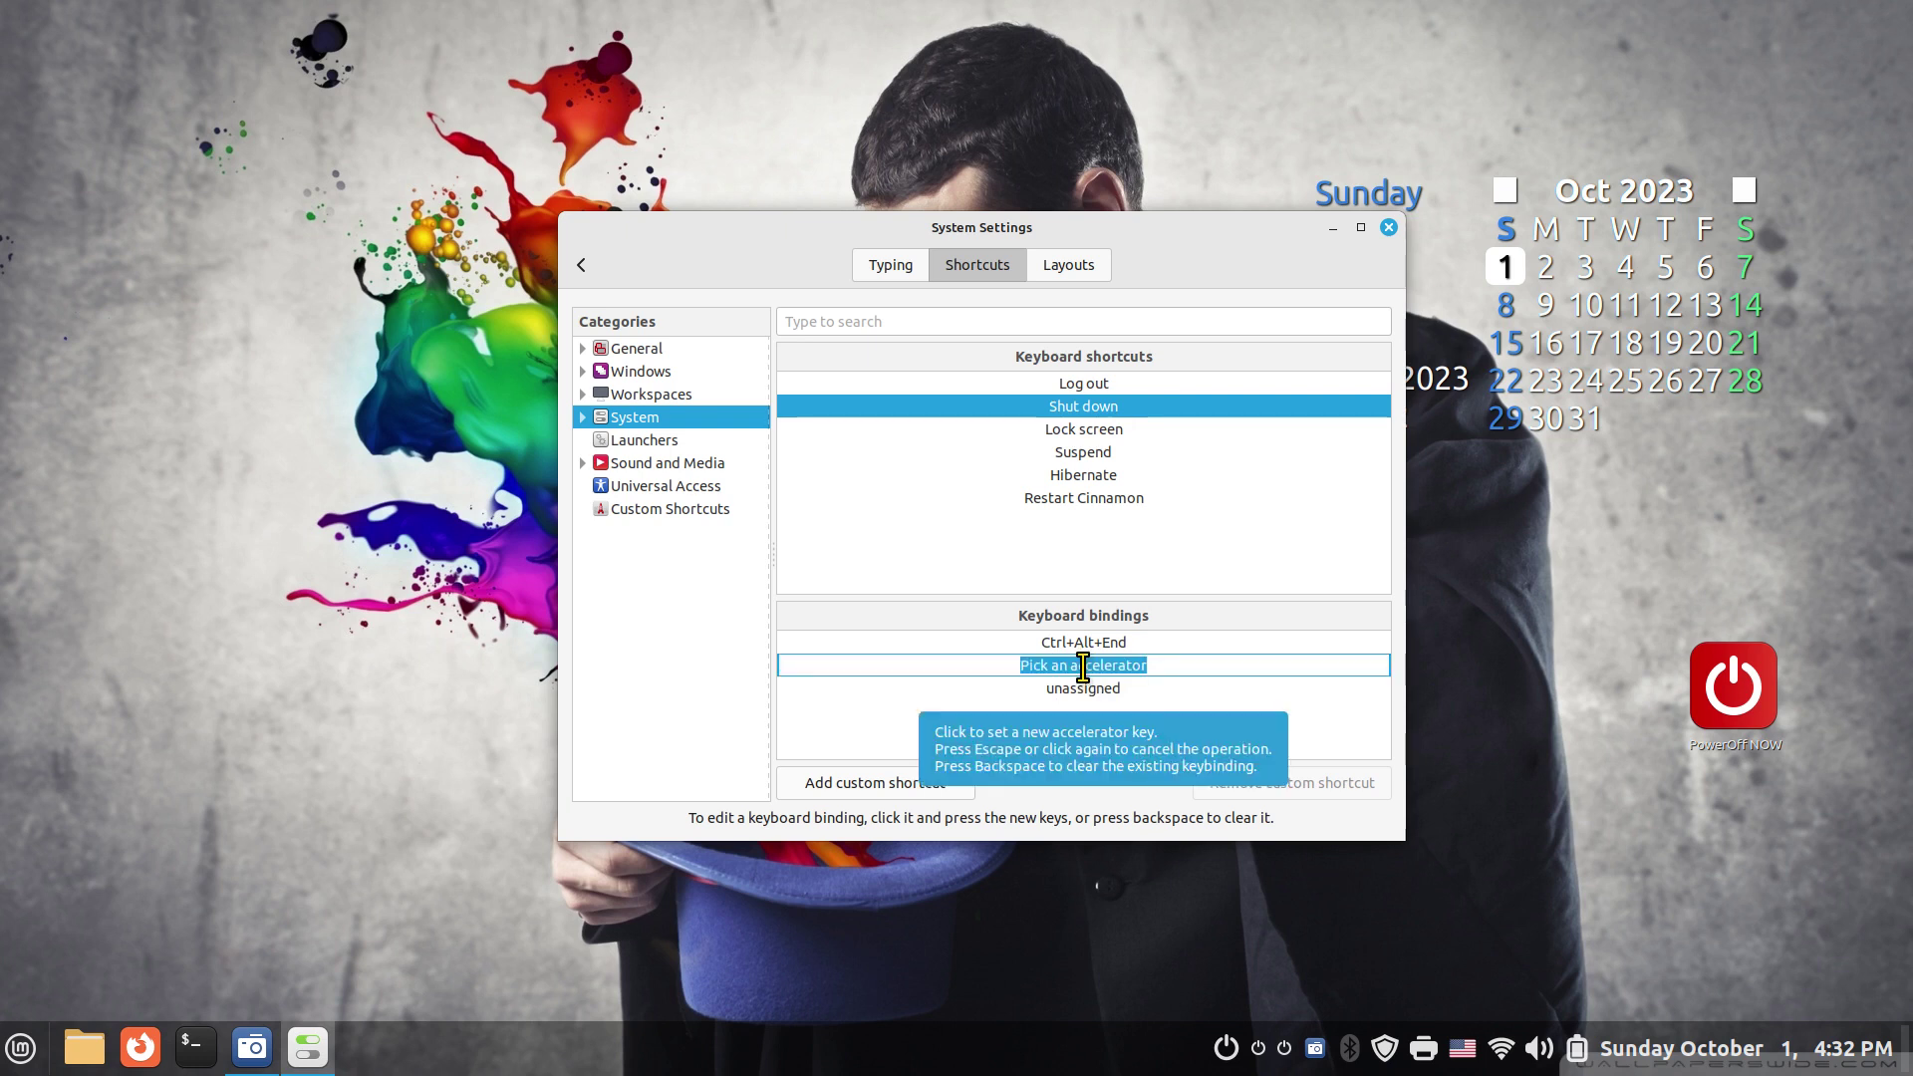
{"action": "key", "text": "BackSpace"}
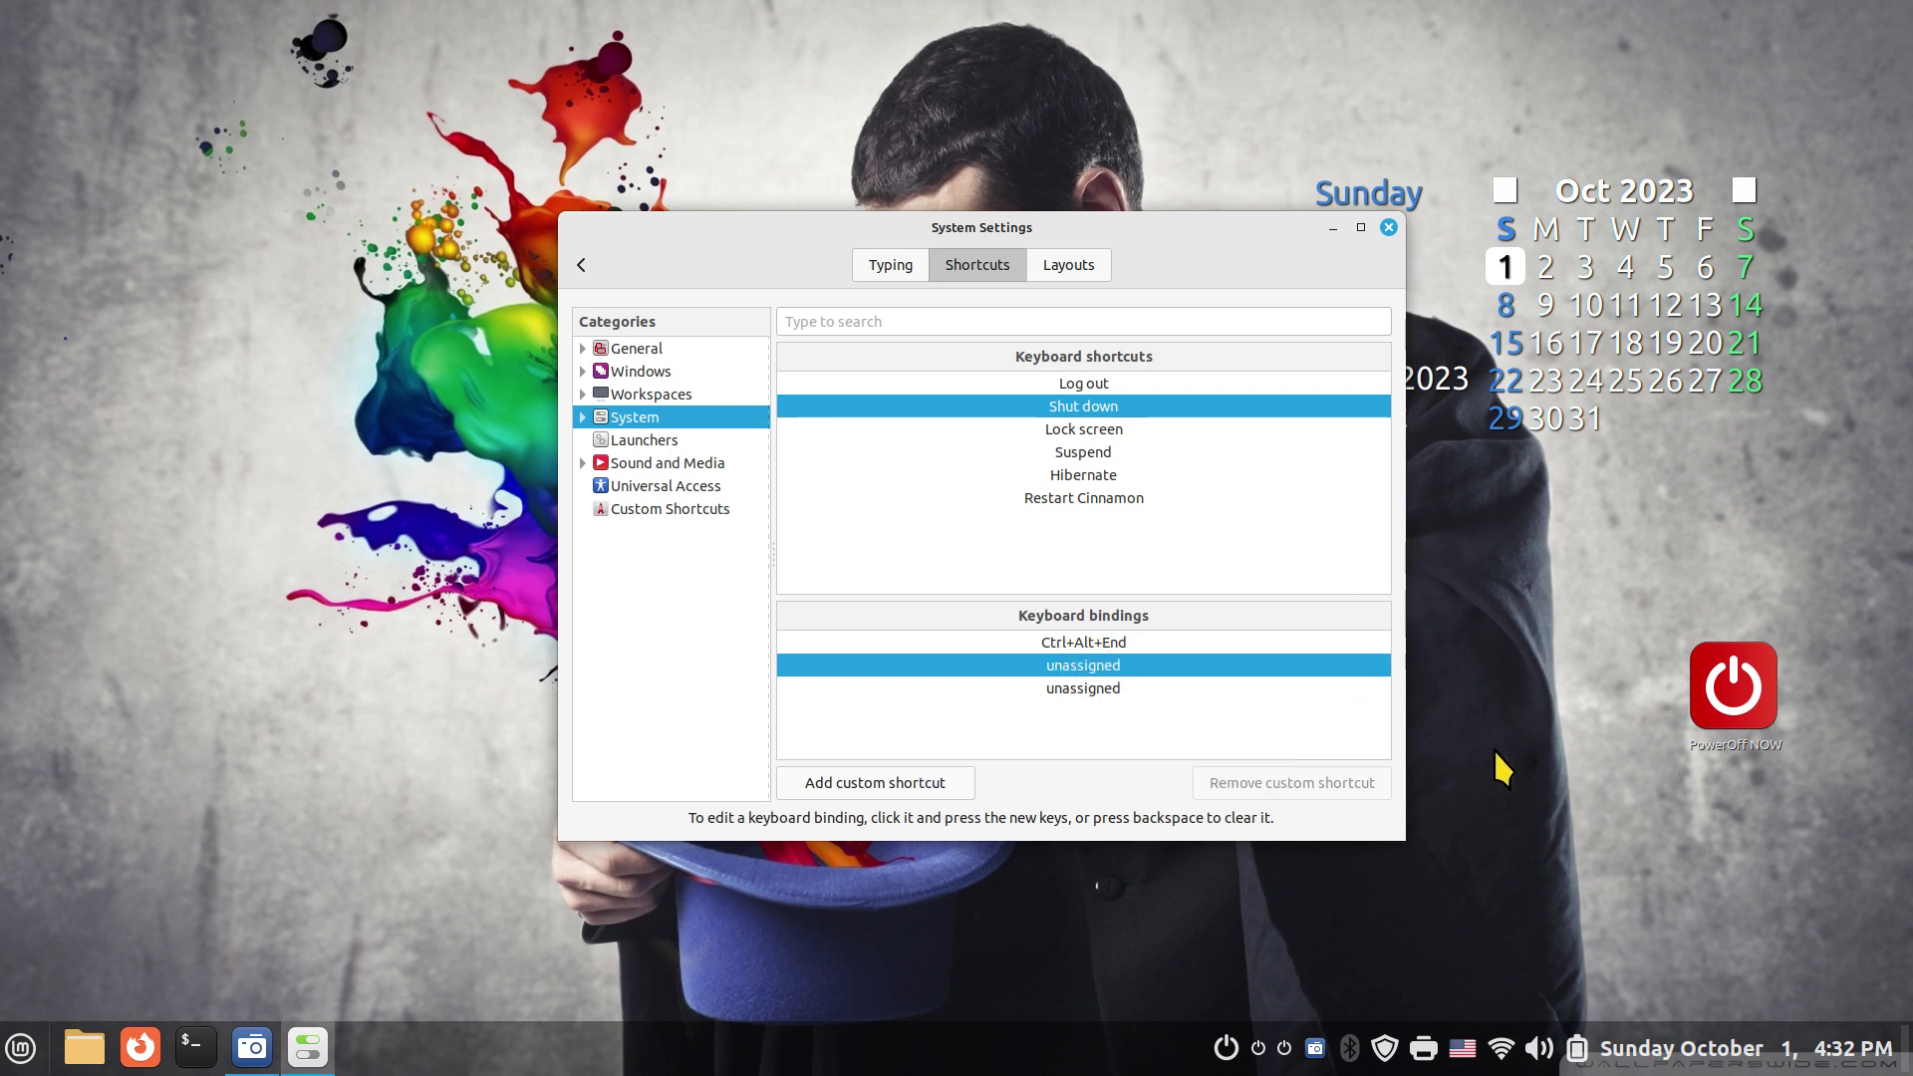
Step: Show the English (US) keyboard layout chart and reposition its window over the shortcut settings
{"action": "left_click", "coordinate": [1463, 1049]}
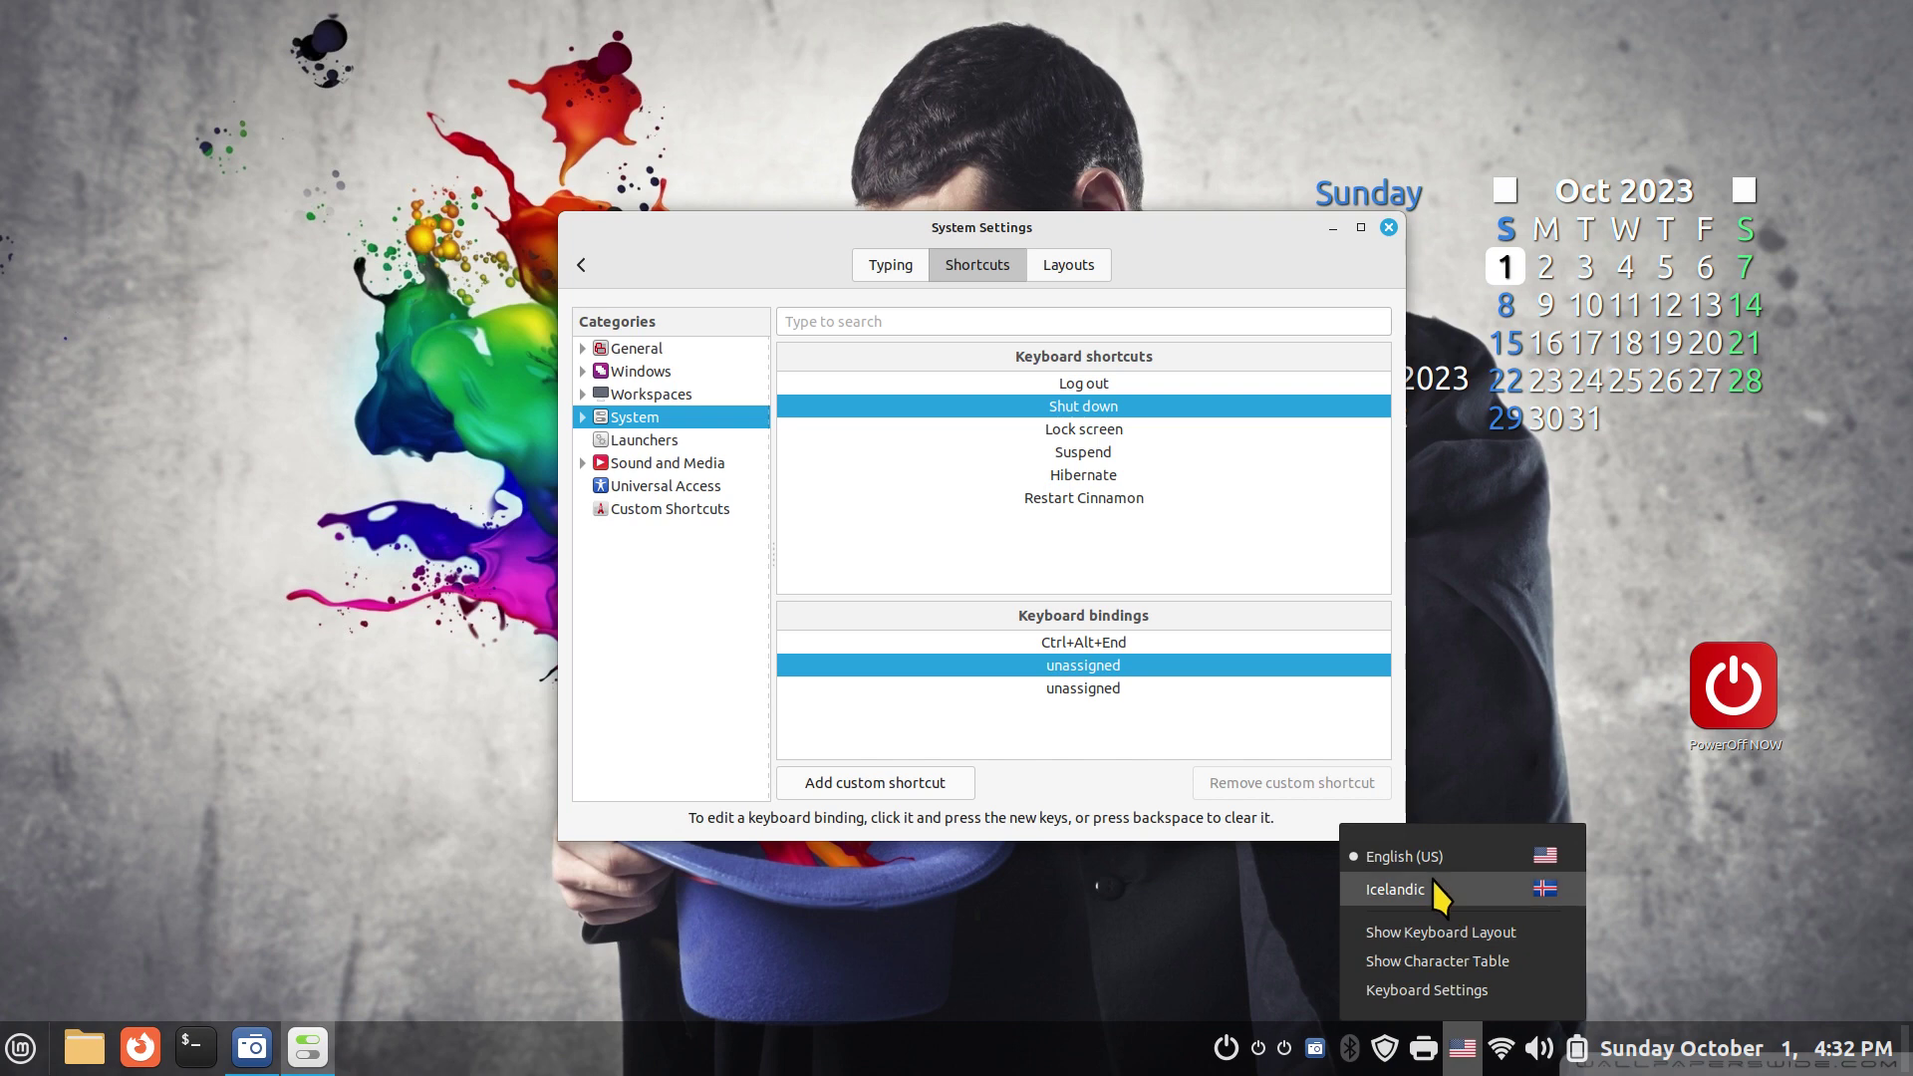
{"action": "left_click", "coordinate": [1458, 935]}
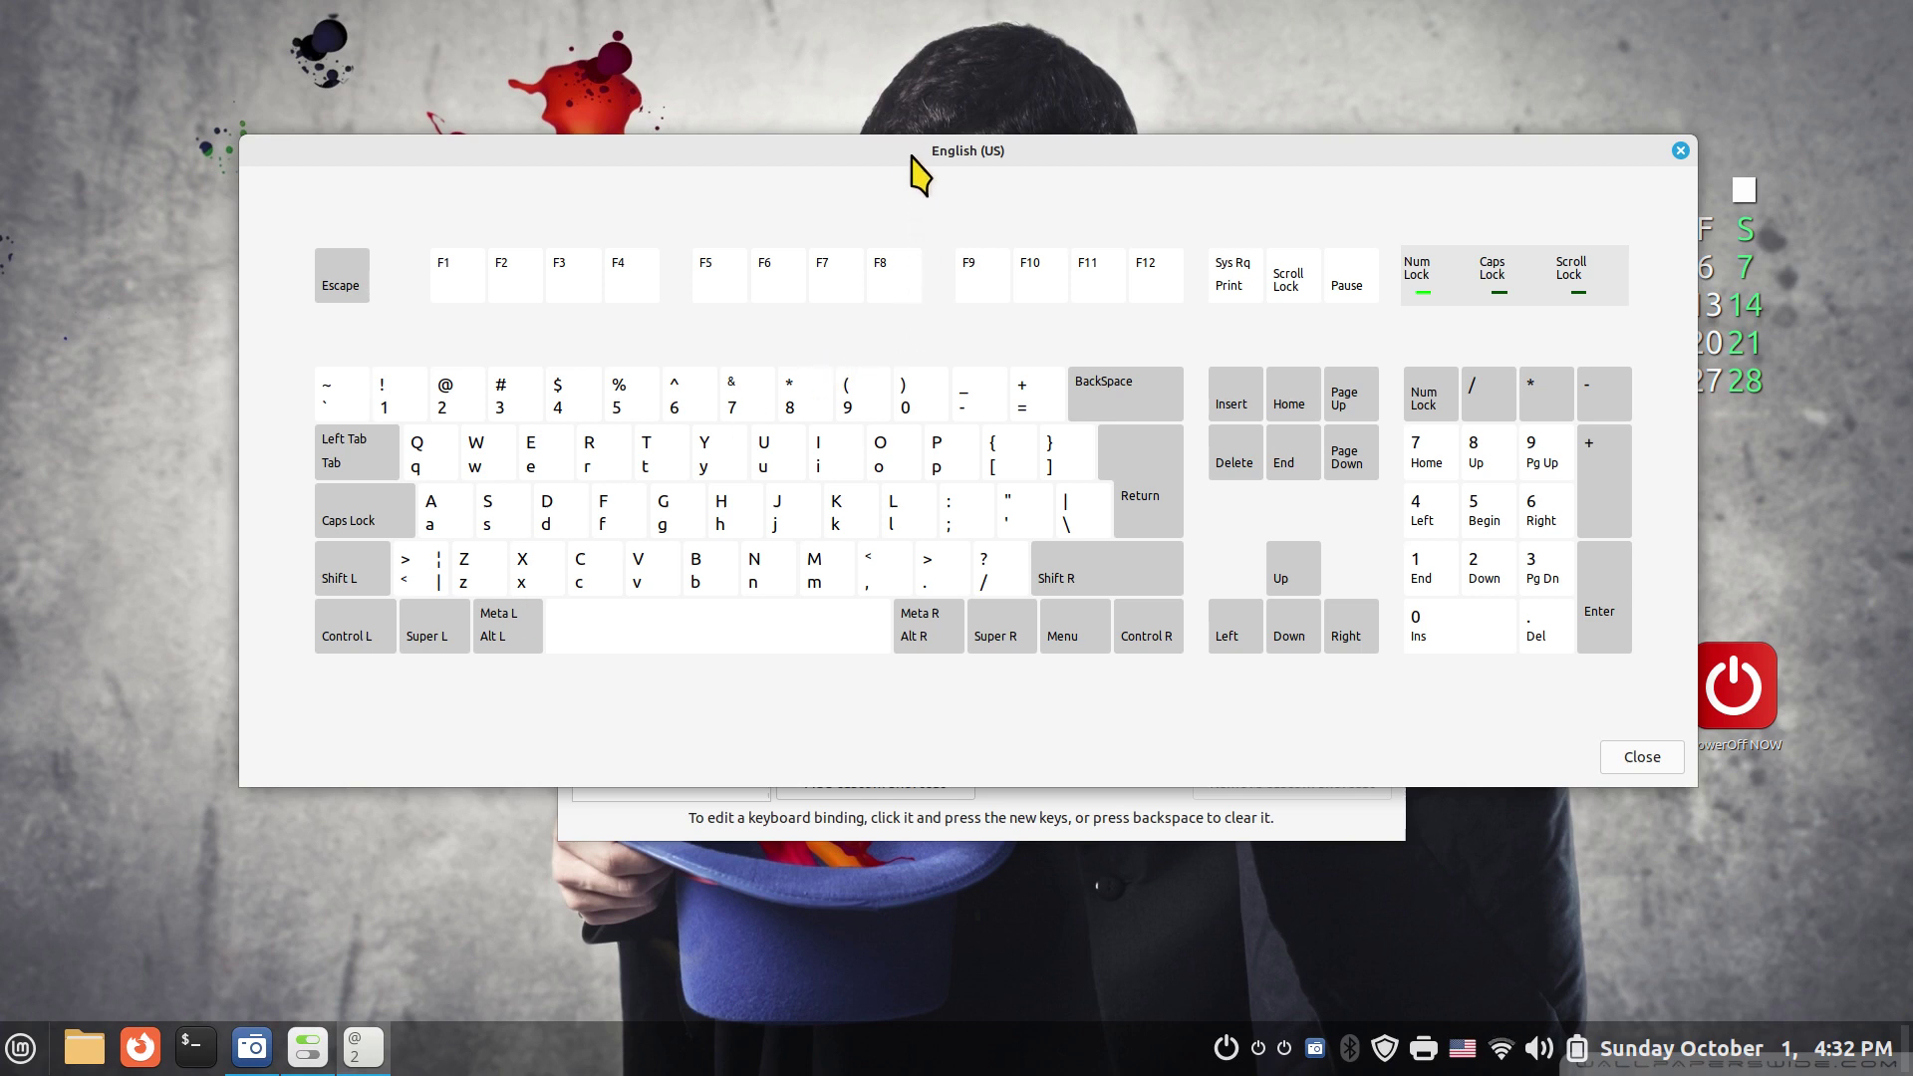
{"action": "left_click_drag", "start_coordinate": [911, 184], "coordinate": [928, 739]}
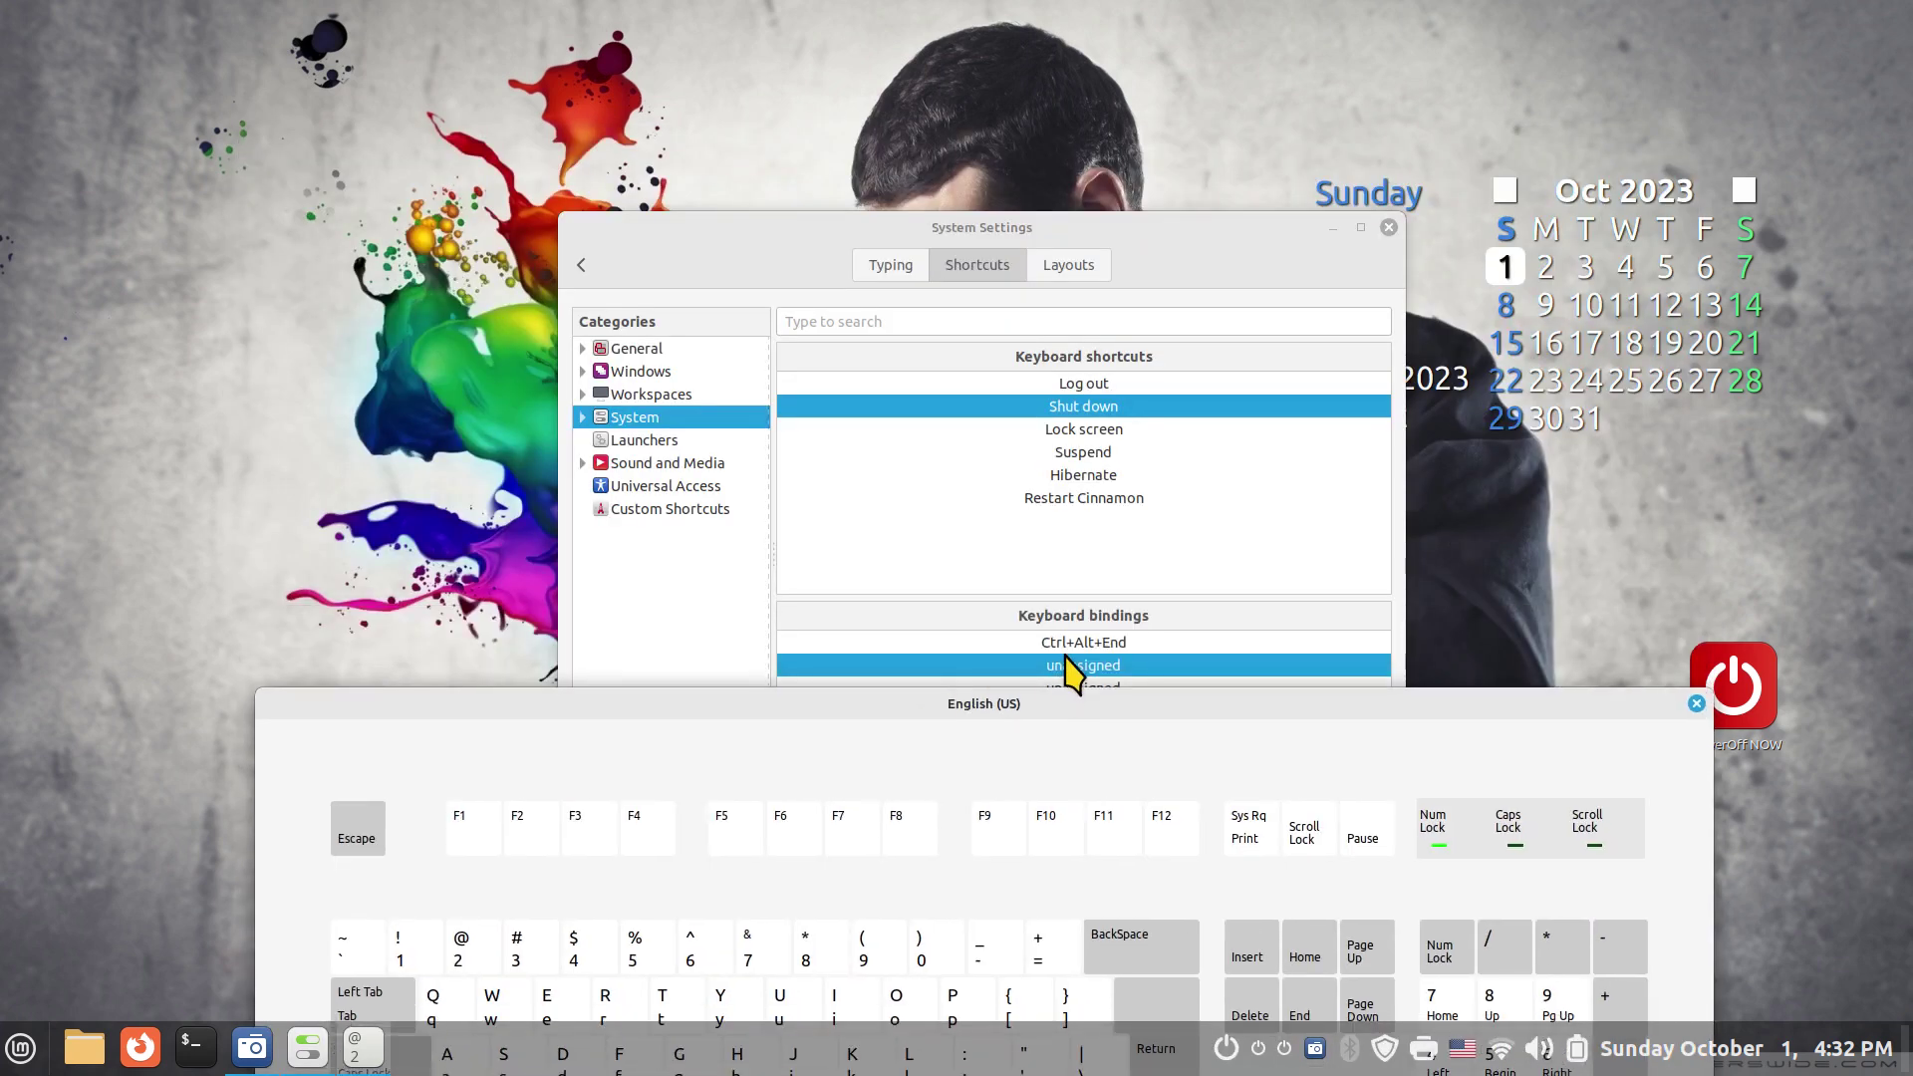
{"action": "left_click_drag", "start_coordinate": [1145, 710], "coordinate": [1111, 87]}
Step: Point out the Control and Alt keys on the layout chart, test the Ctrl+Alt+End shutdown shortcut, and dismiss the confirmation
{"action": "key", "text": "ctrl"}
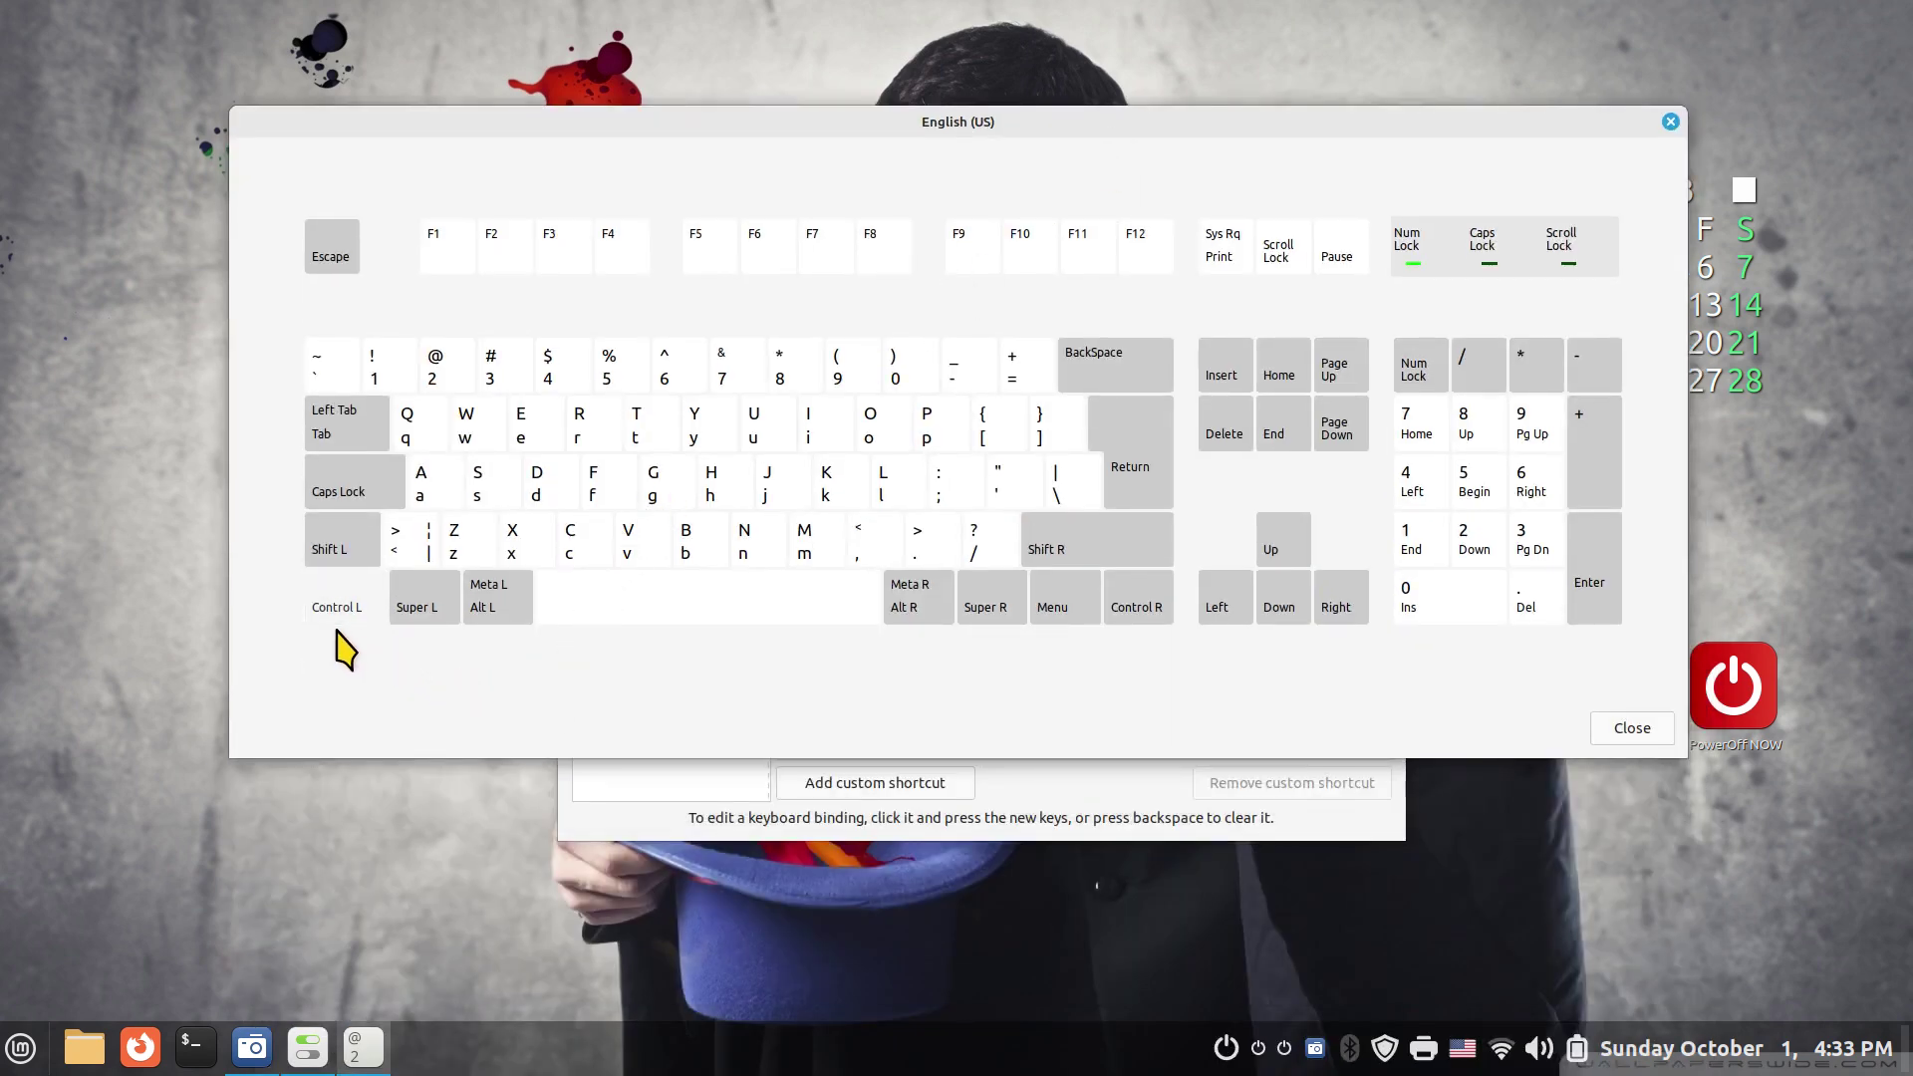
{"action": "key", "text": "alt"}
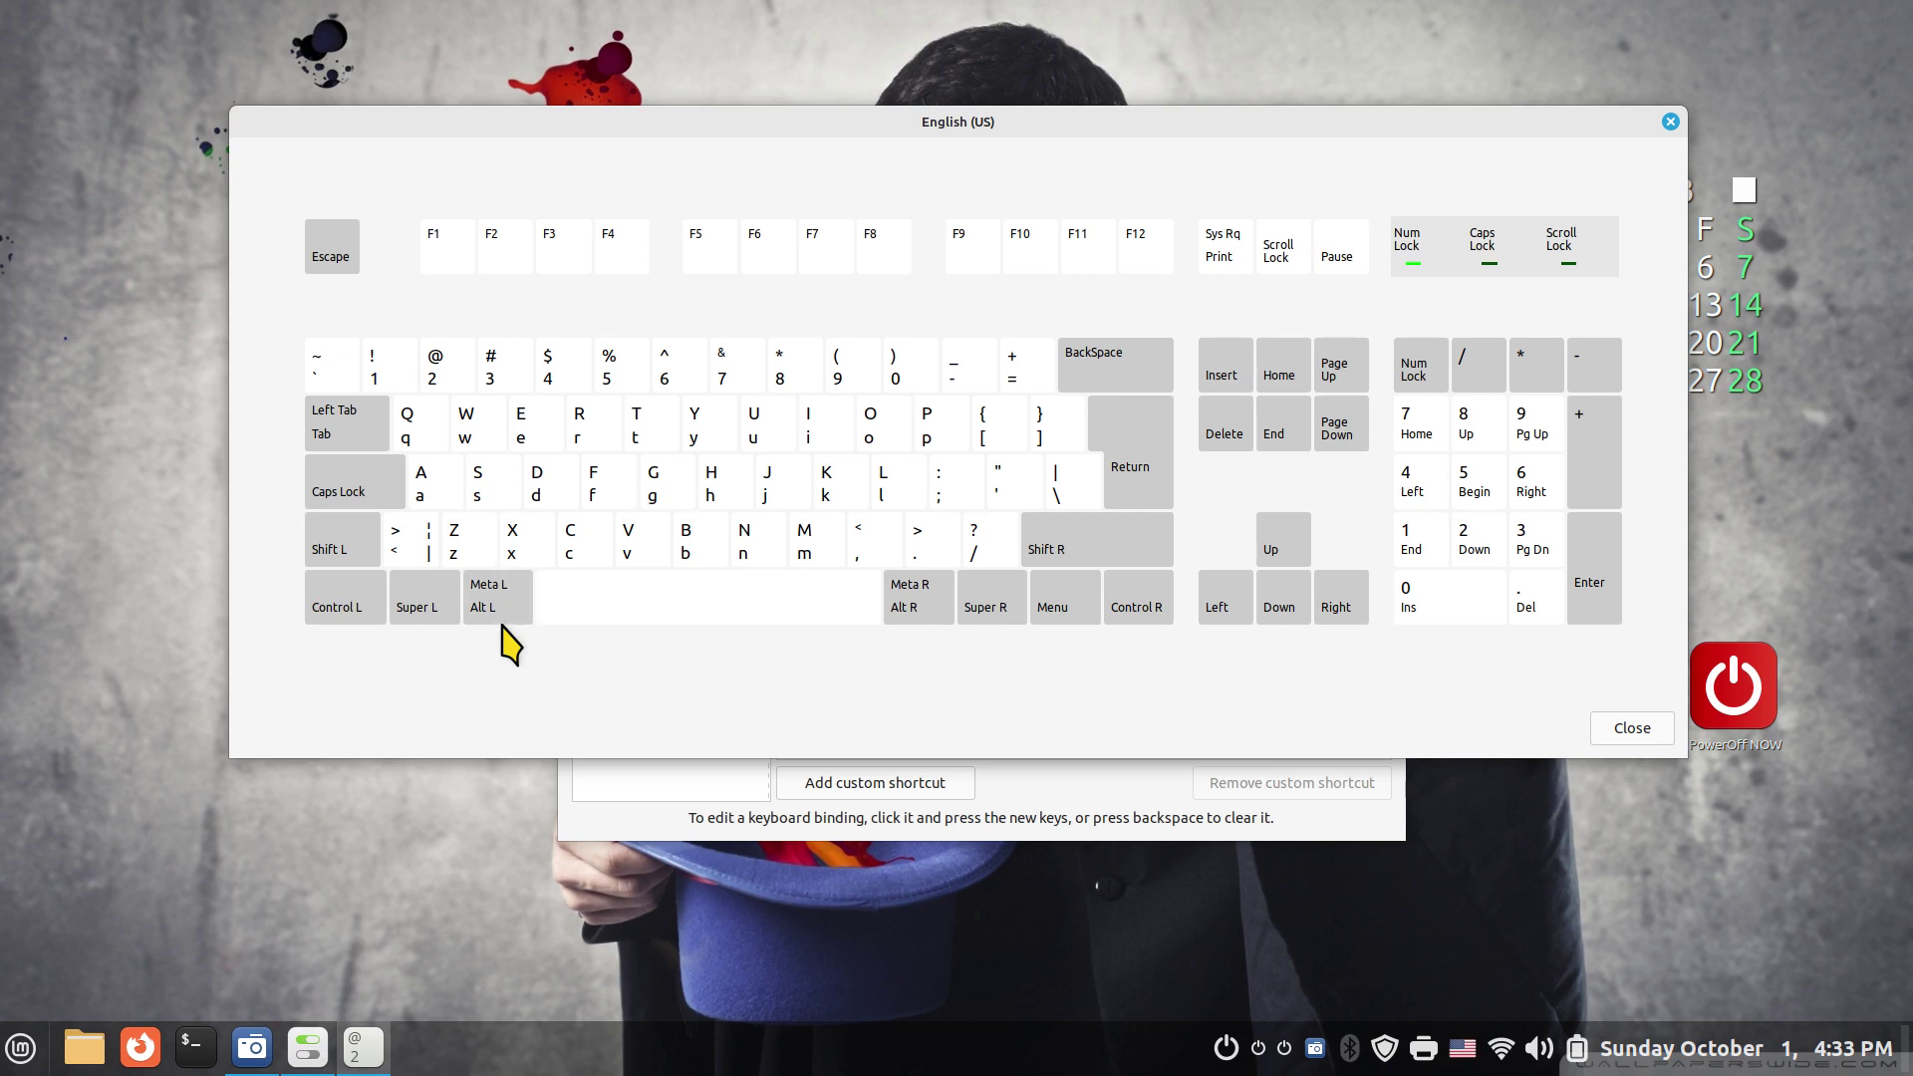
{"action": "key", "text": "alt"}
{"action": "key", "text": "ctrl"}
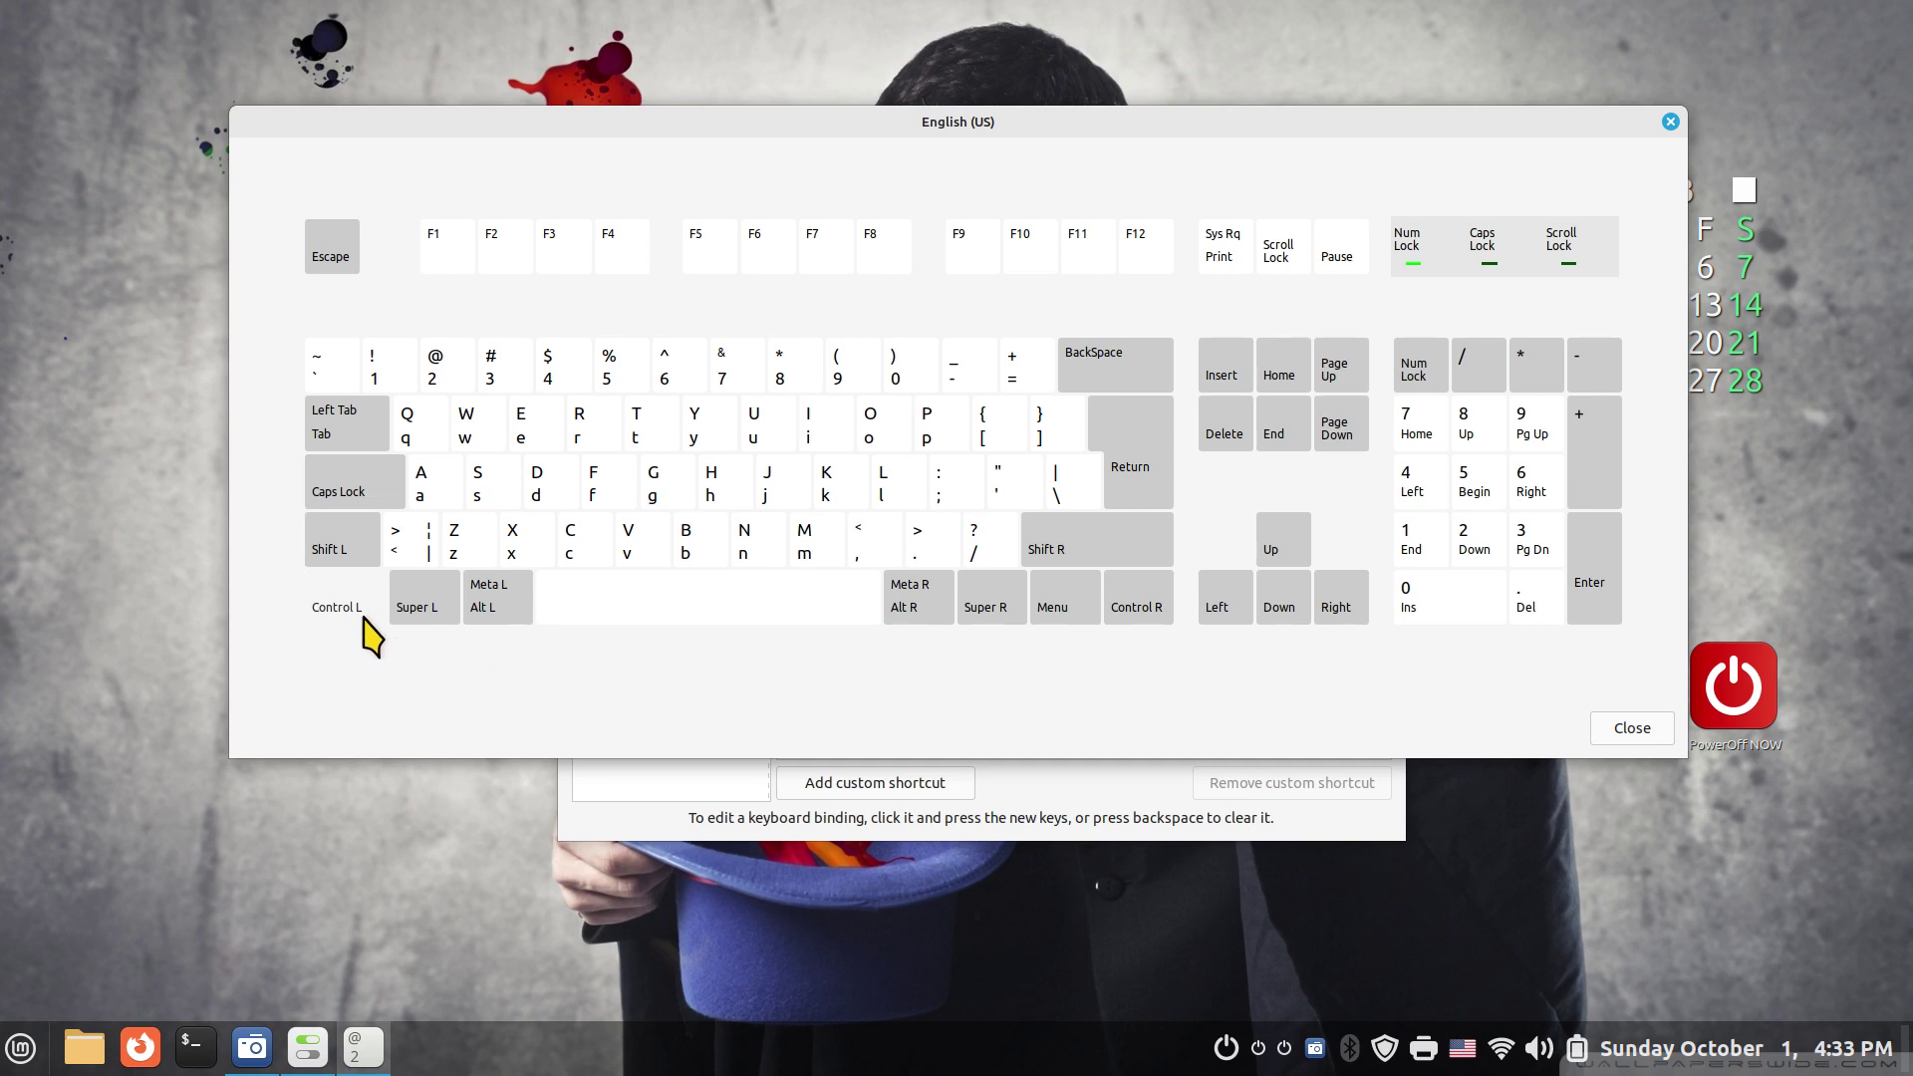
{"action": "key", "text": "alt"}
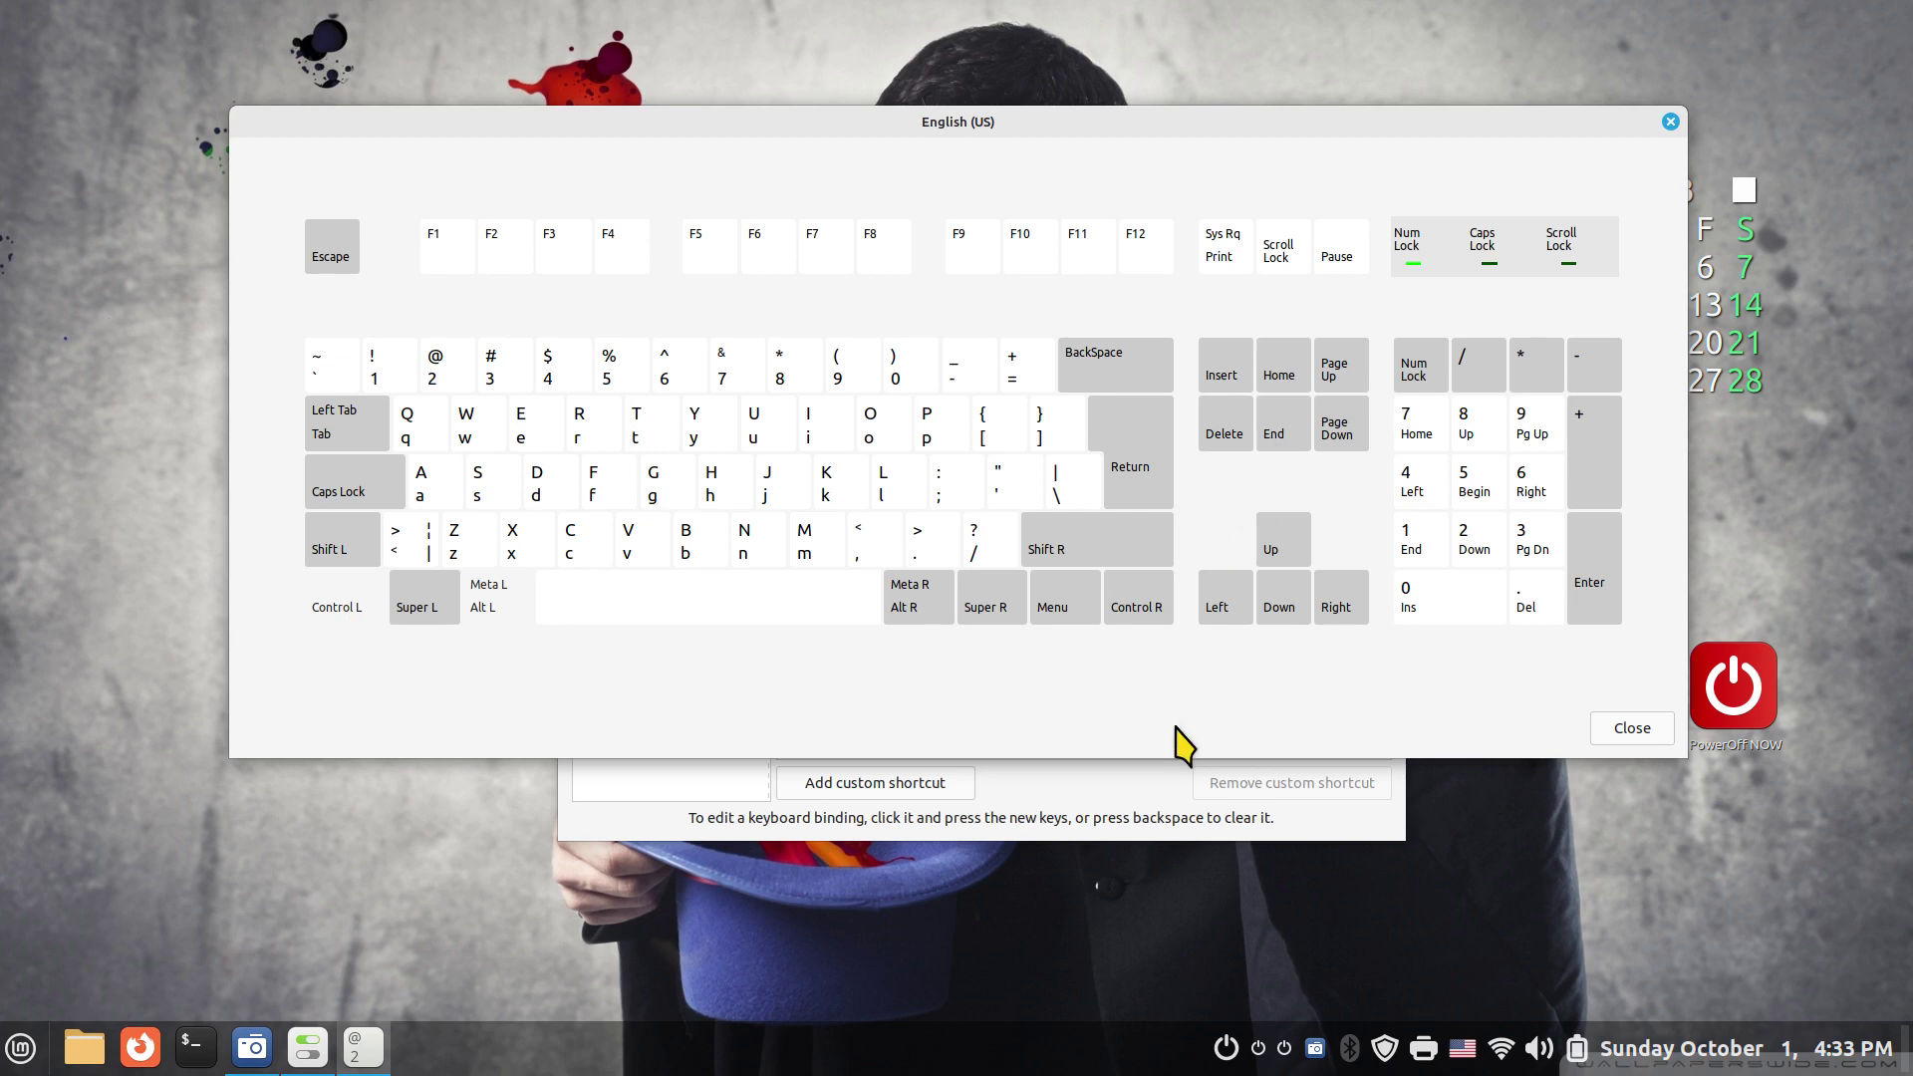
{"action": "key", "text": "ctrl+alt+End"}
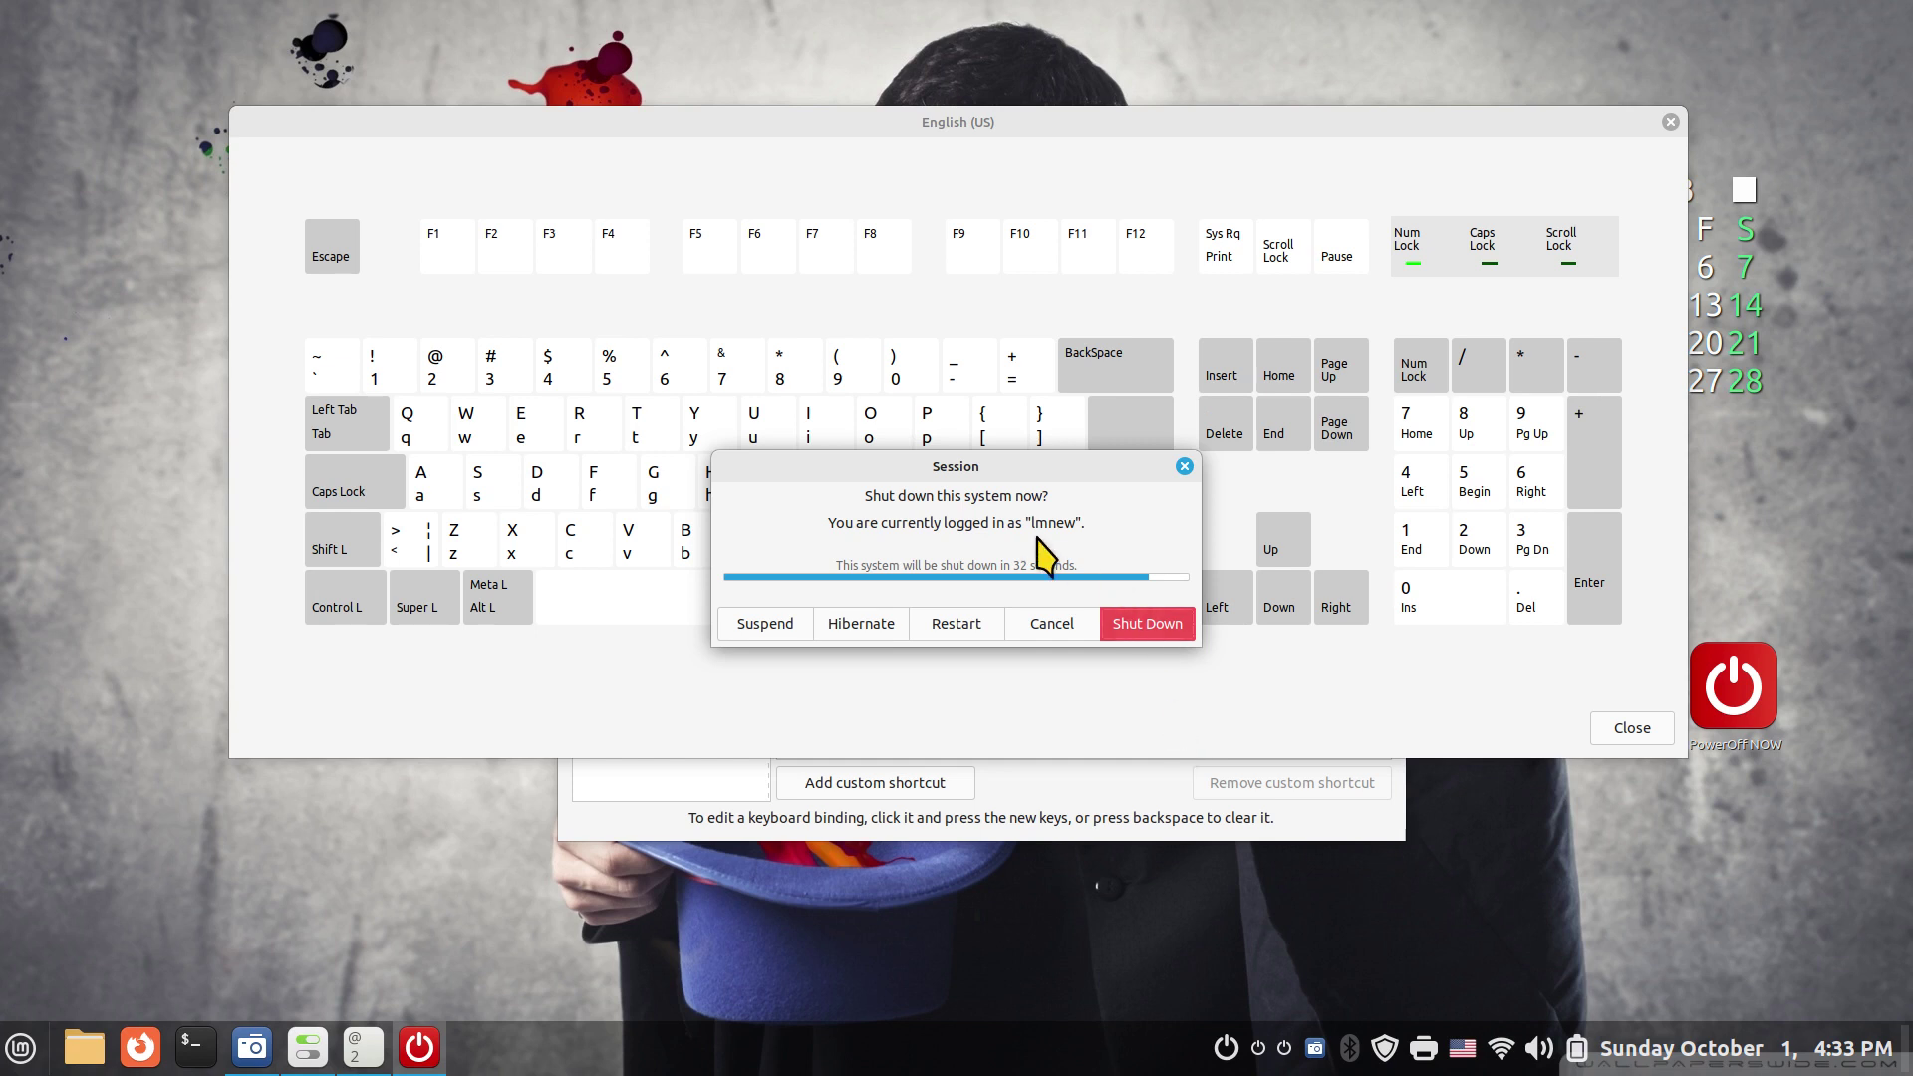
{"action": "left_click", "coordinate": [1184, 467]}
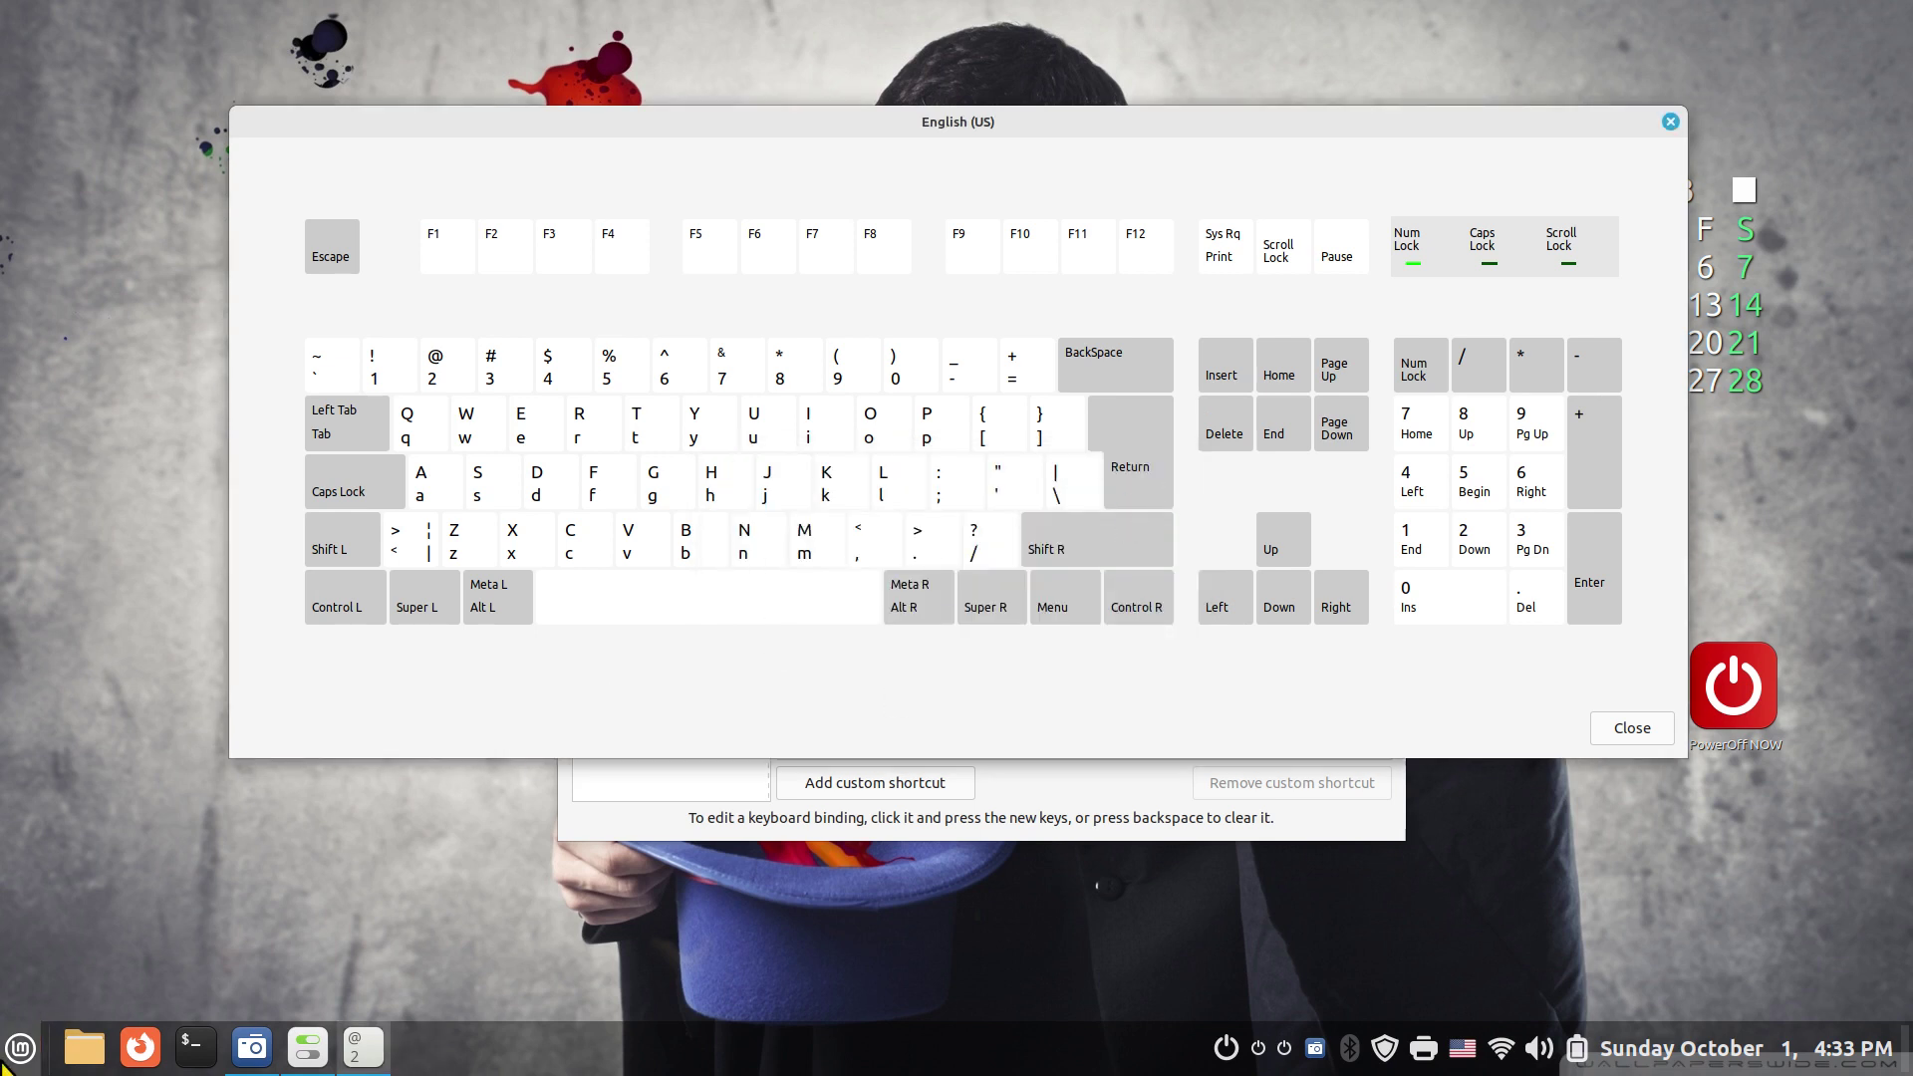
Step: Call the shutdown confirmation from the main menu for comparison, dismiss it, and close the keyboard layout chart
{"action": "left_click", "coordinate": [18, 1050]}
{"action": "left_click", "coordinate": [55, 971]}
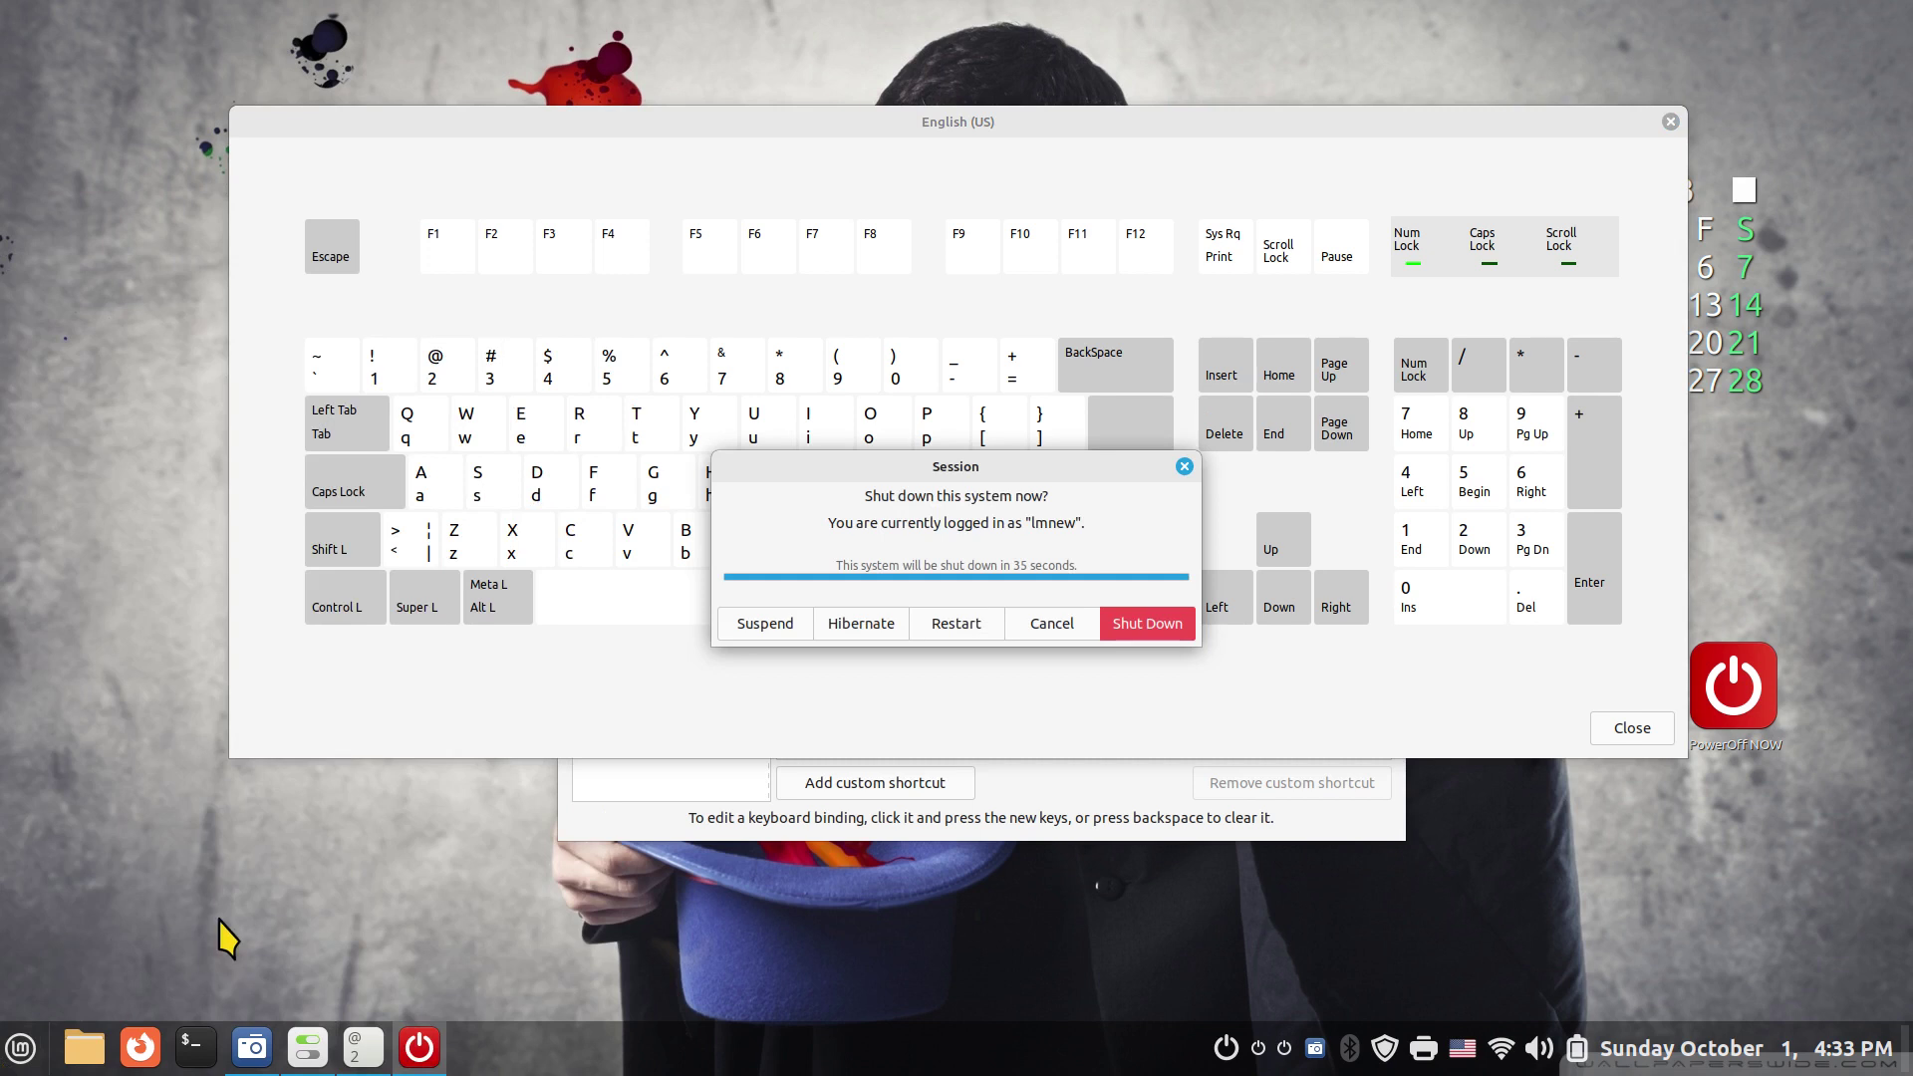
{"action": "left_click", "coordinate": [1184, 466]}
{"action": "left_click", "coordinate": [1671, 122]}
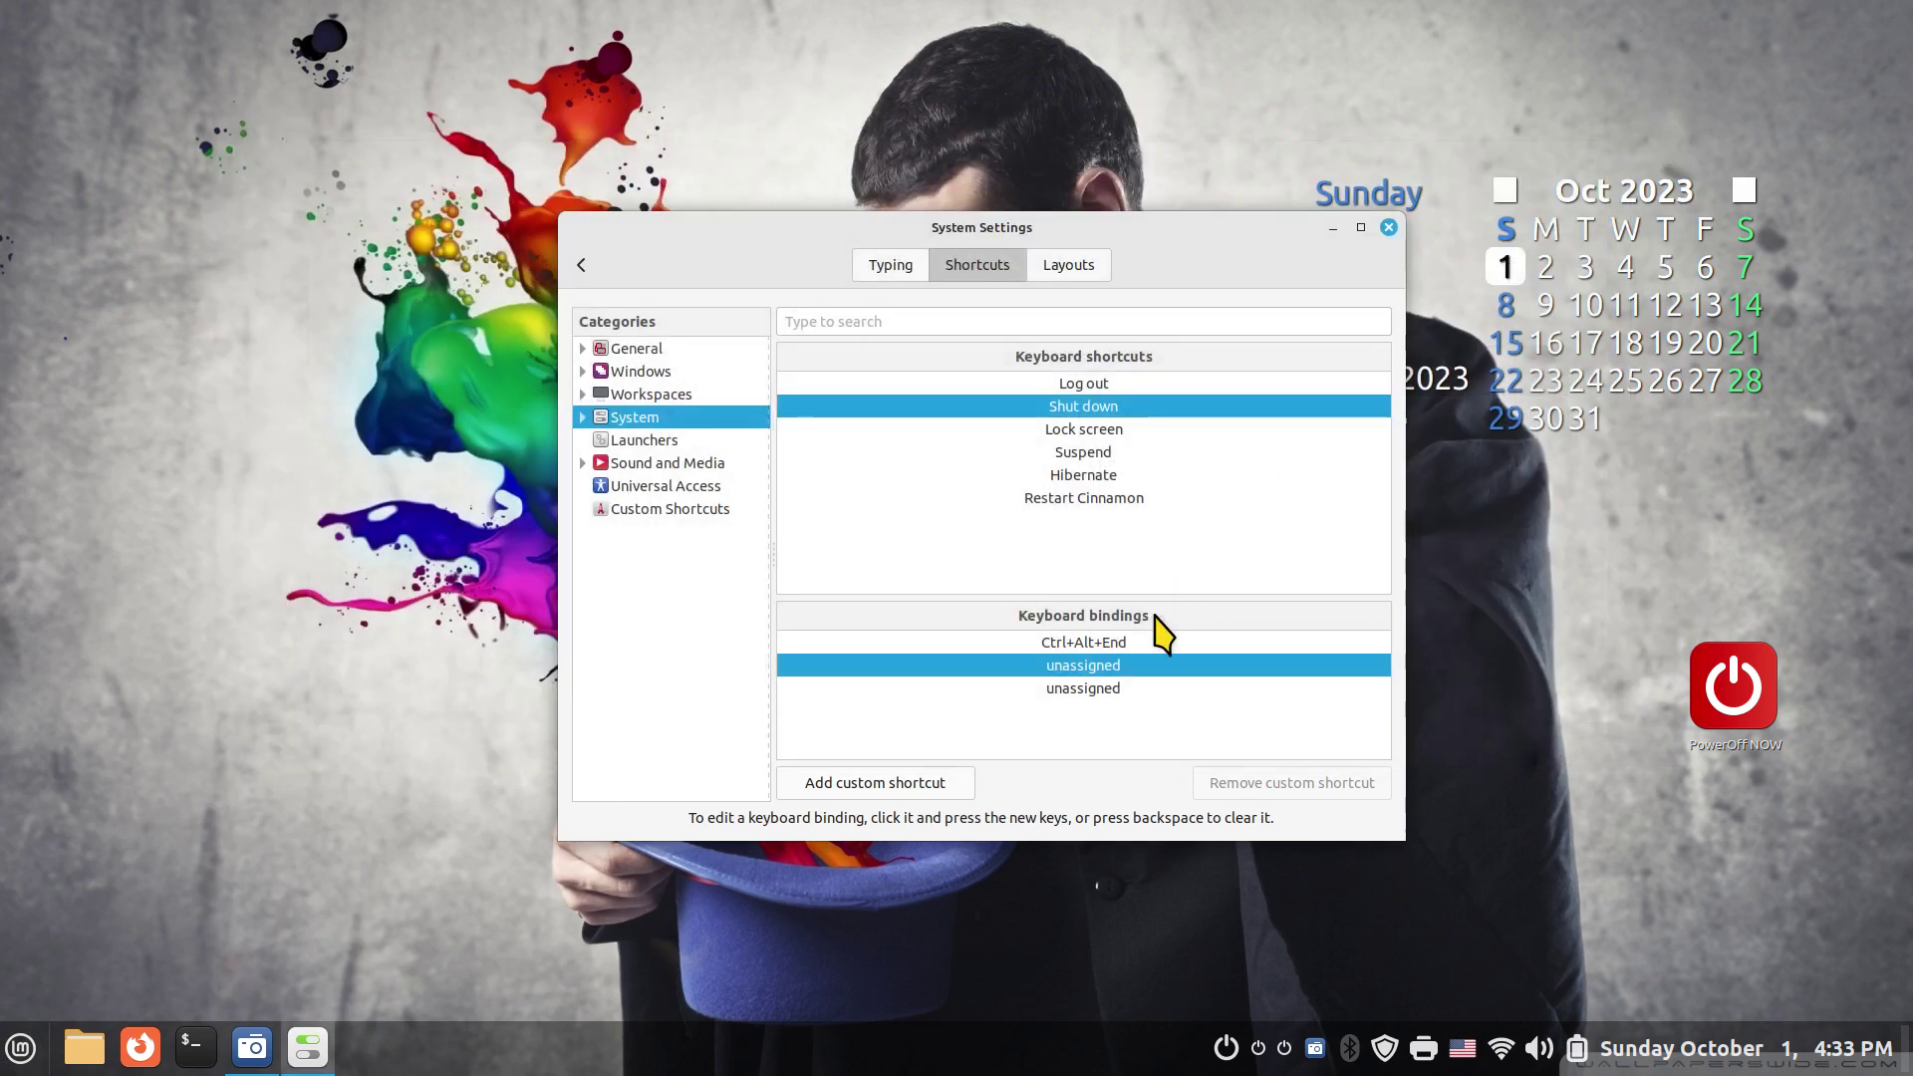
Step: Assign Alt+F12 as the third key binding of the Shut down shortcut
{"action": "left_click", "coordinate": [1136, 643]}
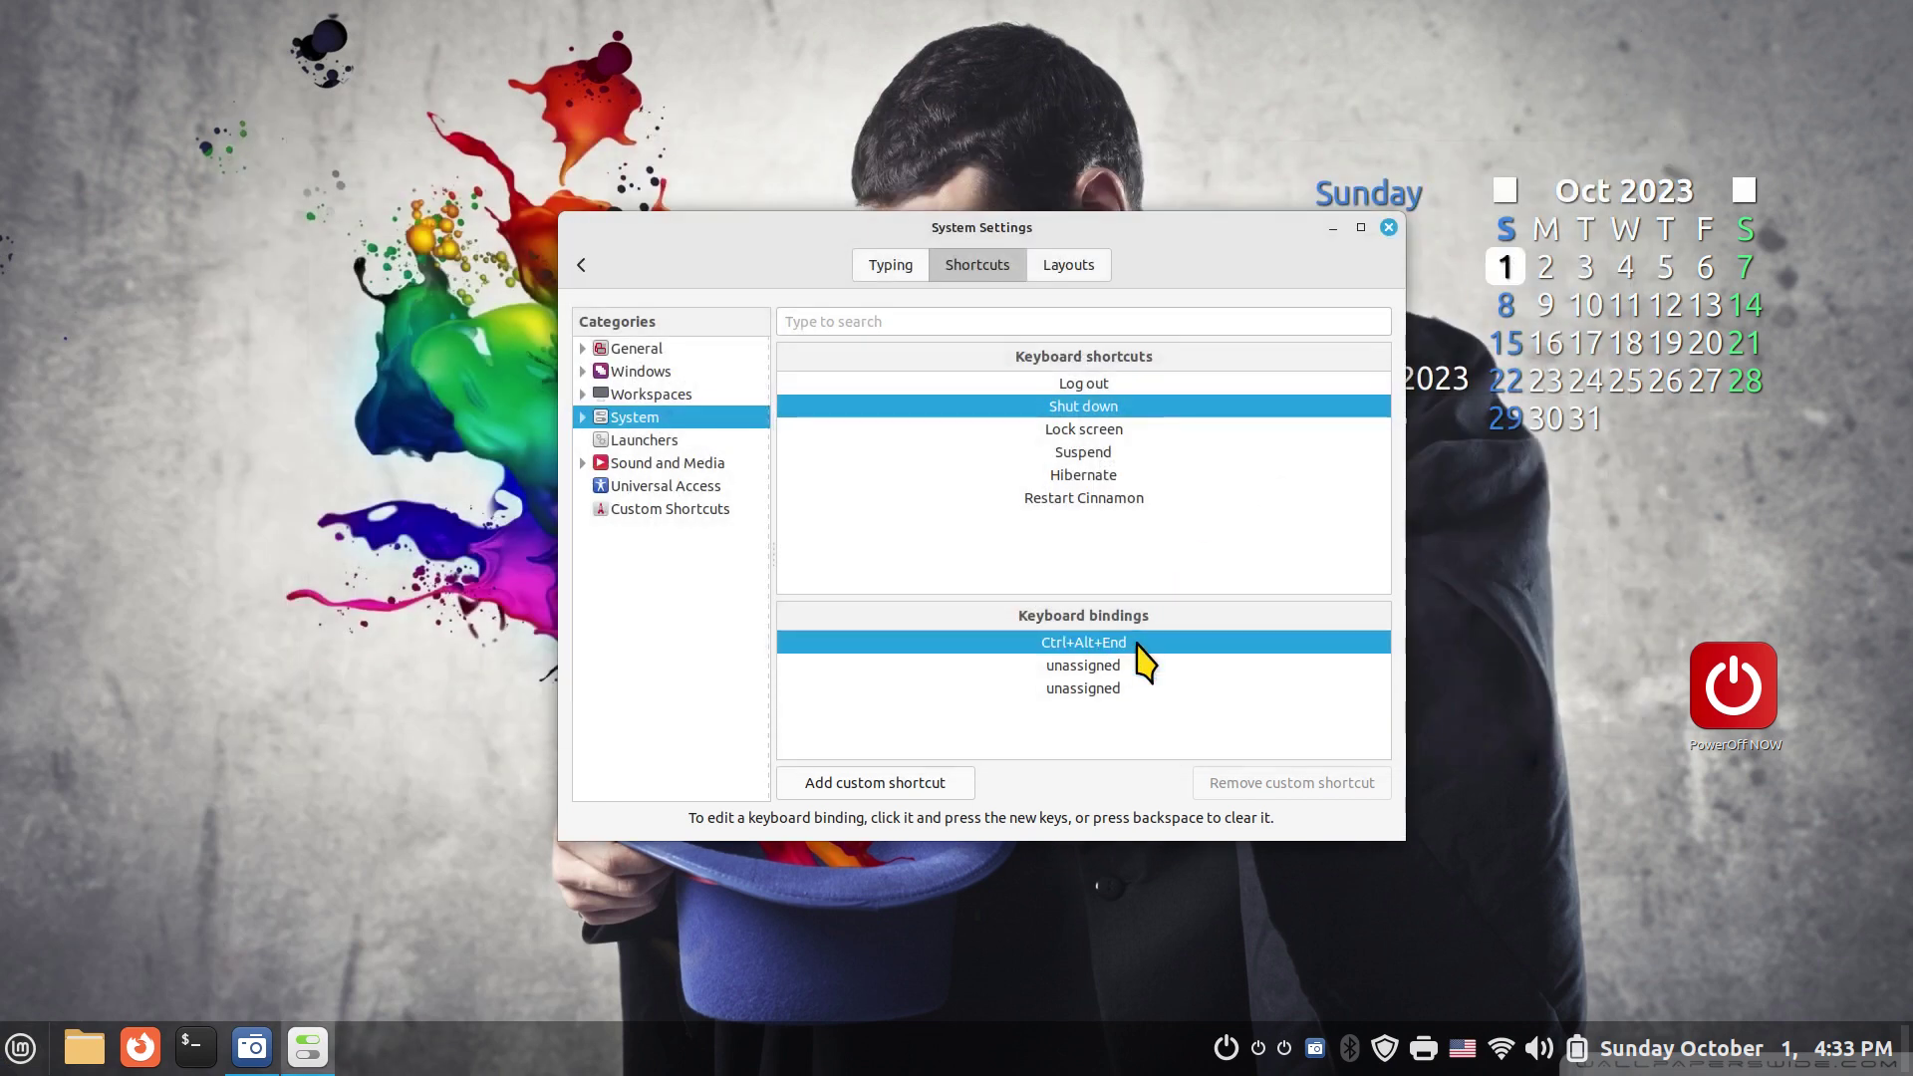
{"action": "left_click", "coordinate": [1087, 690]}
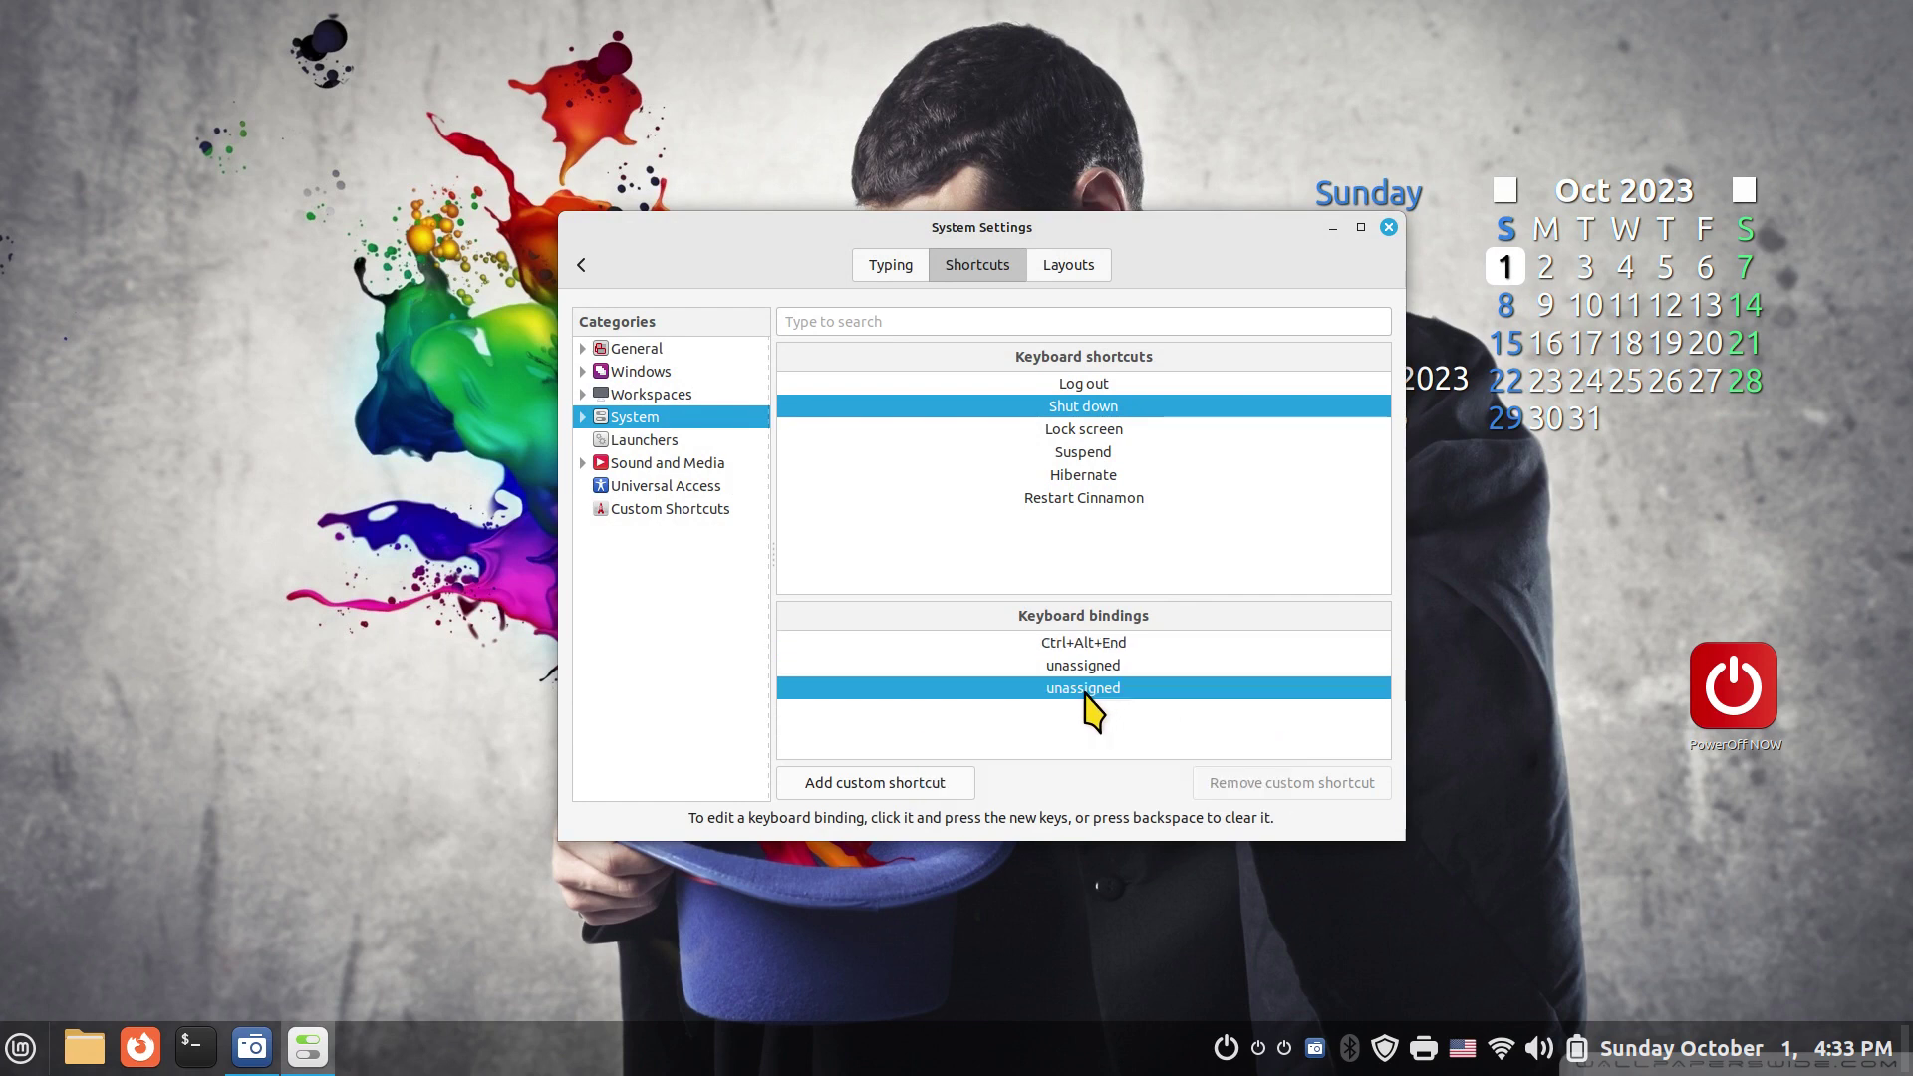
{"action": "left_click", "coordinate": [1086, 694]}
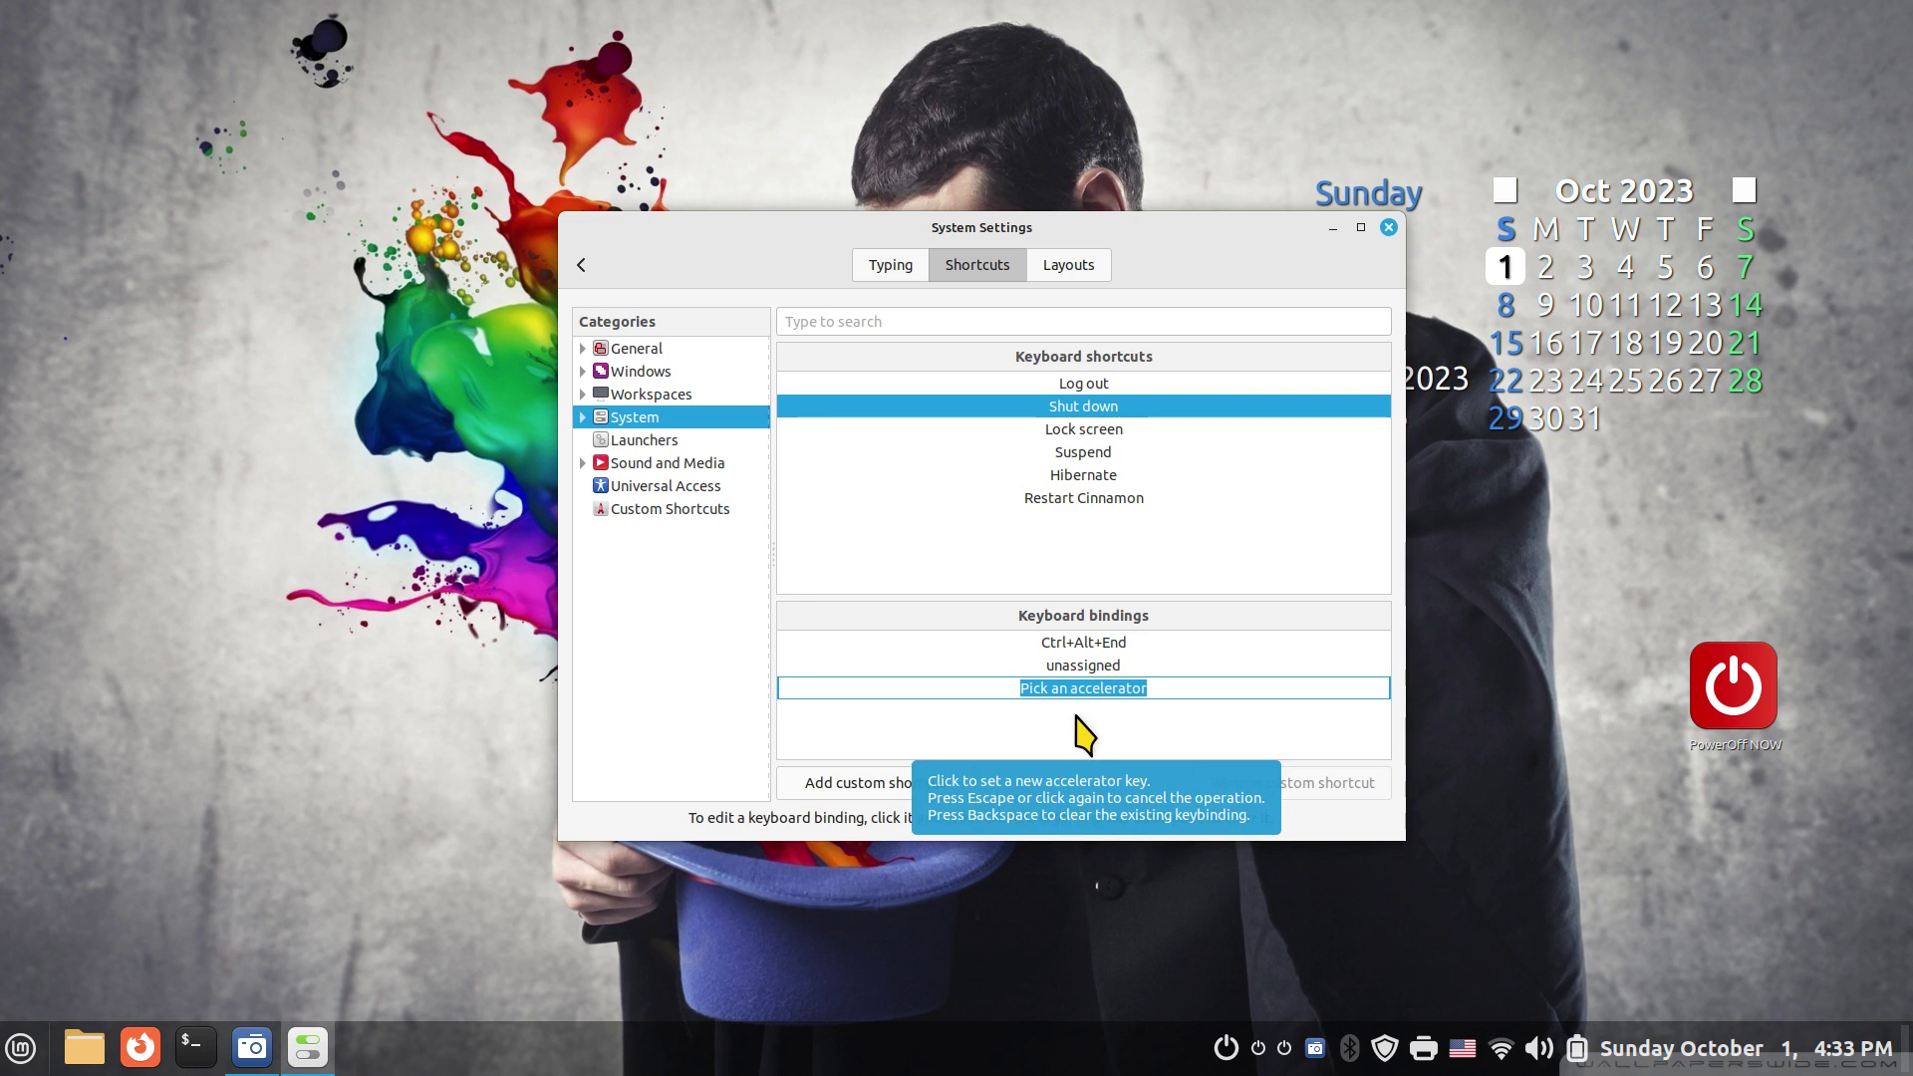
{"action": "key", "text": "alt+F12"}
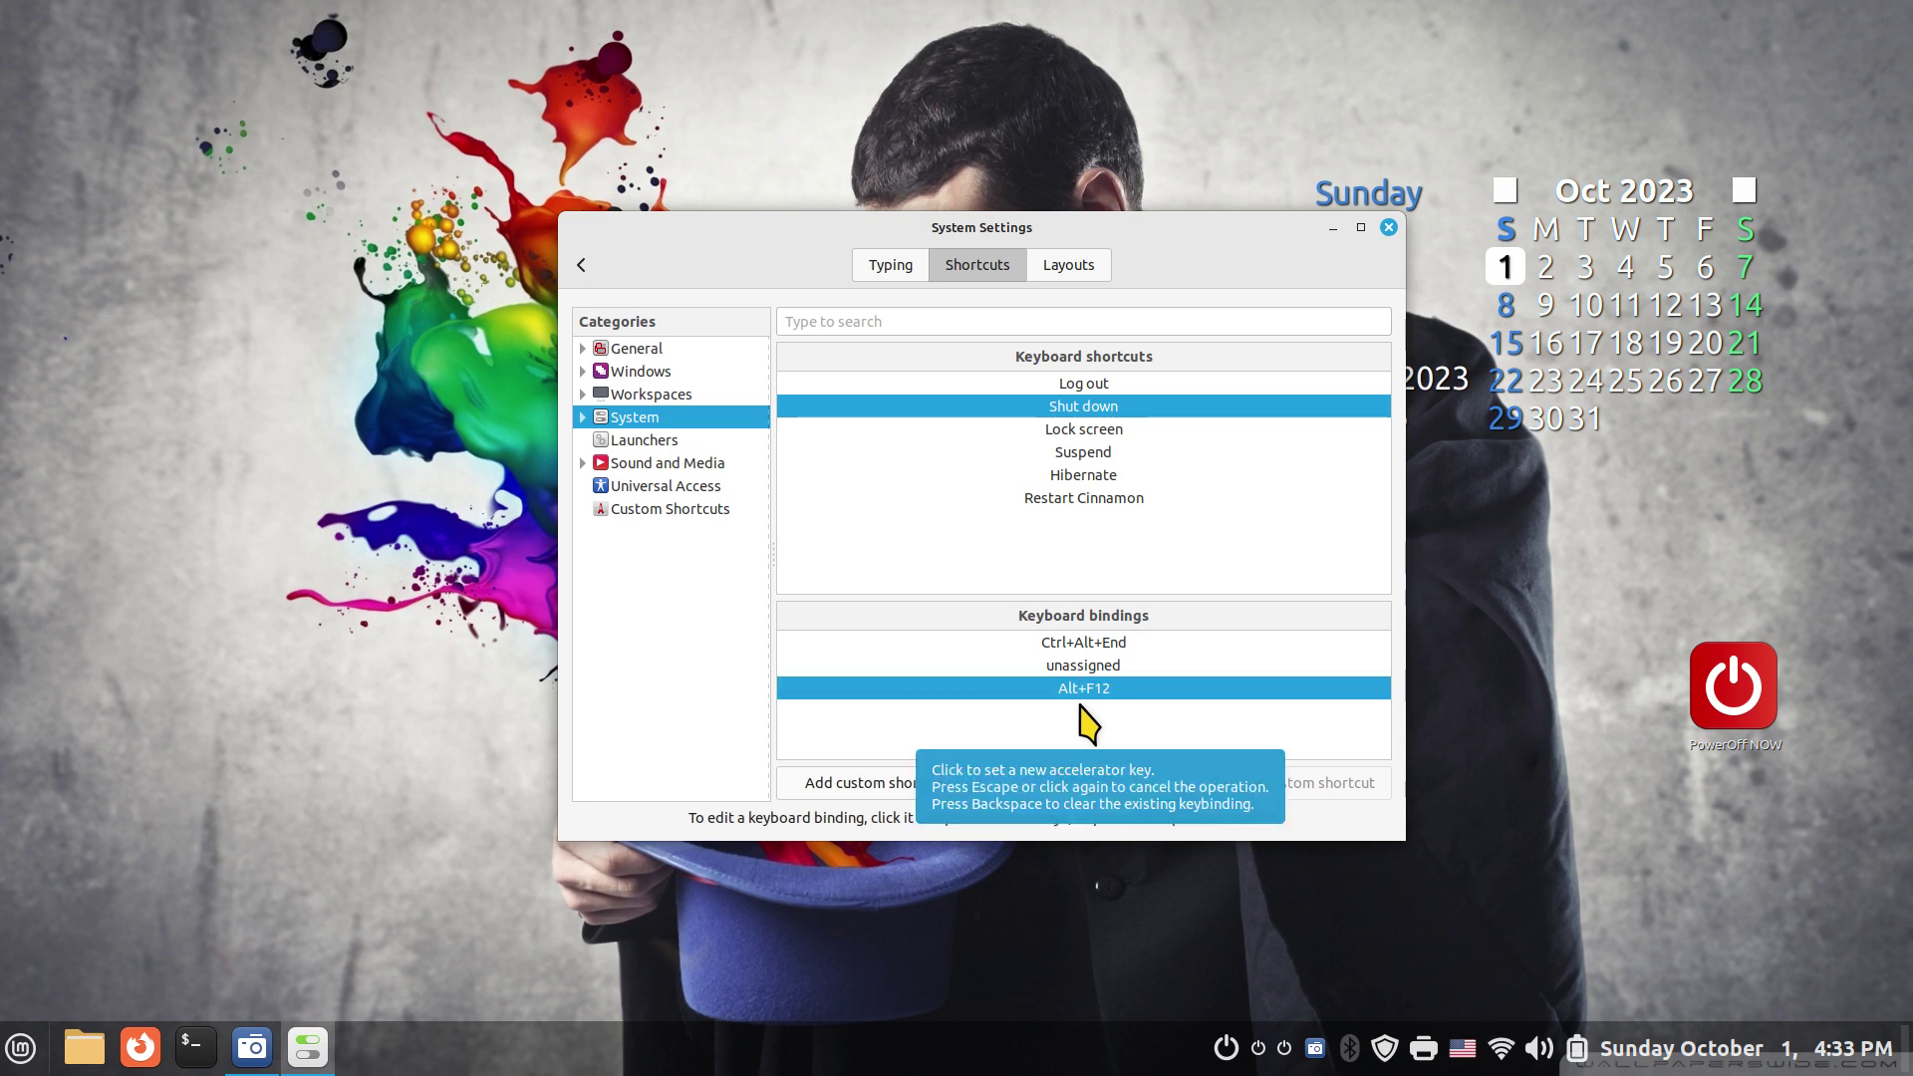
Step: Test the Alt+F12 shutdown shortcut with the keyboard layout chart displayed, then dismiss the confirmation and close the chart
{"action": "left_click", "coordinate": [1463, 1049]}
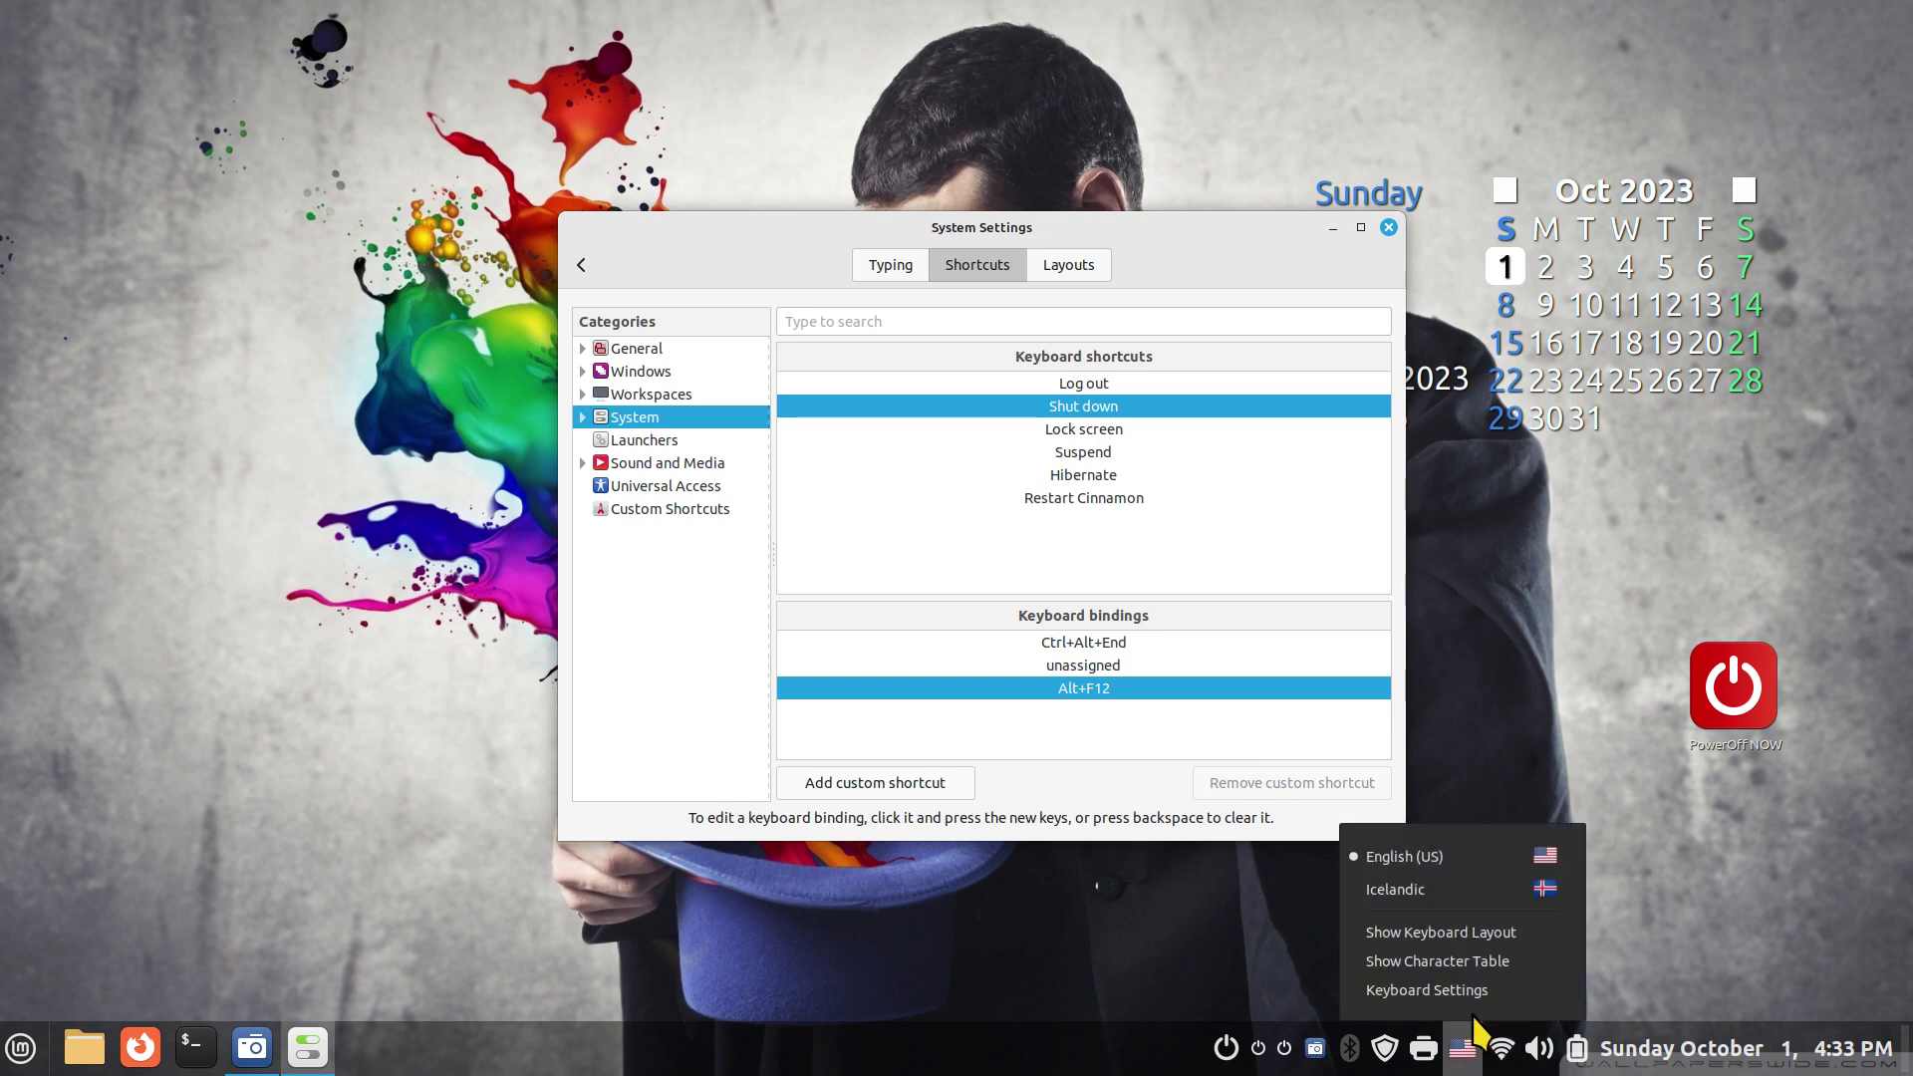
{"action": "left_click", "coordinate": [1477, 933]}
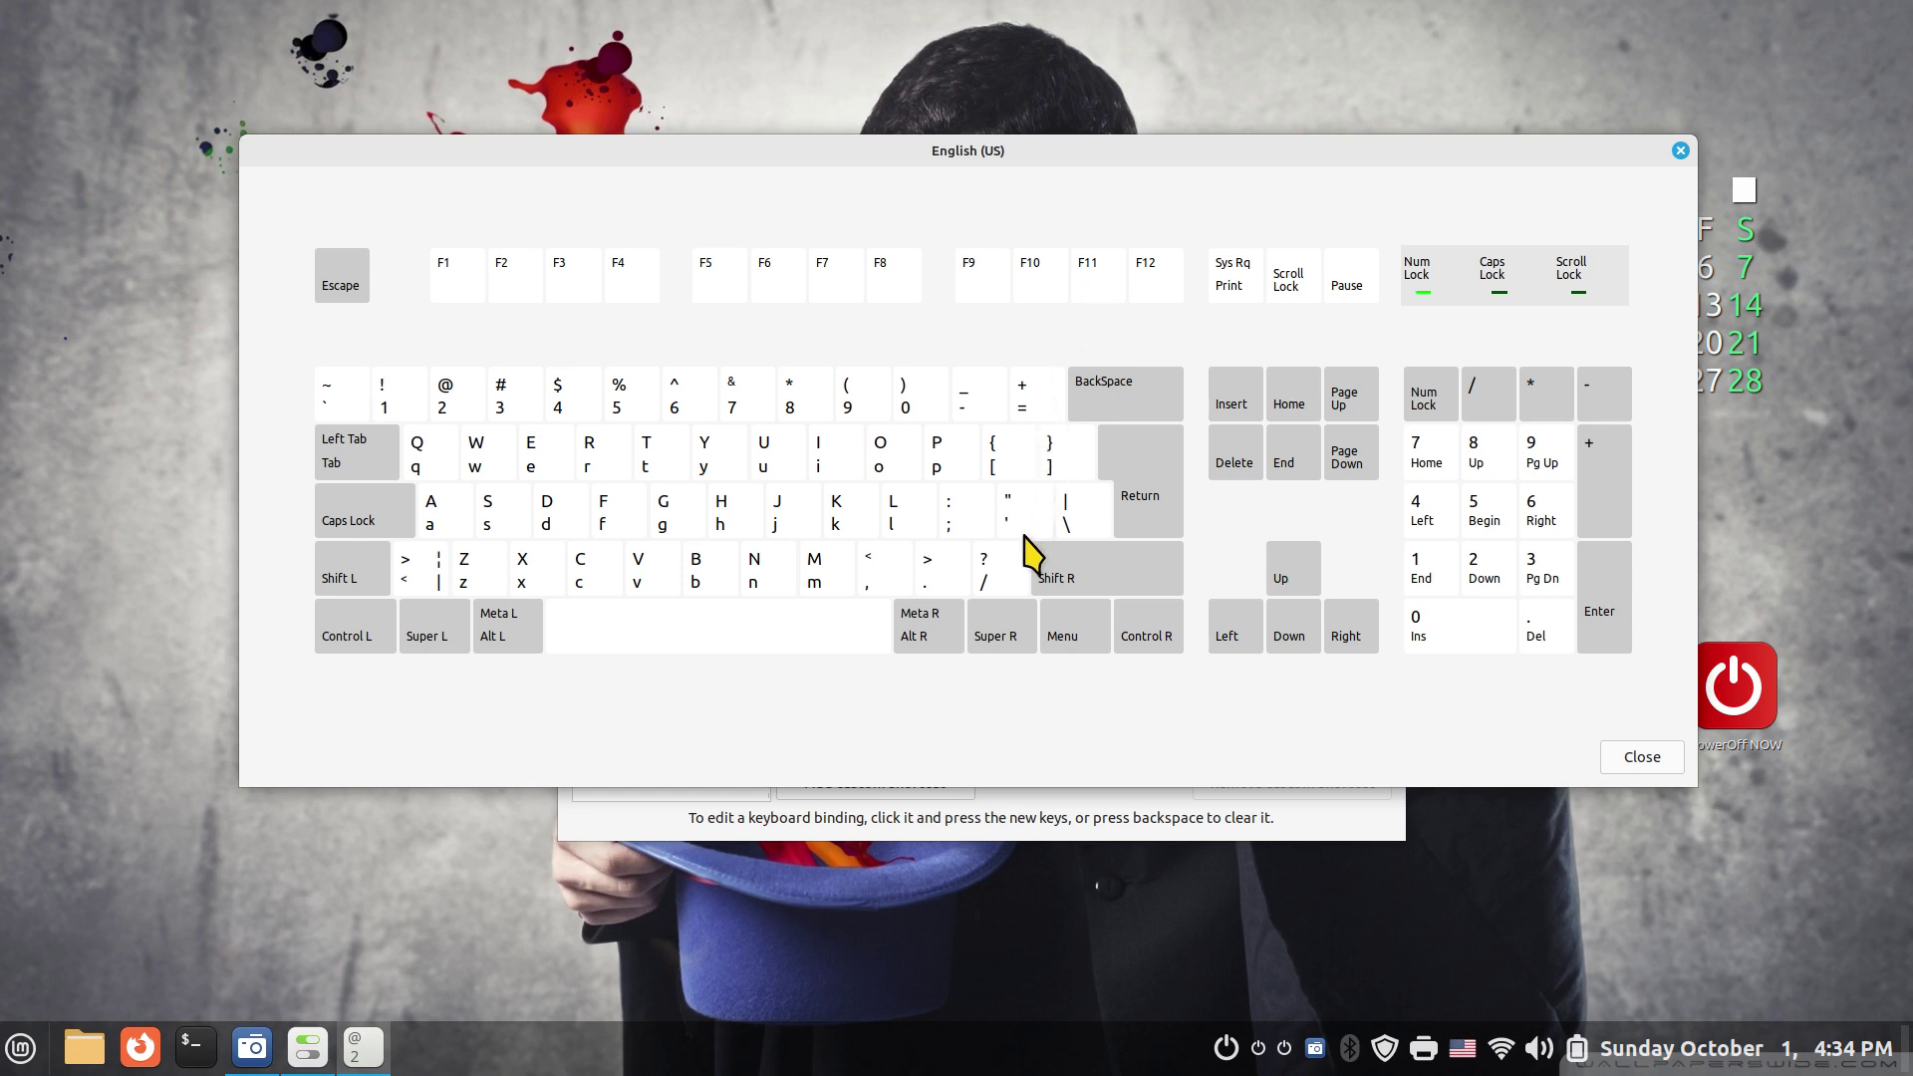
{"action": "key", "text": "alt"}
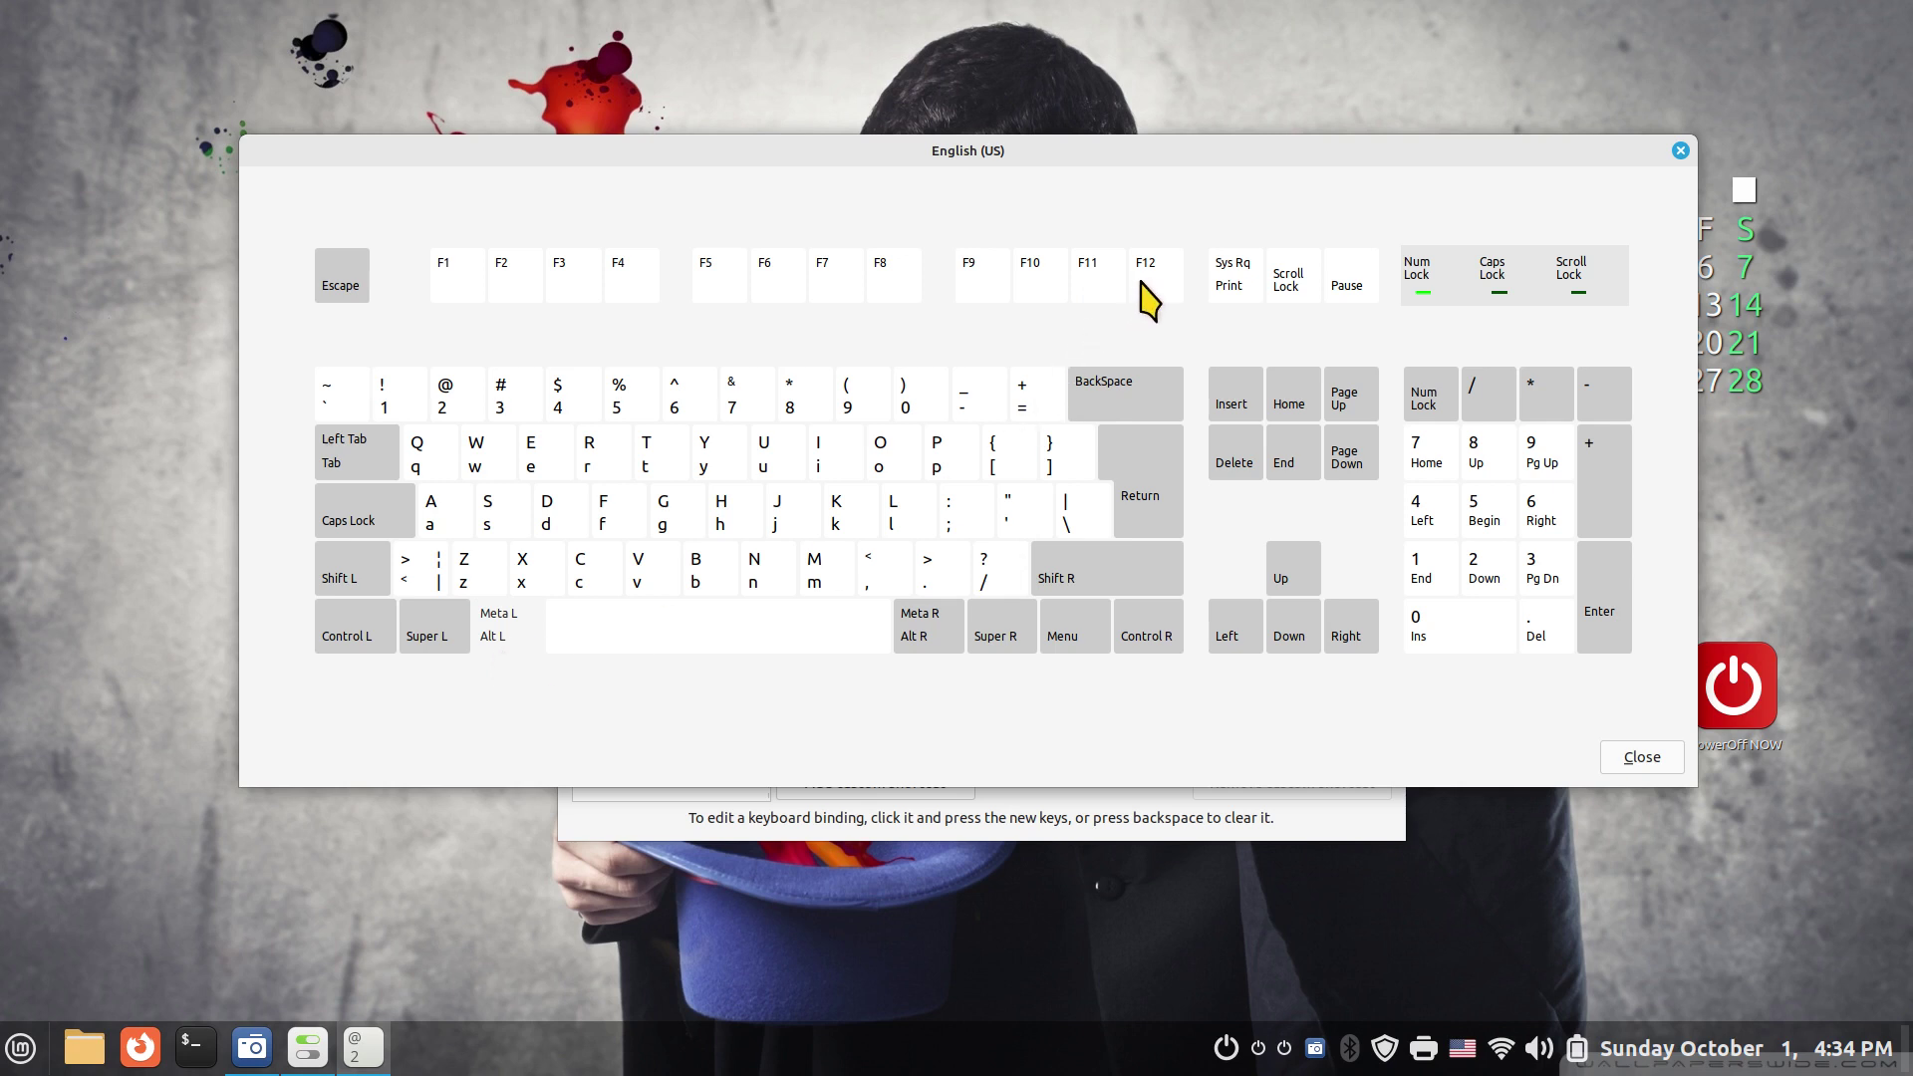
{"action": "key", "text": "alt+F12"}
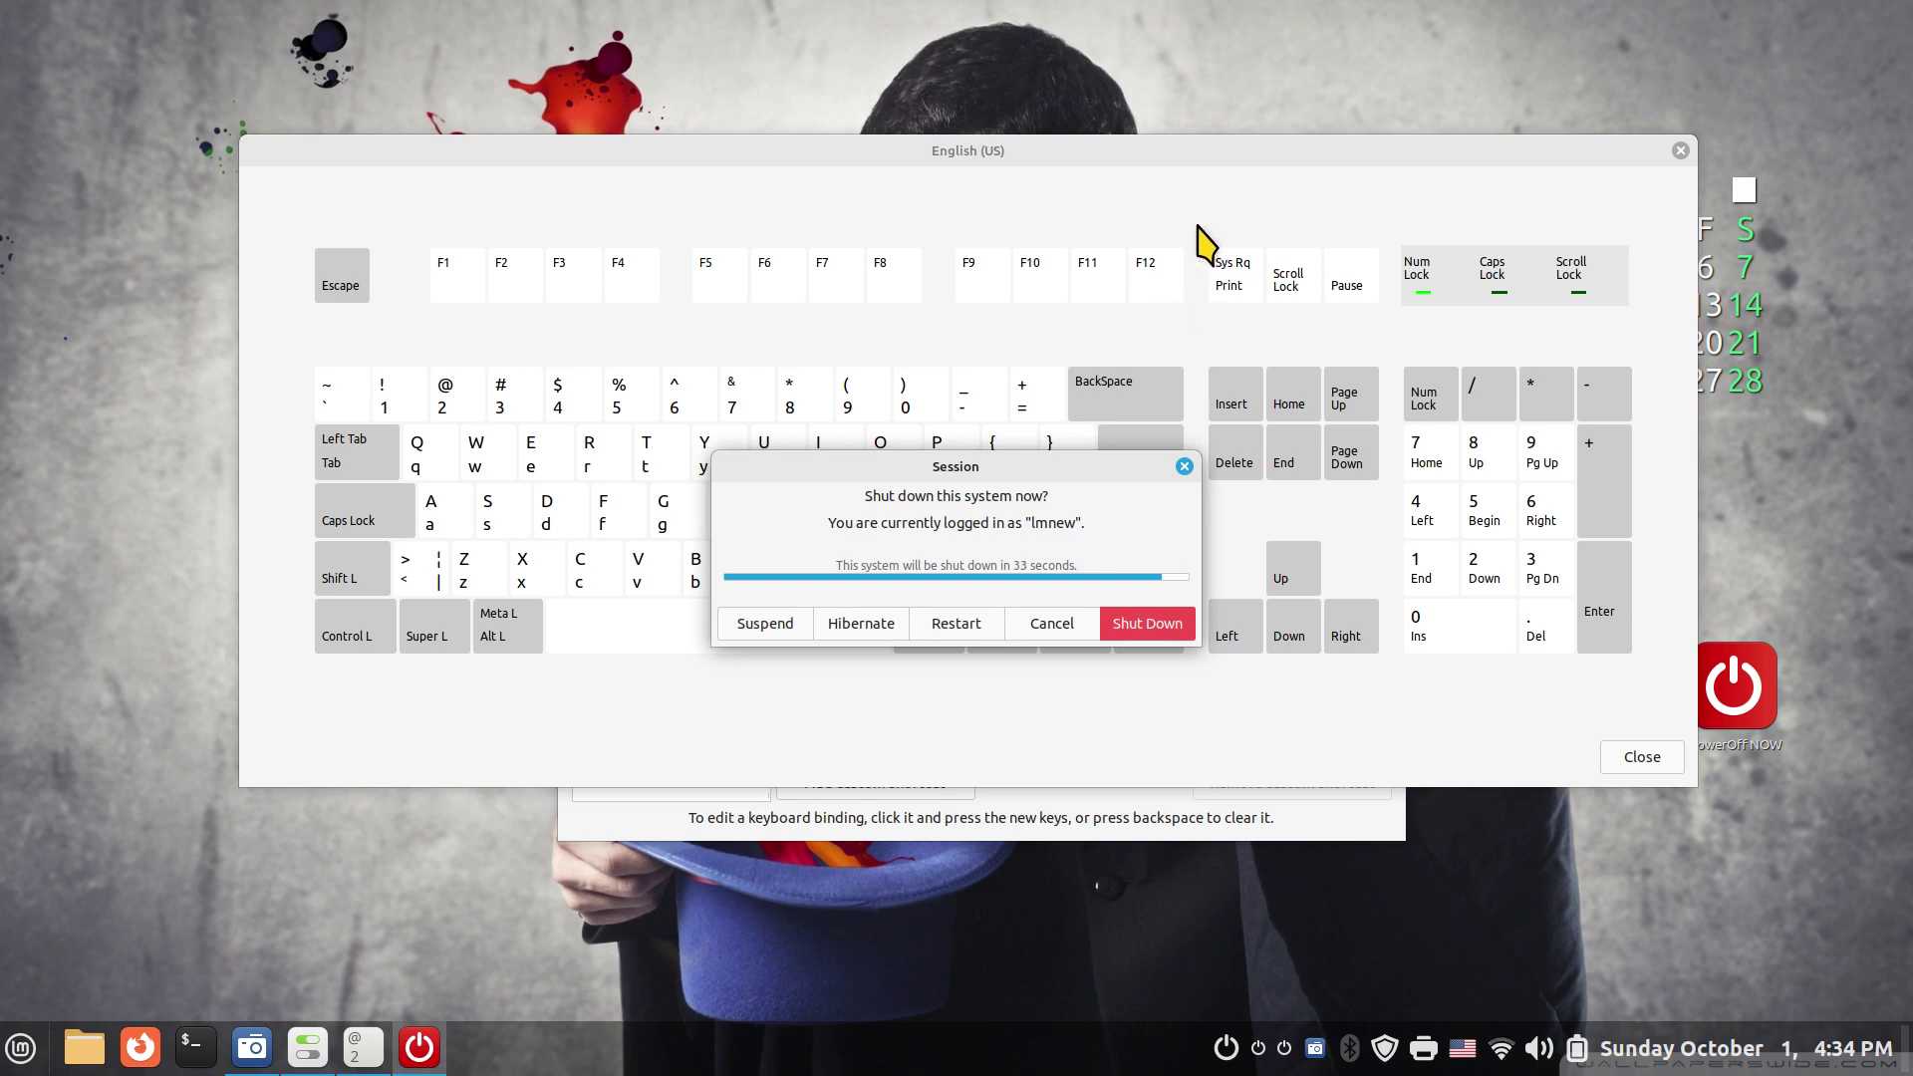
{"action": "left_click", "coordinate": [1184, 467]}
{"action": "left_click", "coordinate": [1680, 150]}
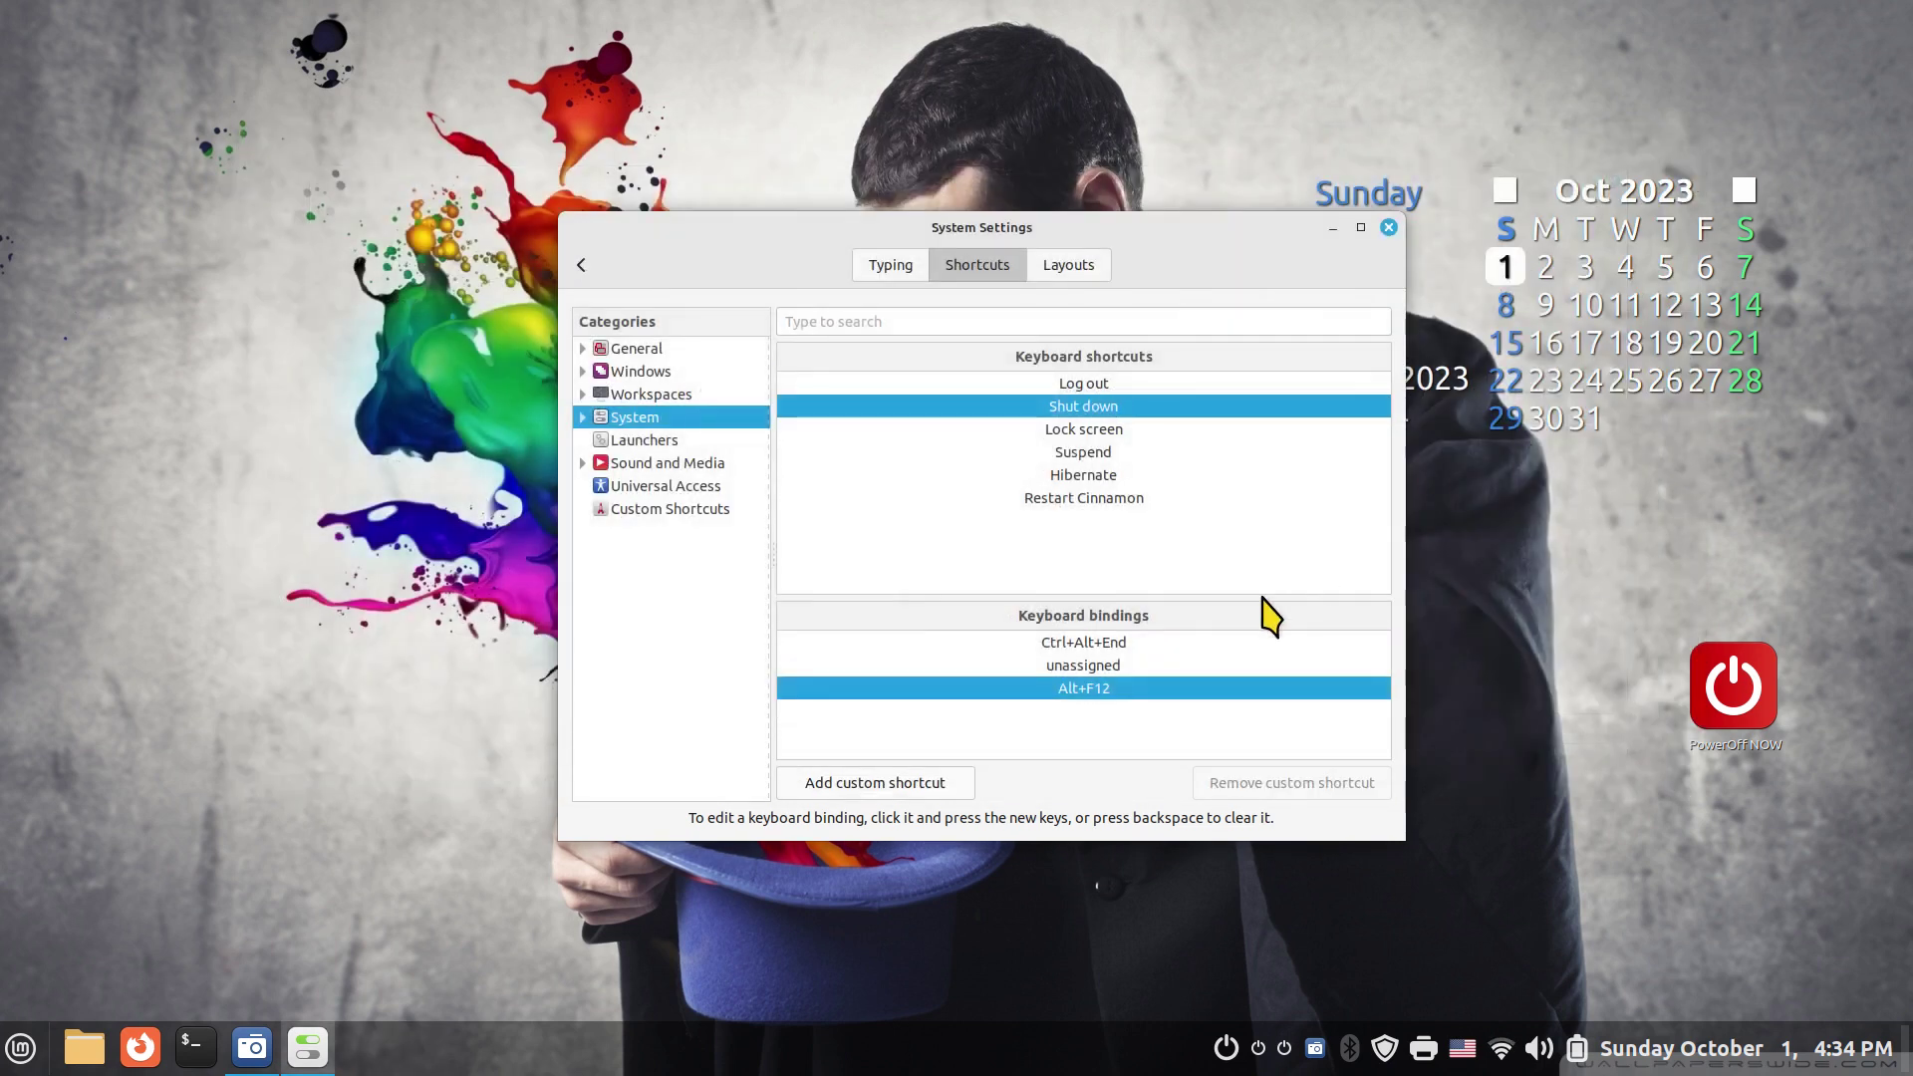
Step: Change the third Shut down binding to F12, test the shortcut, and dismiss the shutdown confirmation
{"action": "left_click", "coordinate": [1132, 697]}
{"action": "key", "text": "F12"}
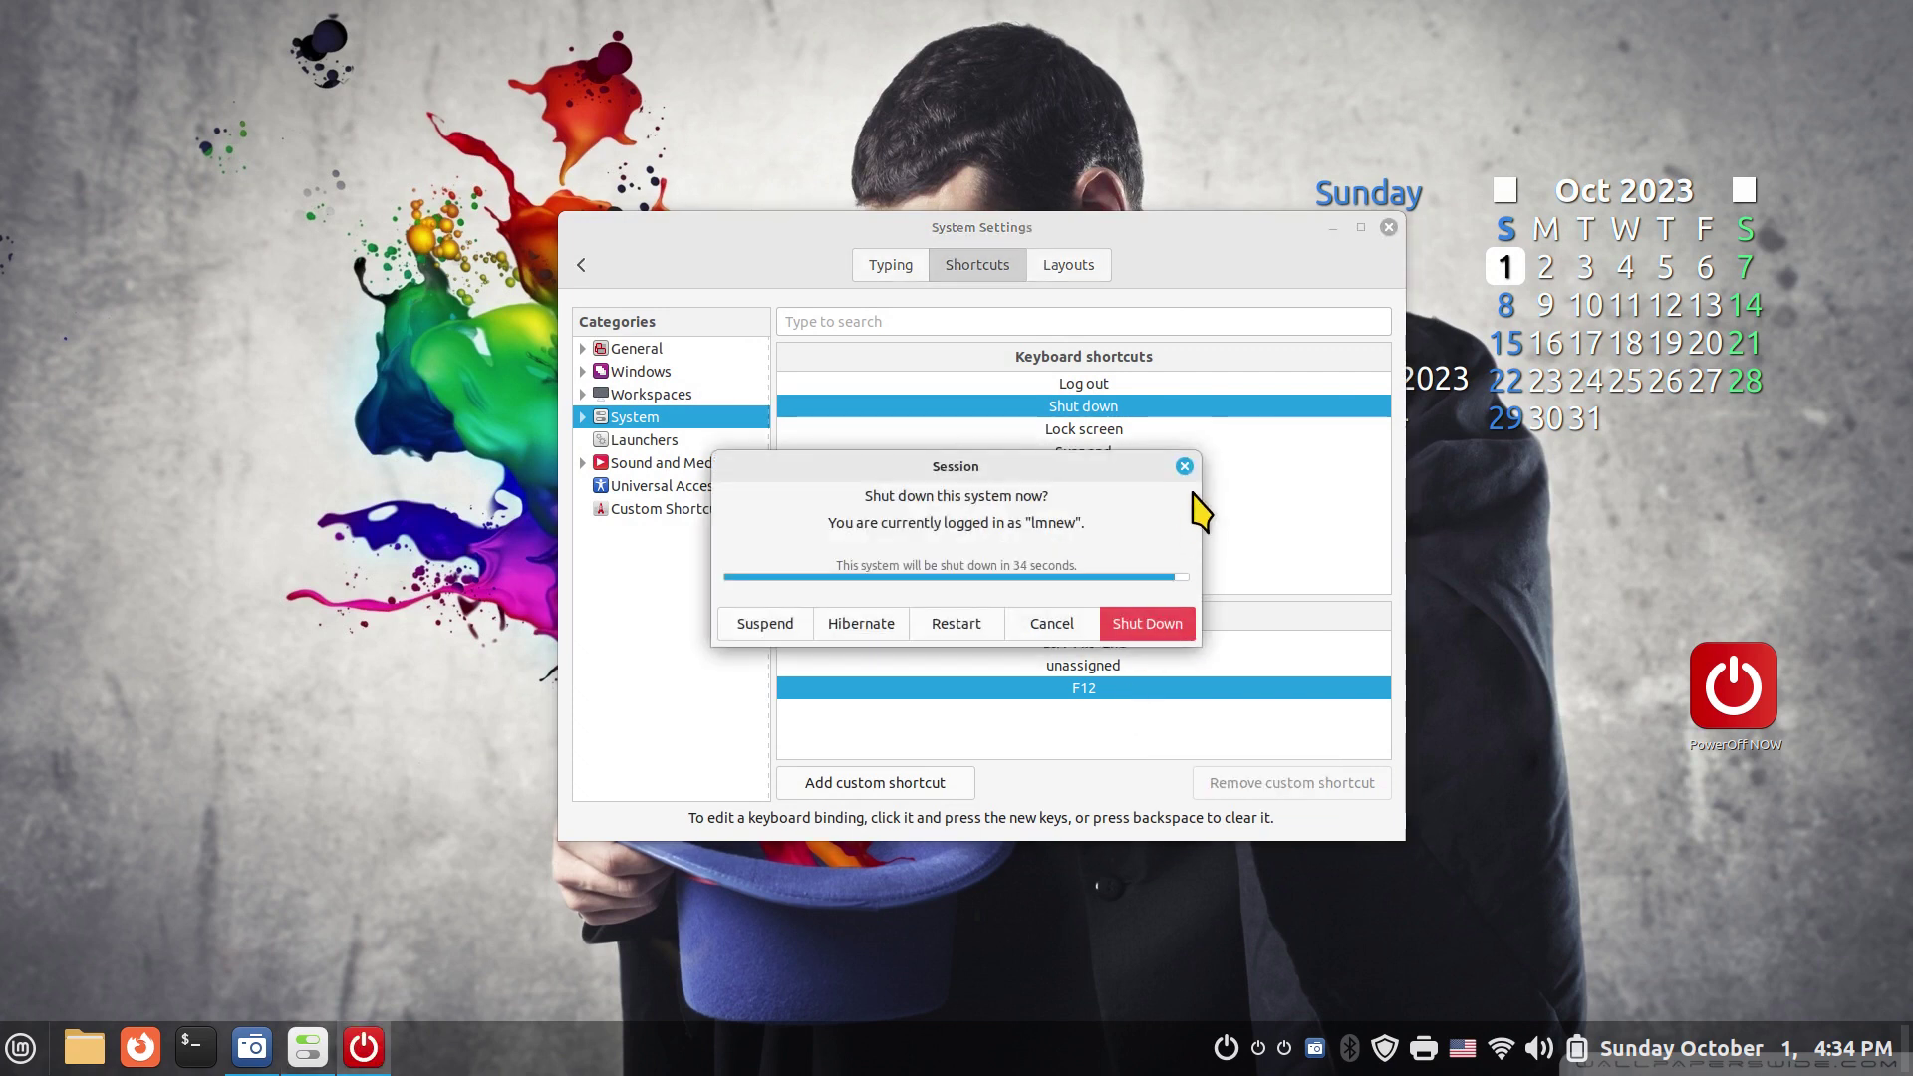
{"action": "left_click", "coordinate": [1183, 466]}
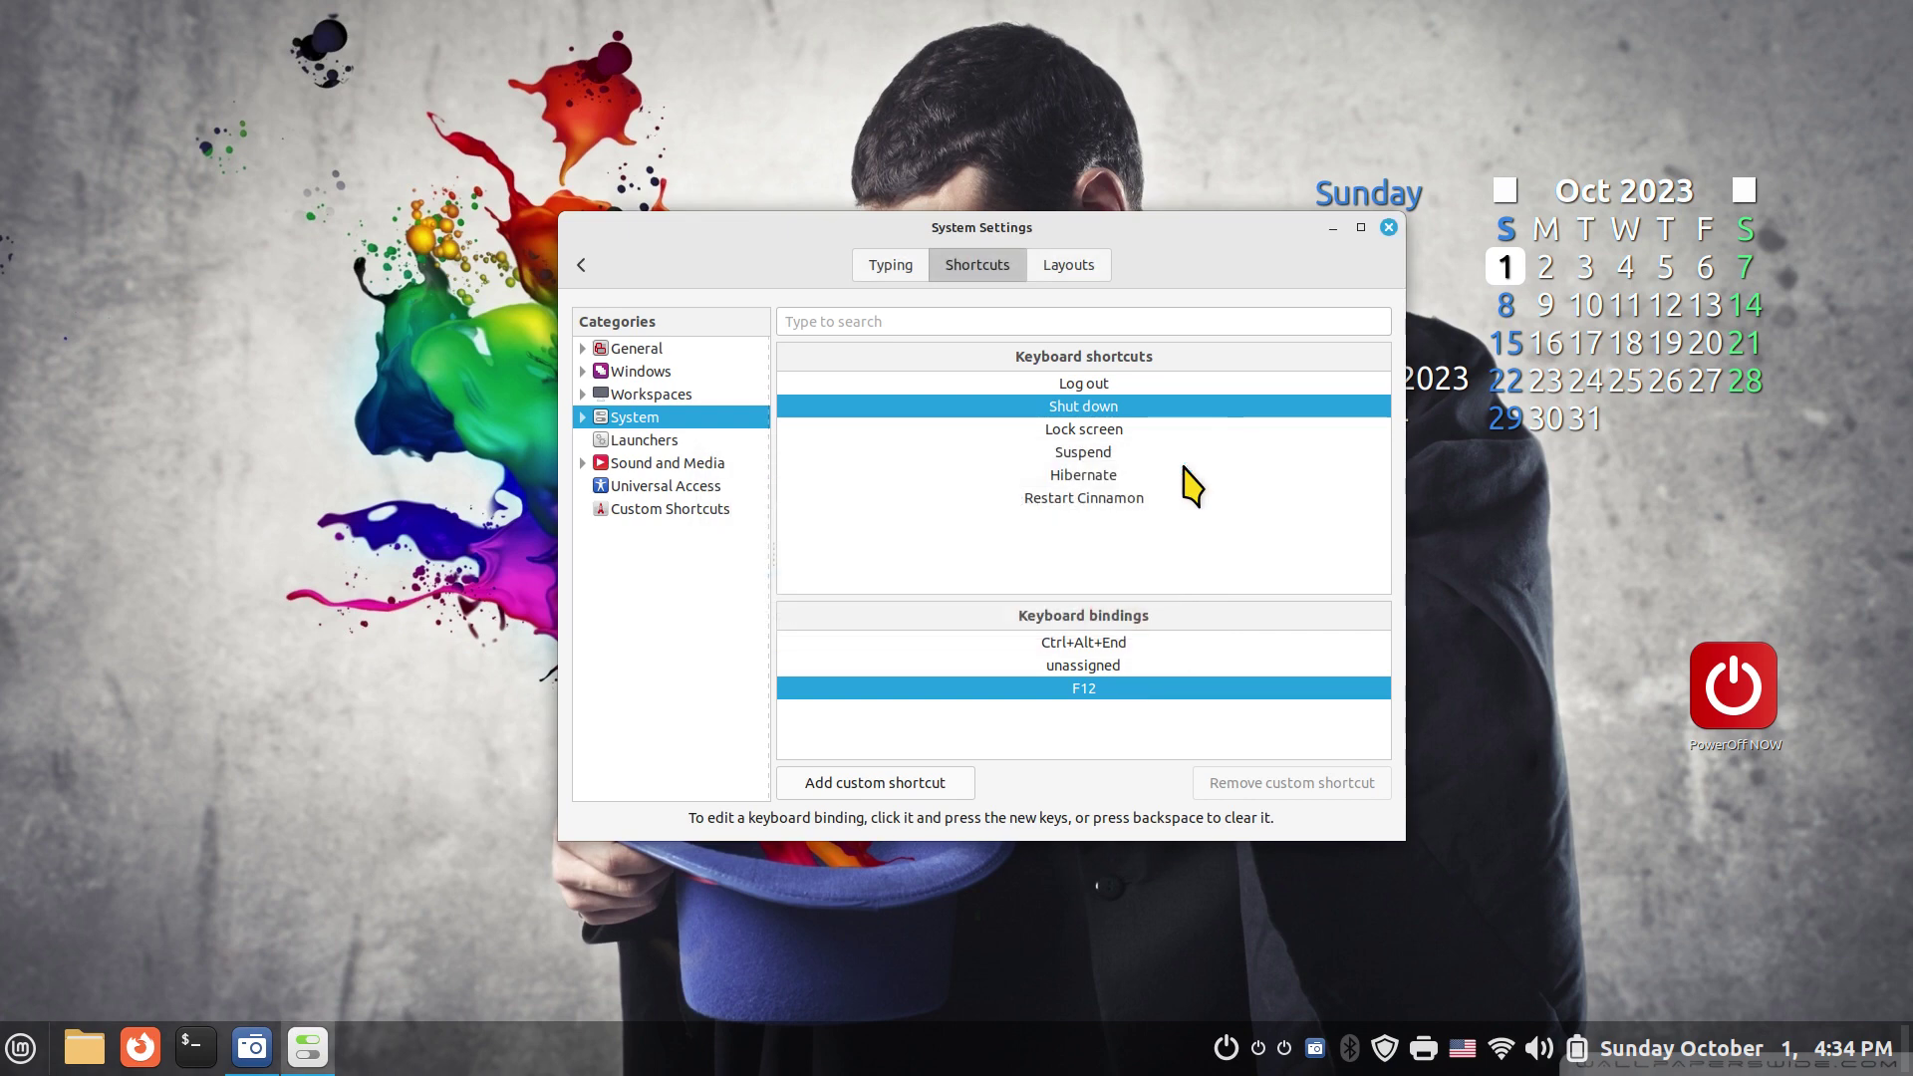
Step: Disable the timer for logging out or shutting down in the General settings, and return to the Hardware section of the settings overview
{"action": "left_click", "coordinate": [581, 264]}
{"action": "scroll", "coordinate": [888, 542], "scroll_direction": "up", "scroll_amount": 3}
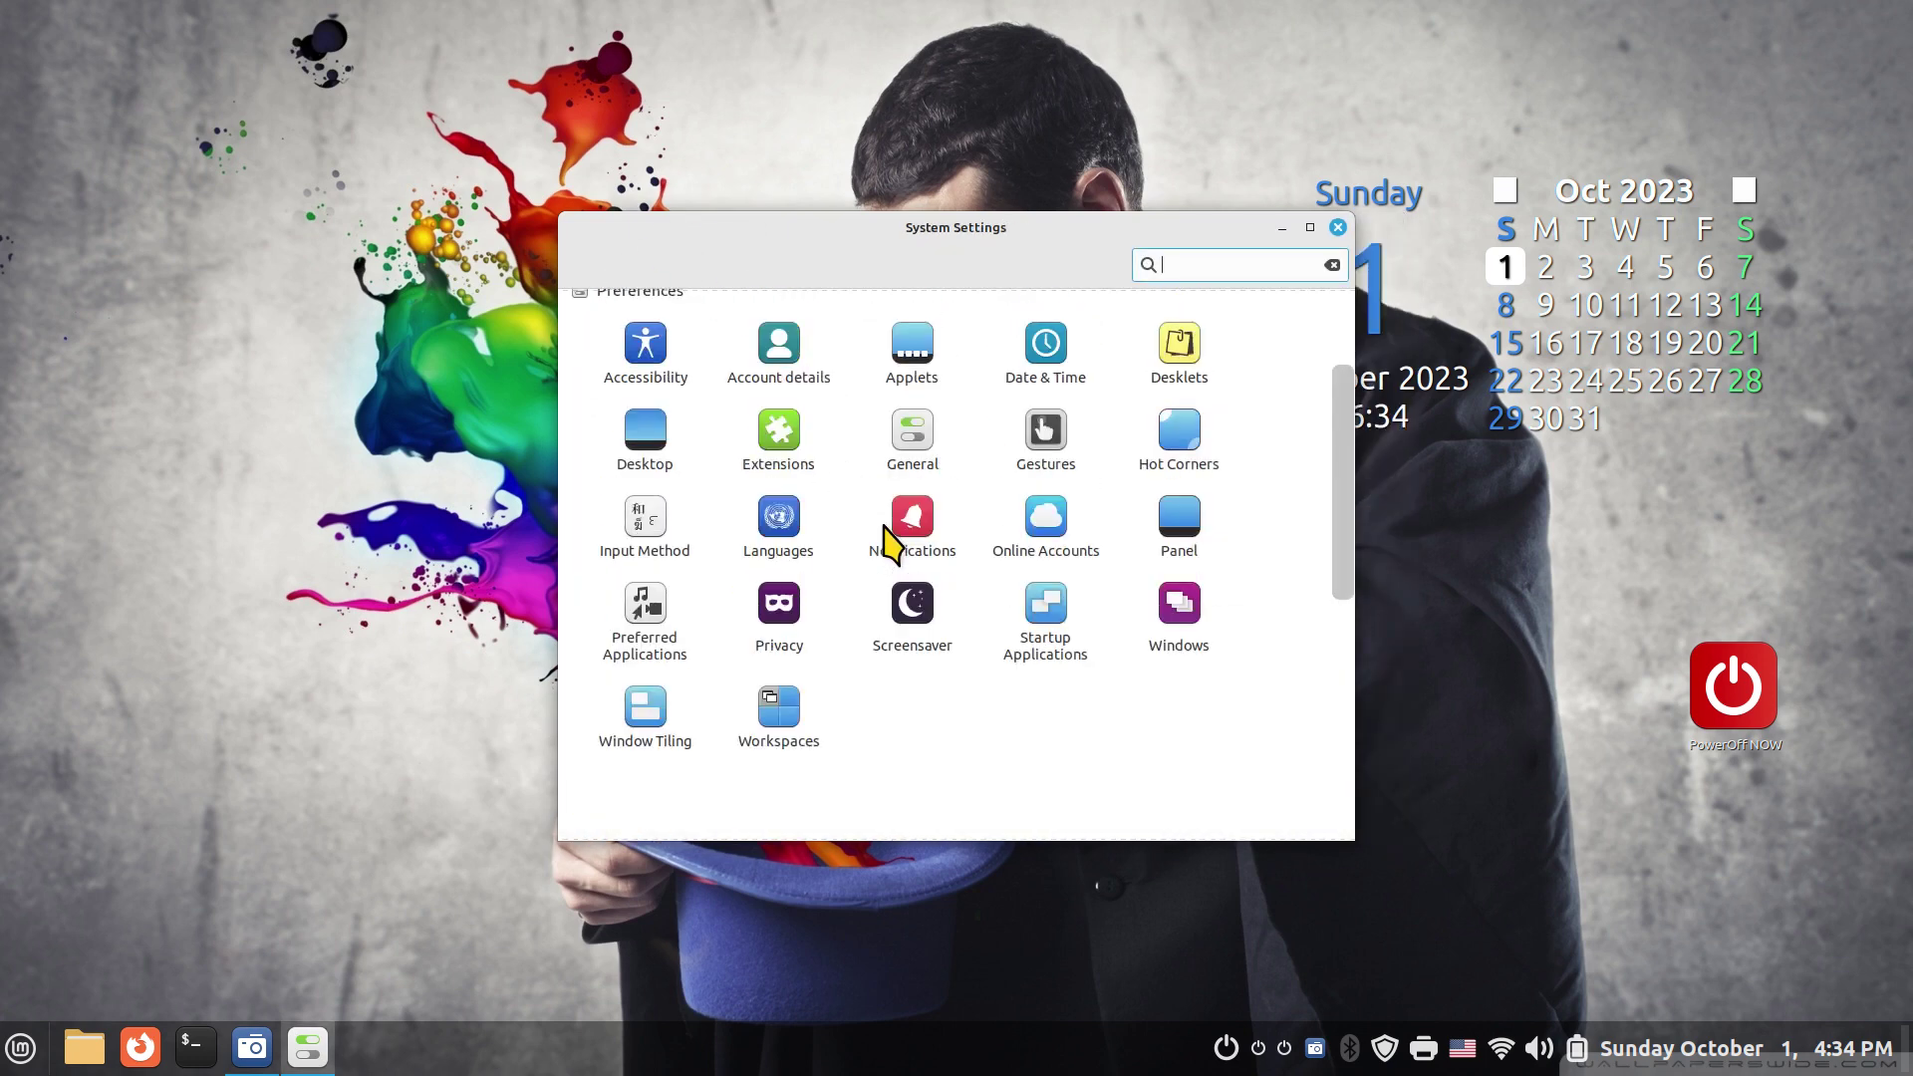
{"action": "left_click", "coordinate": [917, 424]}
{"action": "left_click", "coordinate": [1192, 455]}
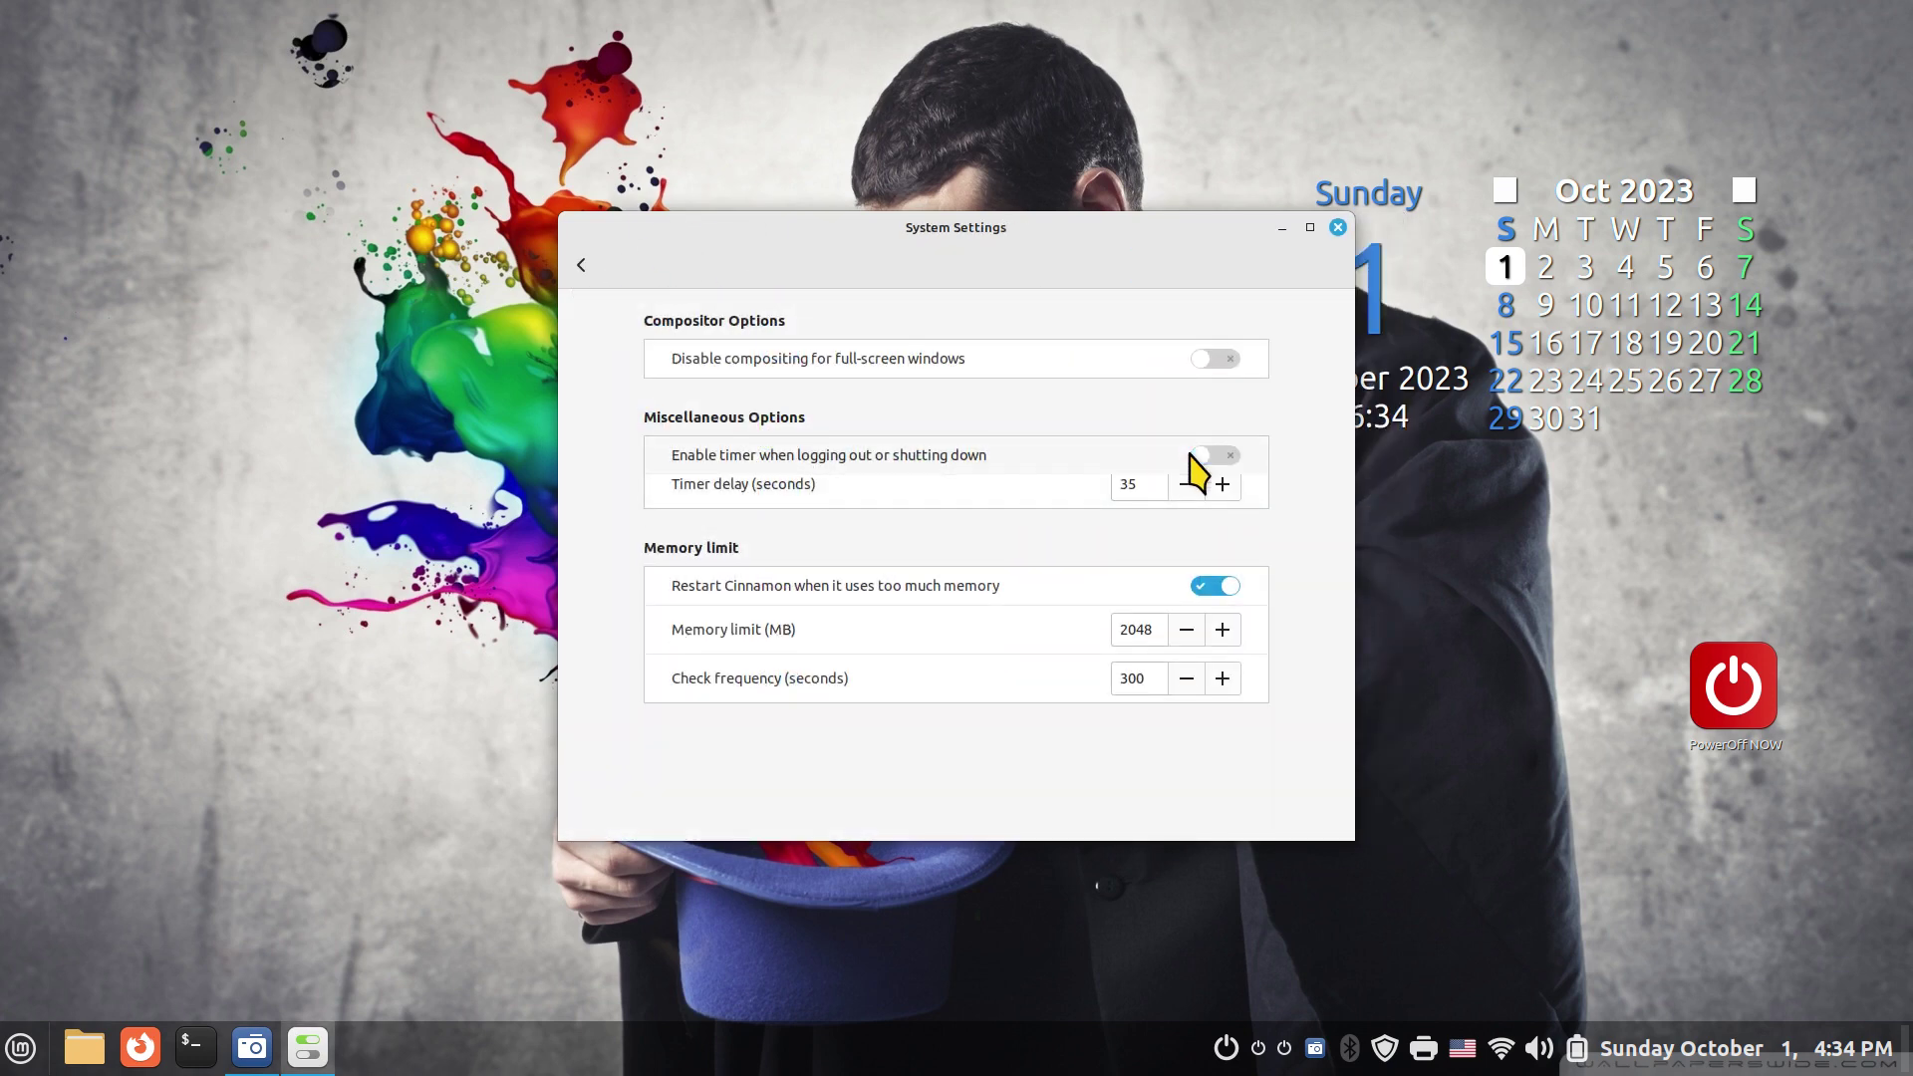
{"action": "left_click", "coordinate": [582, 265]}
{"action": "scroll", "coordinate": [667, 626], "scroll_direction": "down", "scroll_amount": 5}
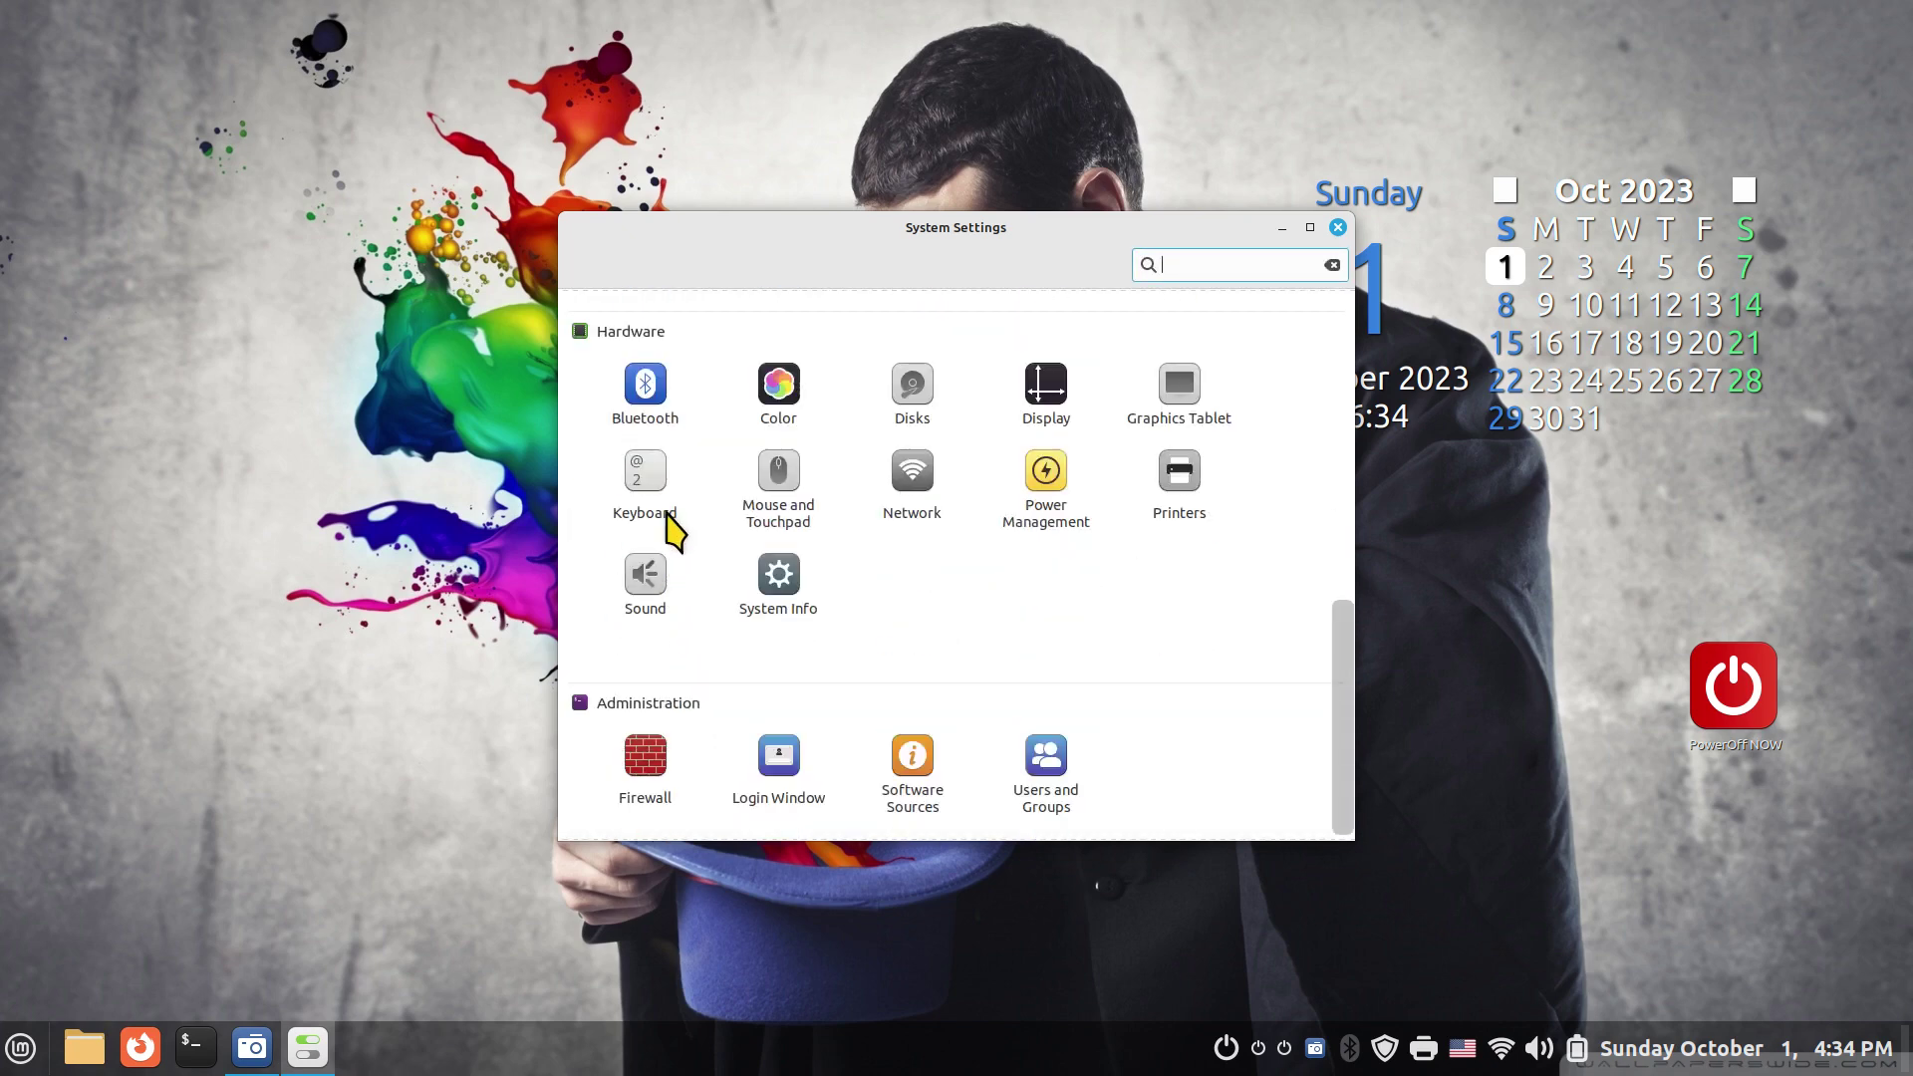
Step: Open the keyboard shortcuts settings, test the F12 shutdown shortcut, and dismiss the shutdown confirmation
{"action": "left_click", "coordinate": [648, 469]}
{"action": "left_click", "coordinate": [990, 279]}
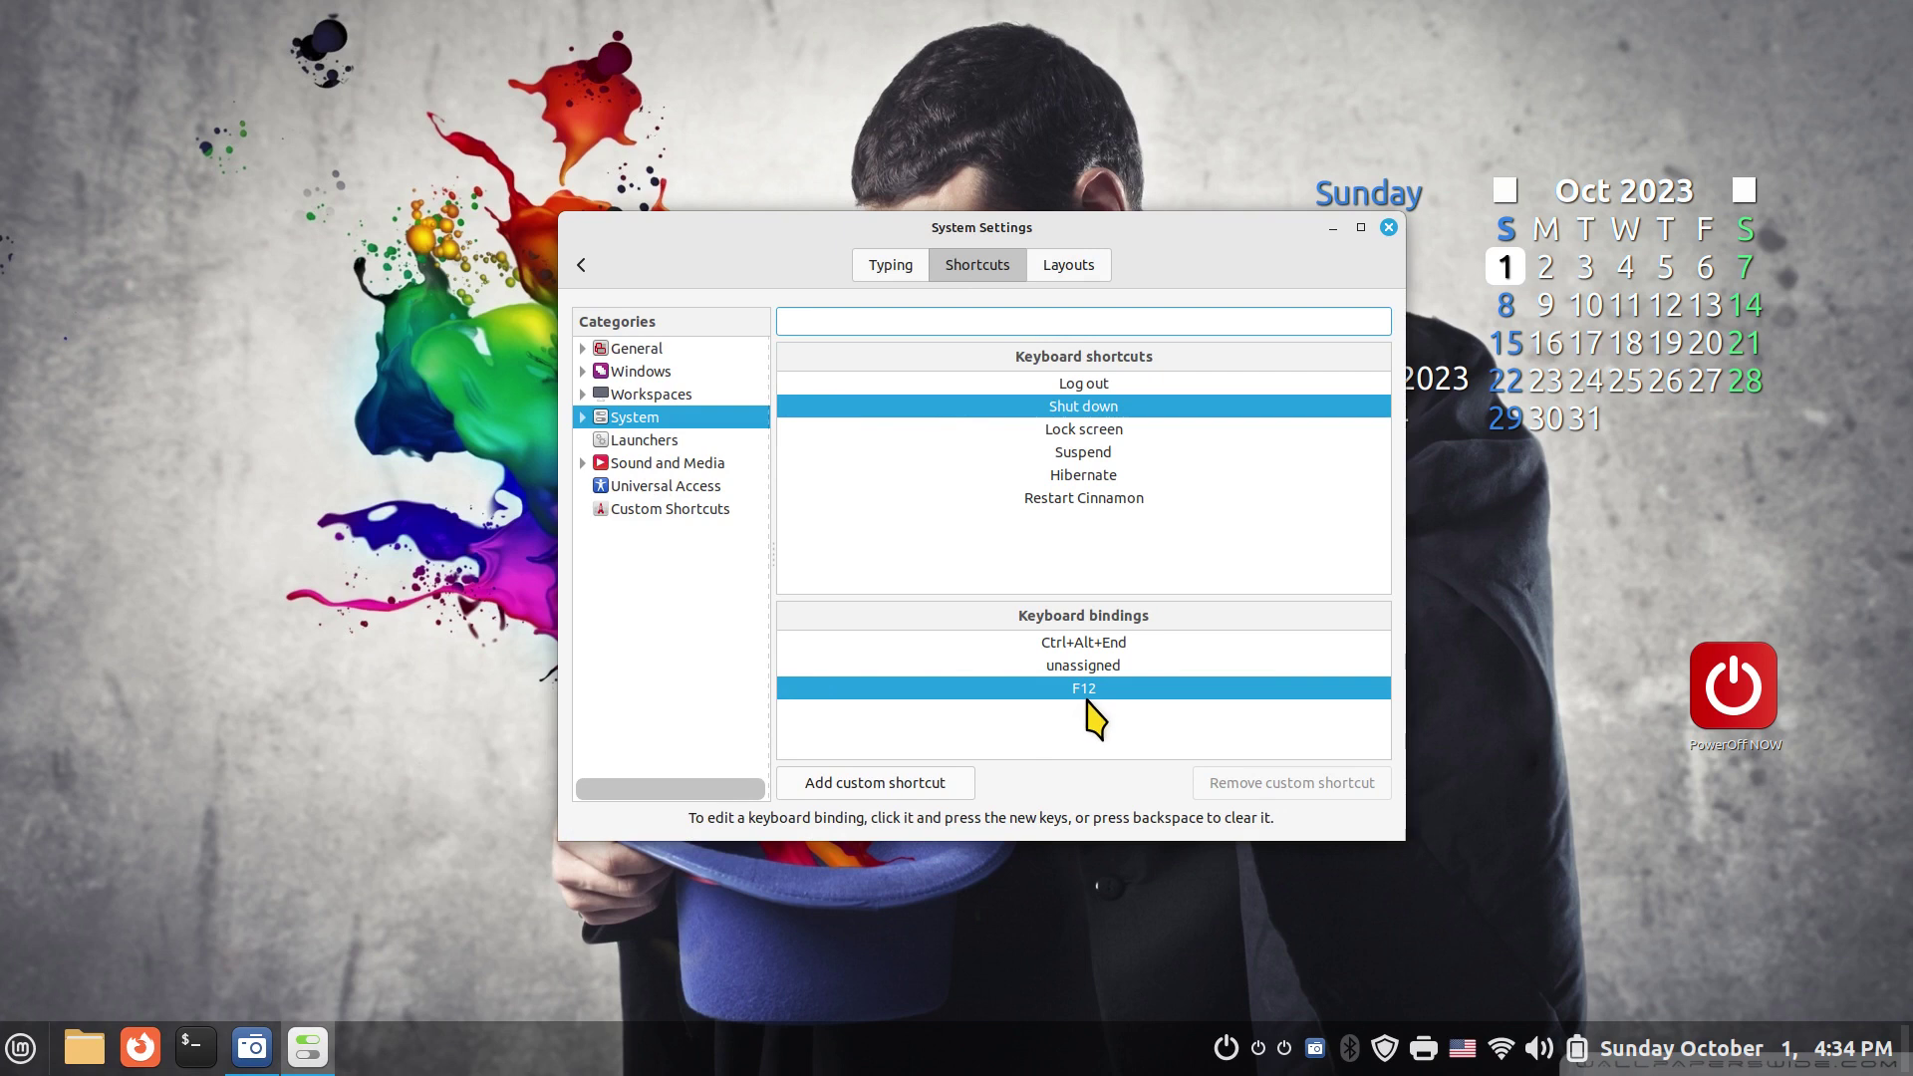
{"action": "key", "text": "F12"}
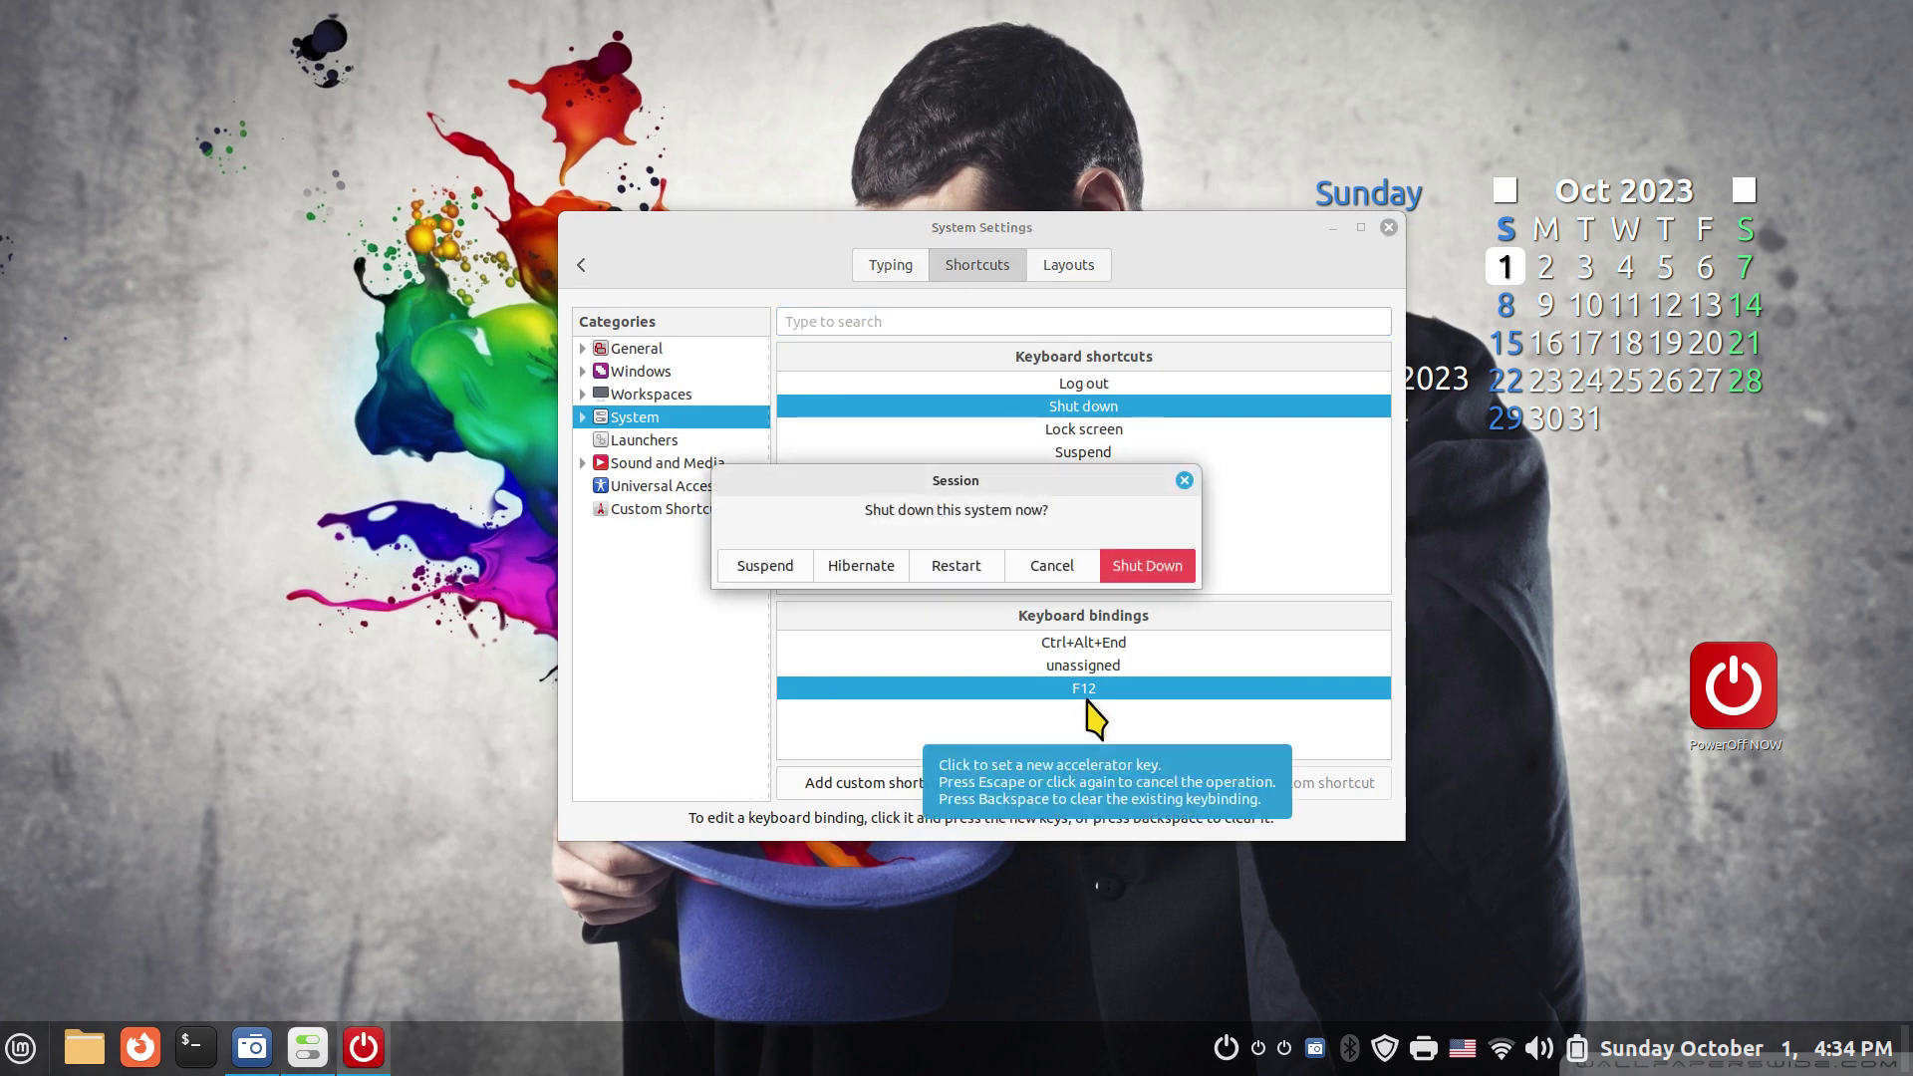
{"action": "left_click", "coordinate": [1184, 481]}
Step: Request a shutdown from the main menu and dismiss the session confirmation
{"action": "left_click", "coordinate": [20, 1047]}
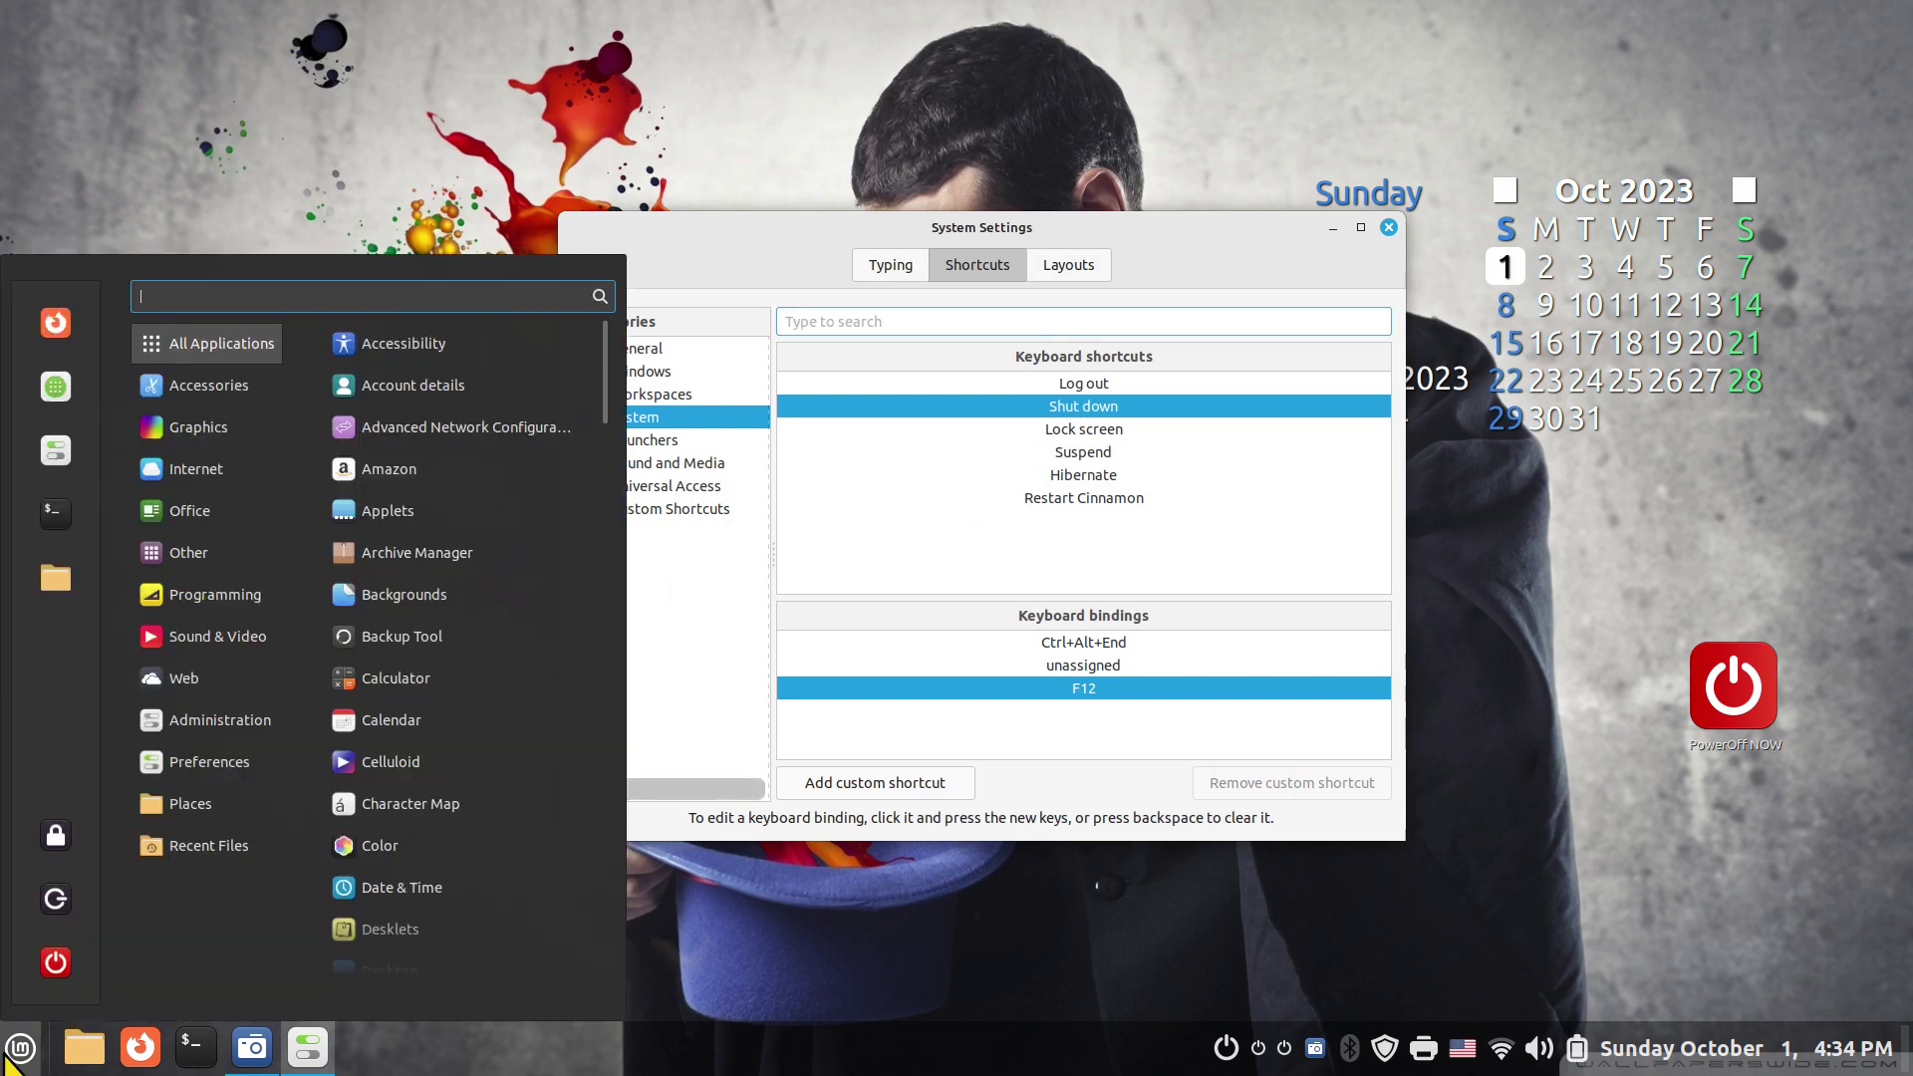
{"action": "left_click", "coordinate": [55, 963]}
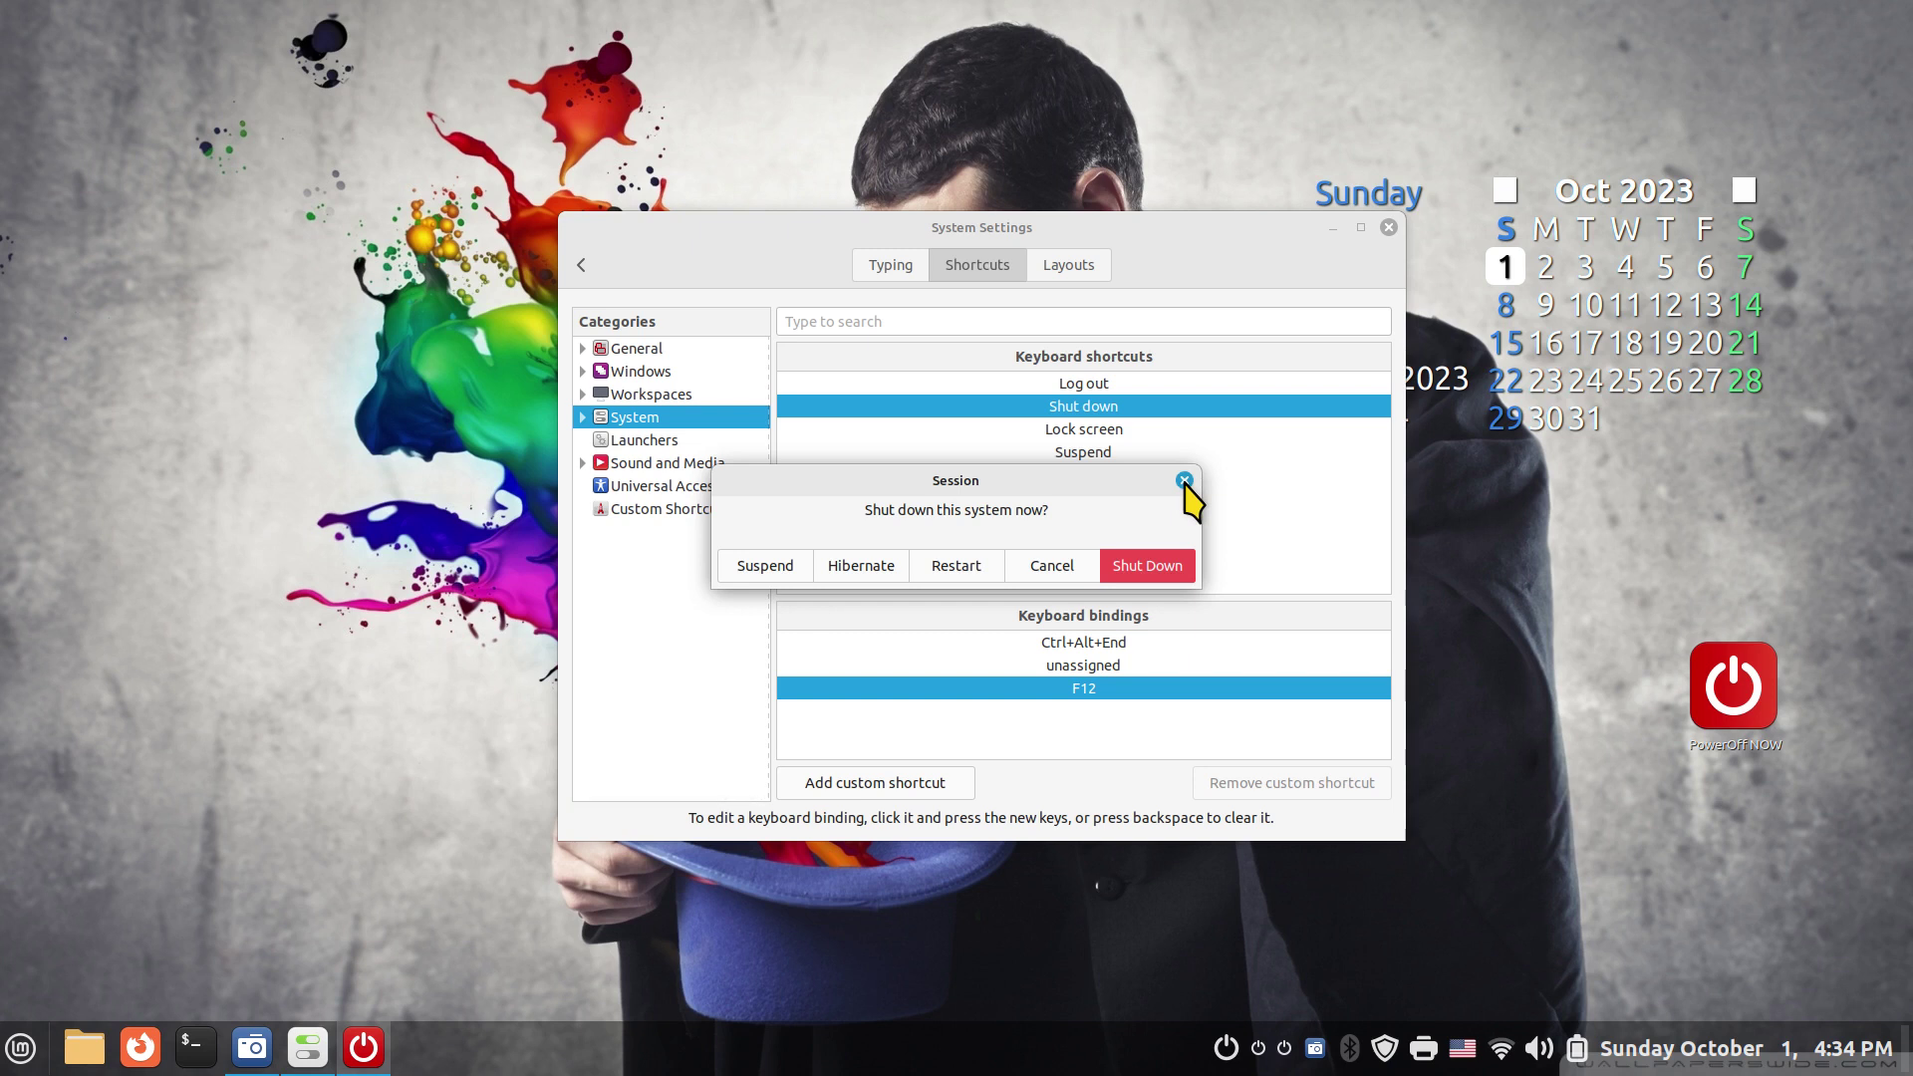
{"action": "left_click", "coordinate": [1184, 480]}
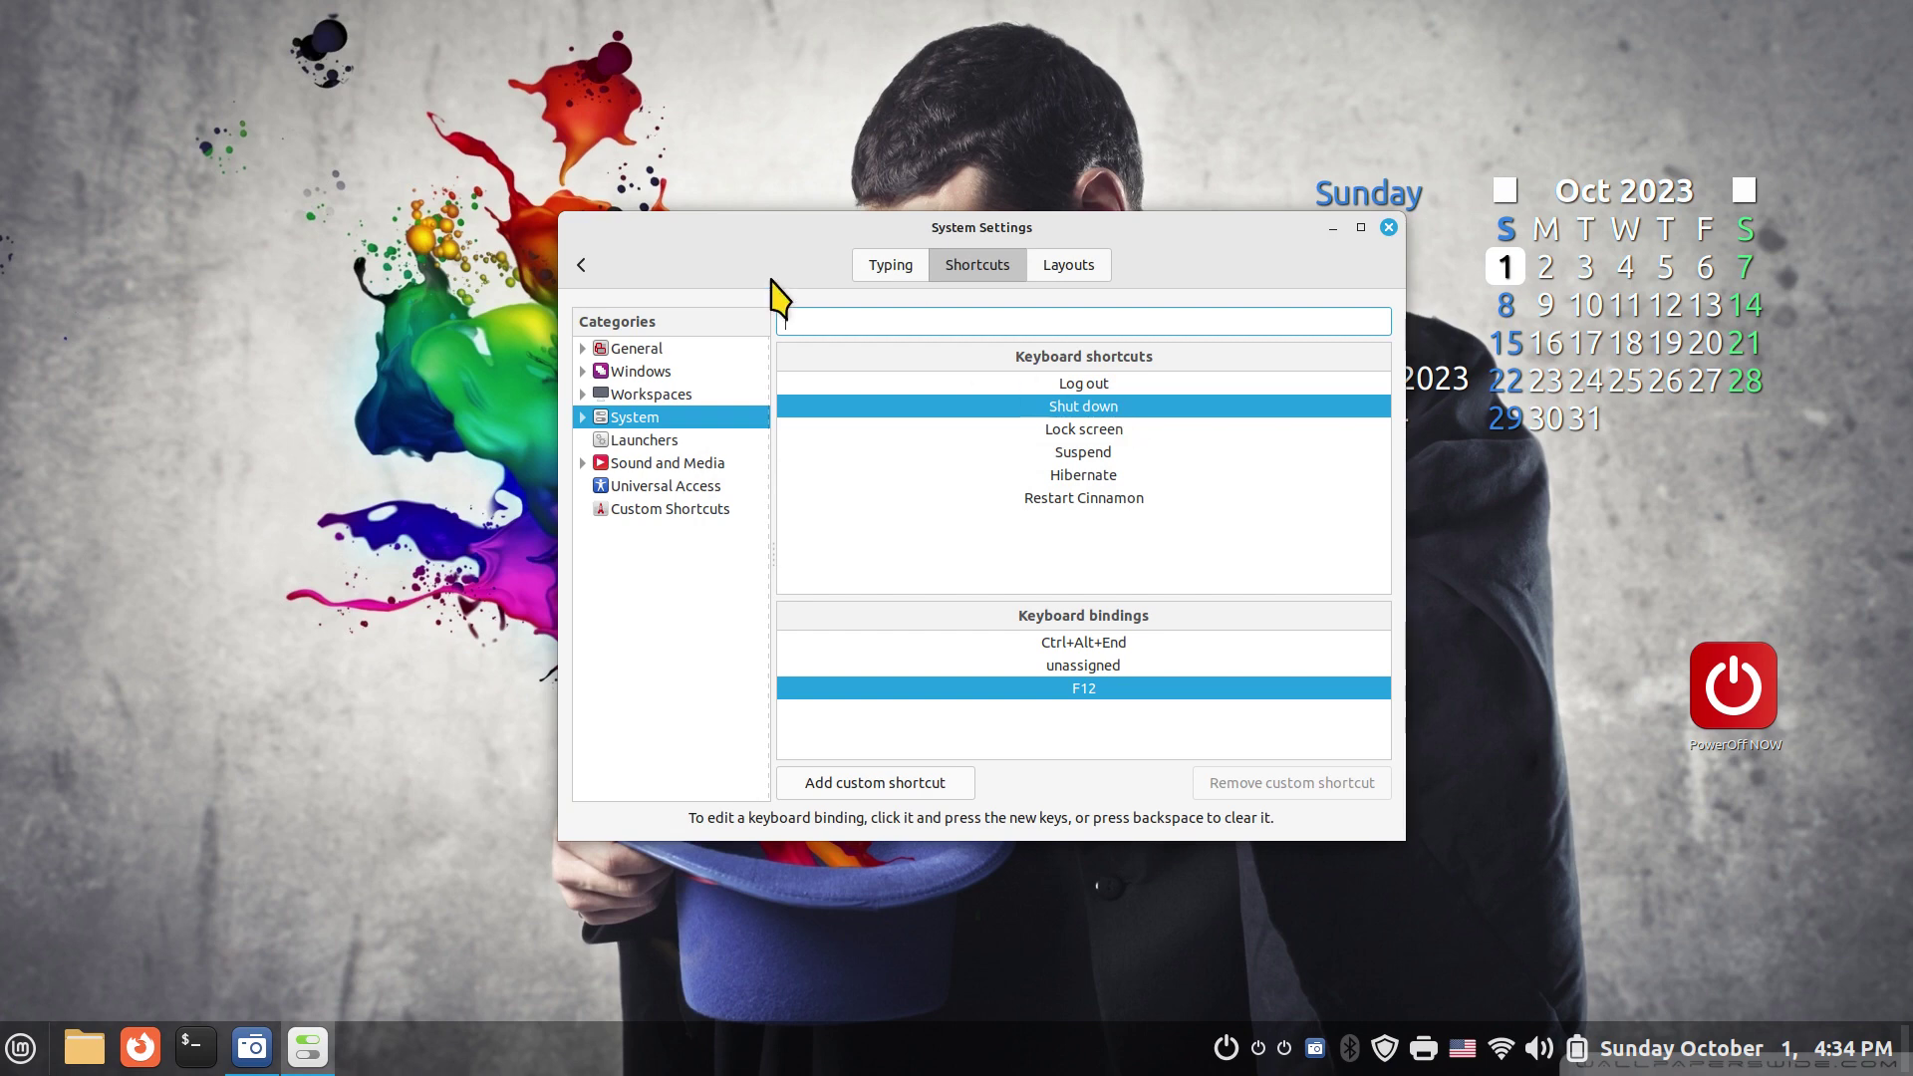
Step: Enable the timer for logging out or shutting down in the General settings and select the timer delay value
{"action": "left_click", "coordinate": [581, 265]}
{"action": "scroll", "coordinate": [1066, 528], "scroll_direction": "up", "scroll_amount": 3}
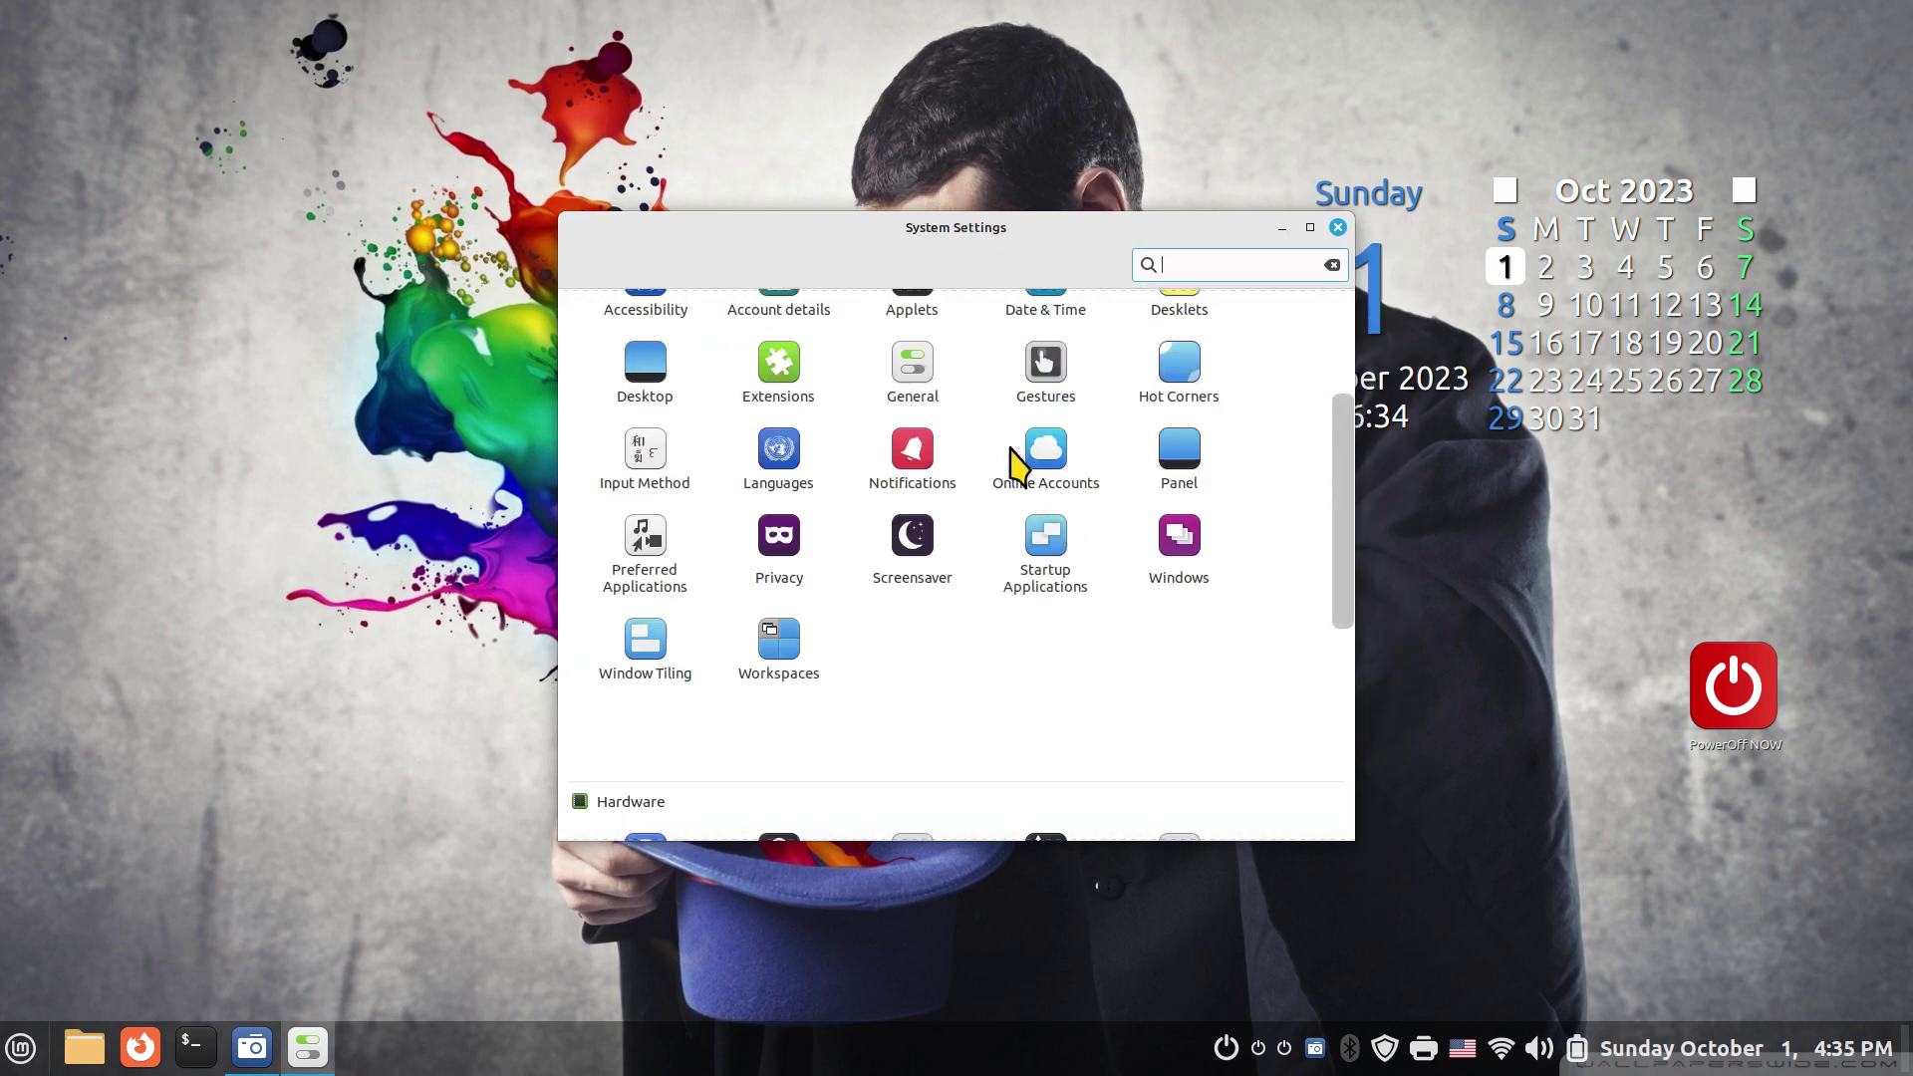
{"action": "left_click", "coordinate": [923, 371]}
{"action": "left_click", "coordinate": [1234, 461]}
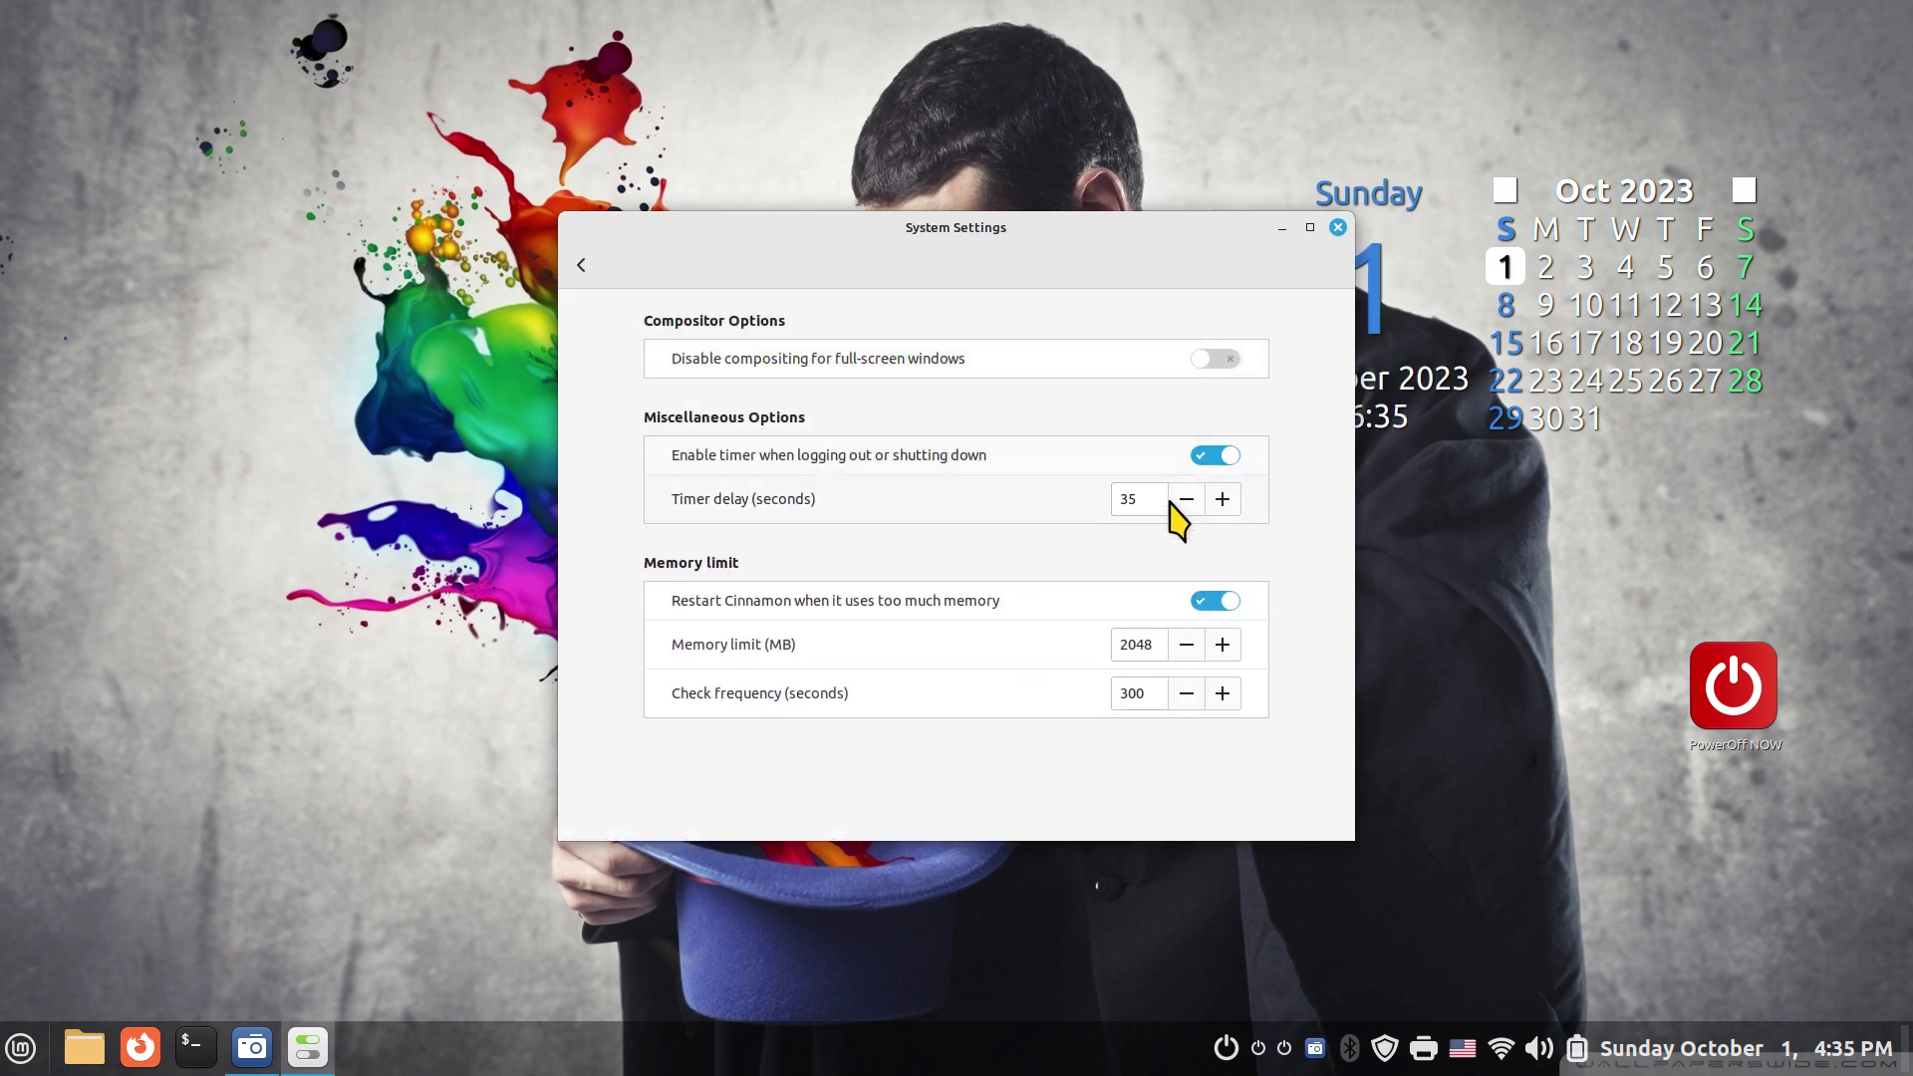
{"action": "double_click", "coordinate": [1139, 498]}
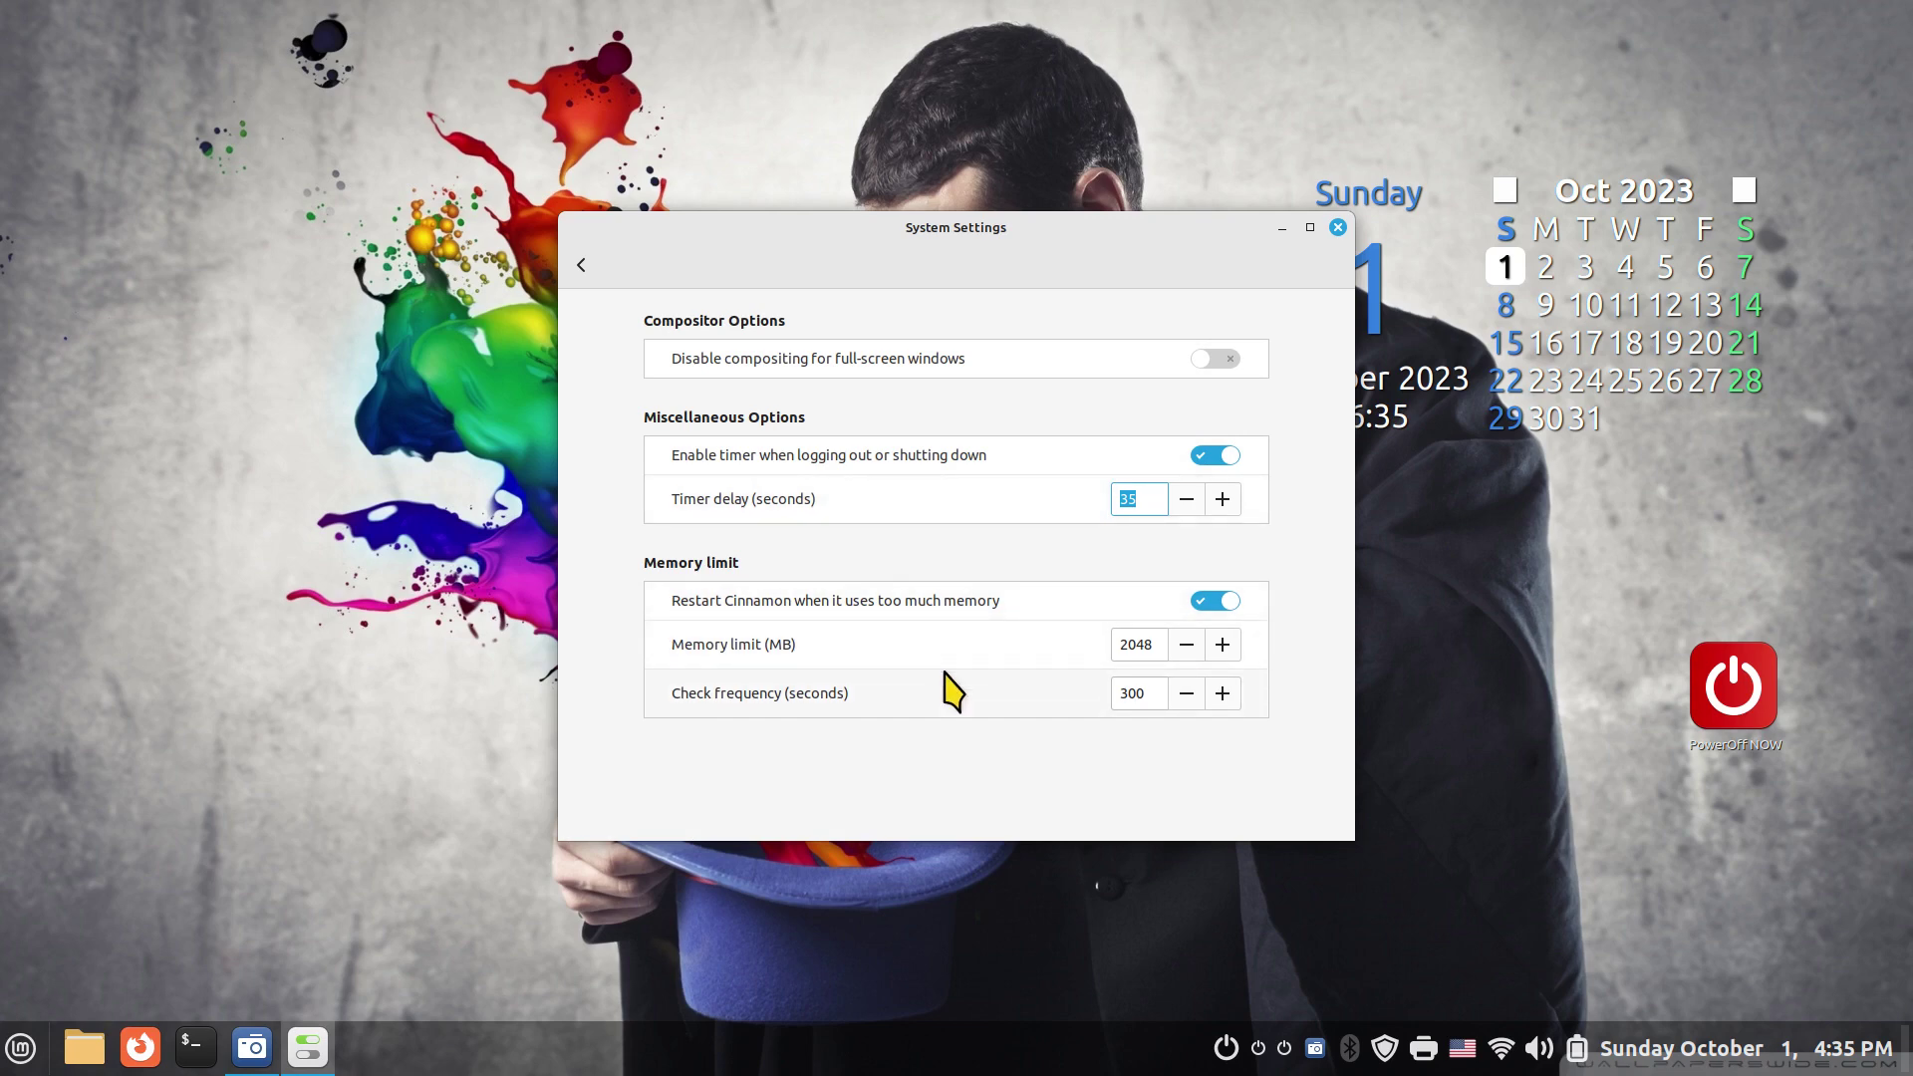
Step: Close System Settings, test the Ctrl+Alt+End shutdown shortcut from the desktop, and dismiss the confirmation
{"action": "left_click", "coordinate": [584, 265]}
{"action": "scroll", "coordinate": [1154, 623], "scroll_direction": "down", "scroll_amount": 3}
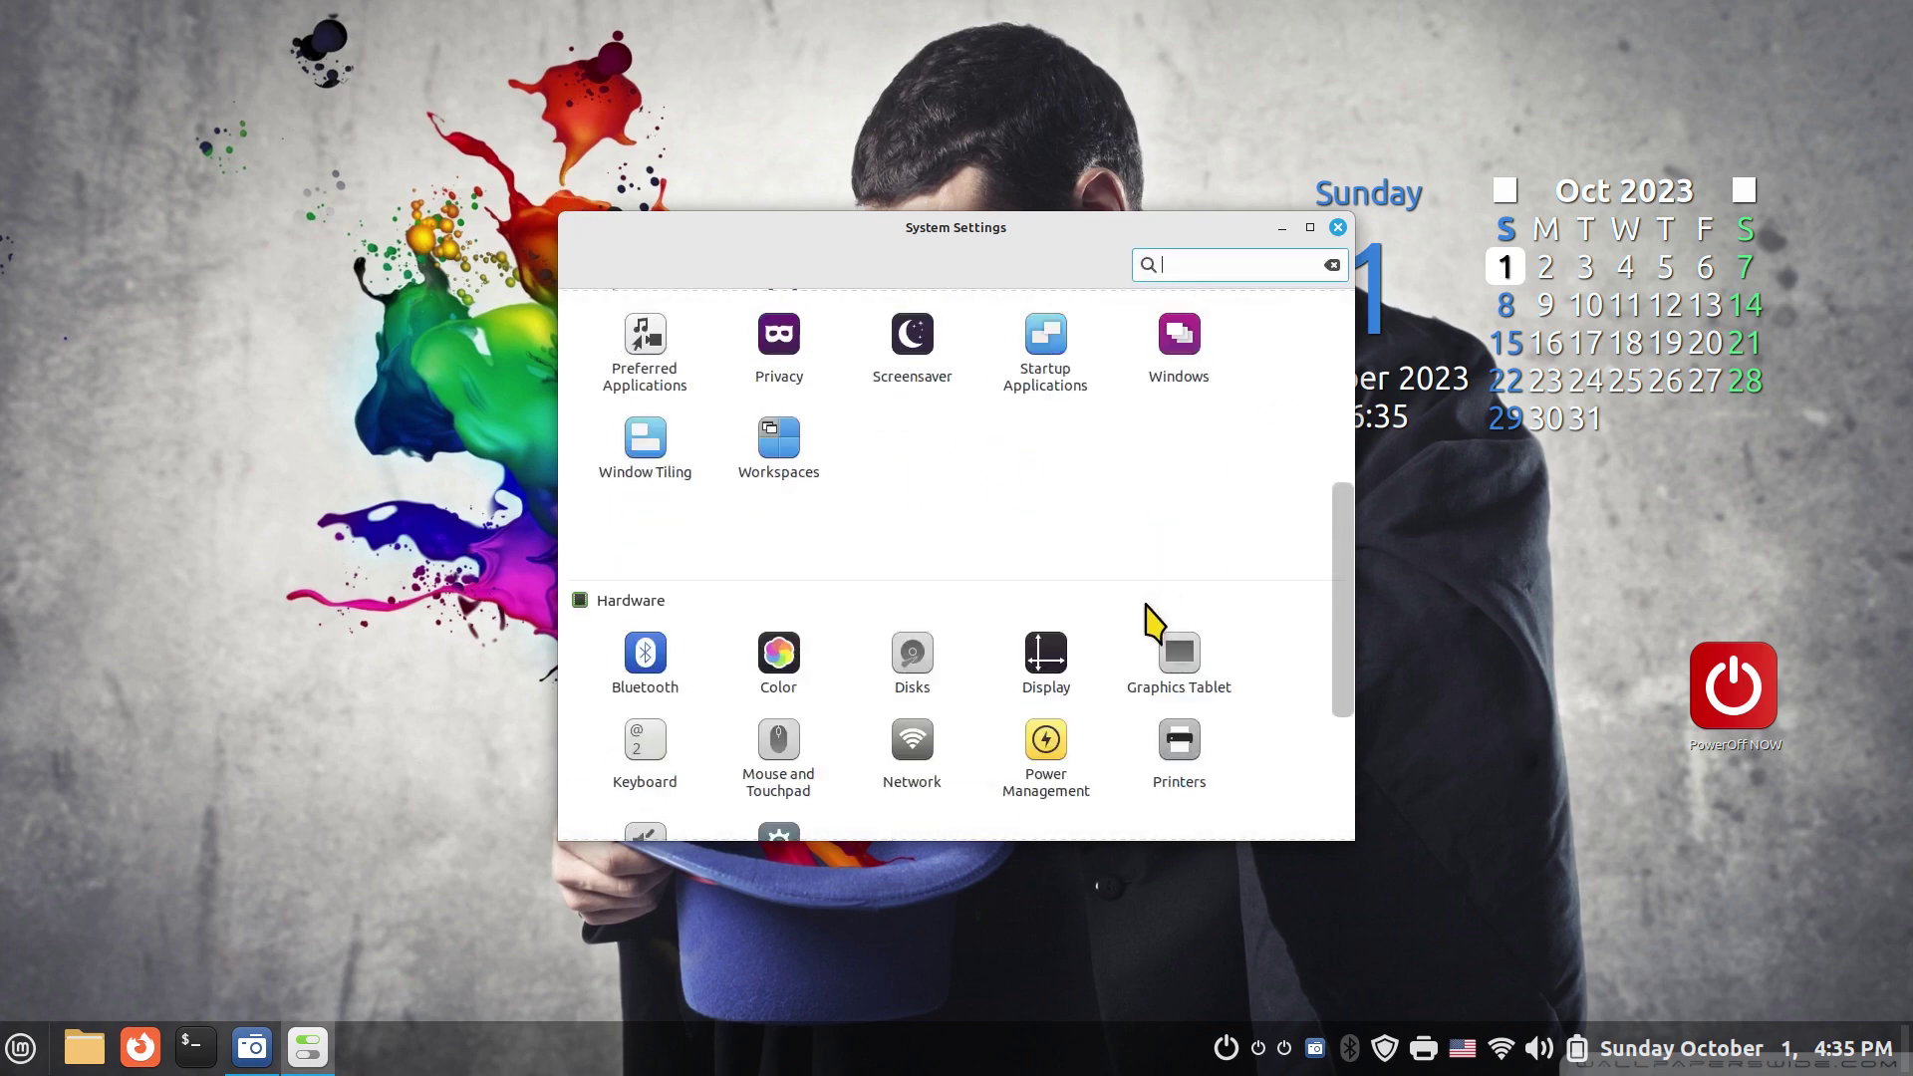
{"action": "scroll", "coordinate": [1154, 622], "scroll_direction": "down", "scroll_amount": 2}
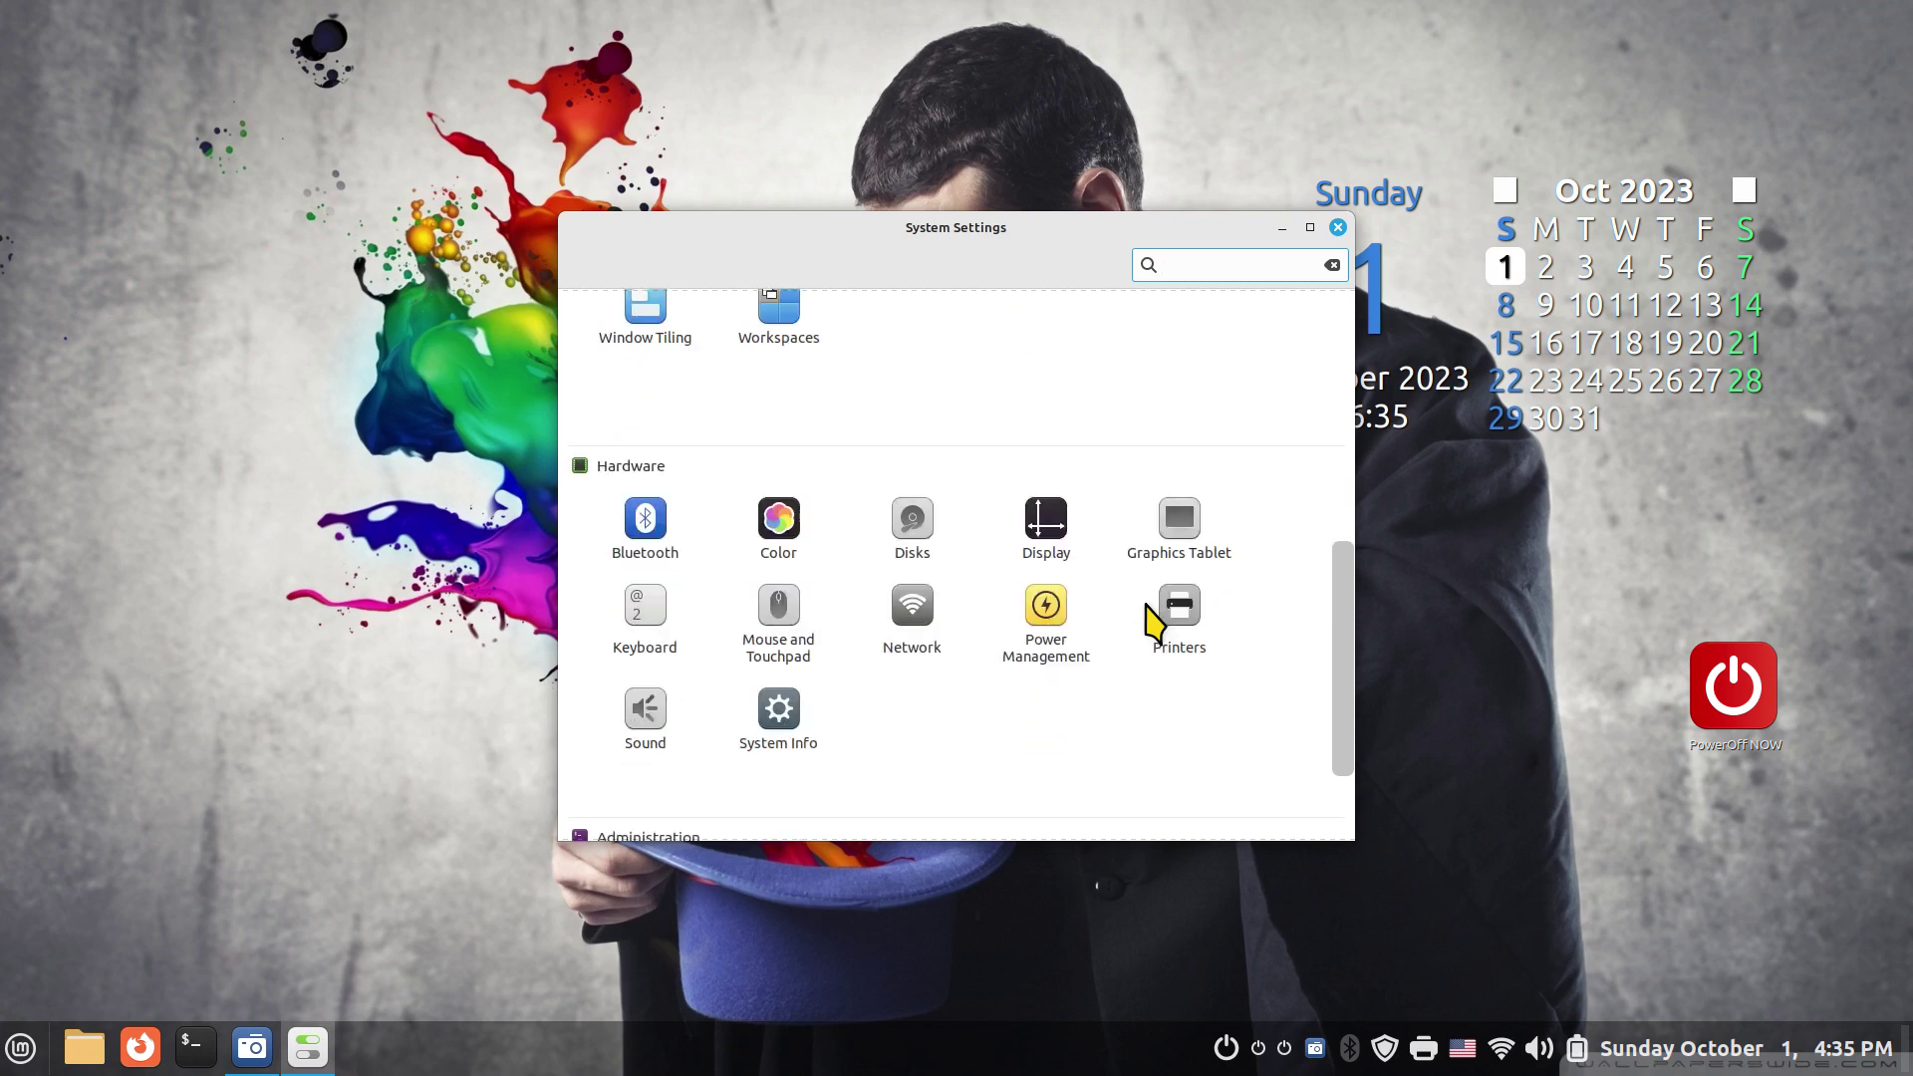
{"action": "scroll", "coordinate": [1016, 748], "scroll_direction": "down", "scroll_amount": 2}
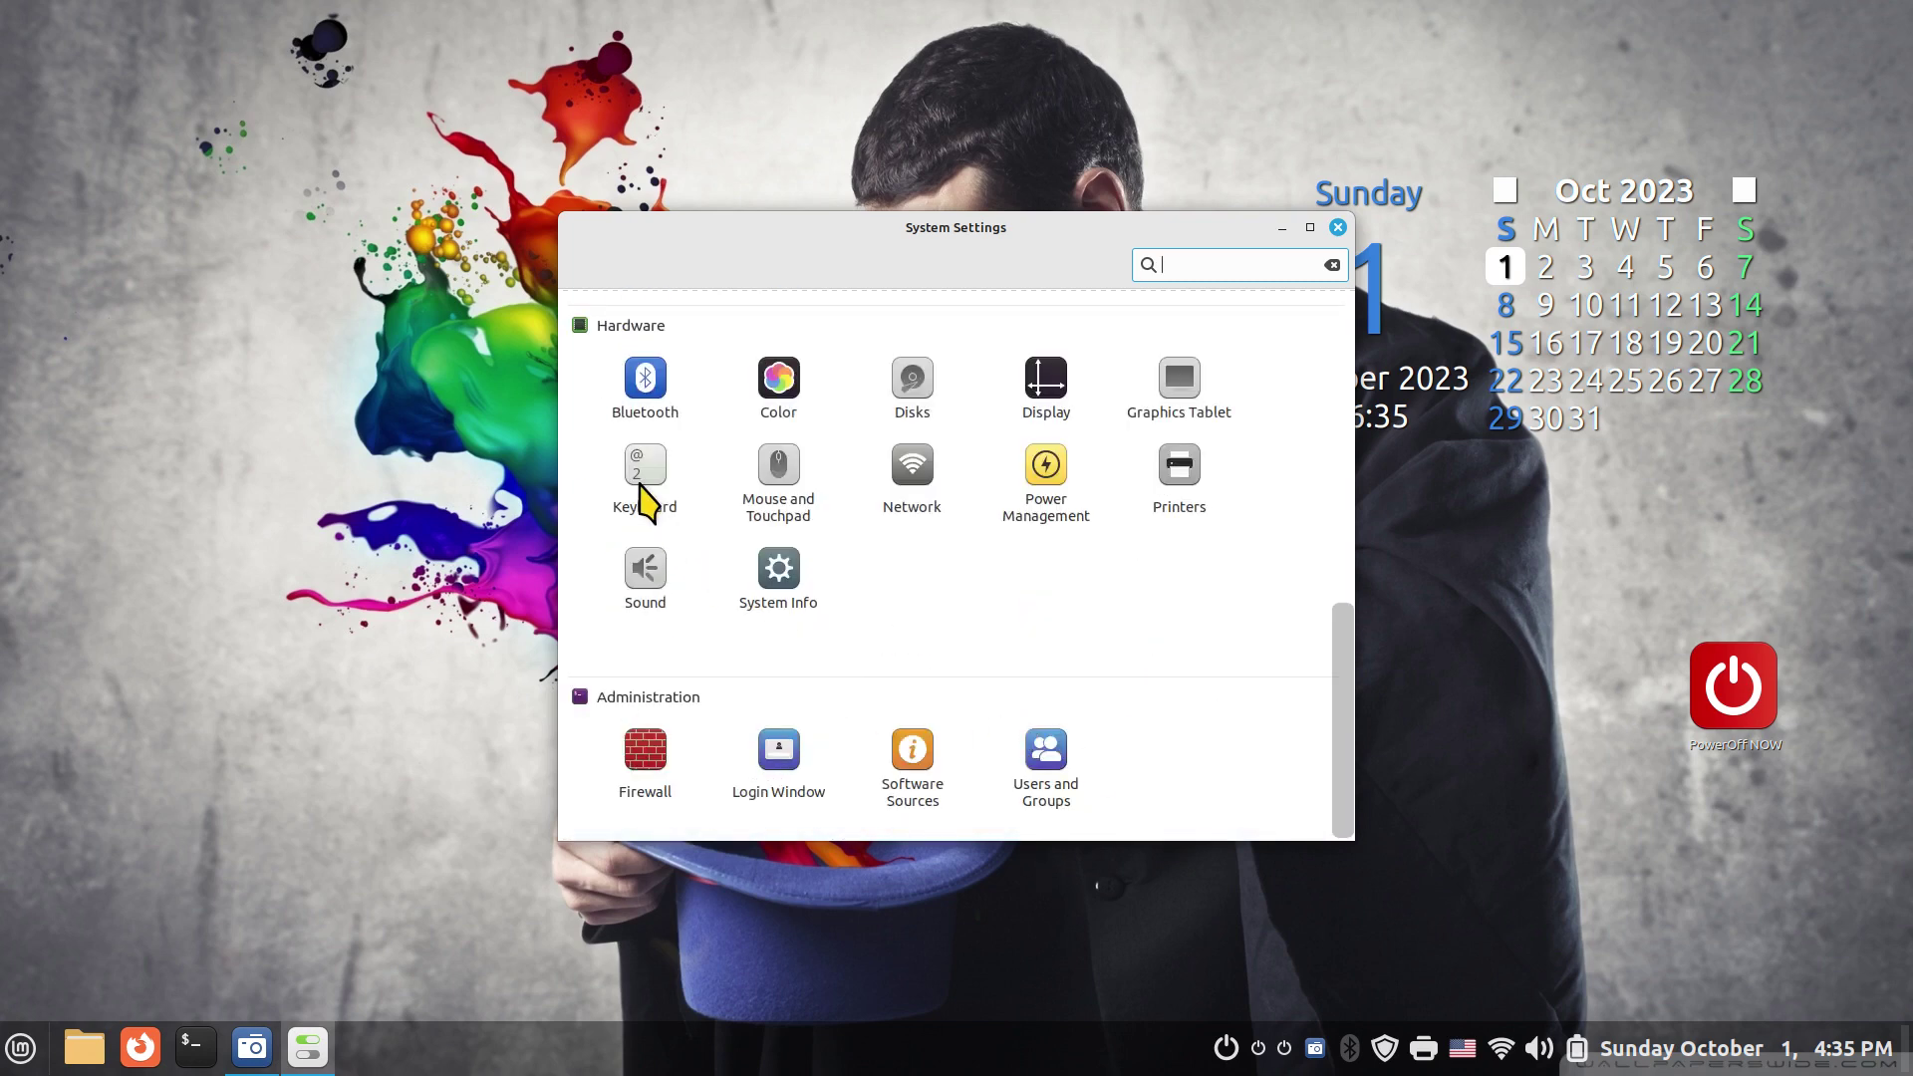
{"action": "left_click", "coordinate": [1339, 227]}
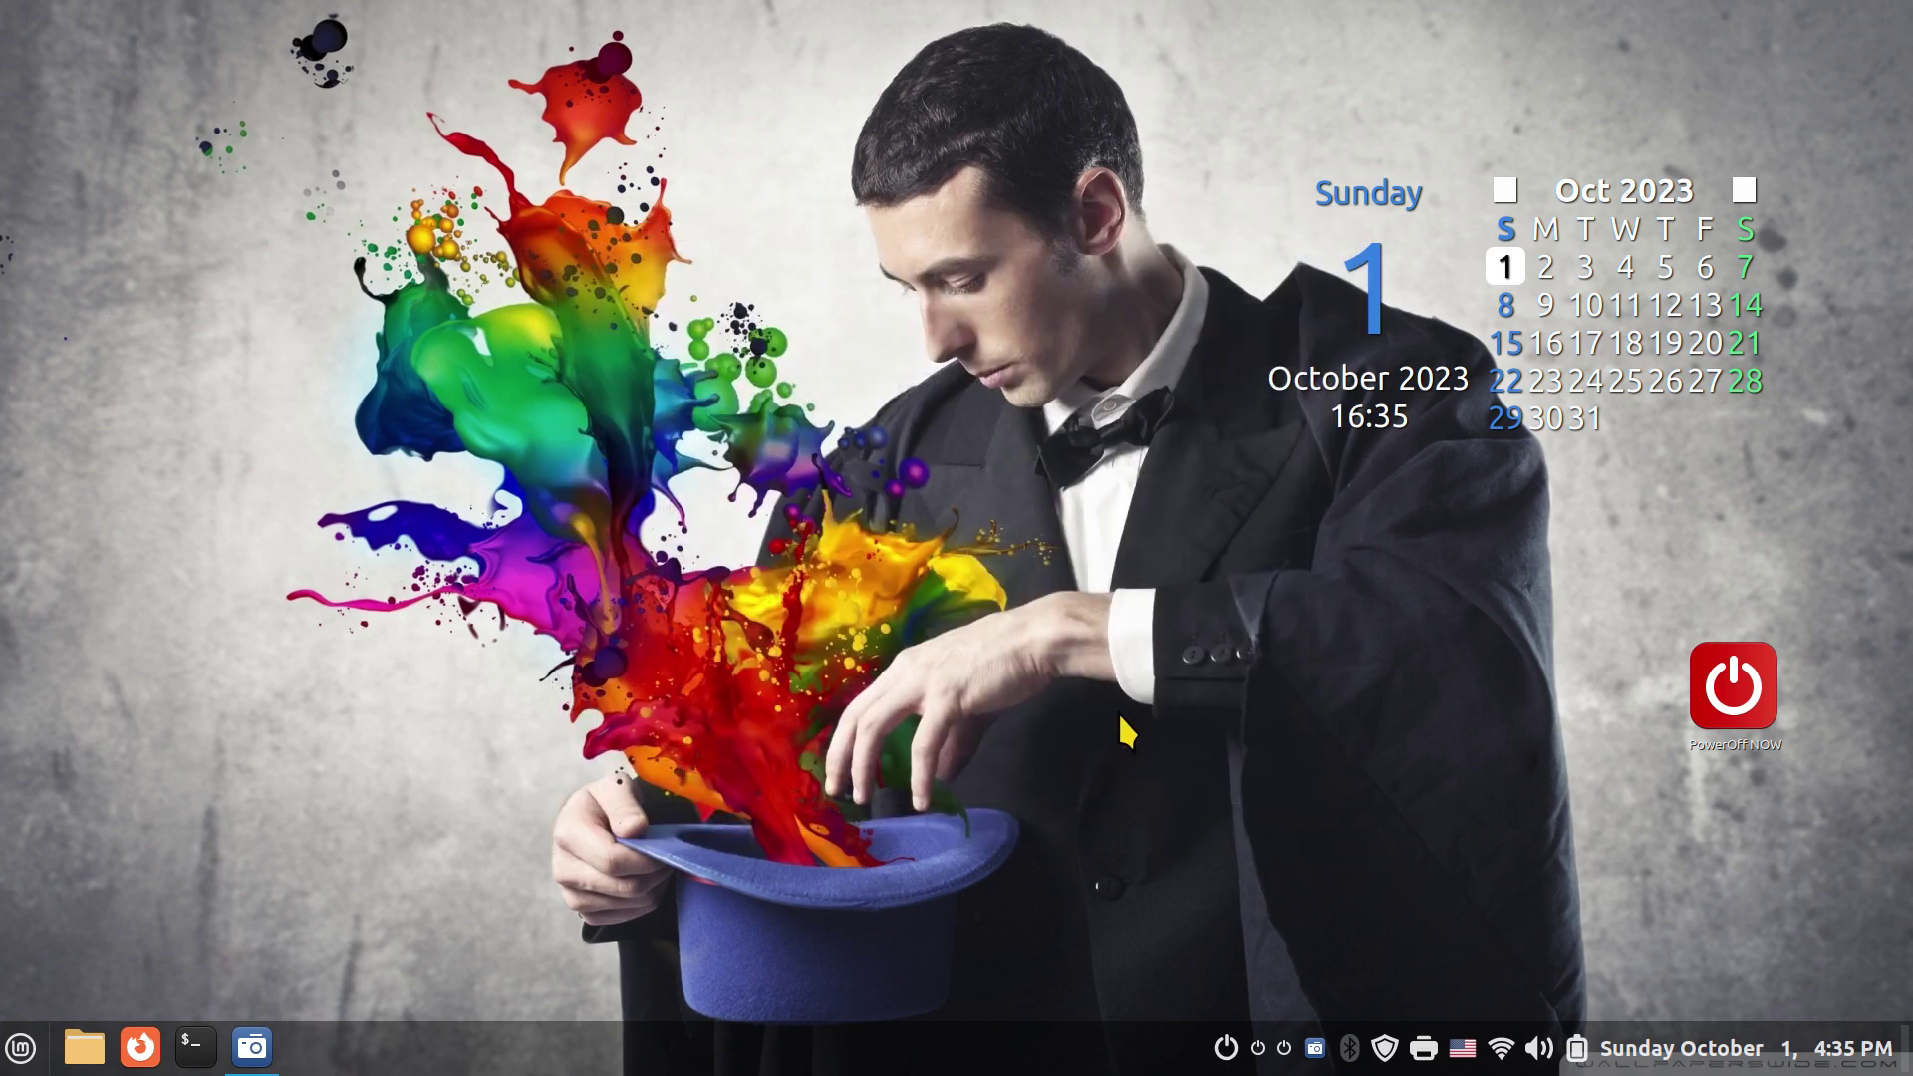
{"action": "key", "text": "ctrl+alt+End"}
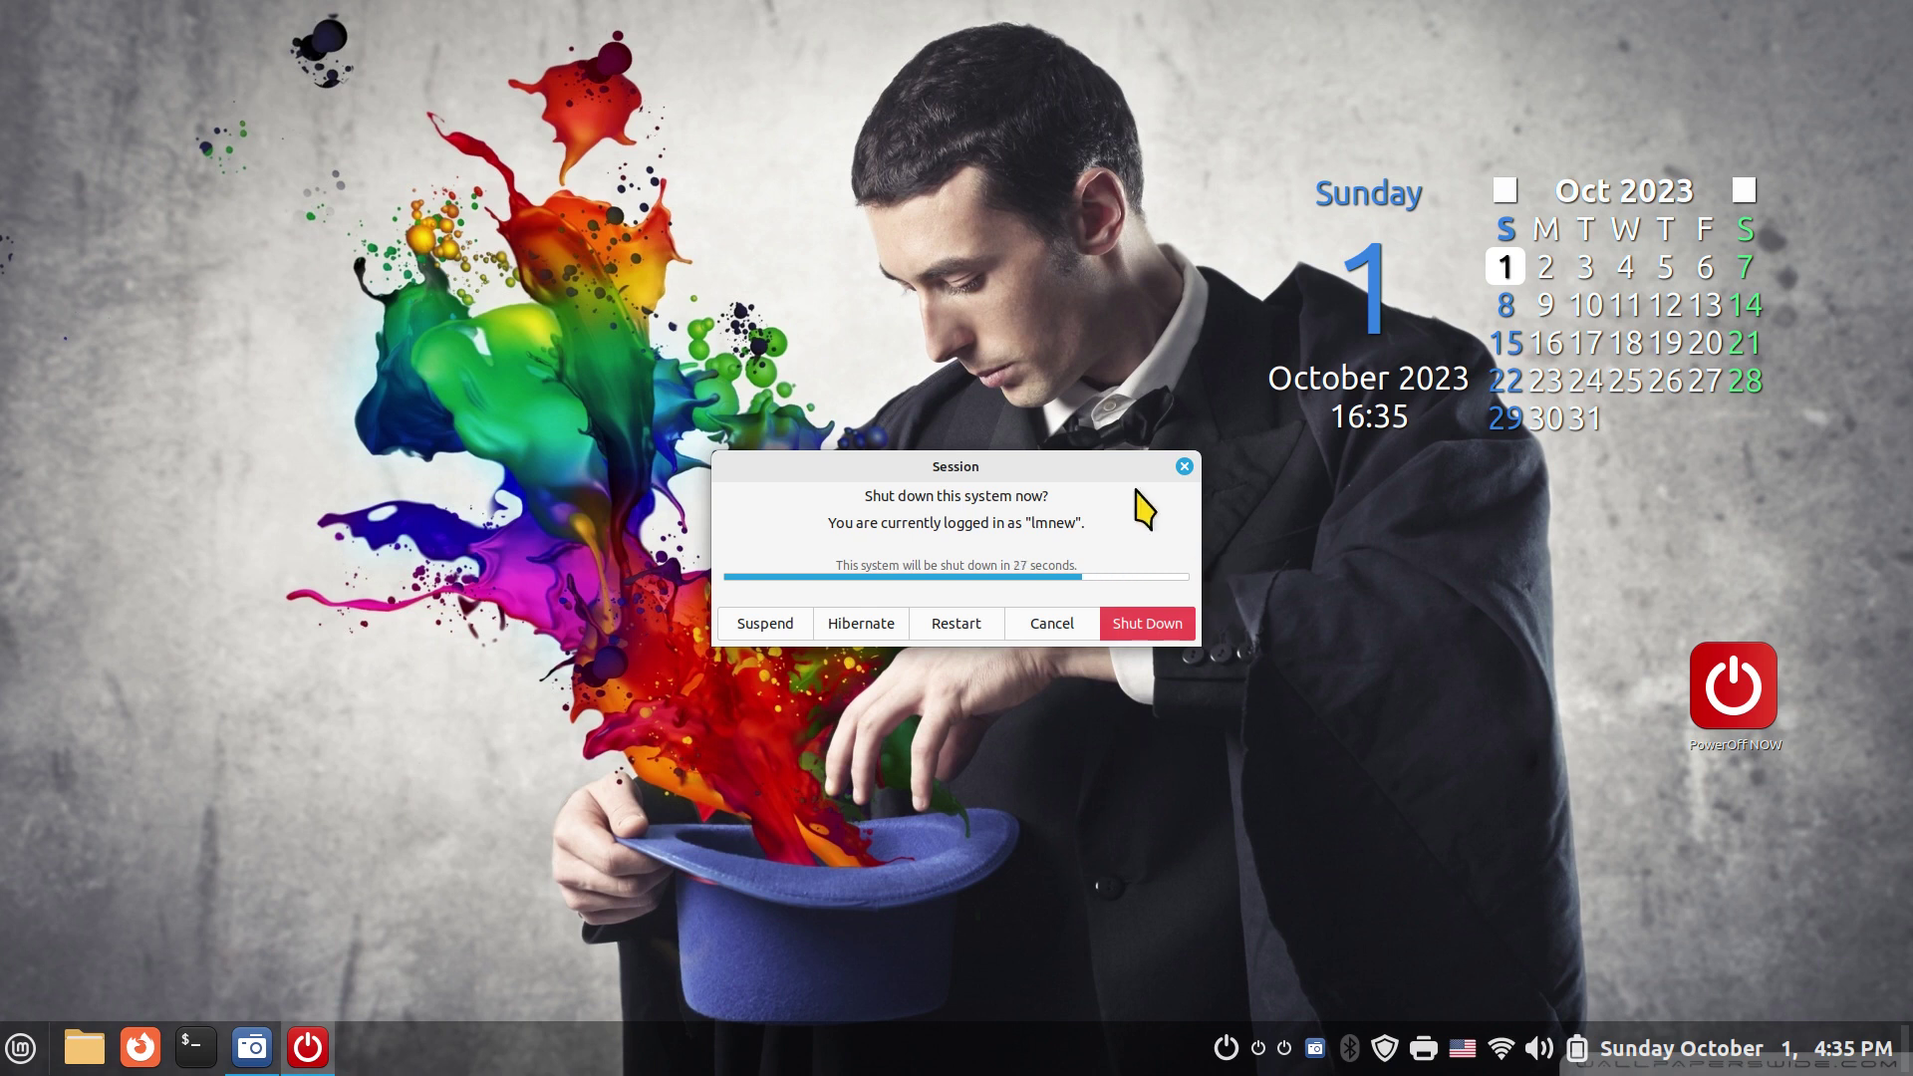
{"action": "left_click", "coordinate": [1185, 466]}
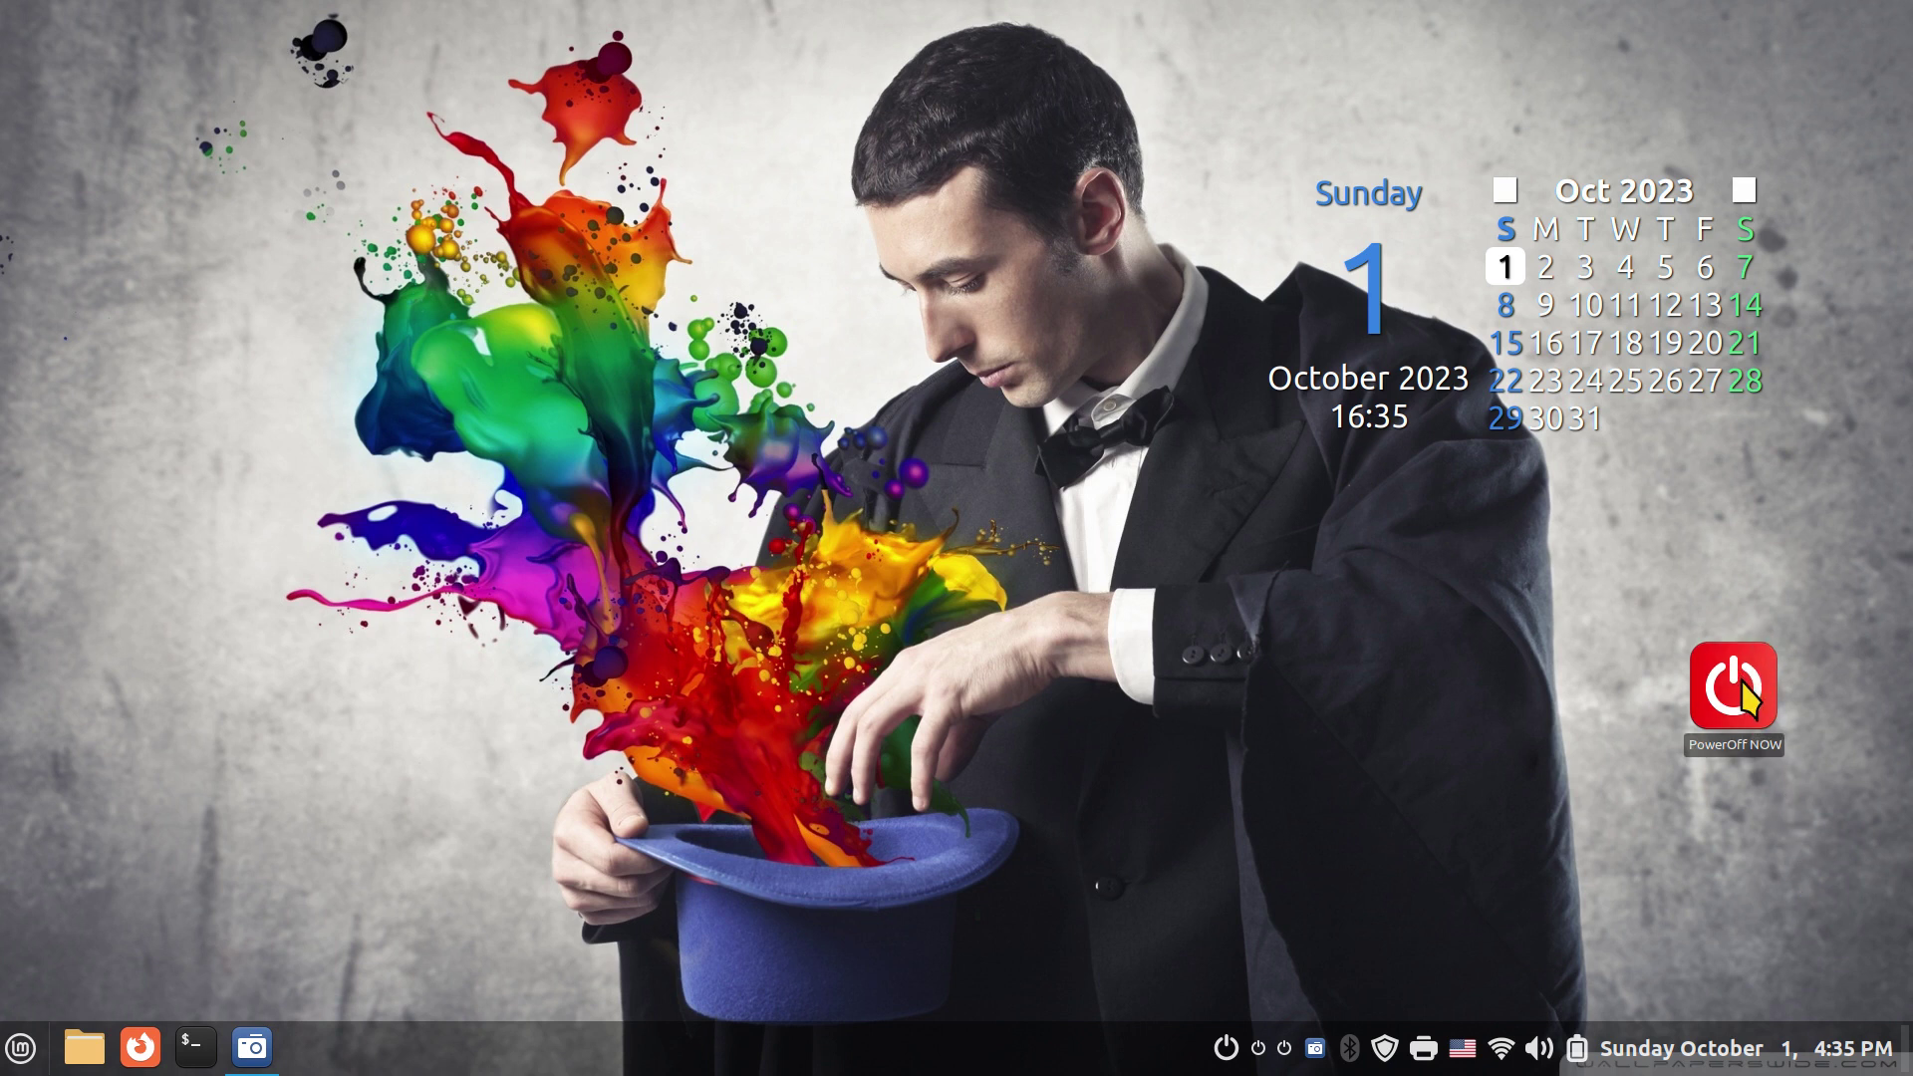
Step: Add the shutdown linux desklet to the desktop, remove it again, and close the Desklets window
{"action": "right_click", "coordinate": [876, 277]}
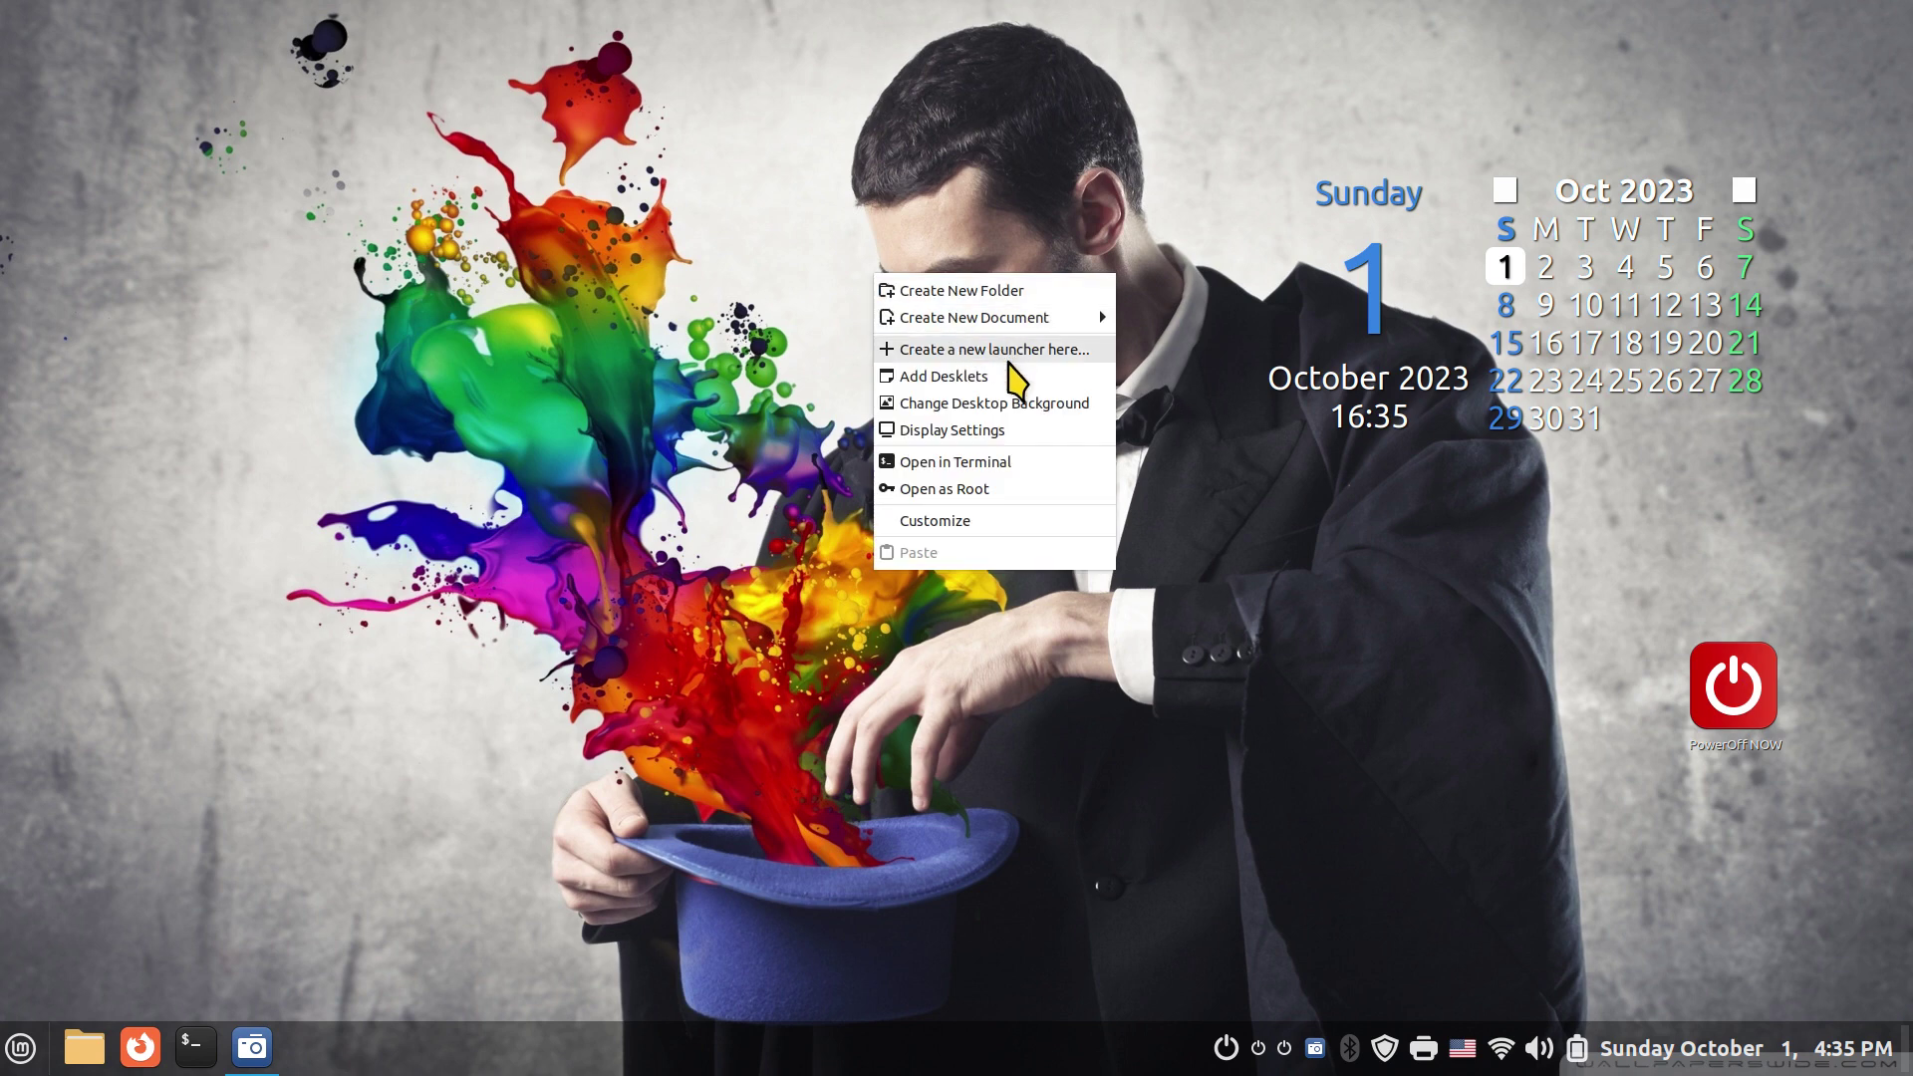
{"action": "left_click", "coordinate": [1007, 371]}
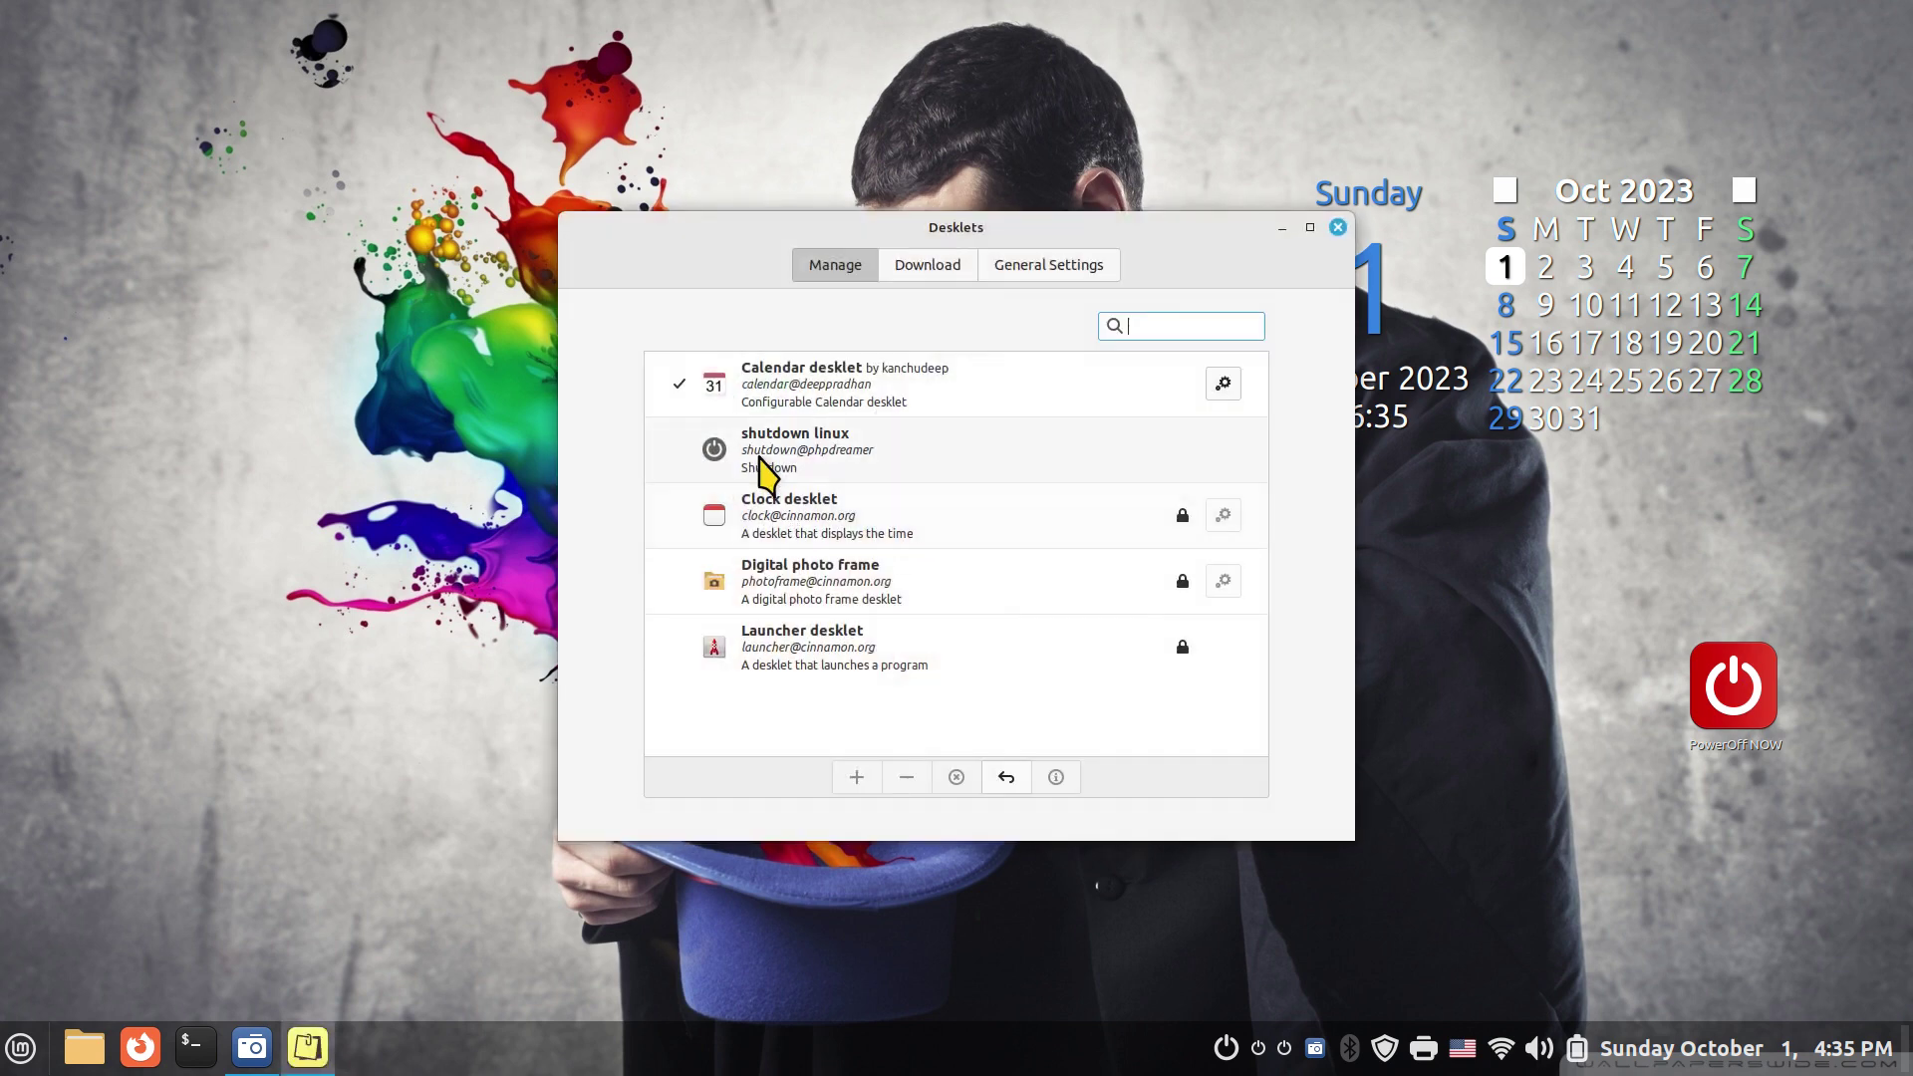
{"action": "left_click", "coordinate": [766, 477]}
{"action": "left_click", "coordinate": [856, 777]}
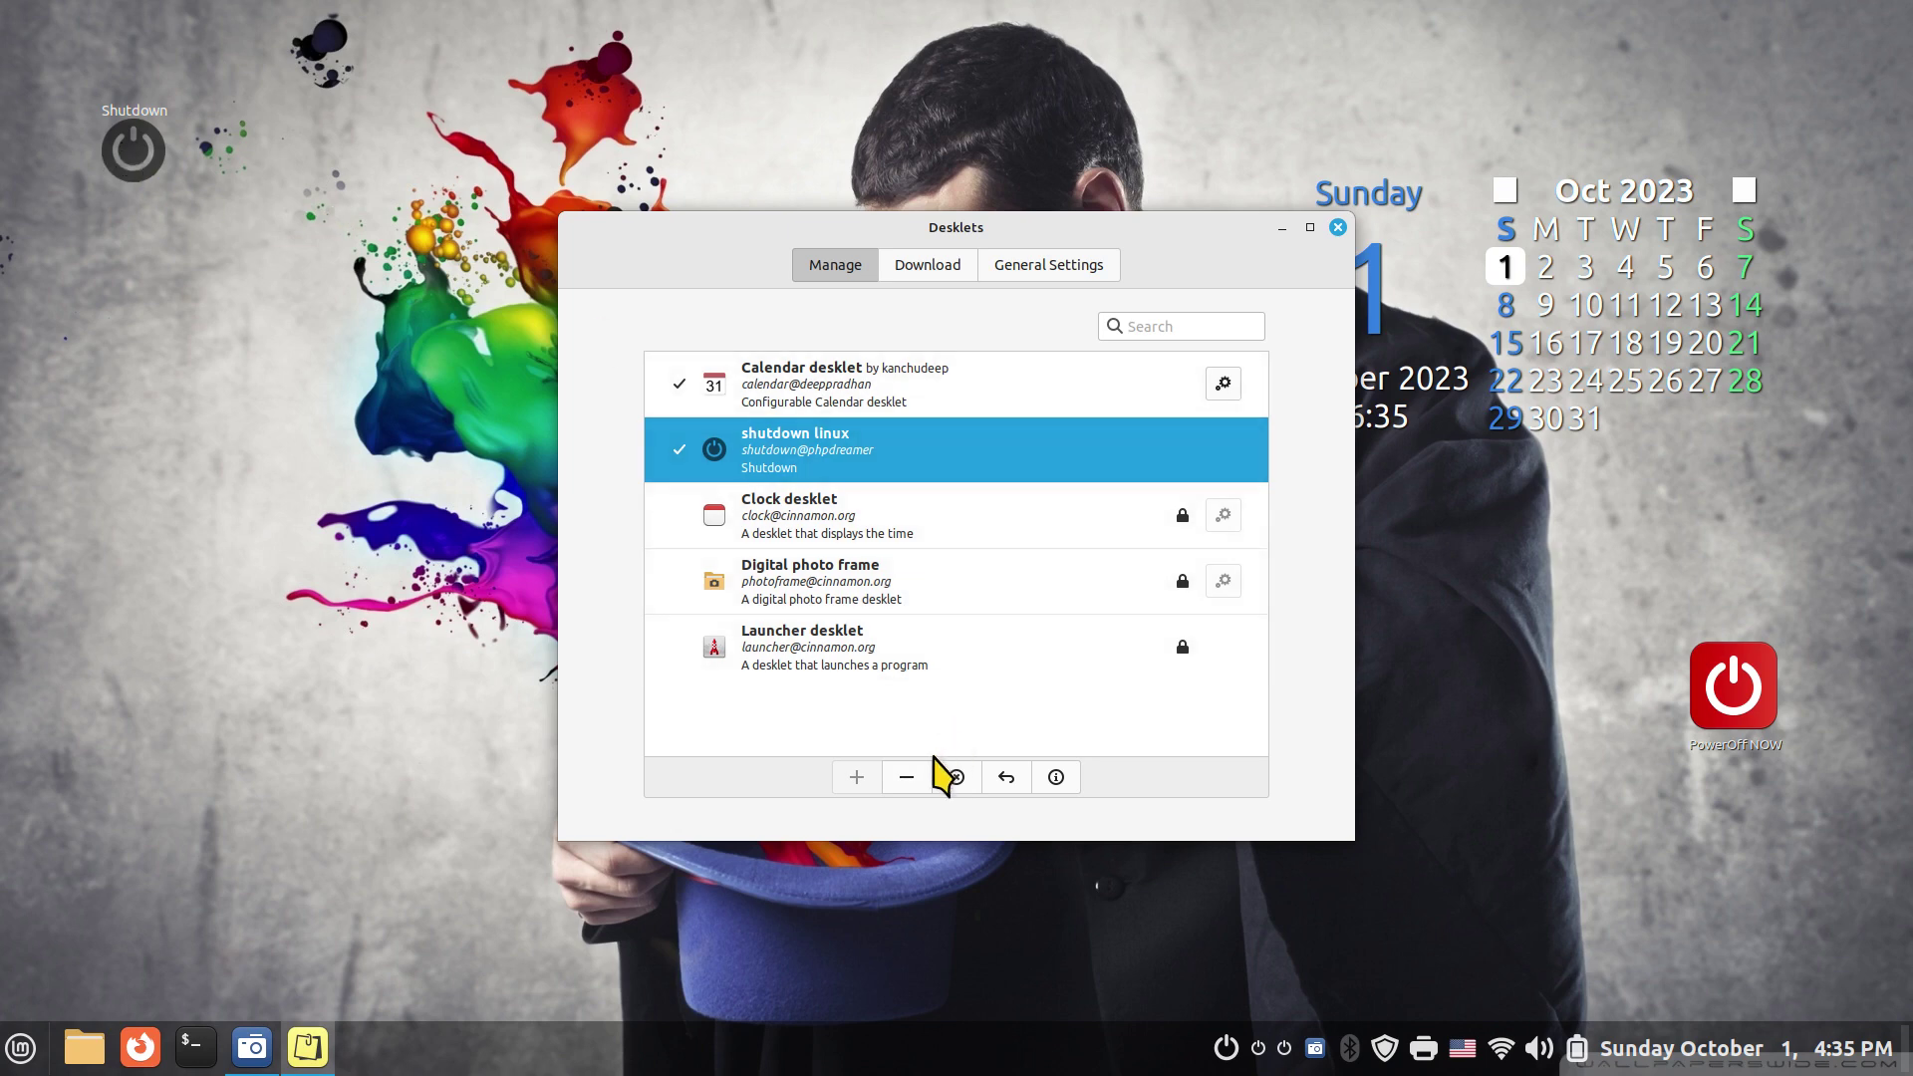
{"action": "left_click", "coordinate": [909, 781]}
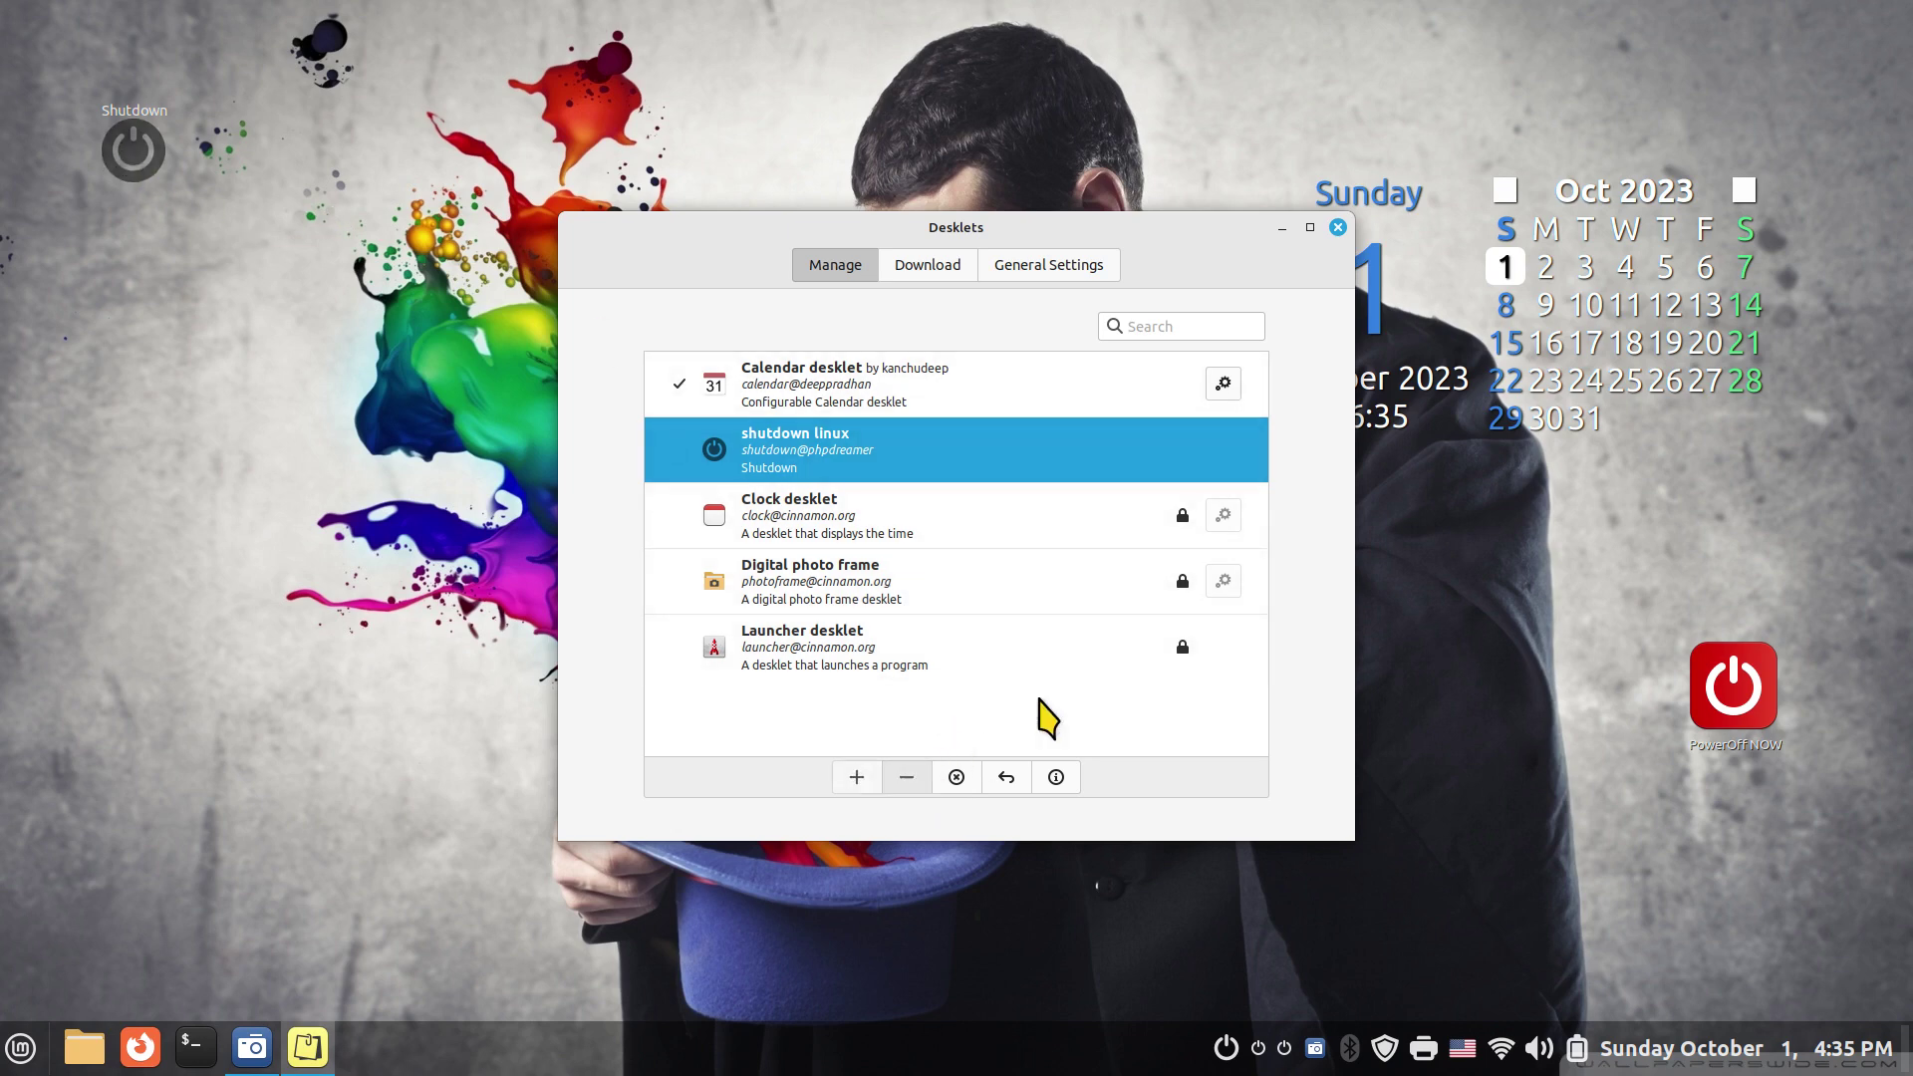
{"action": "left_click", "coordinate": [1338, 227]}
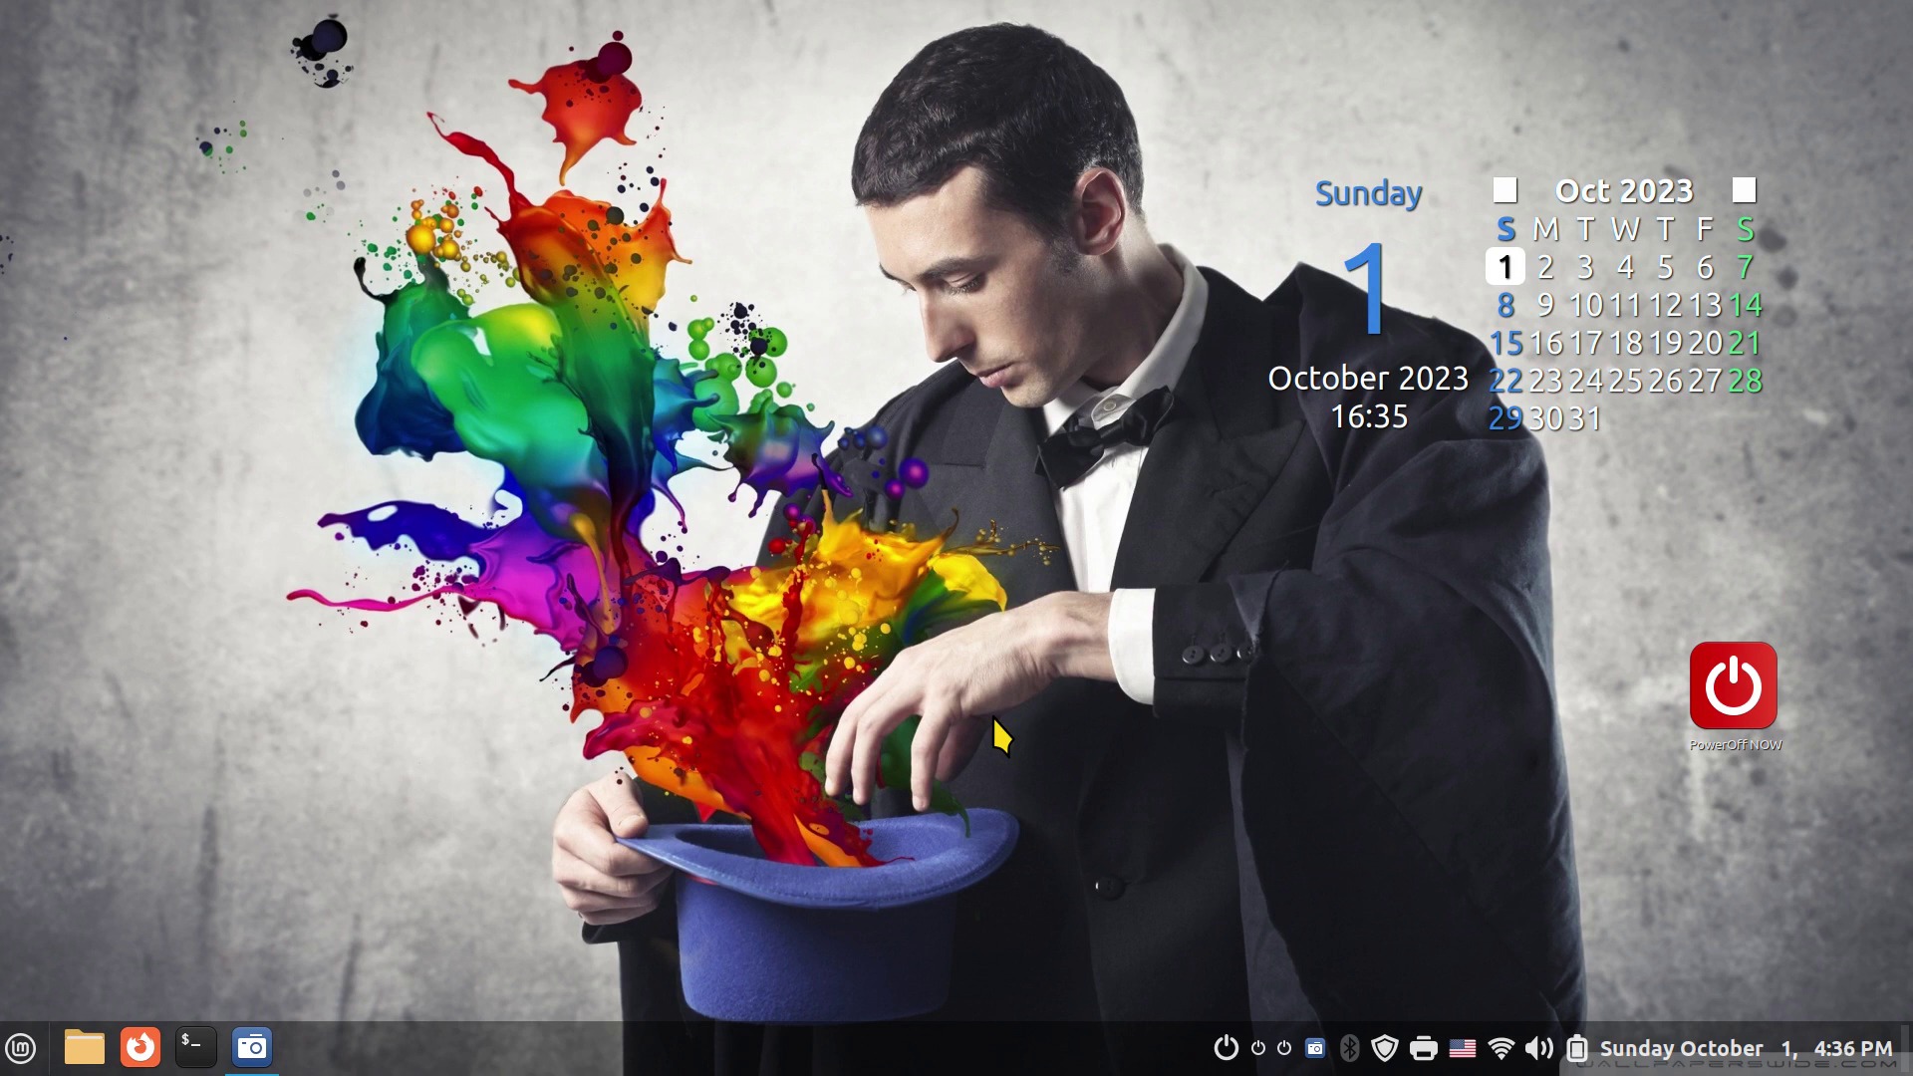
Step: Start a new desktop launcher named OFF with the command poweroff
{"action": "right_click", "coordinate": [783, 295]}
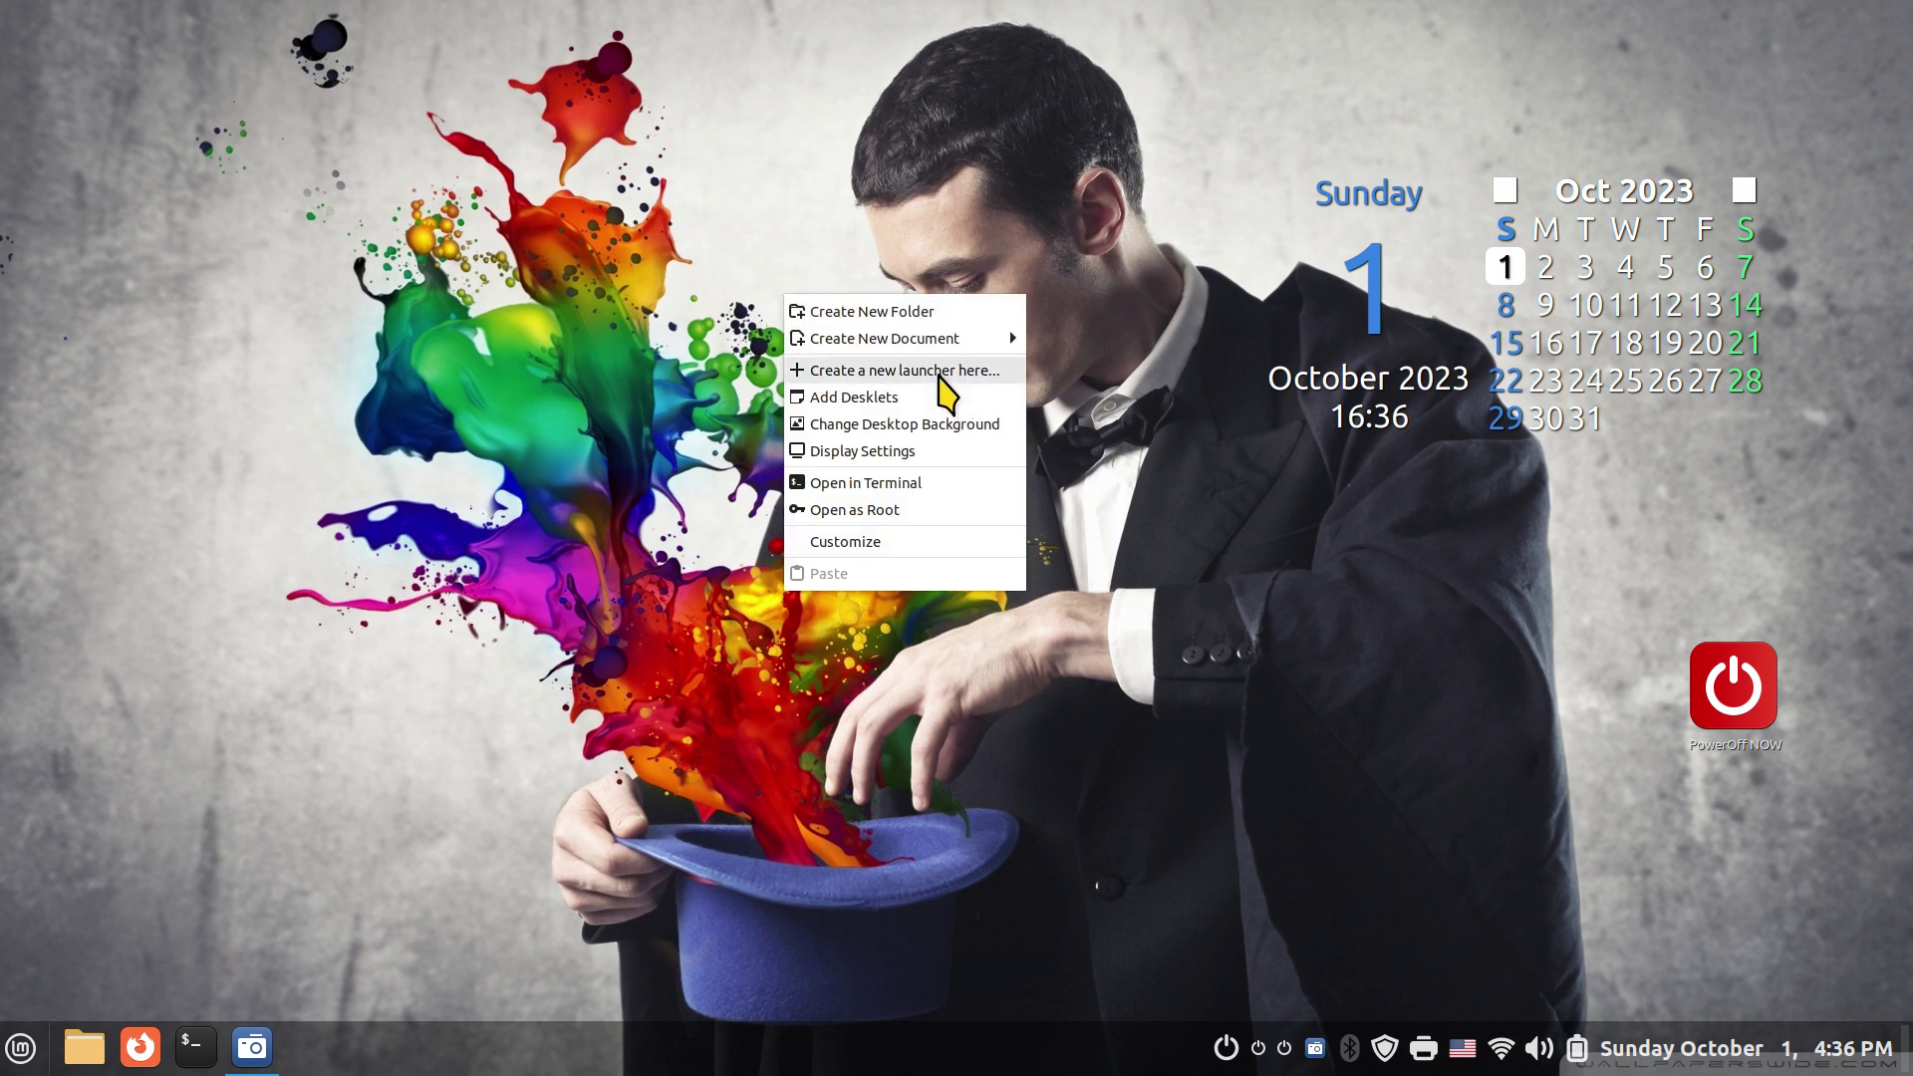
{"action": "right_click", "coordinate": [472, 469]}
{"action": "right_click", "coordinate": [472, 469]}
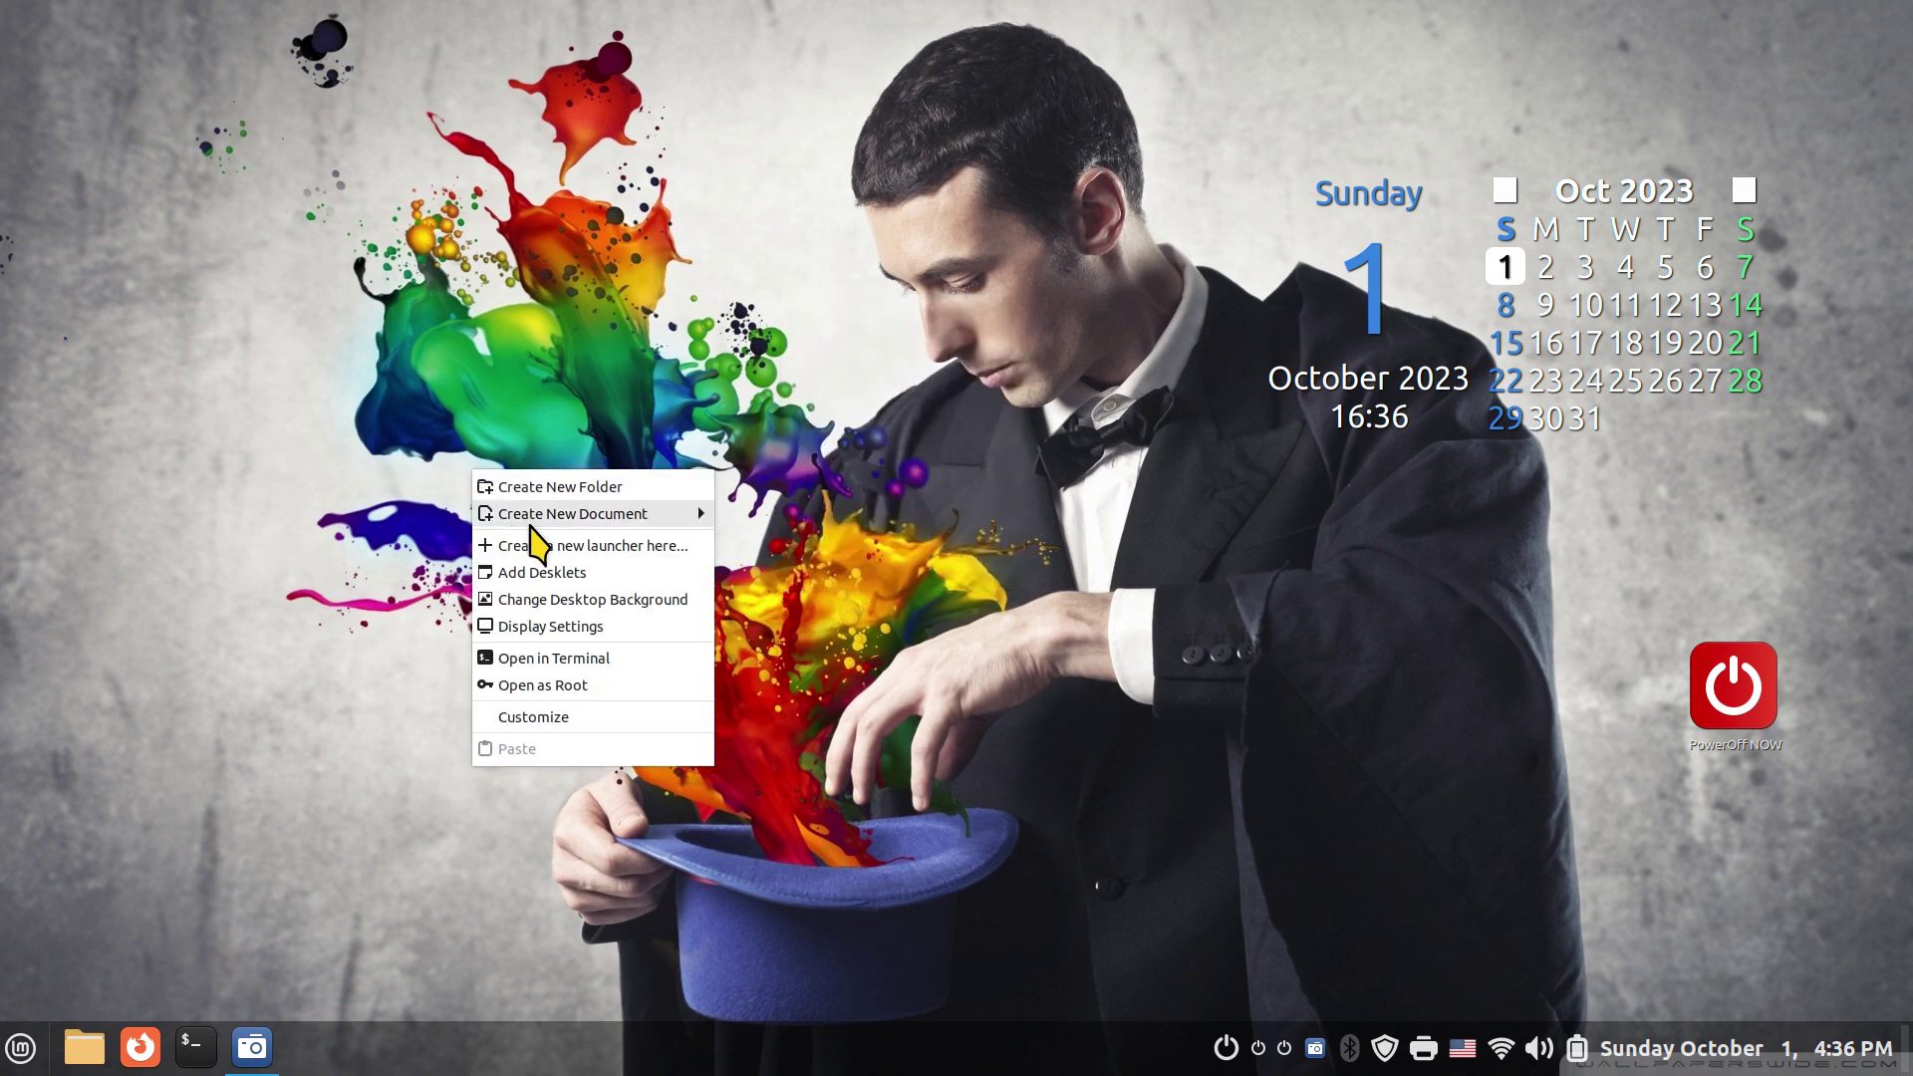
{"action": "left_click", "coordinate": [554, 548]}
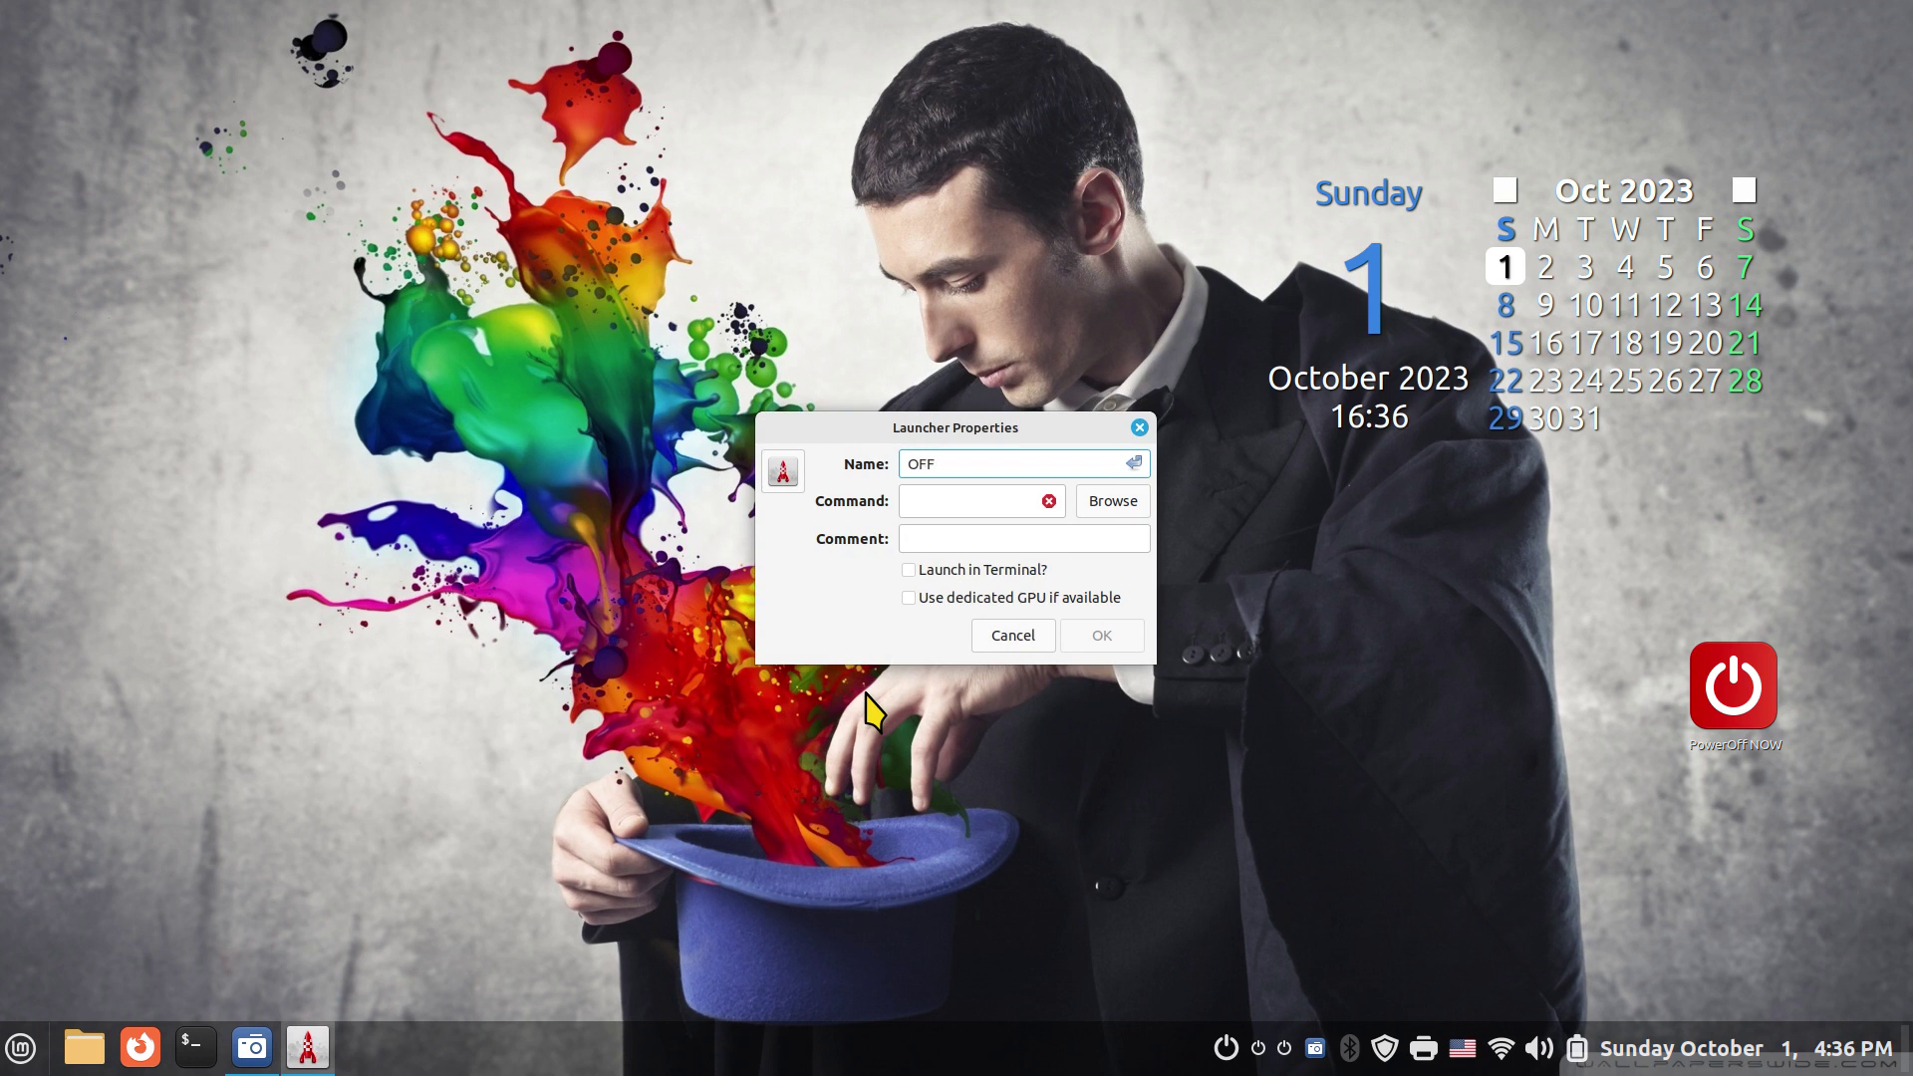
{"action": "left_click", "coordinate": [952, 503]}
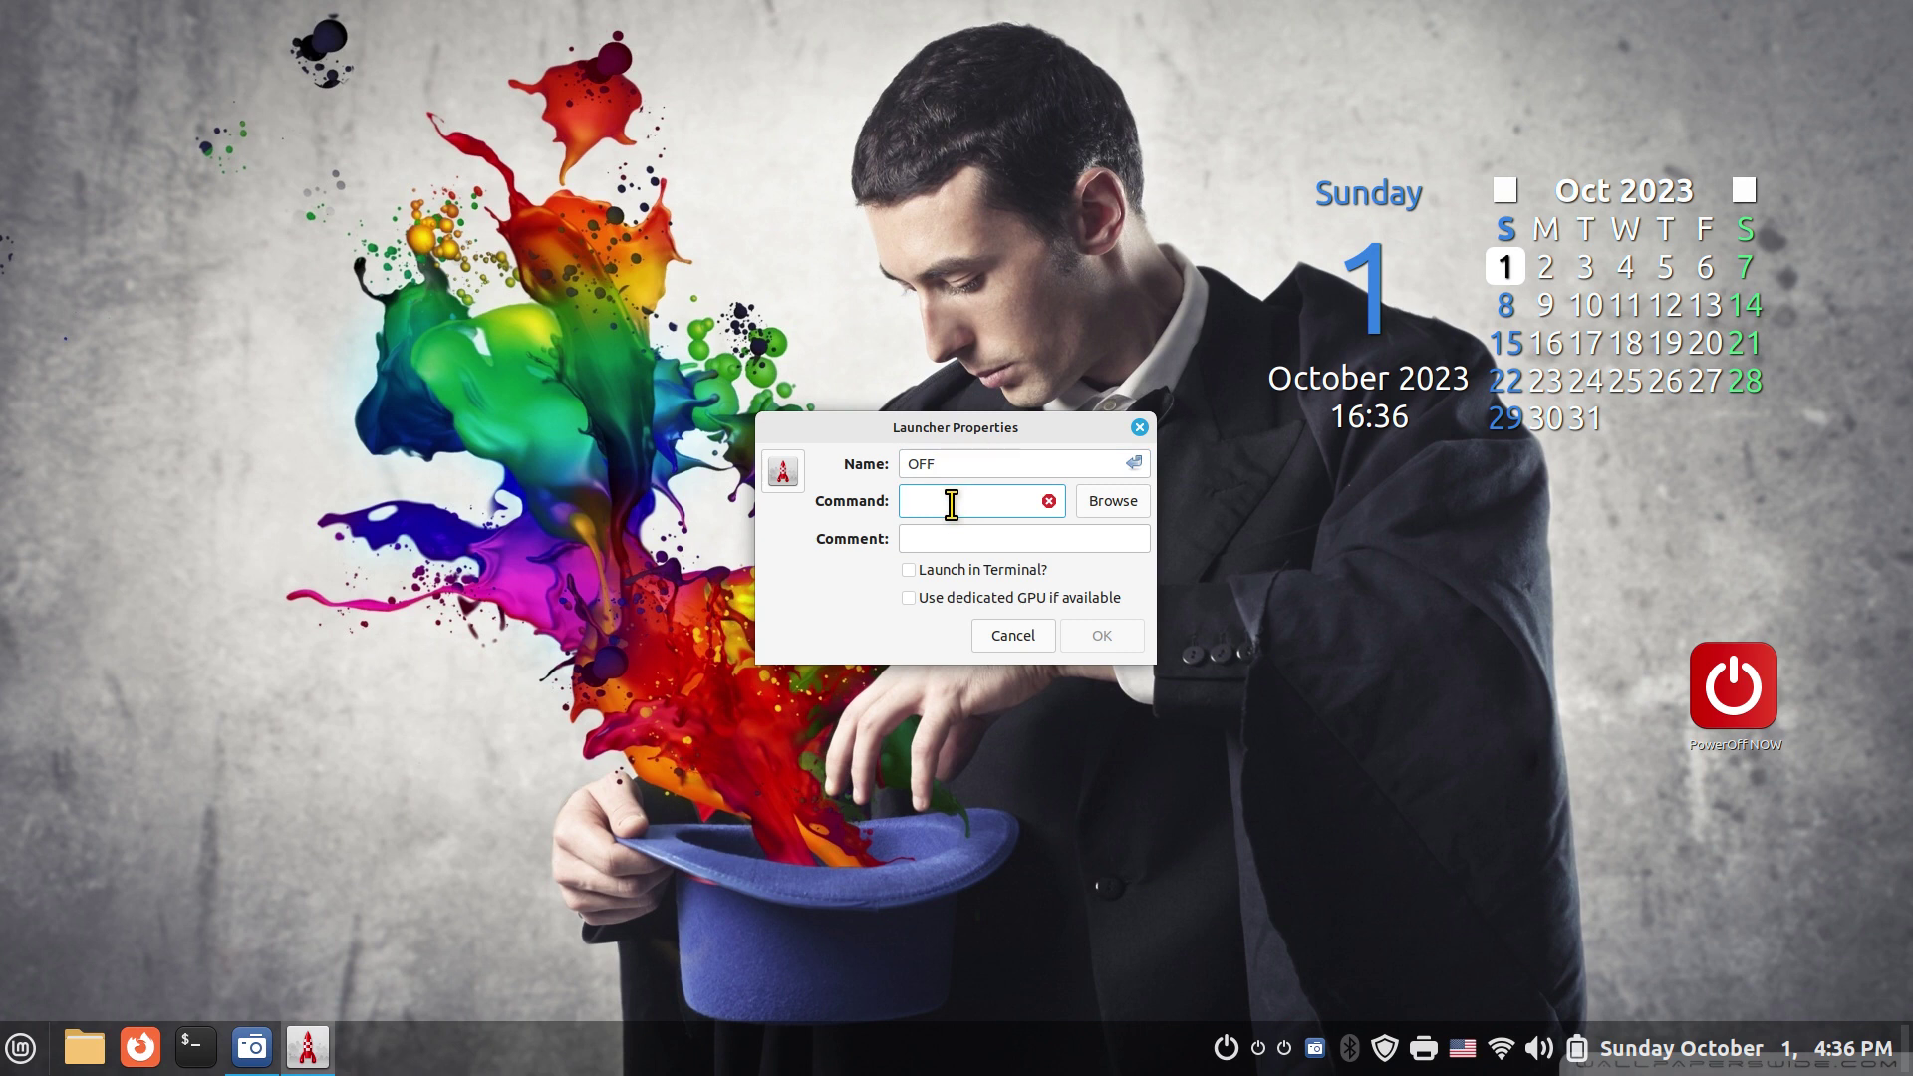
{"action": "type", "text": "poweroff"}
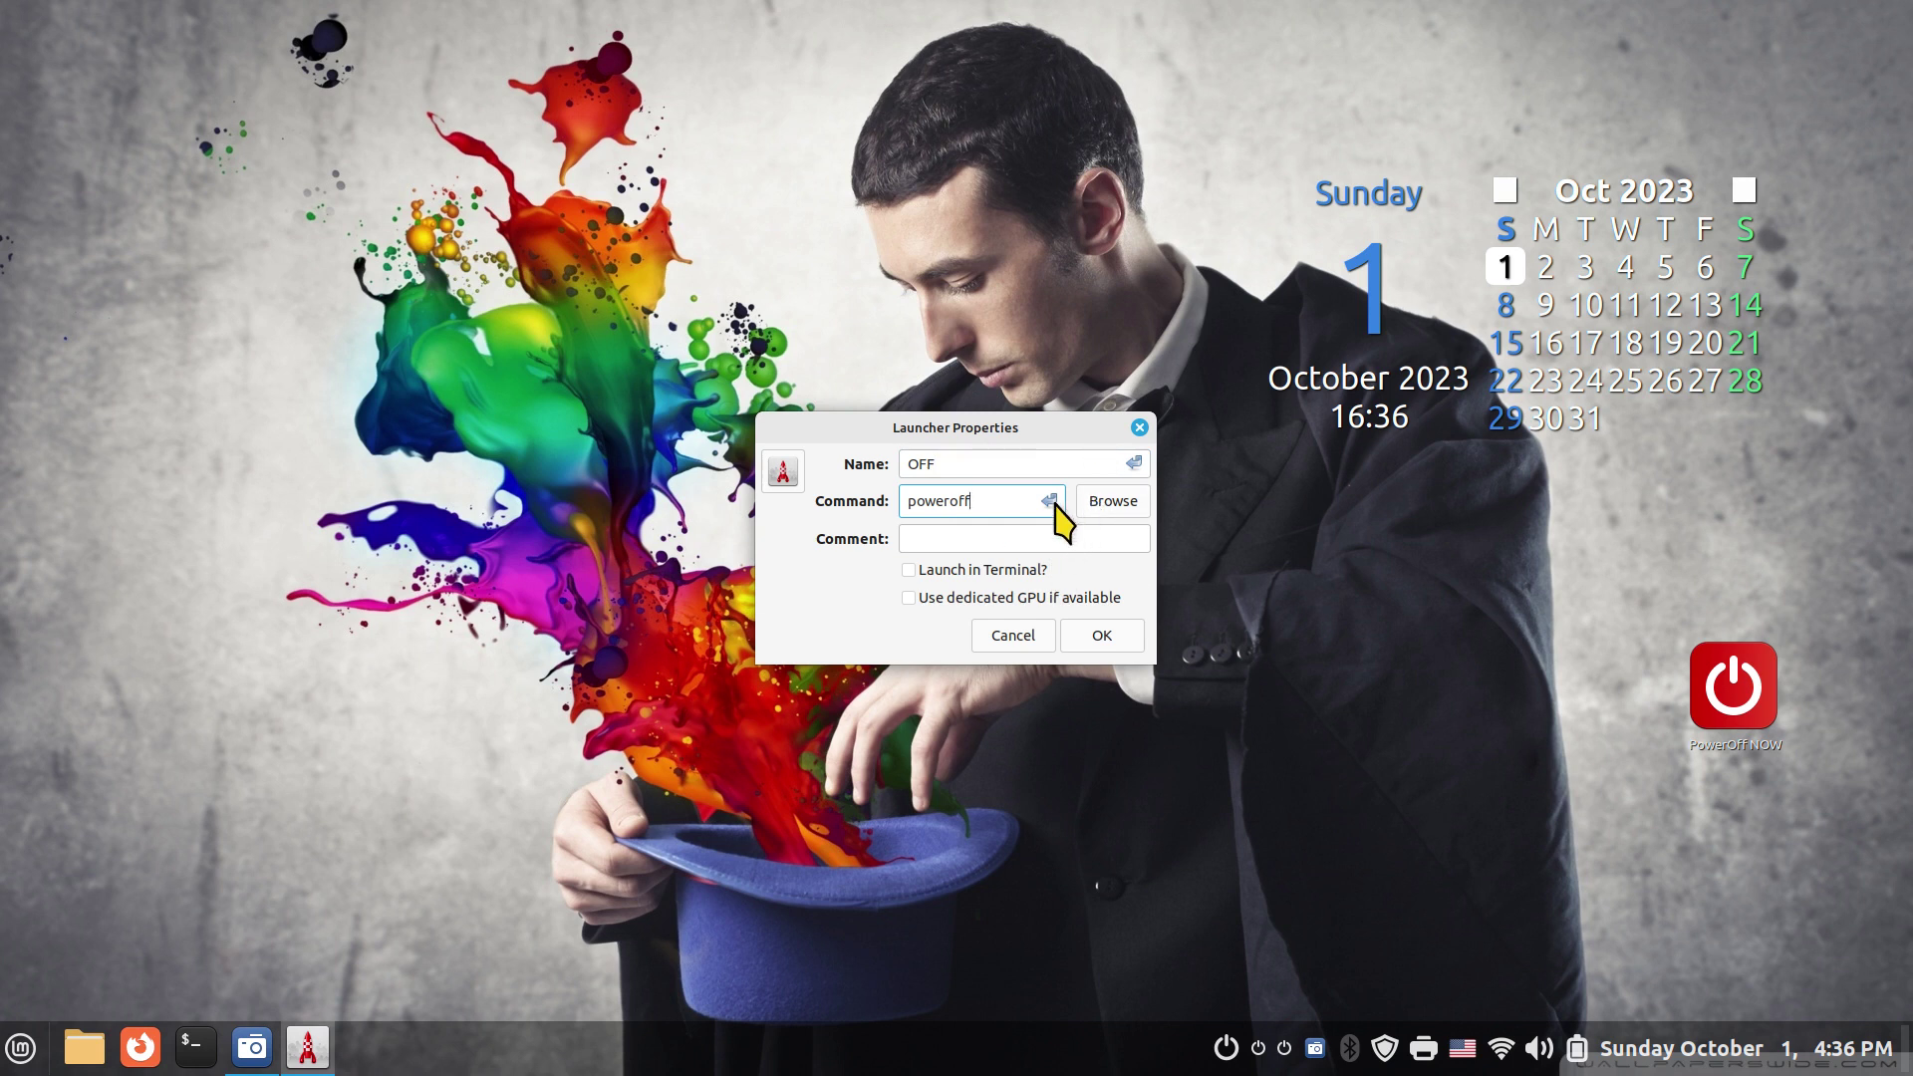
{"action": "mouse_move", "coordinate": [1056, 505]}
Step: Choose the face-cool icon from the Emoji category for the OFF launcher
{"action": "left_click", "coordinate": [771, 475]}
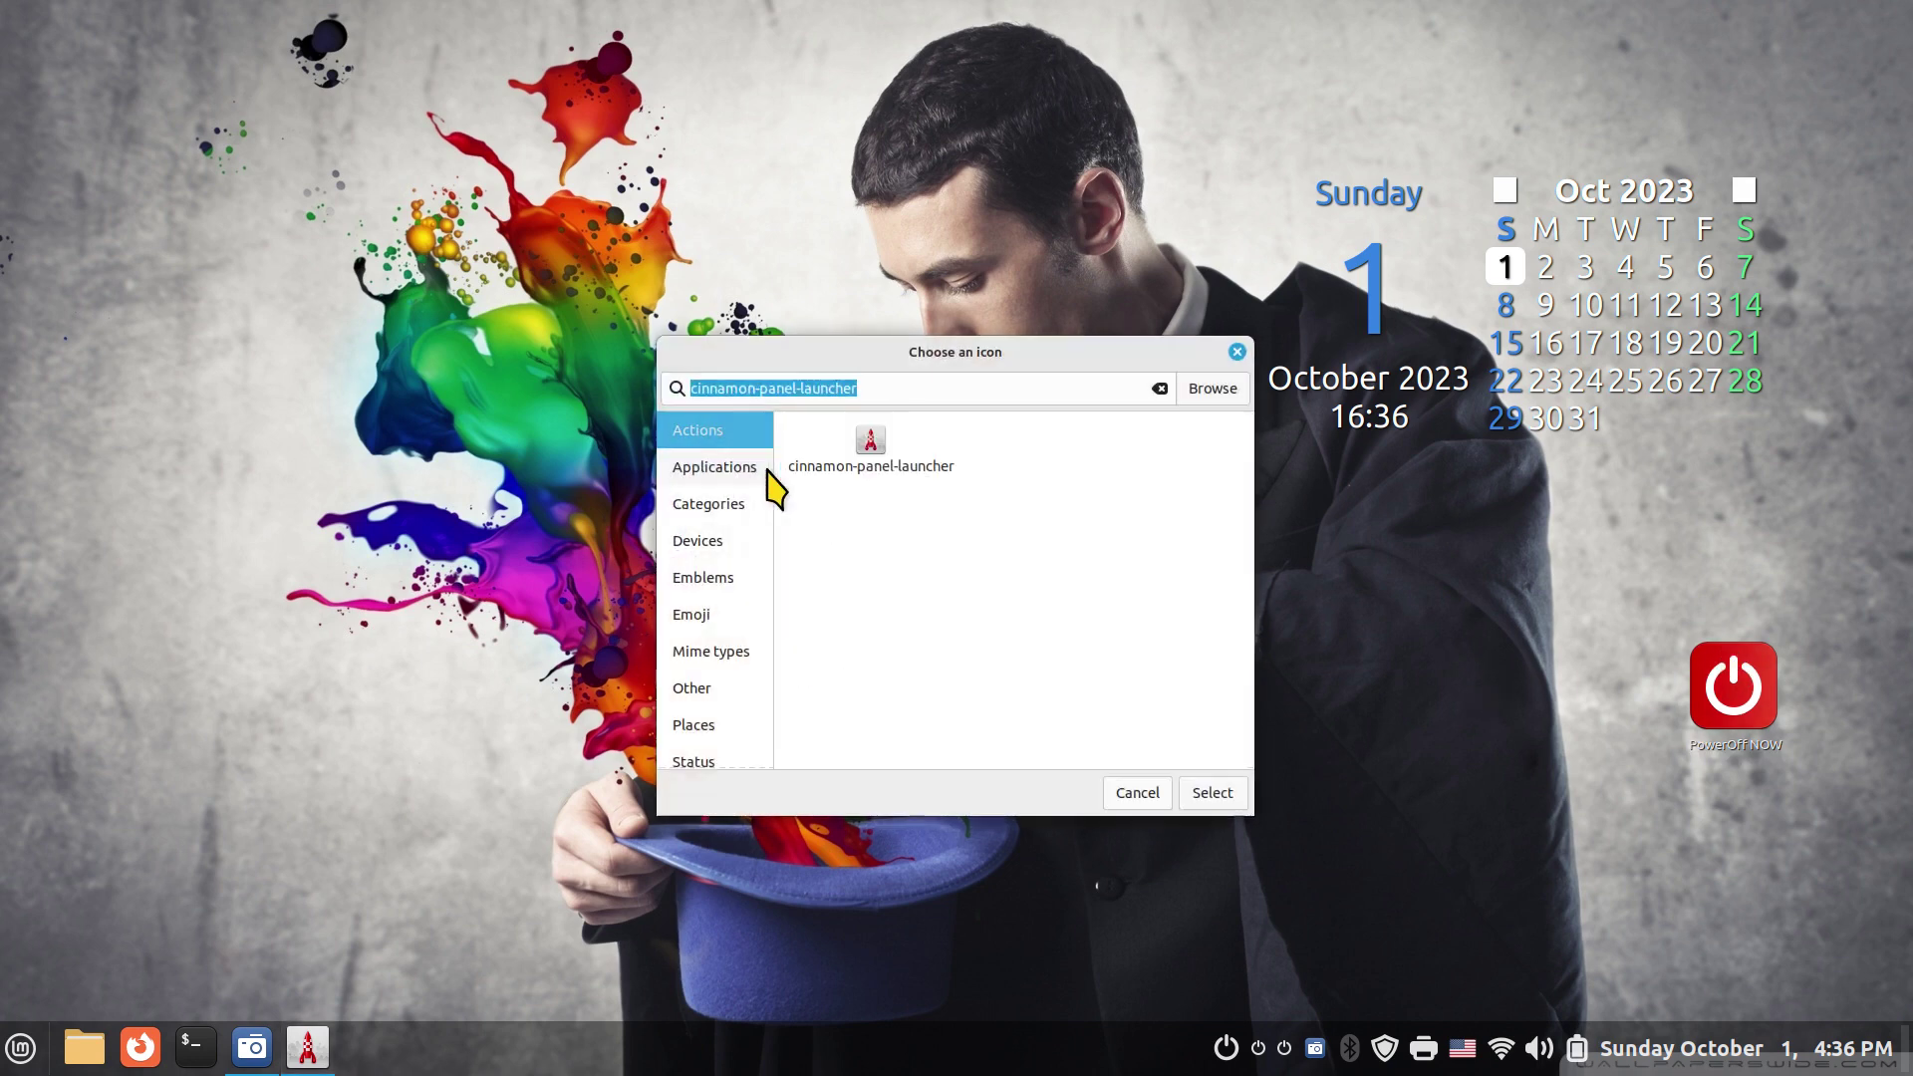
{"action": "left_click", "coordinate": [701, 618]}
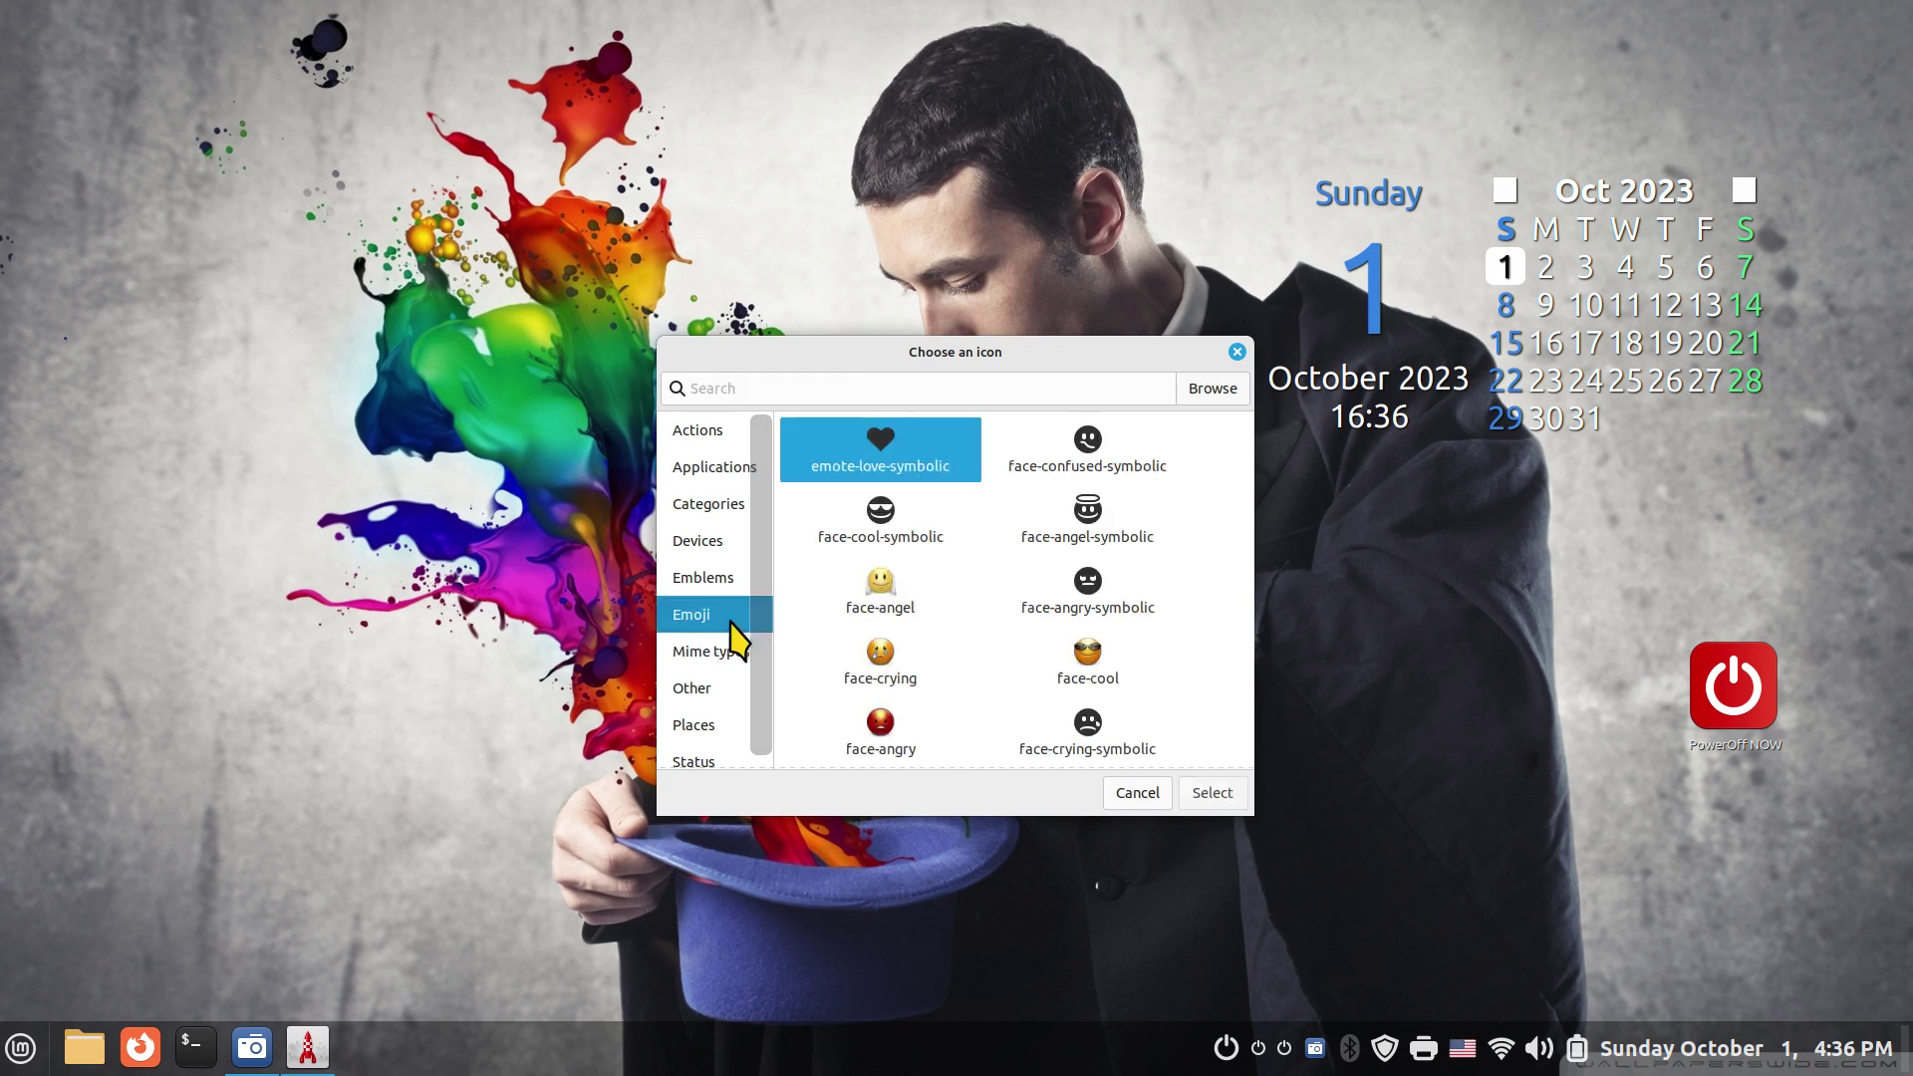
{"action": "scroll", "coordinate": [951, 737], "scroll_direction": "down", "scroll_amount": 1}
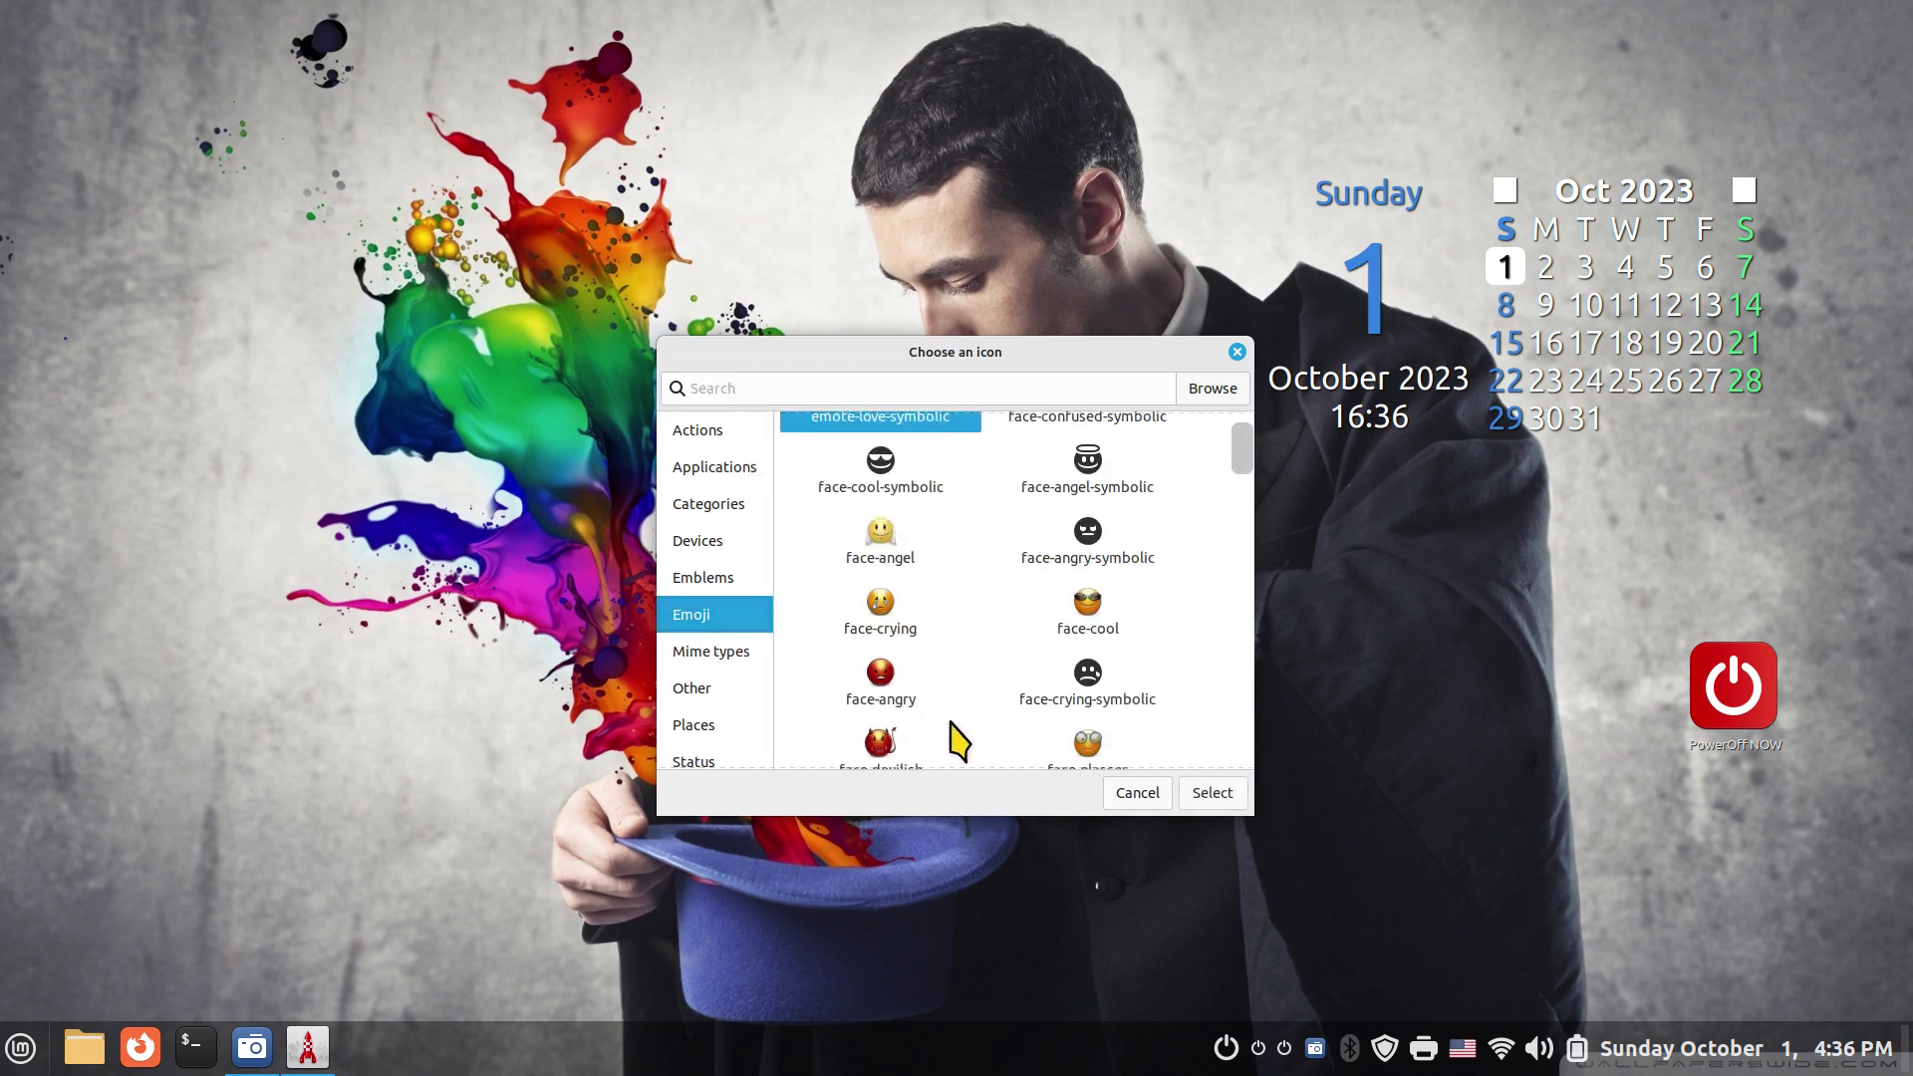
{"action": "left_click", "coordinate": [1096, 616]}
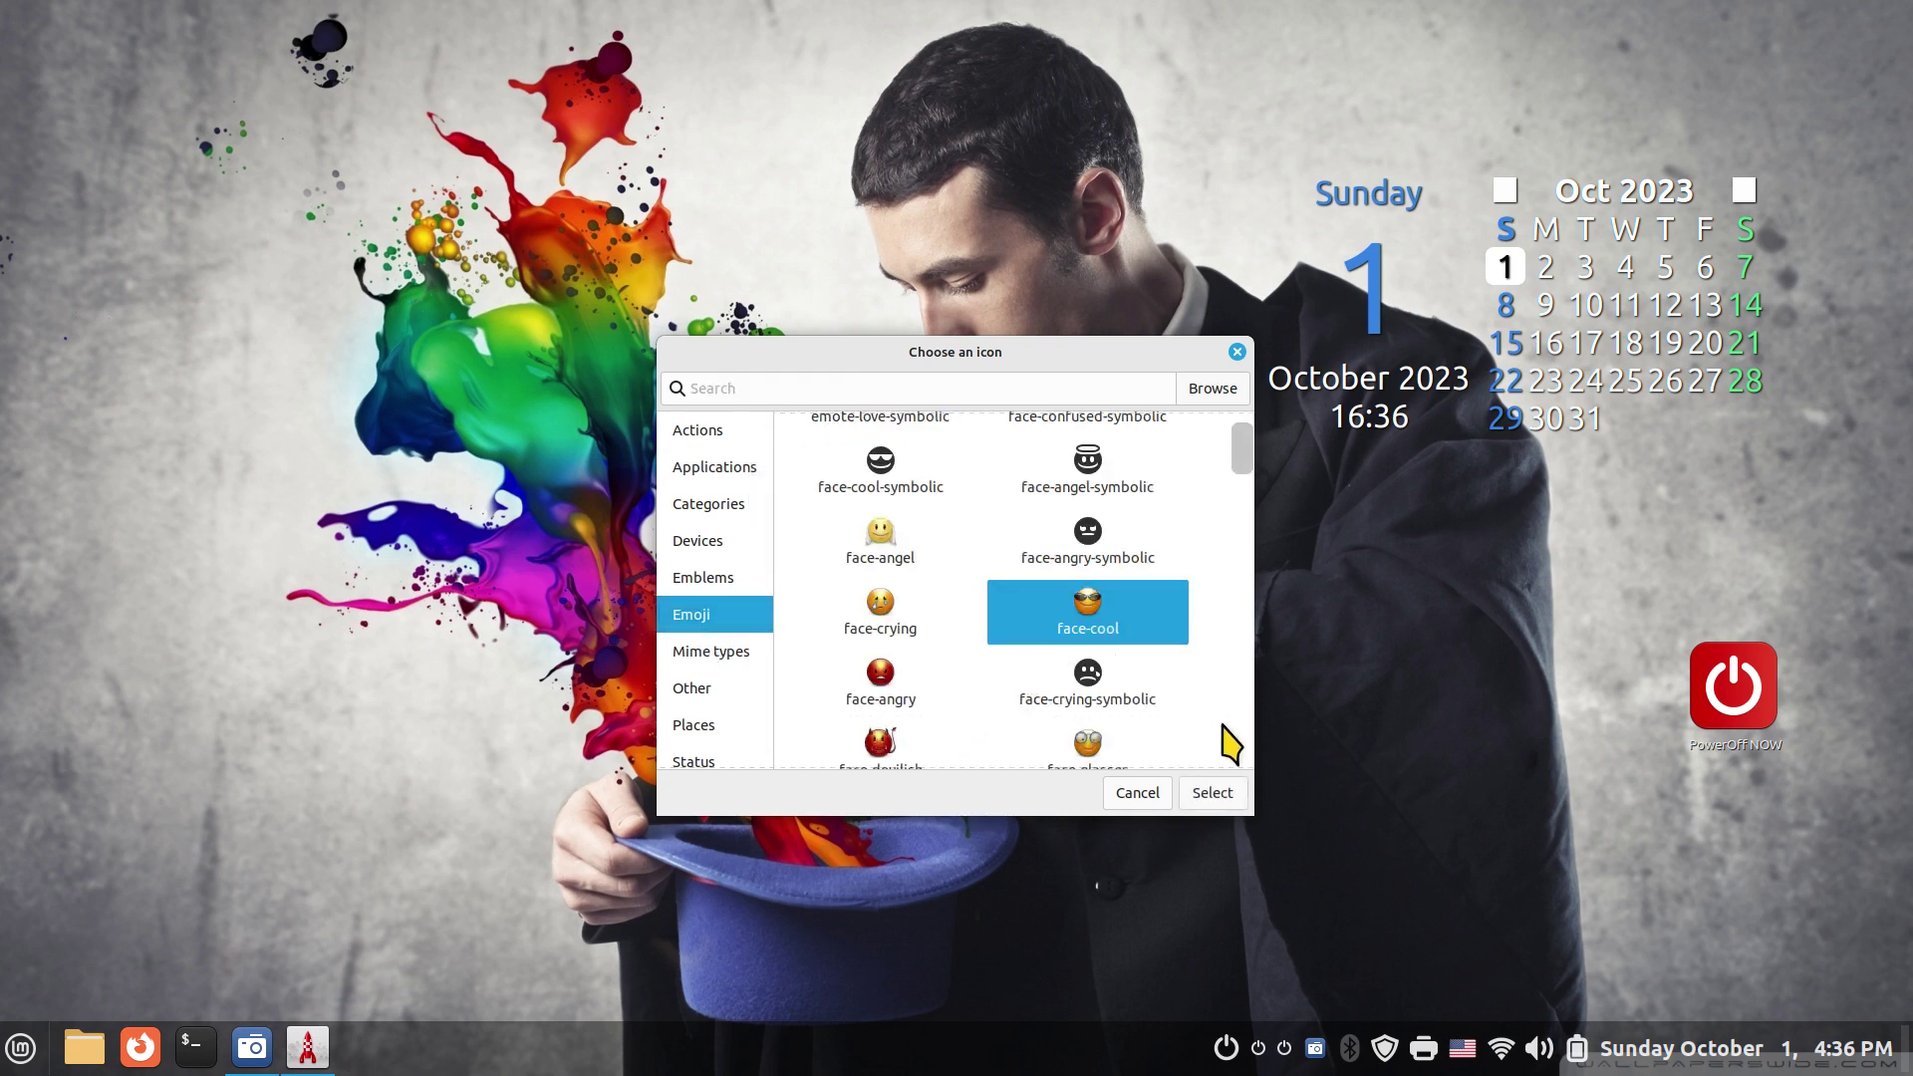
{"action": "left_click", "coordinate": [1206, 794]}
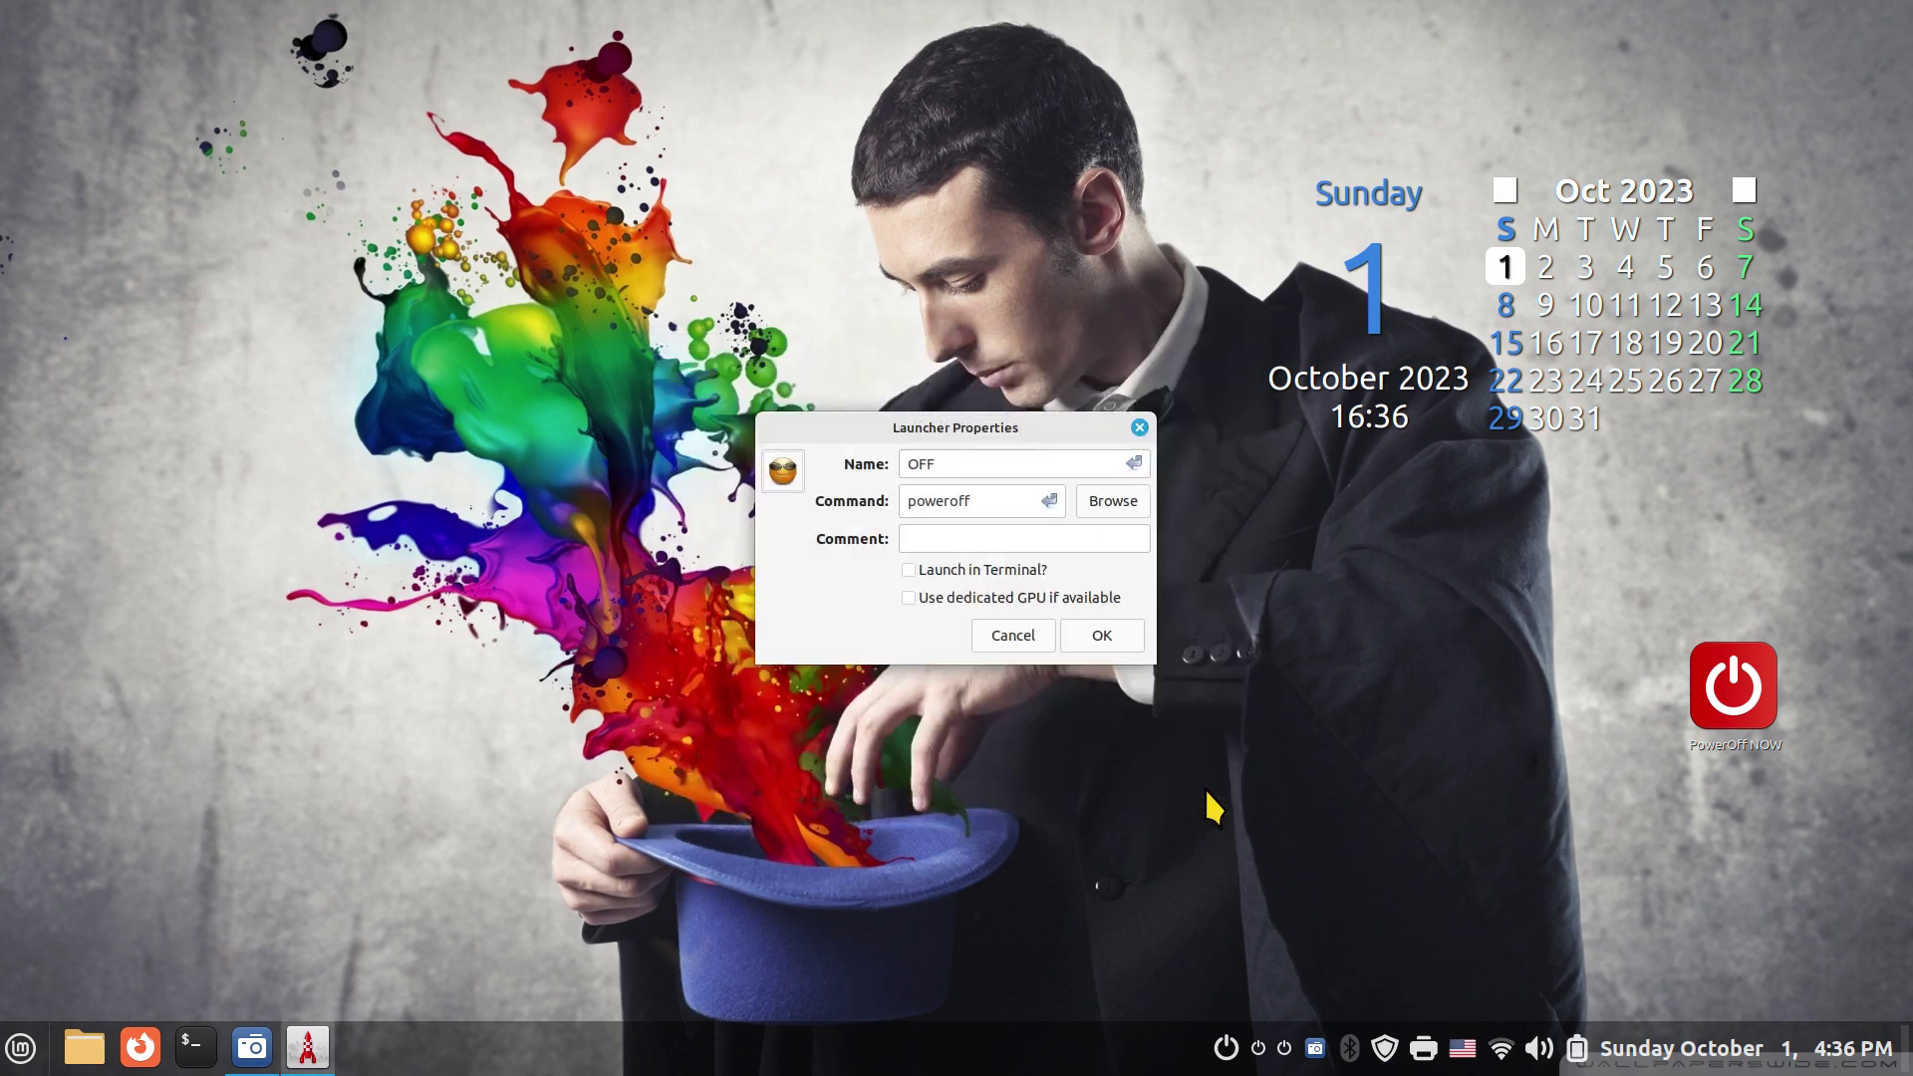
Step: Change the OFF launcher's icon to audio-speaker-center-back from the Devices category
{"action": "left_click", "coordinate": [783, 482]}
{"action": "left_click", "coordinate": [703, 551]}
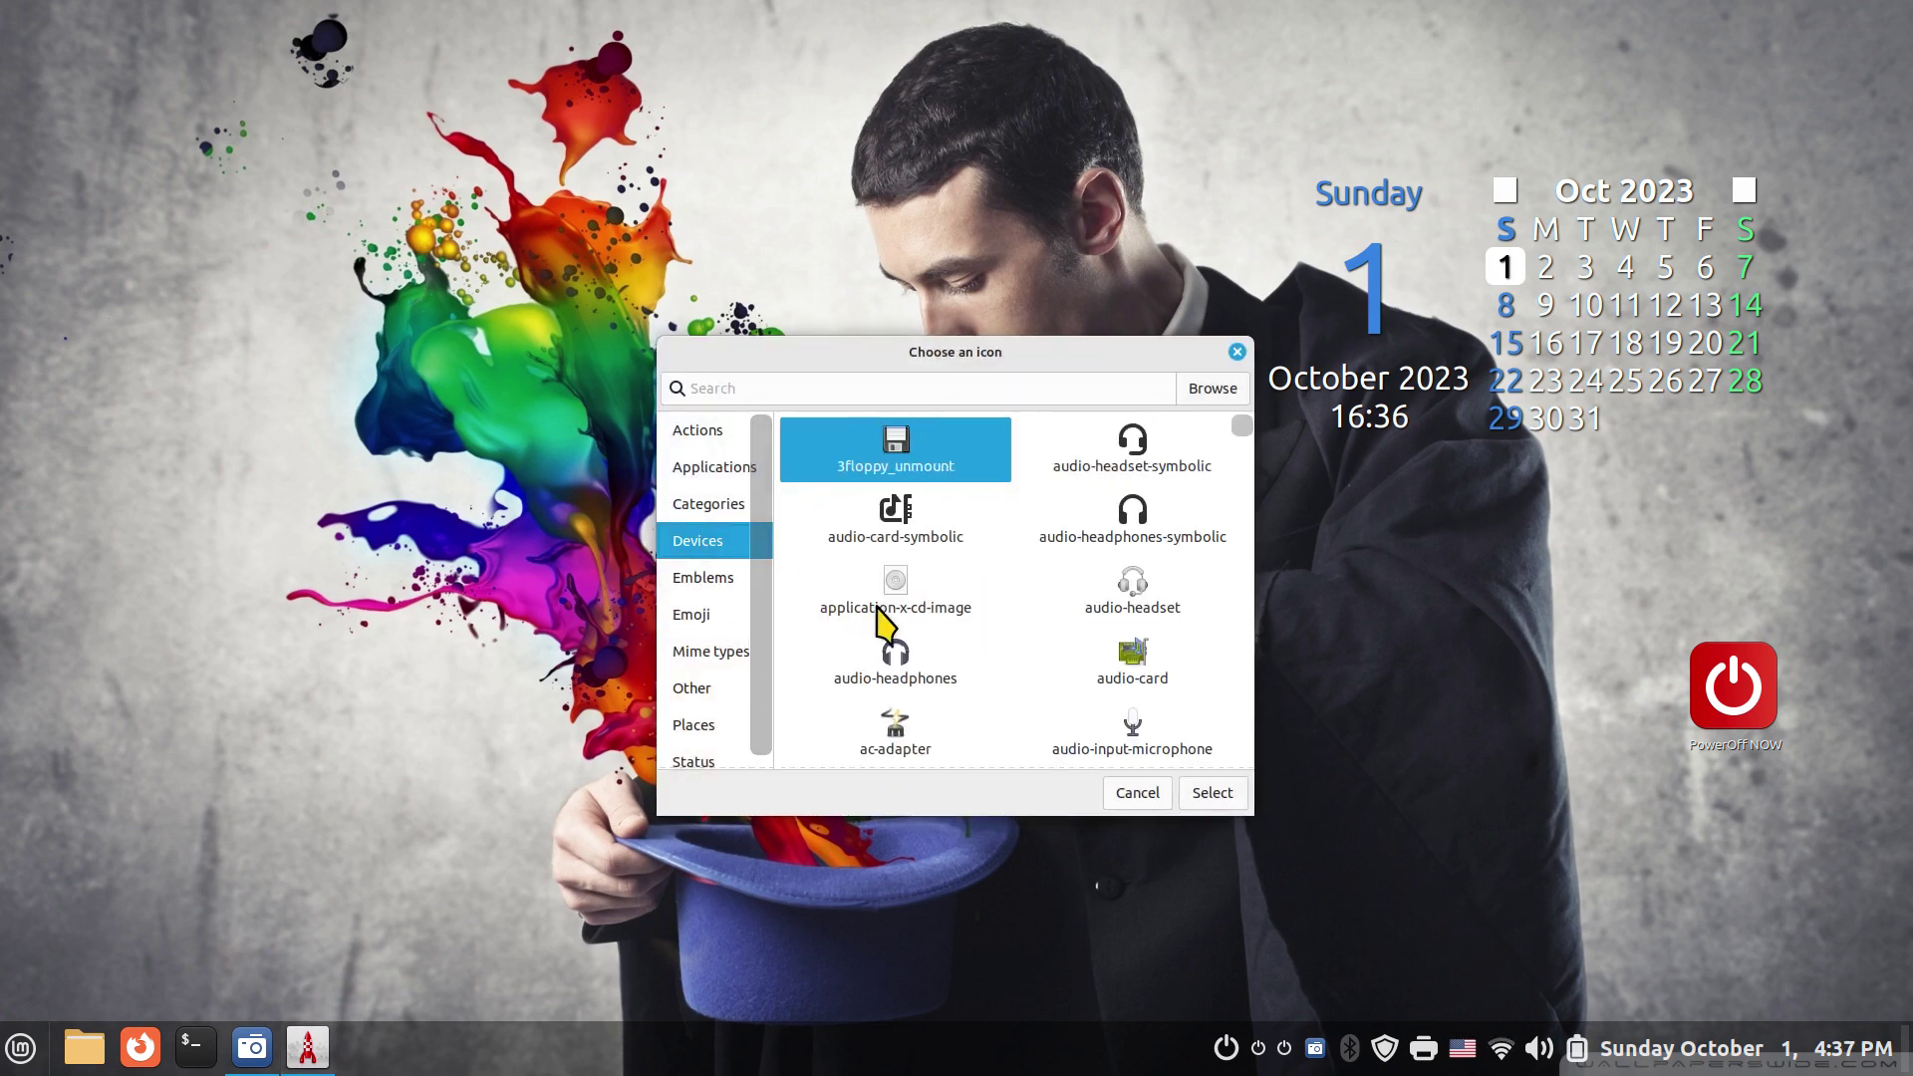
{"action": "scroll", "coordinate": [1076, 710], "scroll_direction": "down", "scroll_amount": 2}
{"action": "scroll", "coordinate": [1076, 710], "scroll_direction": "down", "scroll_amount": 5}
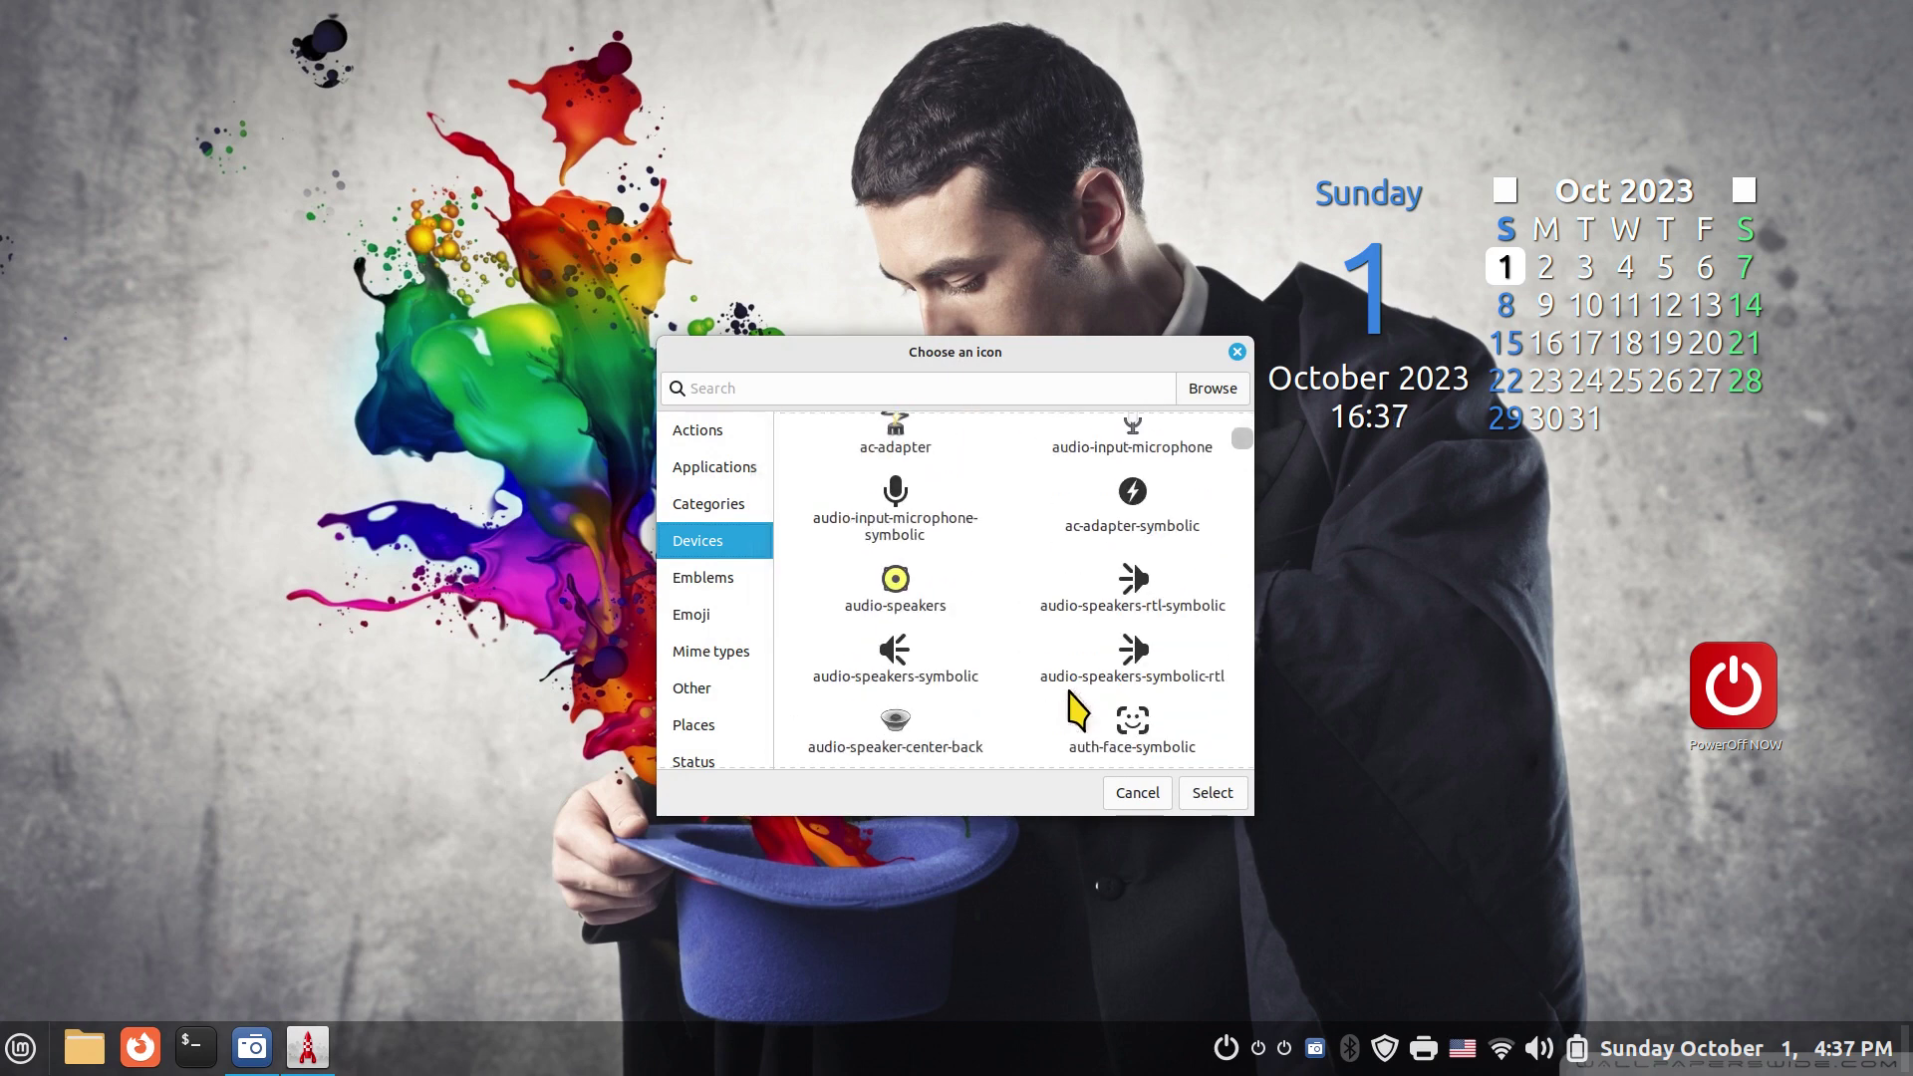
{"action": "left_click", "coordinate": [936, 627]}
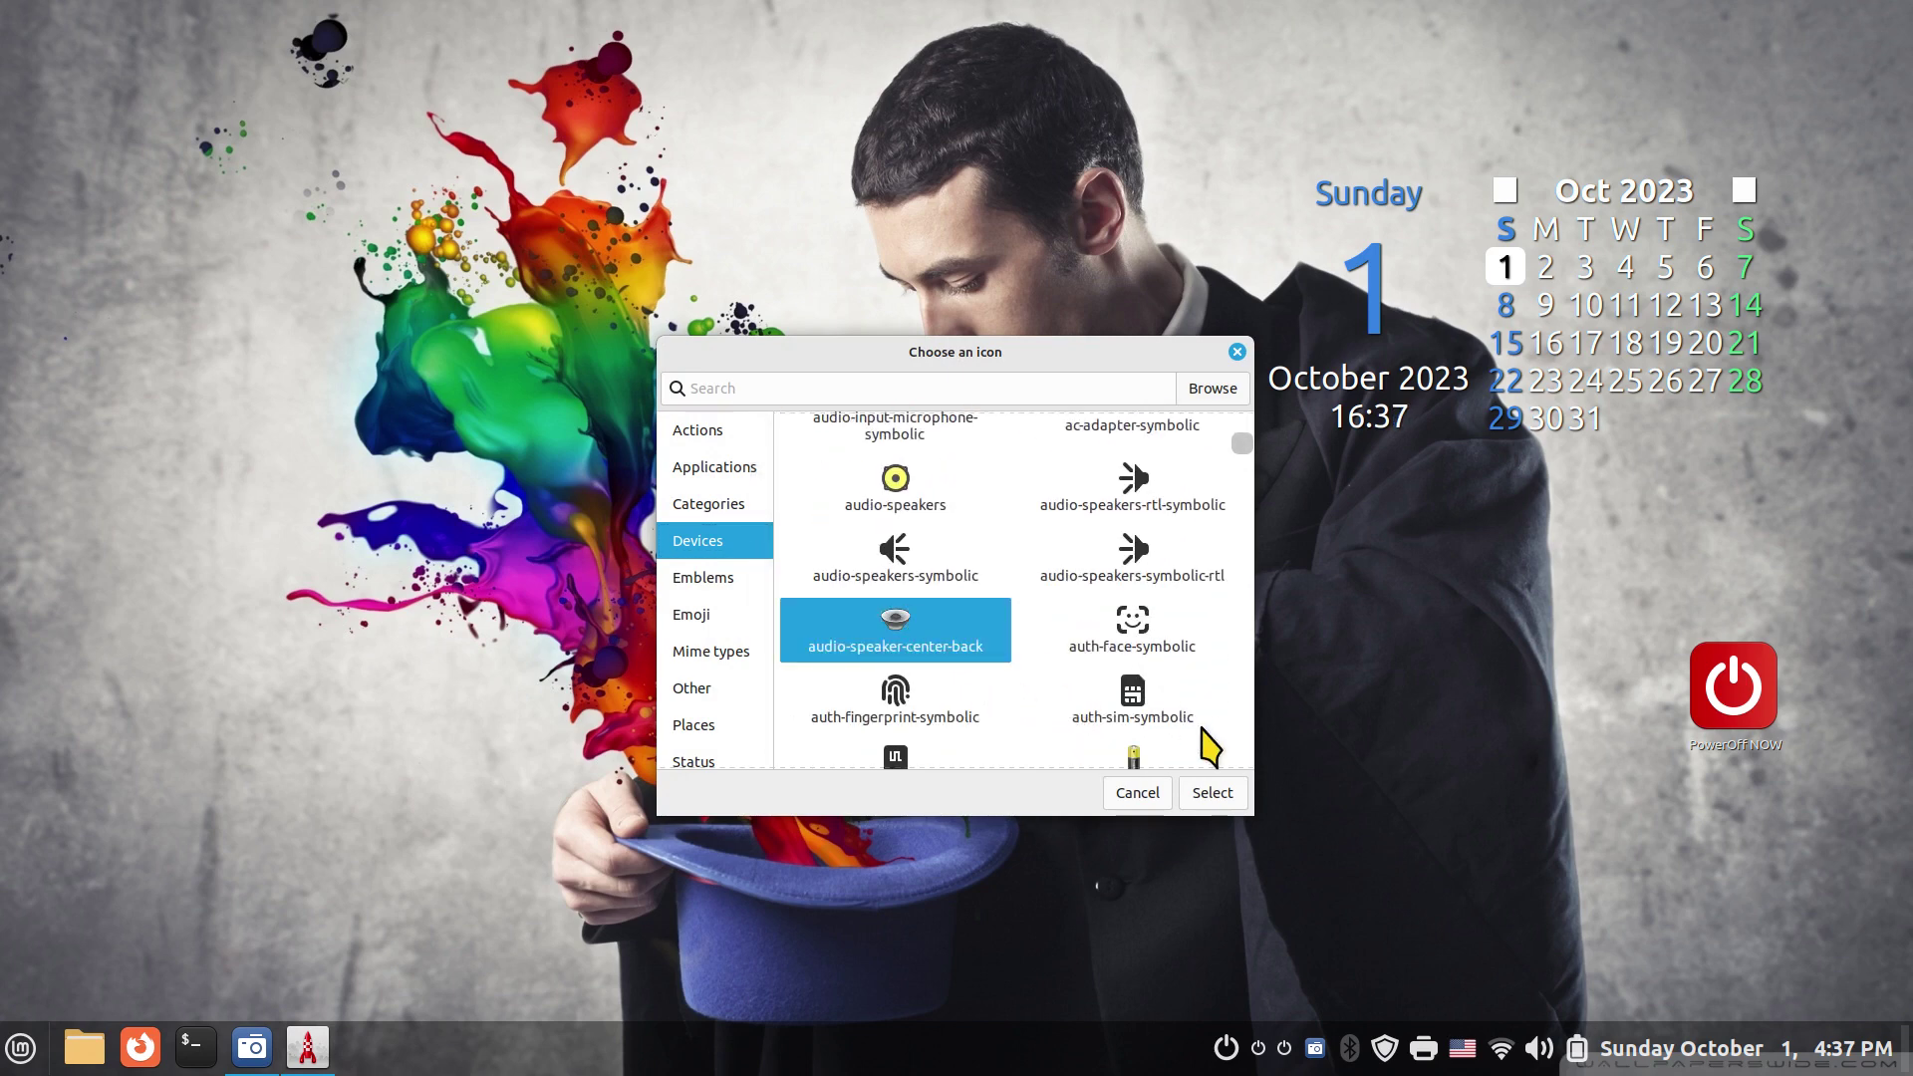
{"action": "left_click", "coordinate": [1213, 794]}
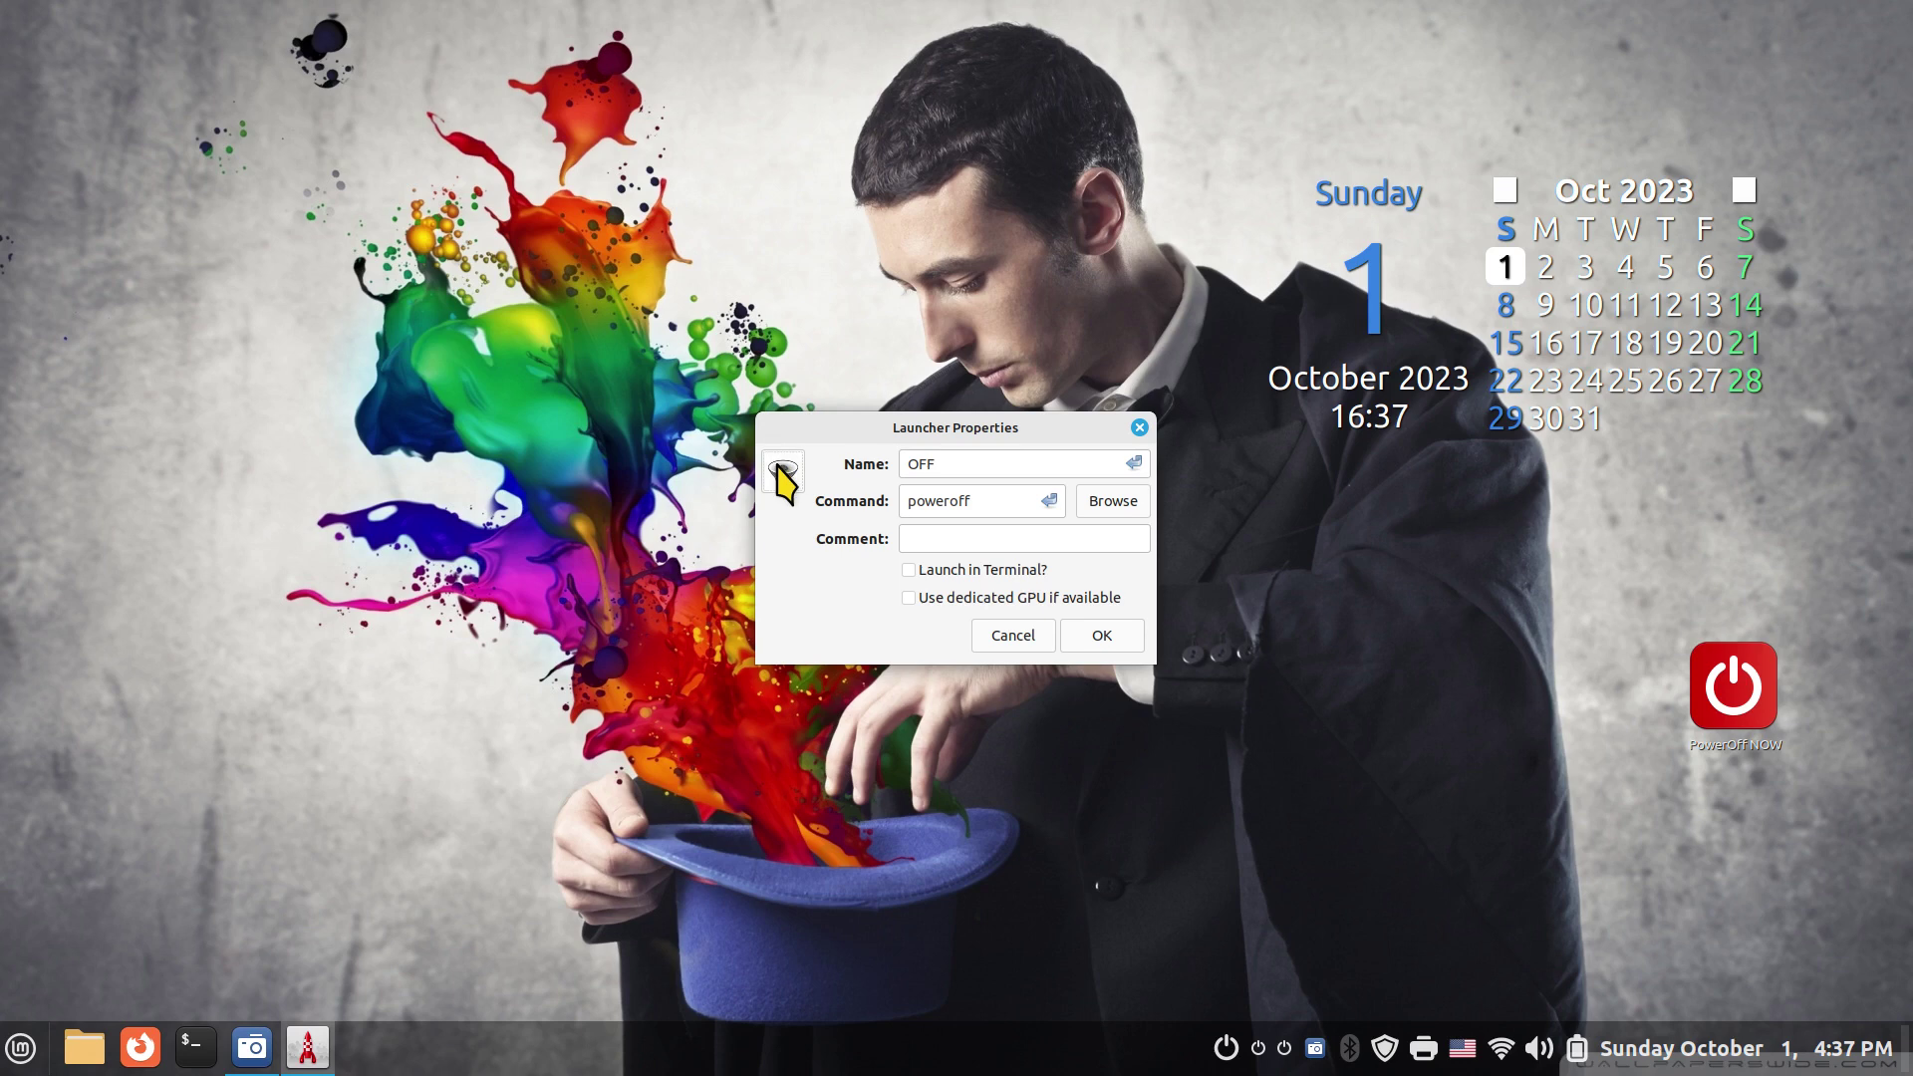
Step: Change the OFF launcher's icon to the custom image clone-th3-icon.png from the icons folder in Documents
{"action": "left_click", "coordinate": [782, 469]}
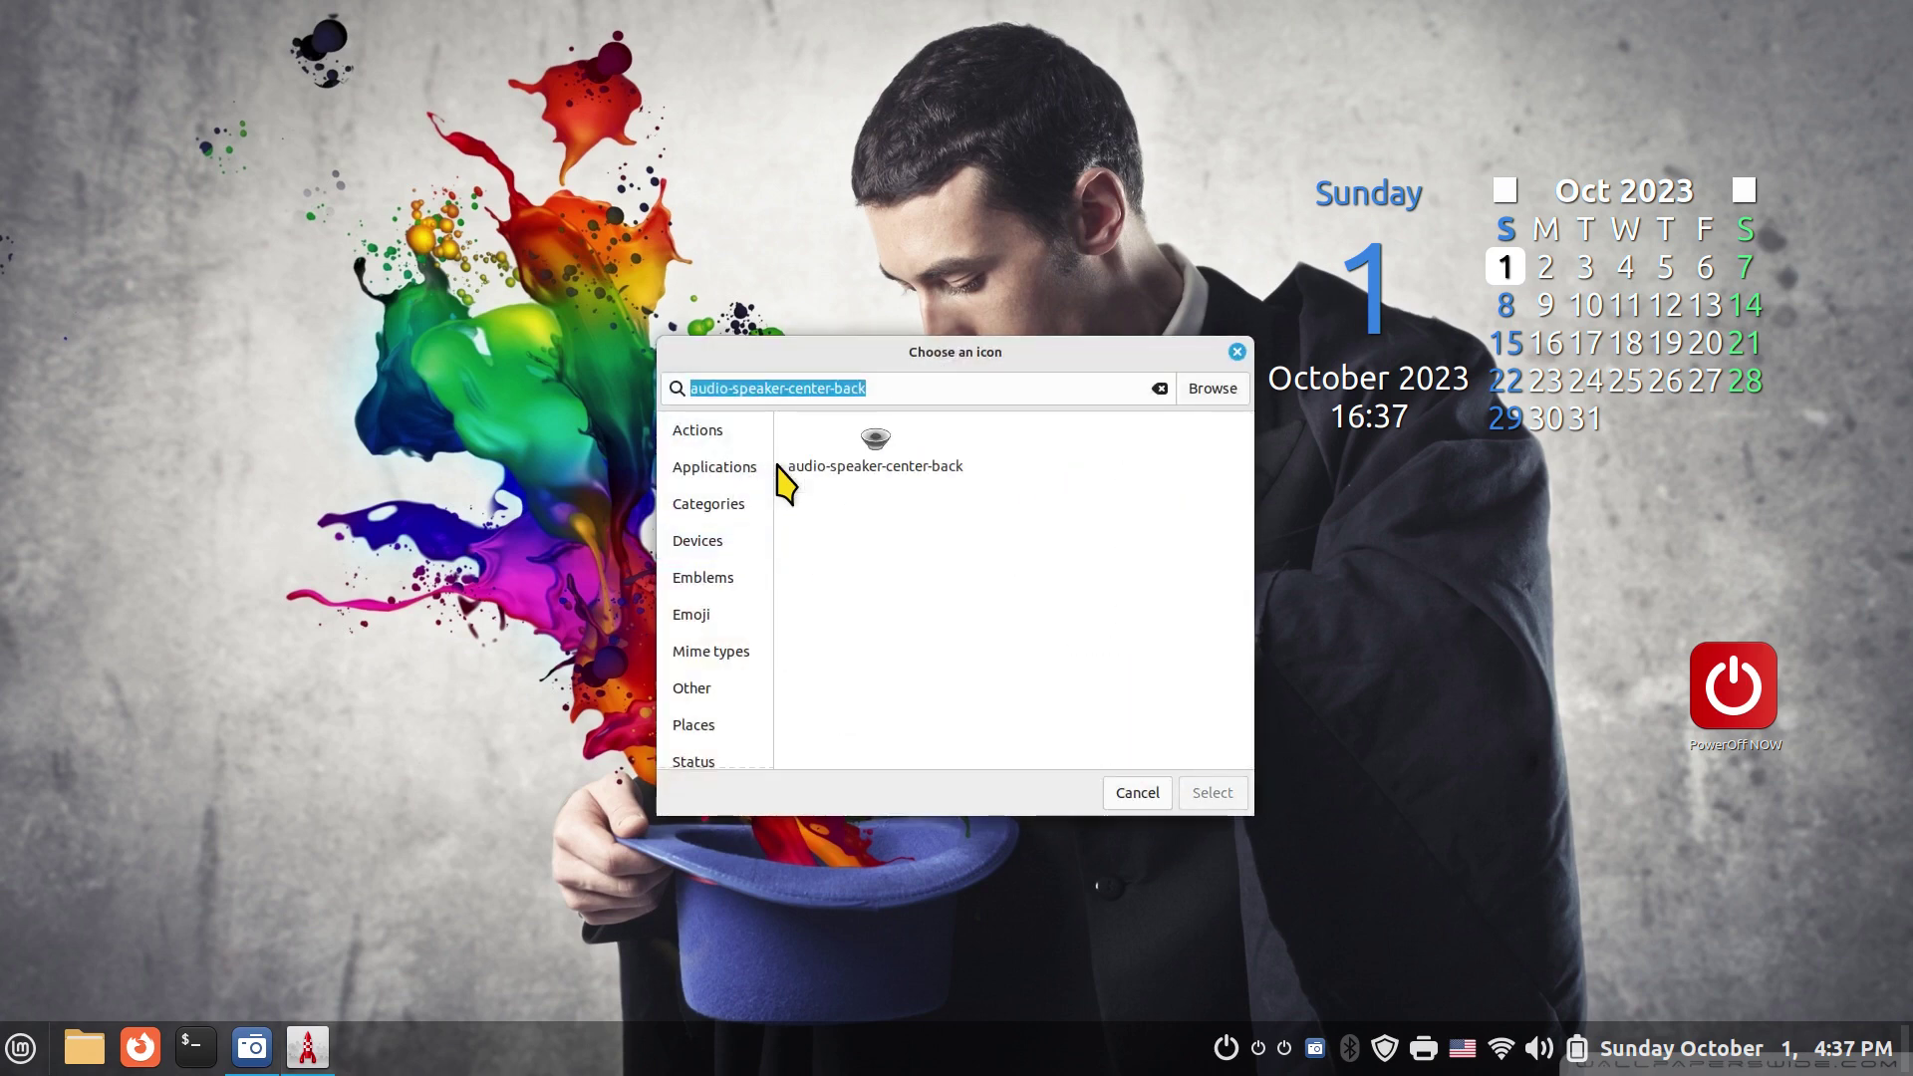
{"action": "left_click", "coordinate": [1213, 389]}
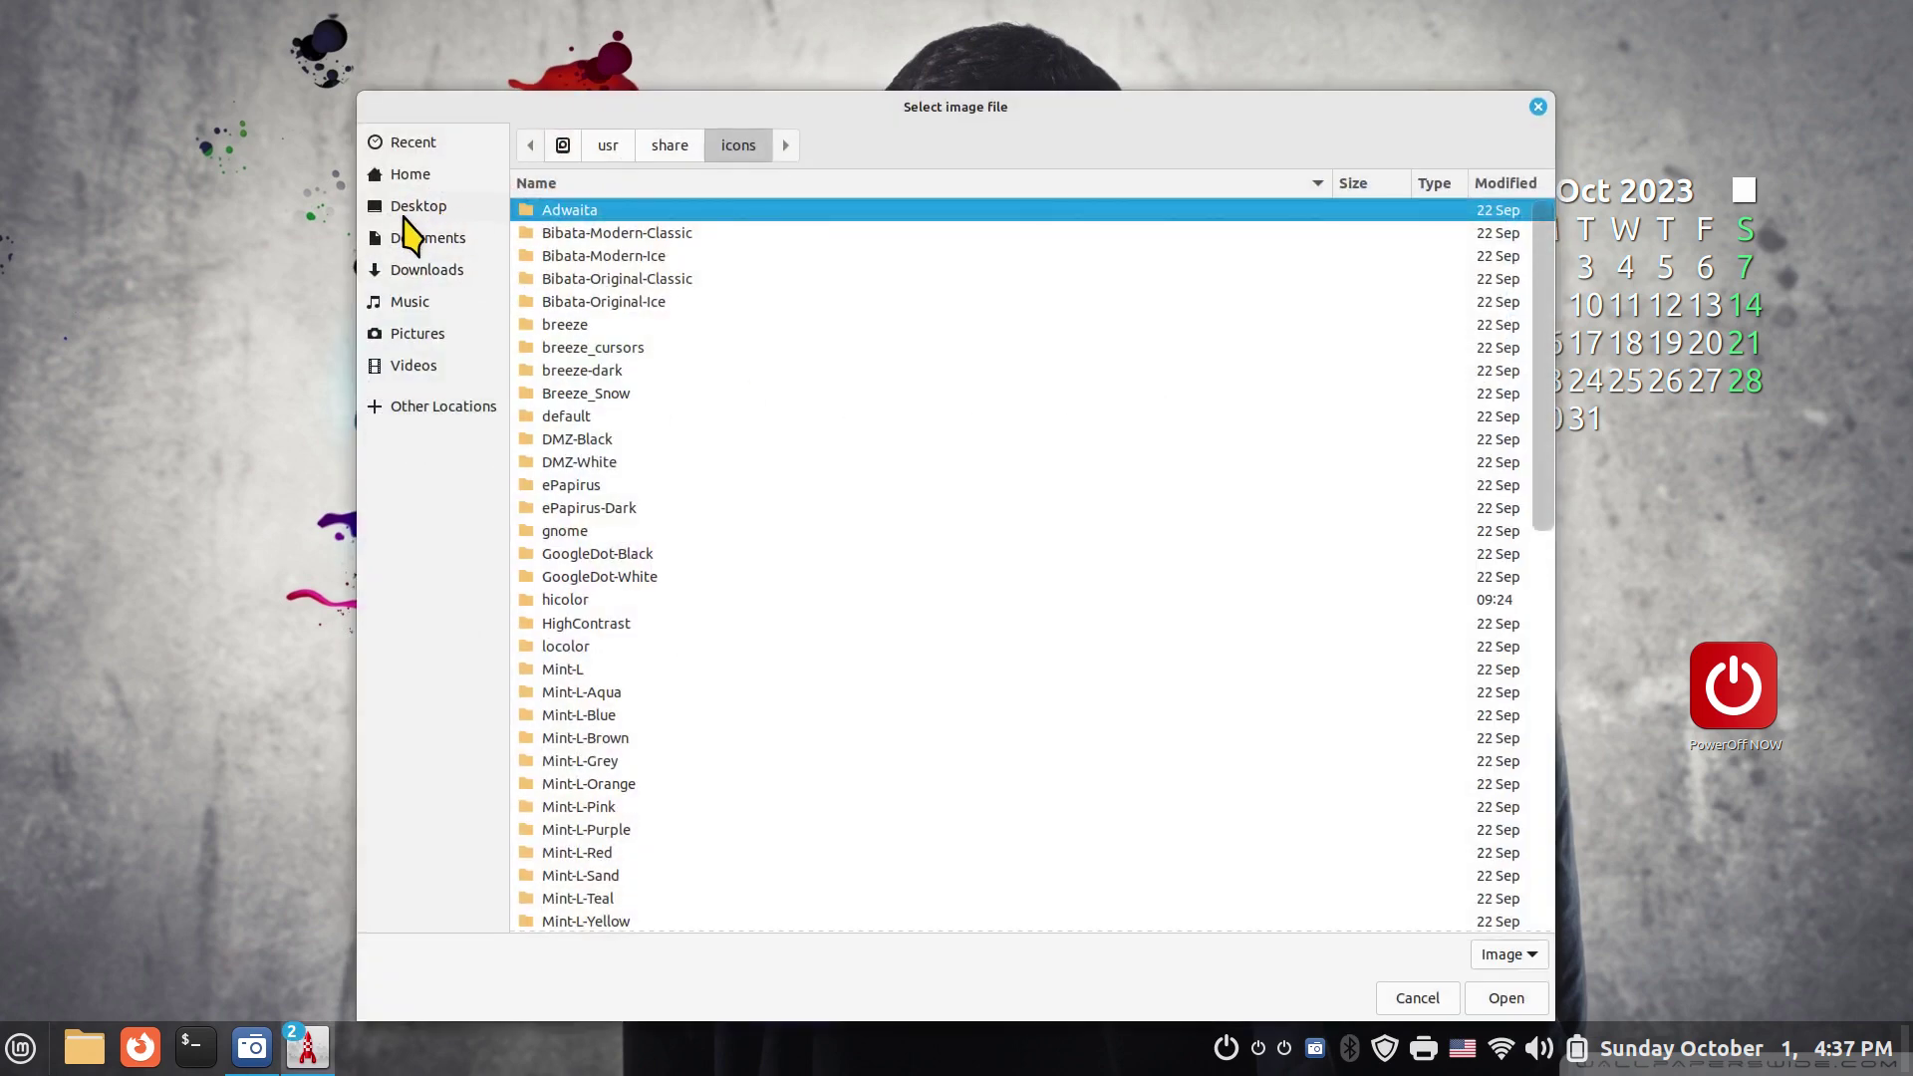
{"action": "left_click", "coordinate": [412, 240]}
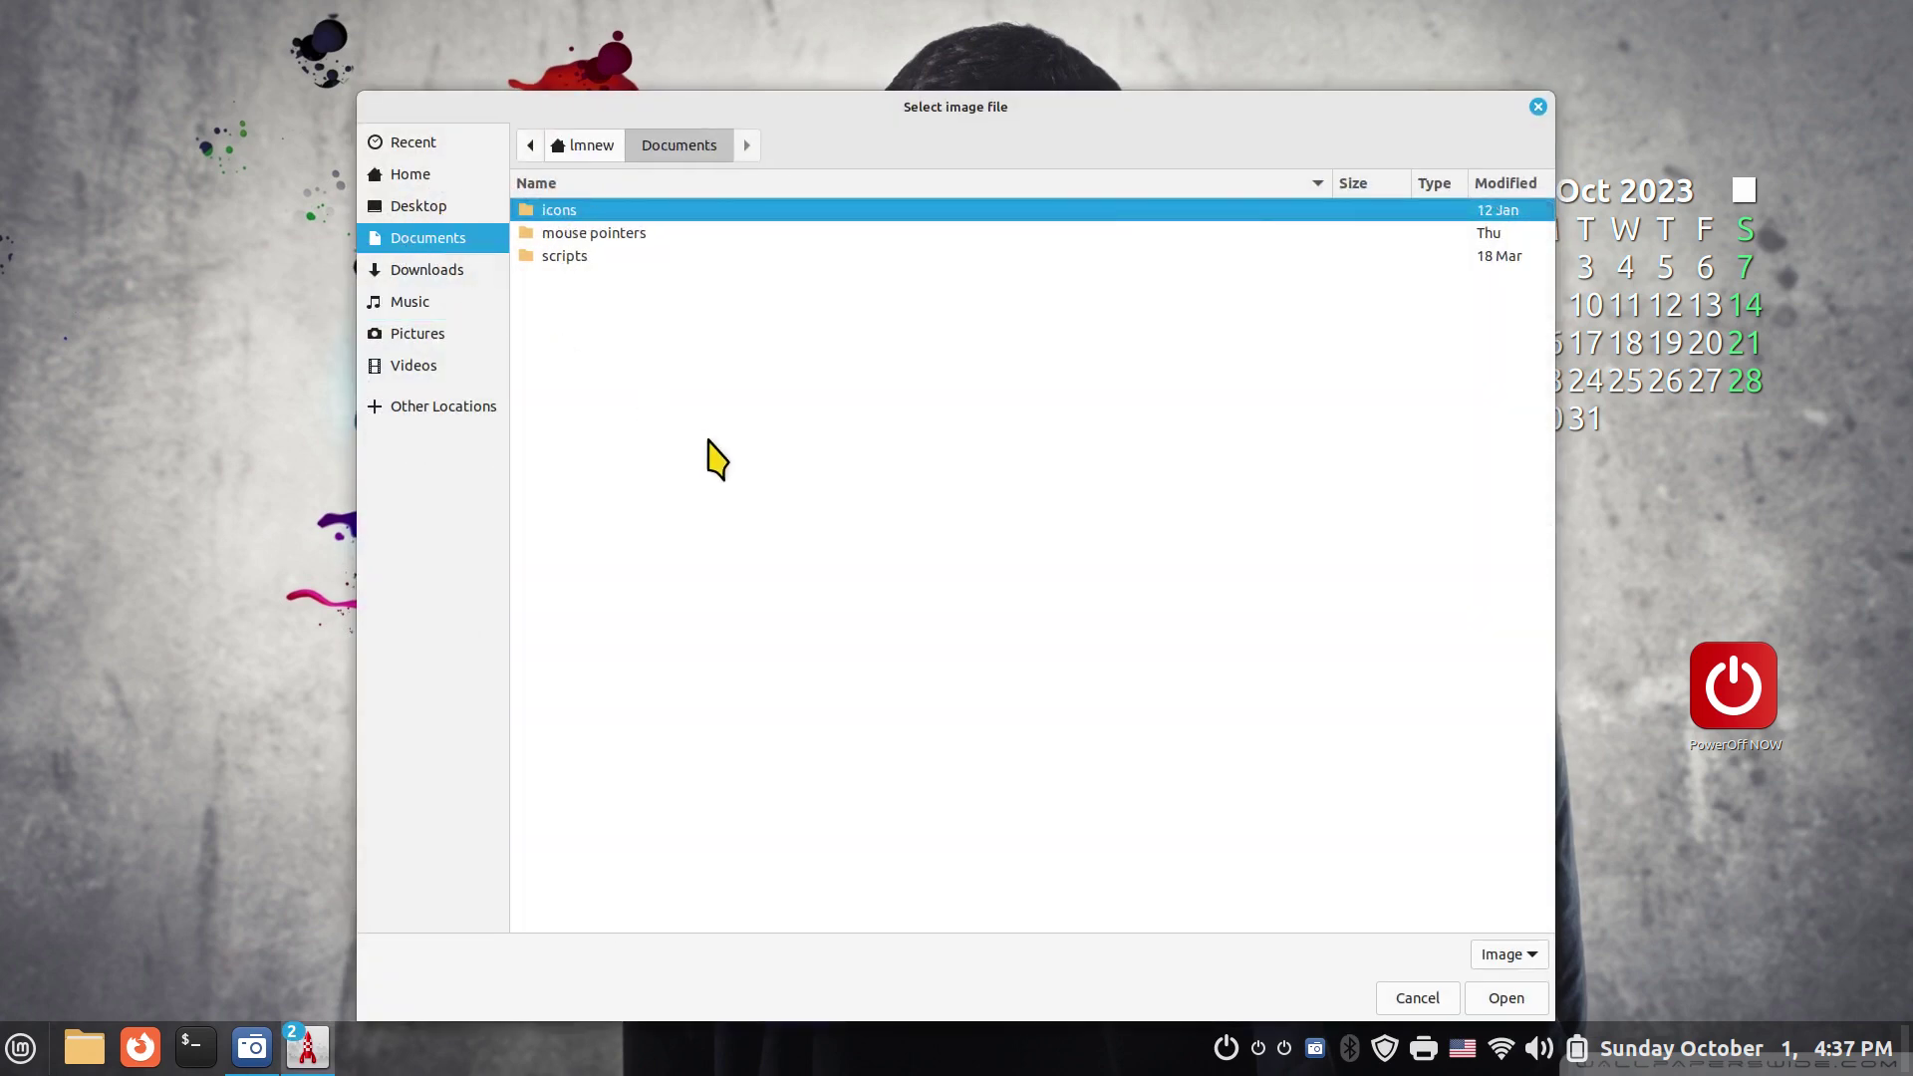
{"action": "double_click", "coordinate": [530, 213]}
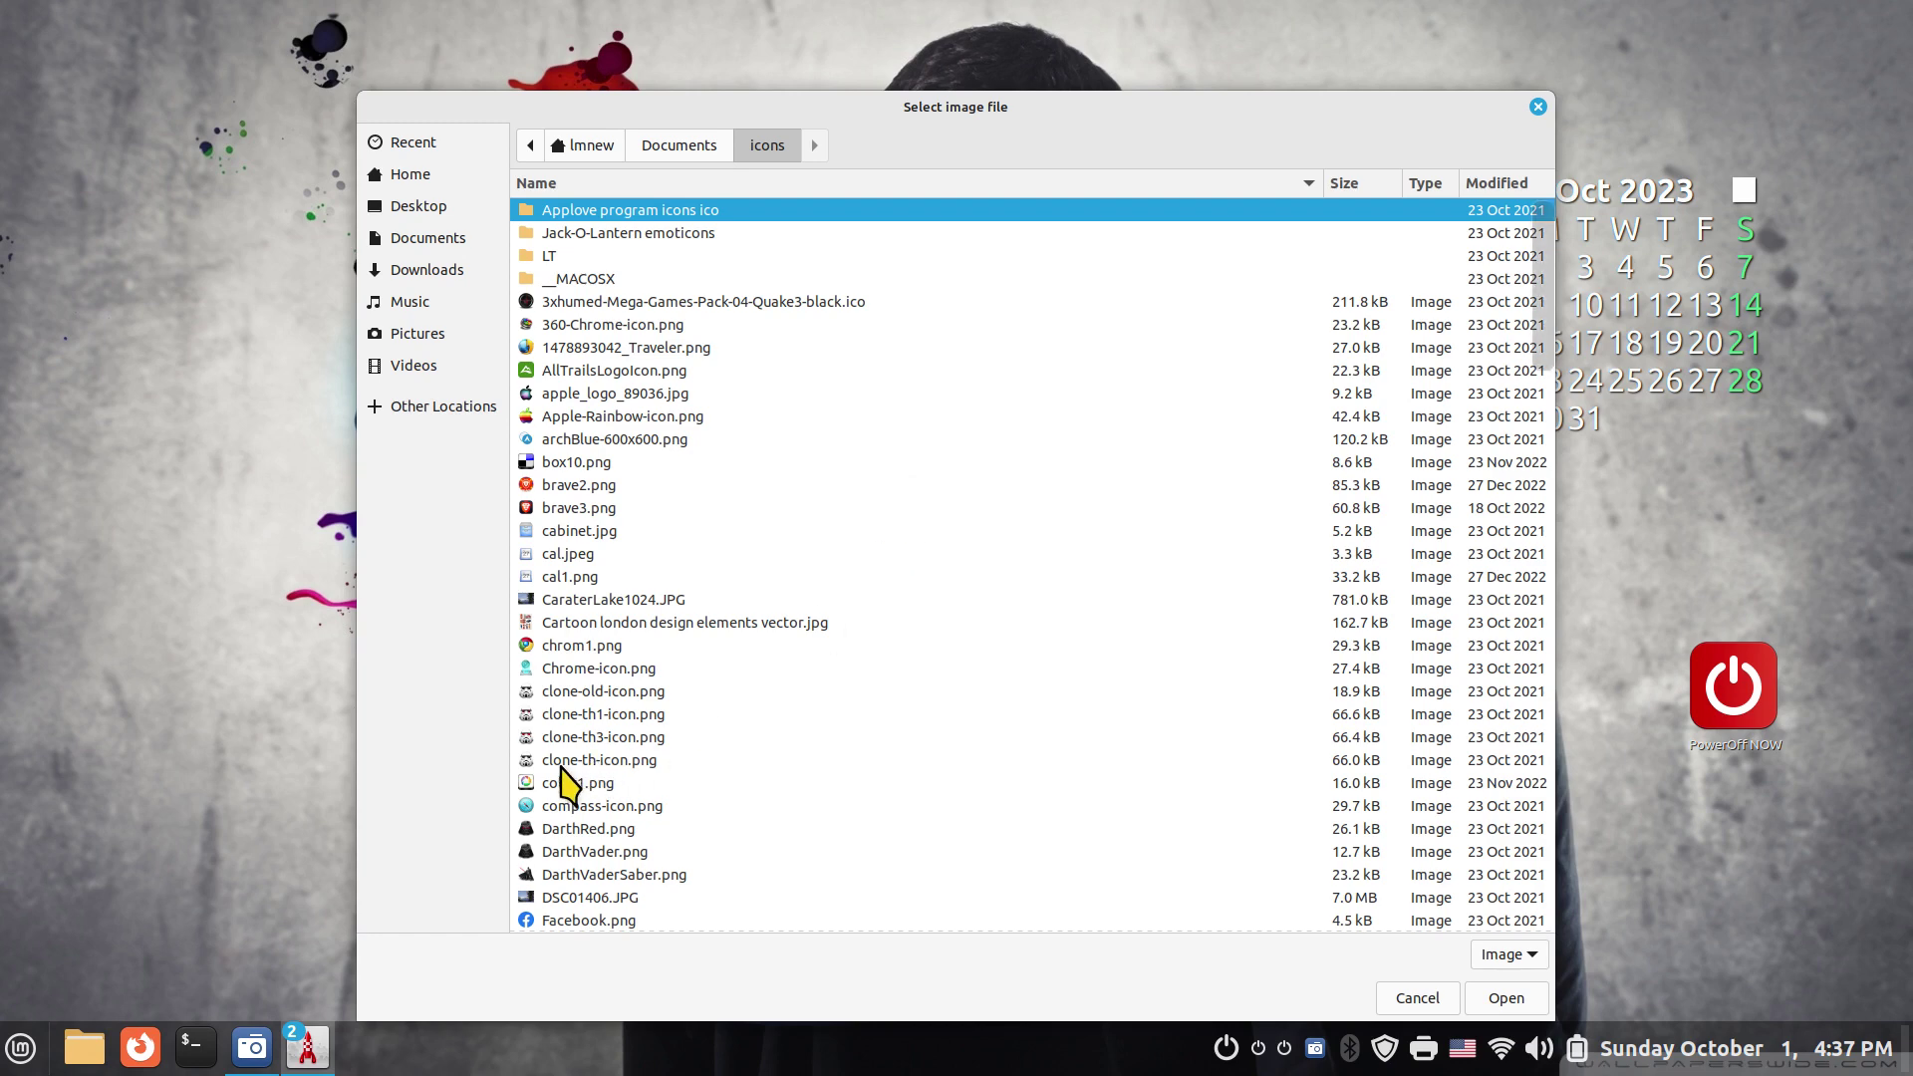
{"action": "left_click", "coordinate": [570, 737]}
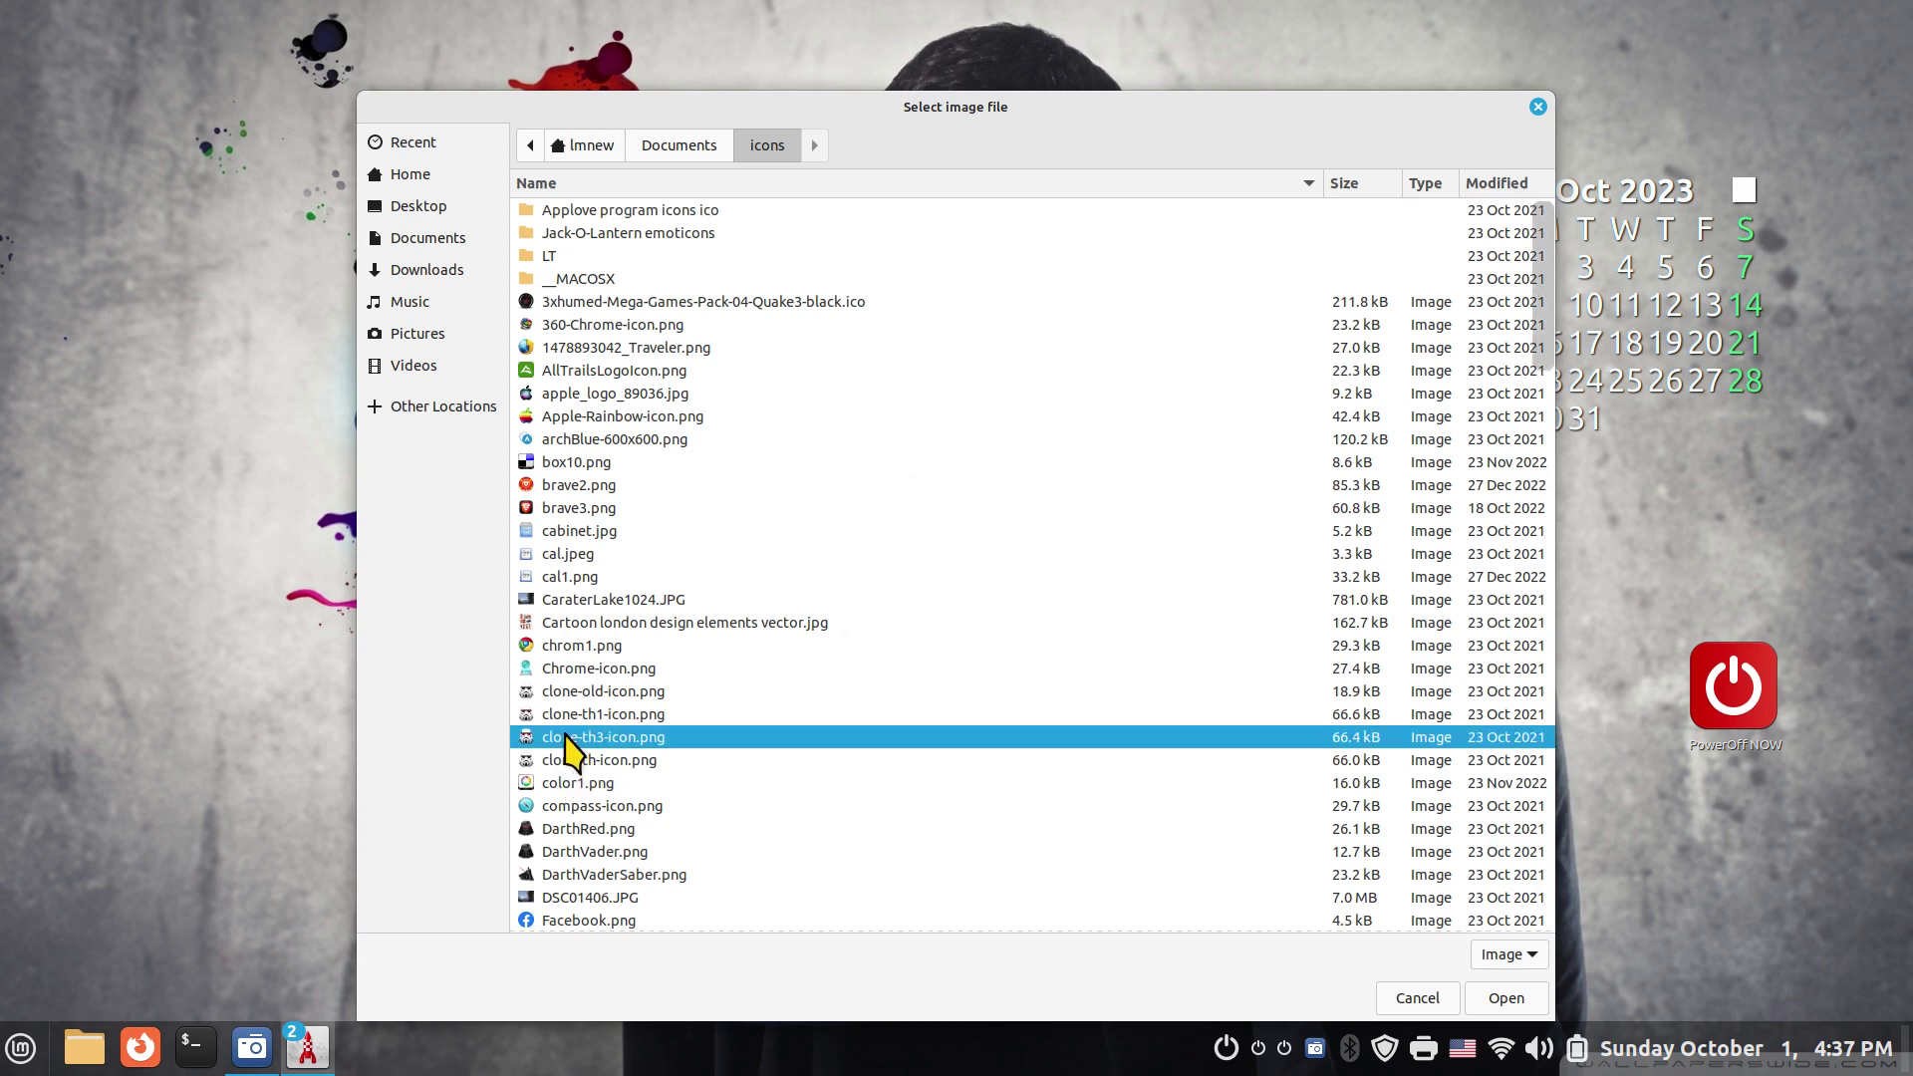
{"action": "left_click", "coordinate": [1505, 997]}
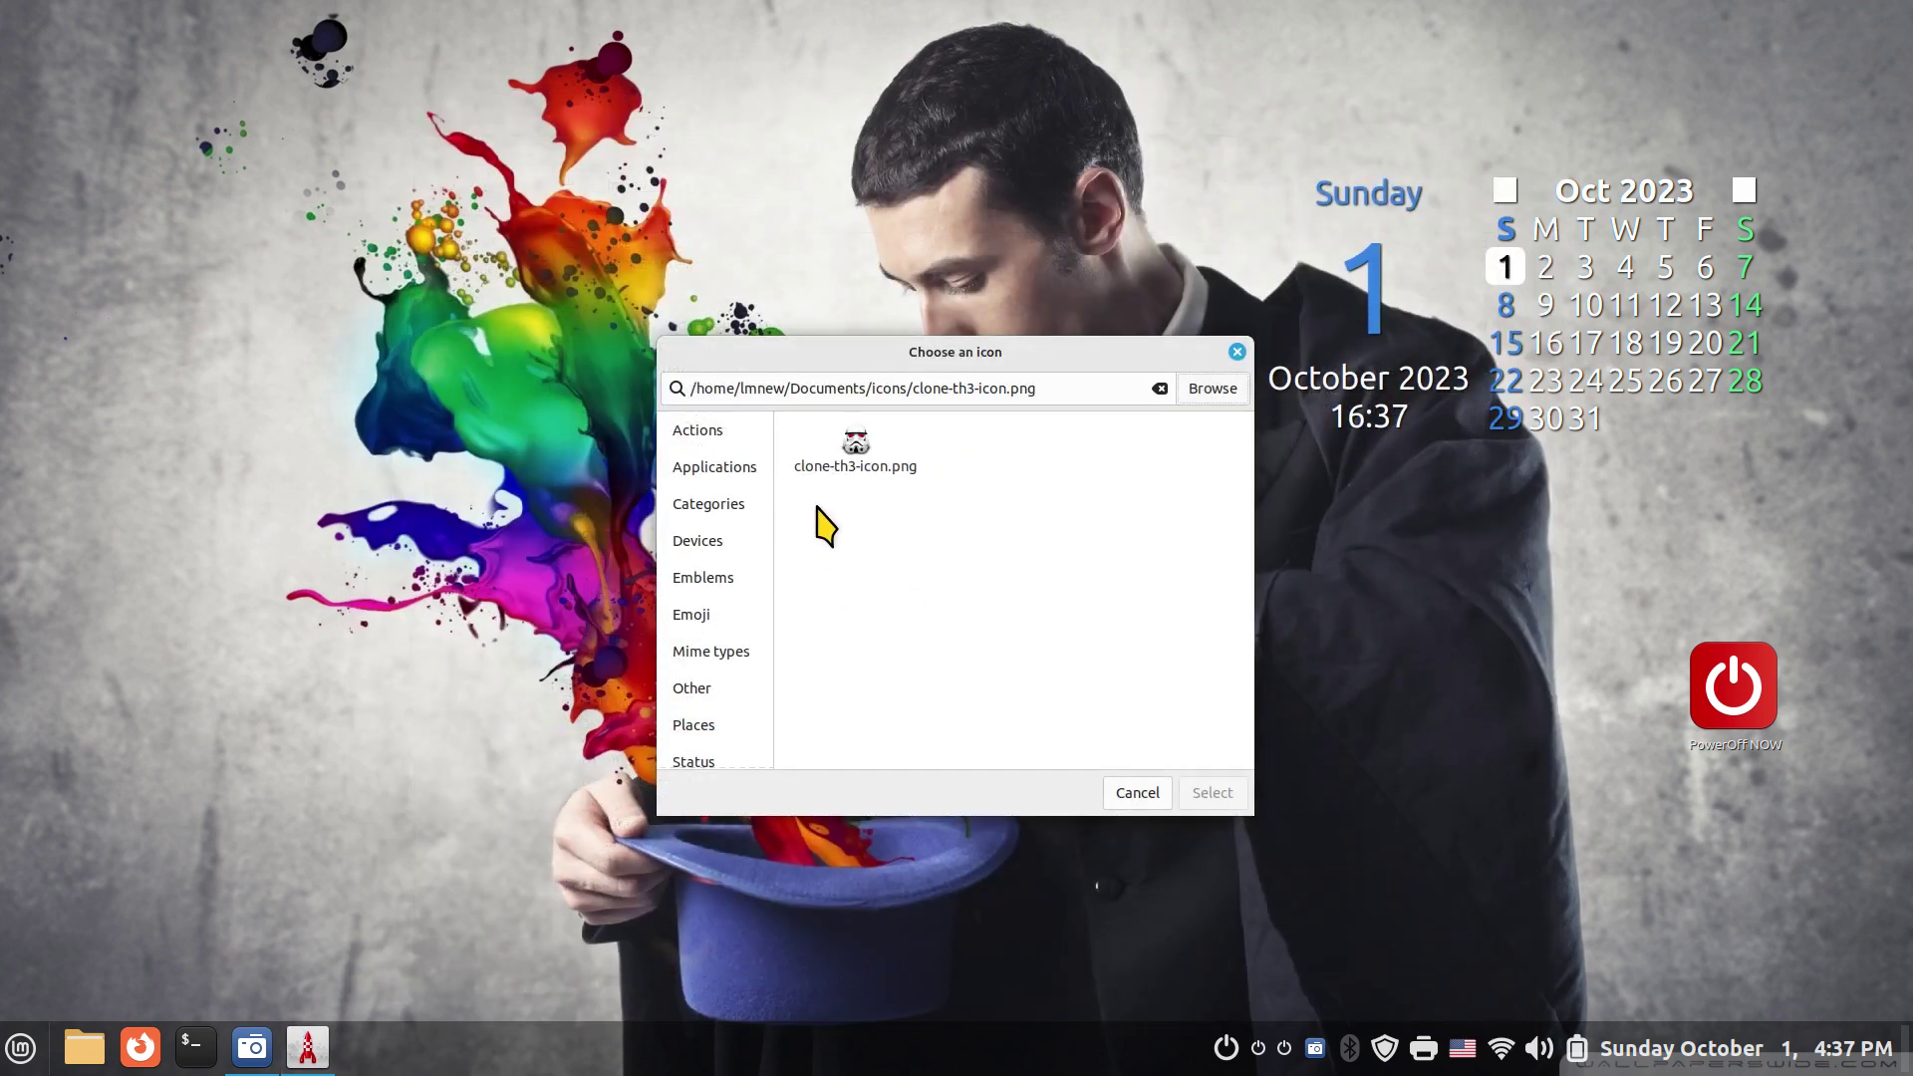
{"action": "left_click", "coordinate": [881, 466]}
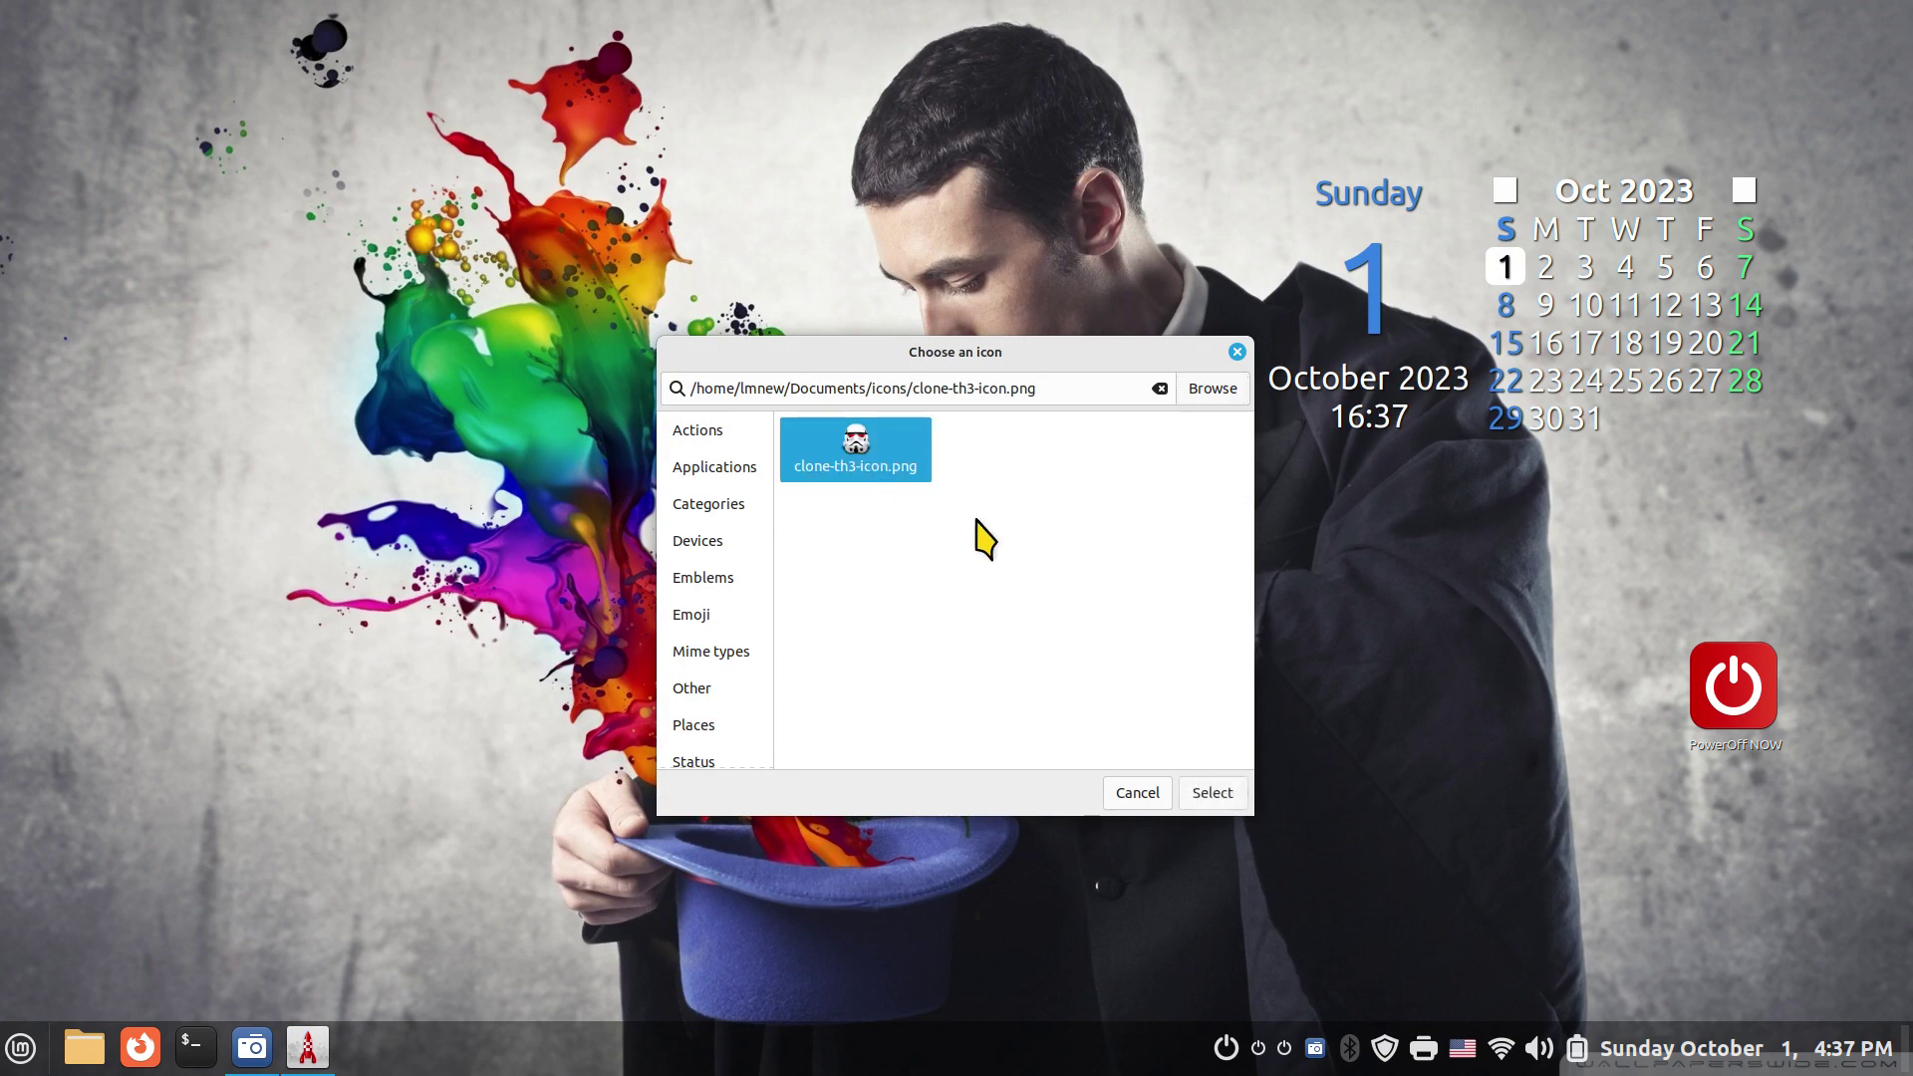
{"action": "left_click", "coordinate": [1212, 792]}
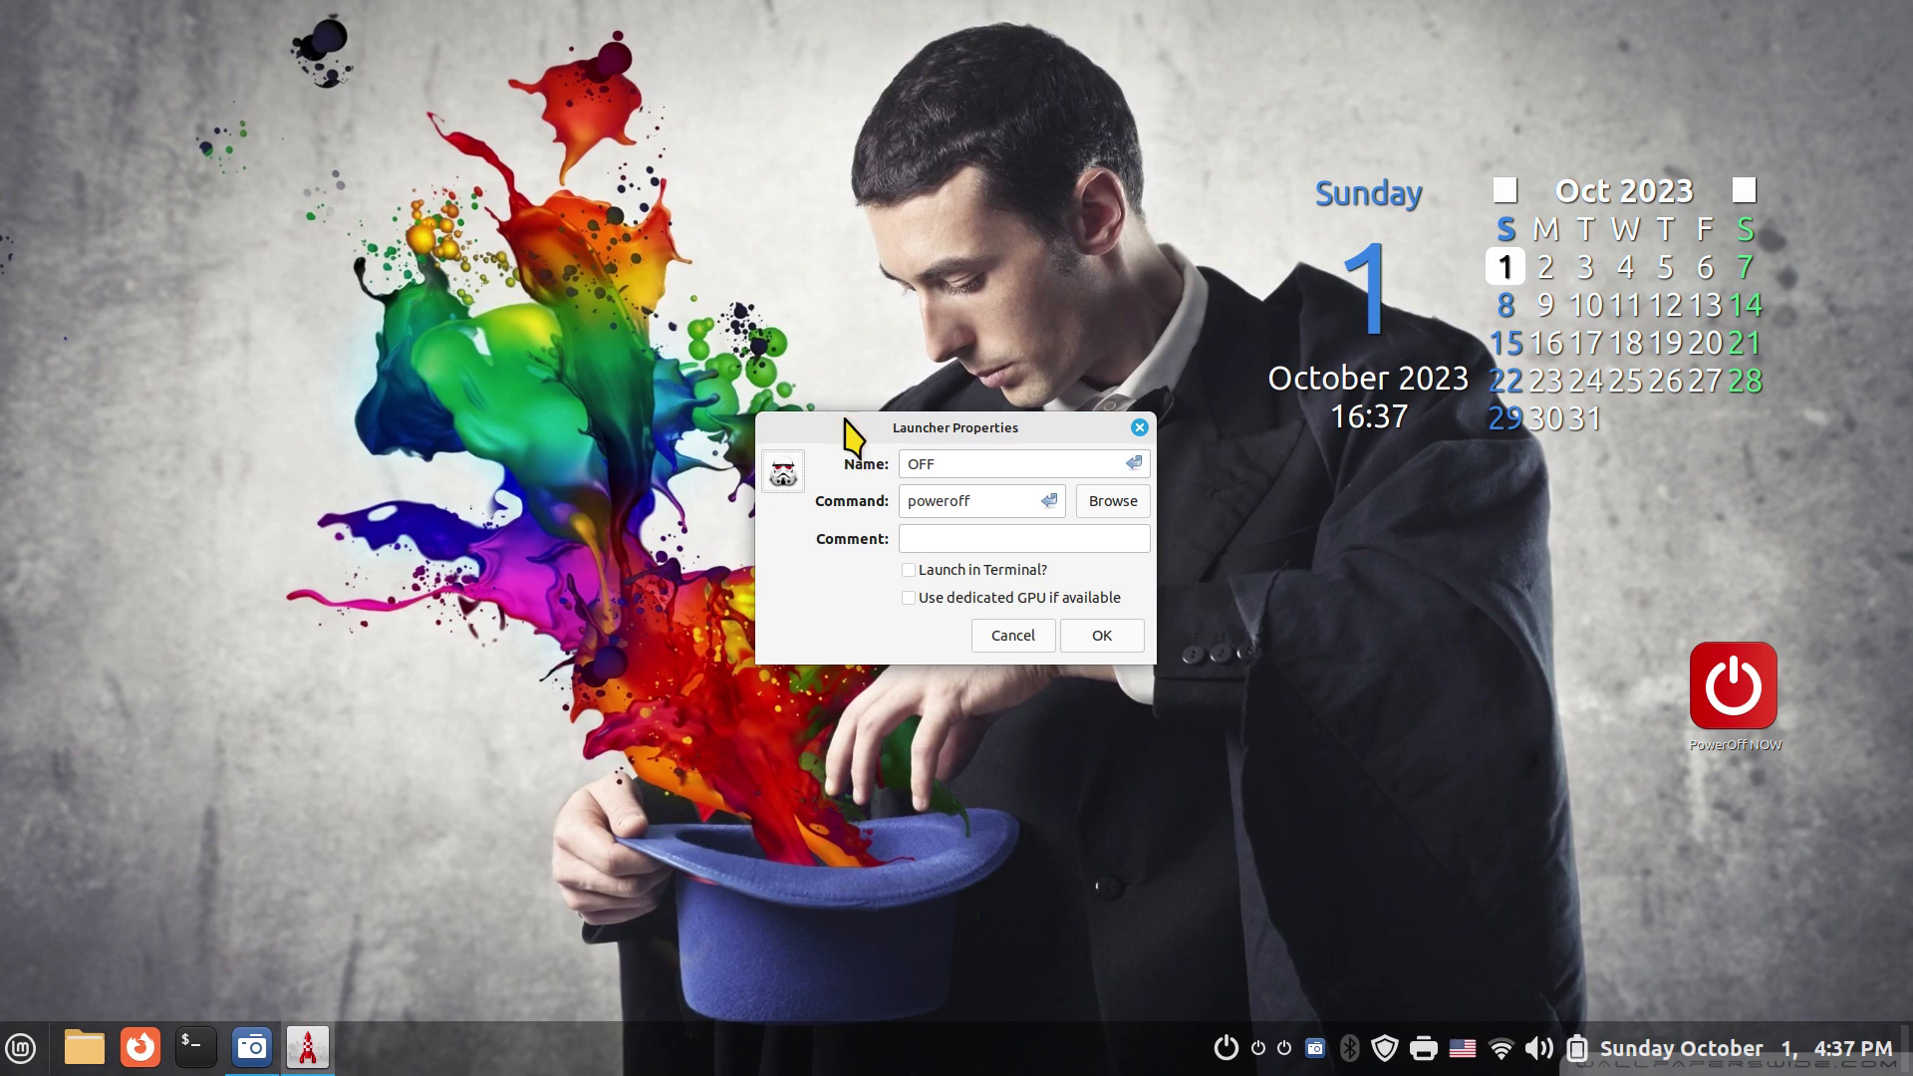
Step: Search the icon library for shut and set the red system-shutdown icon for the OFF launcher
{"action": "left_click_drag", "start_coordinate": [847, 434], "coordinate": [555, 576]}
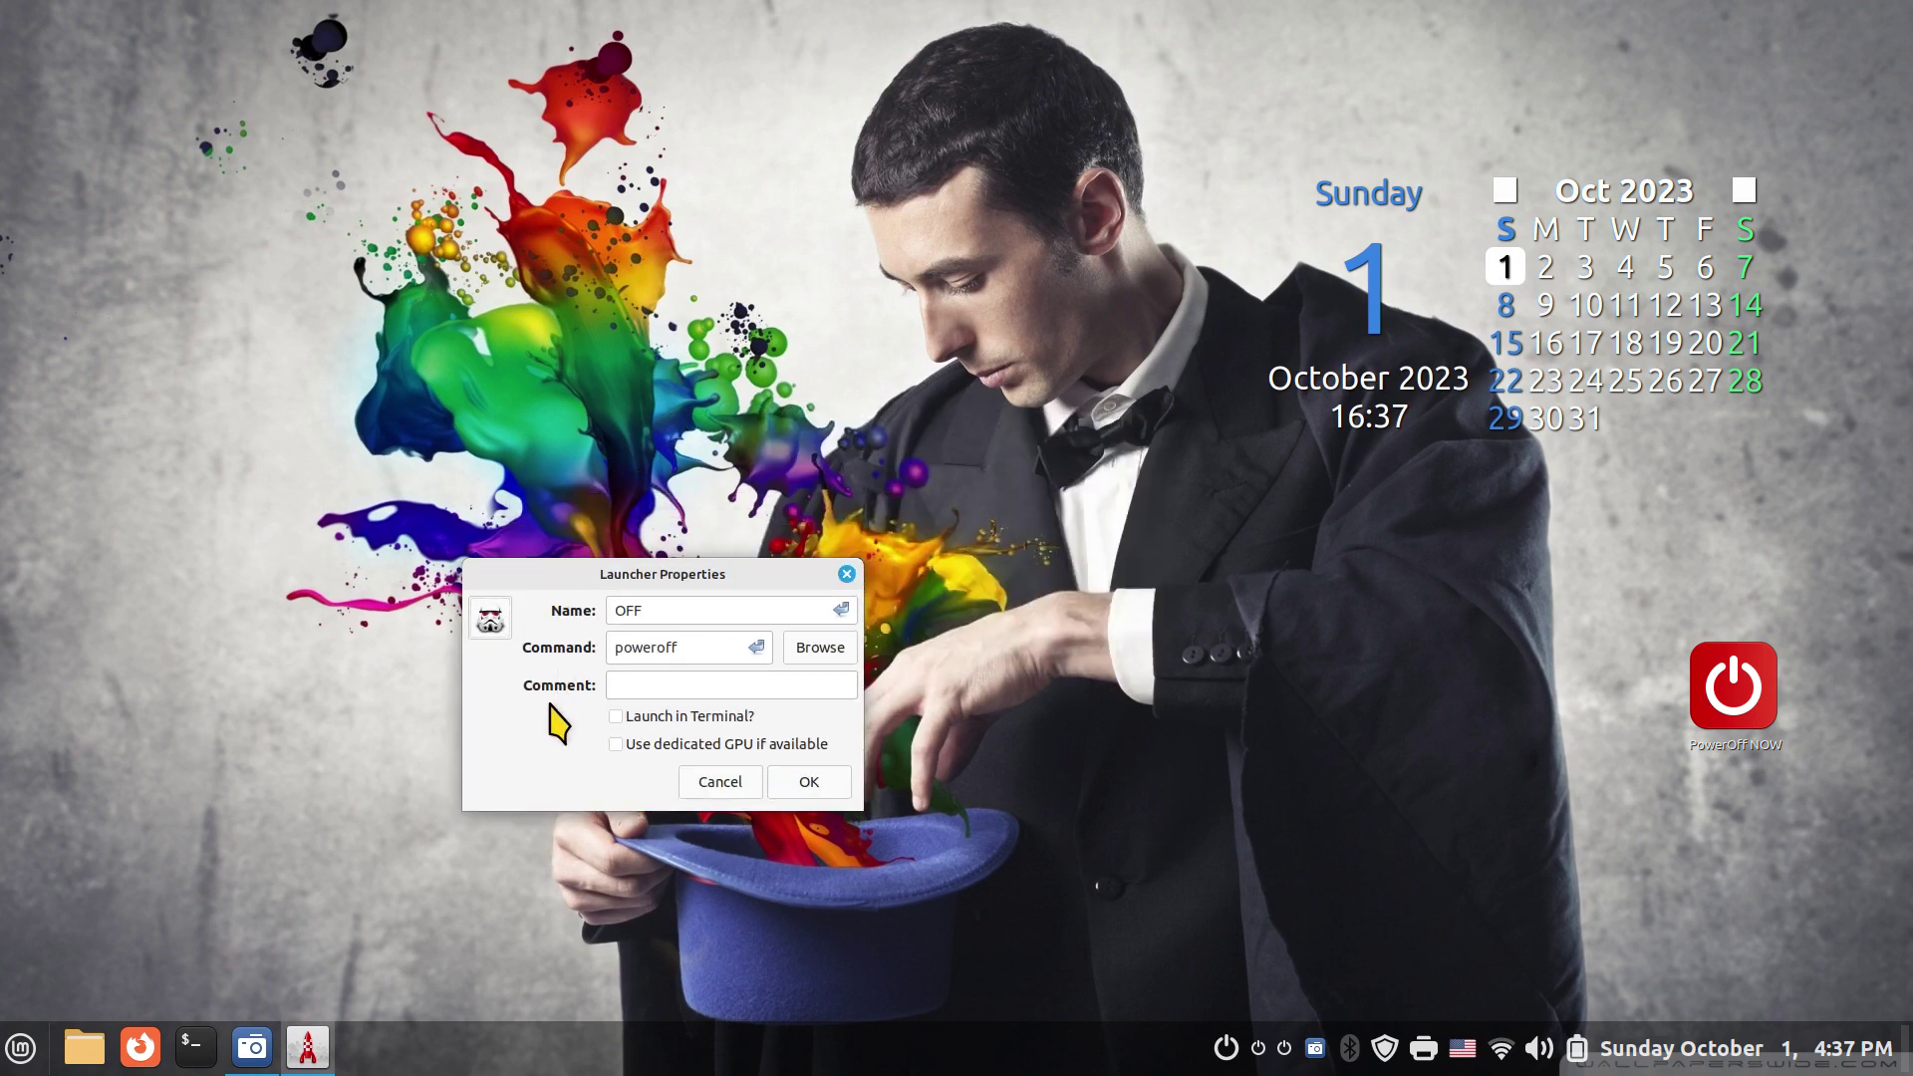
{"action": "left_click", "coordinate": [490, 622]}
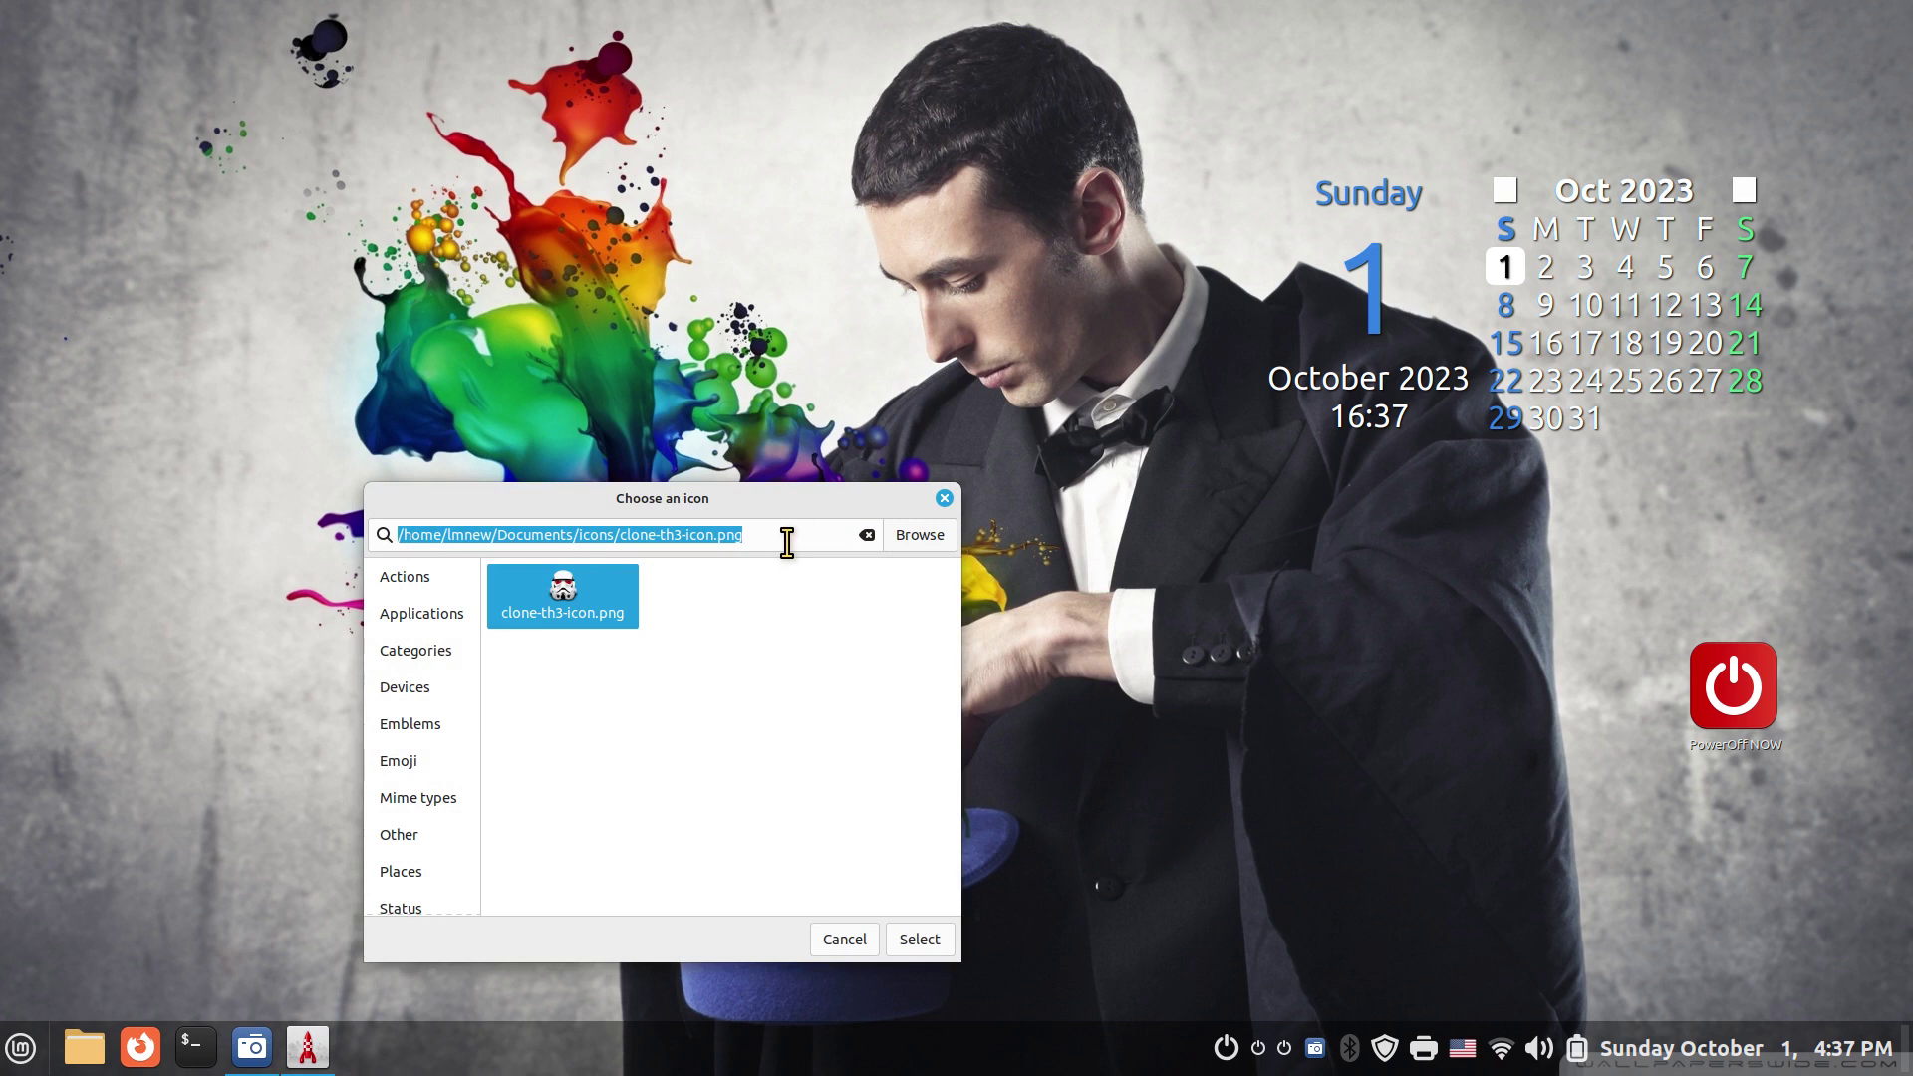
{"action": "type", "text": "shut"}
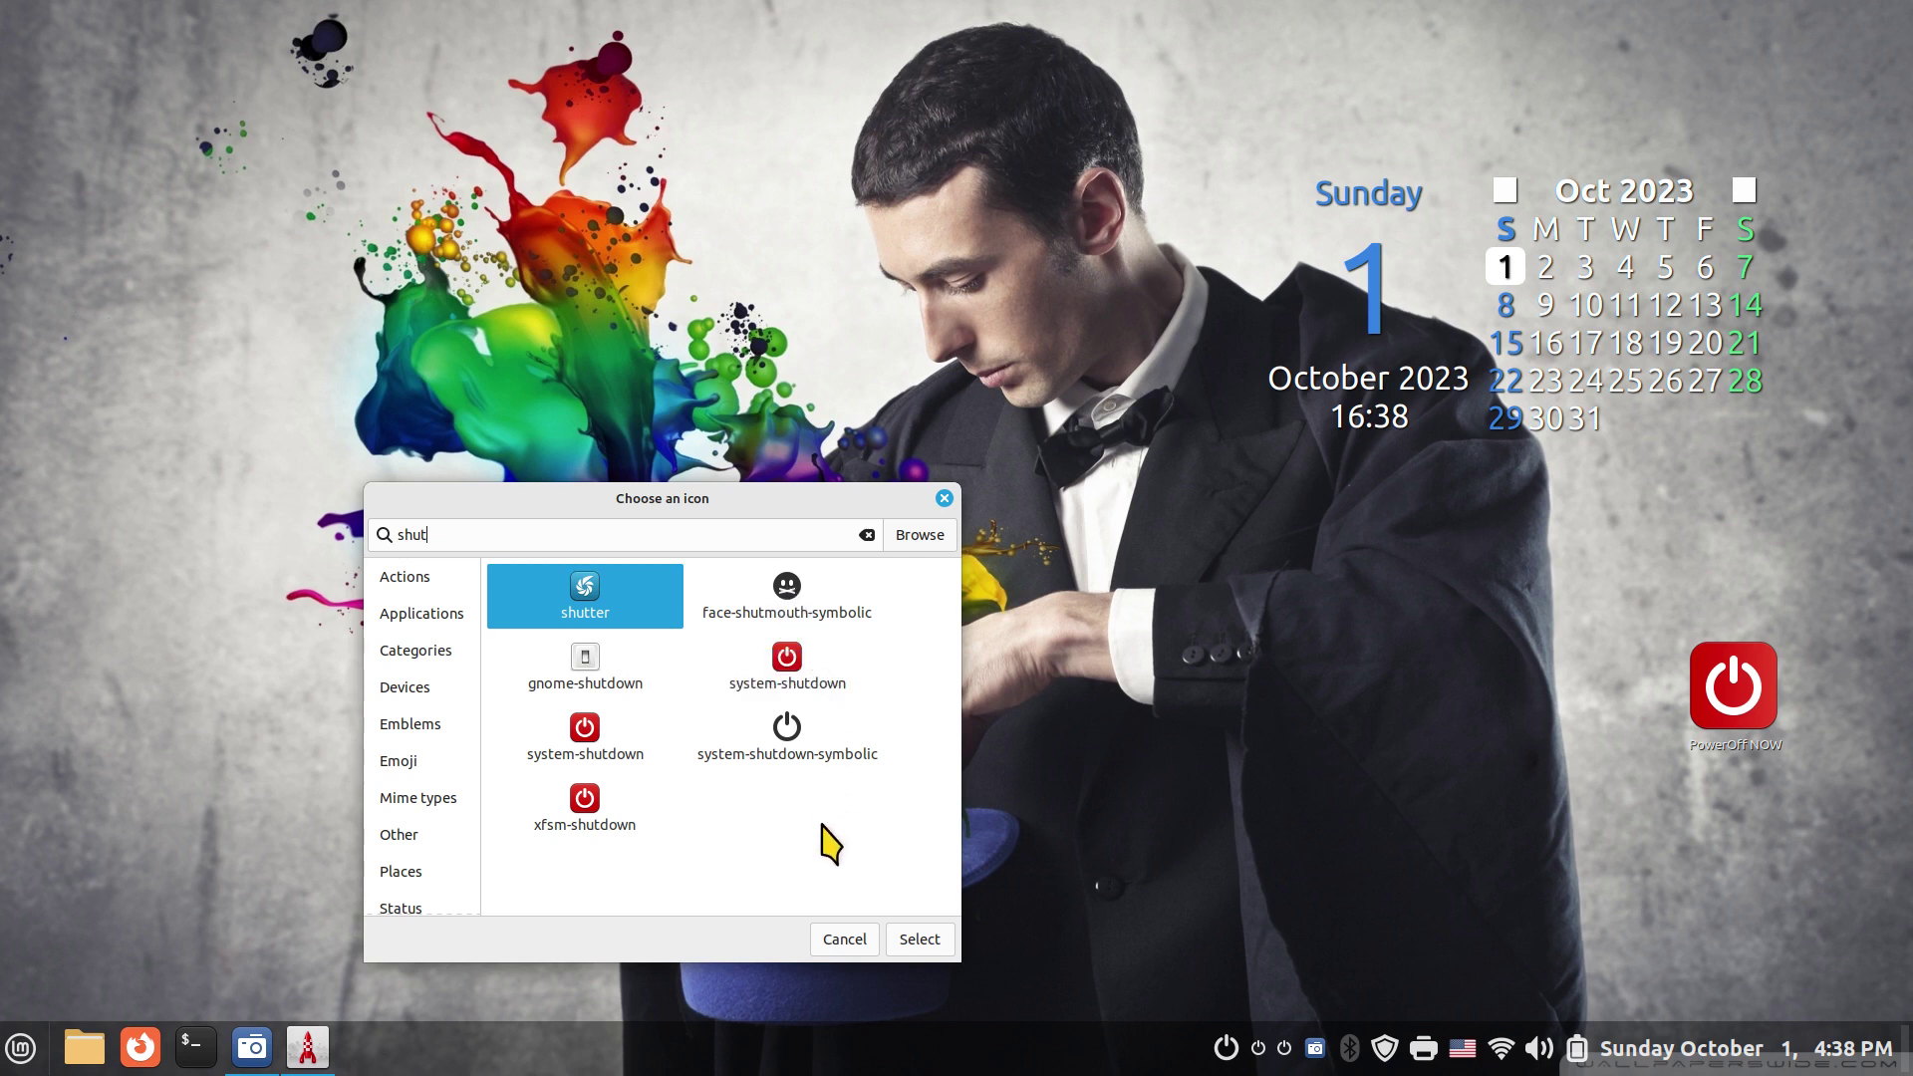
{"action": "left_click", "coordinate": [584, 740]}
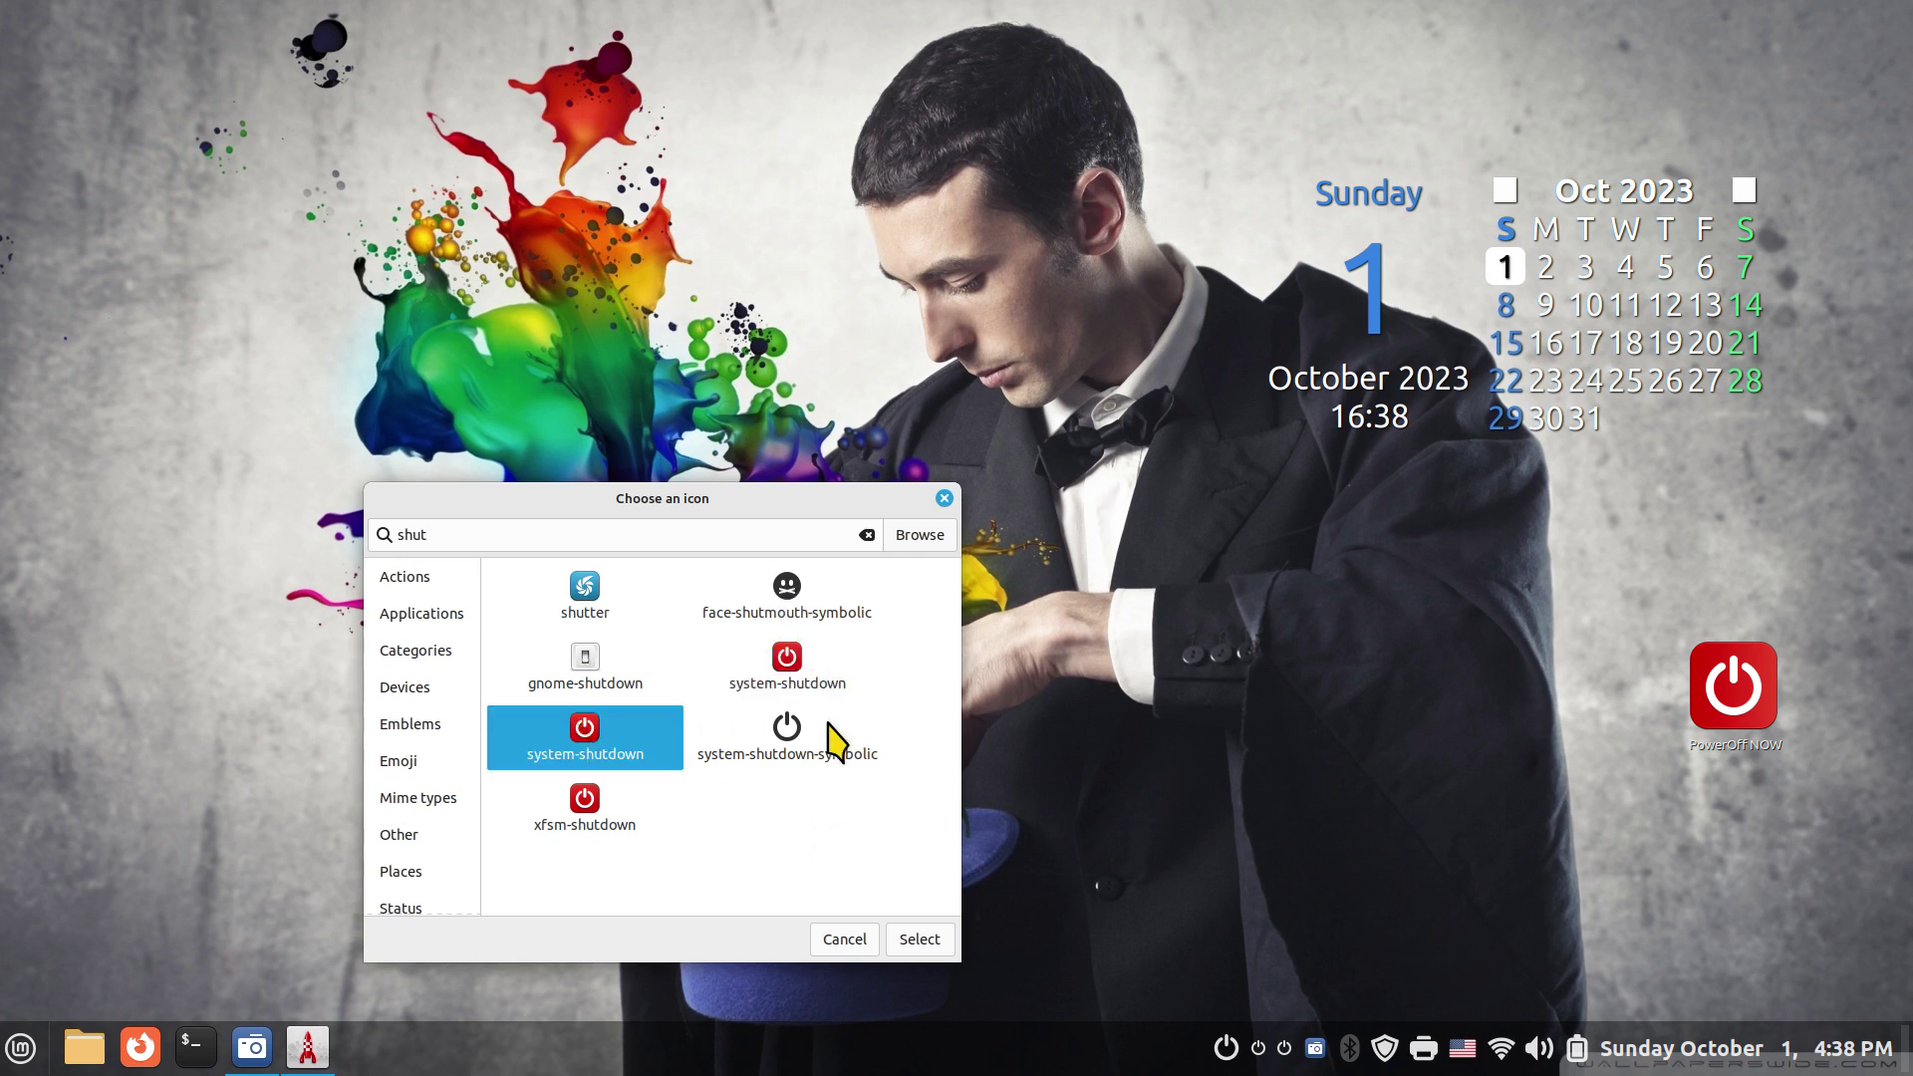
{"action": "left_click", "coordinate": [907, 940]}
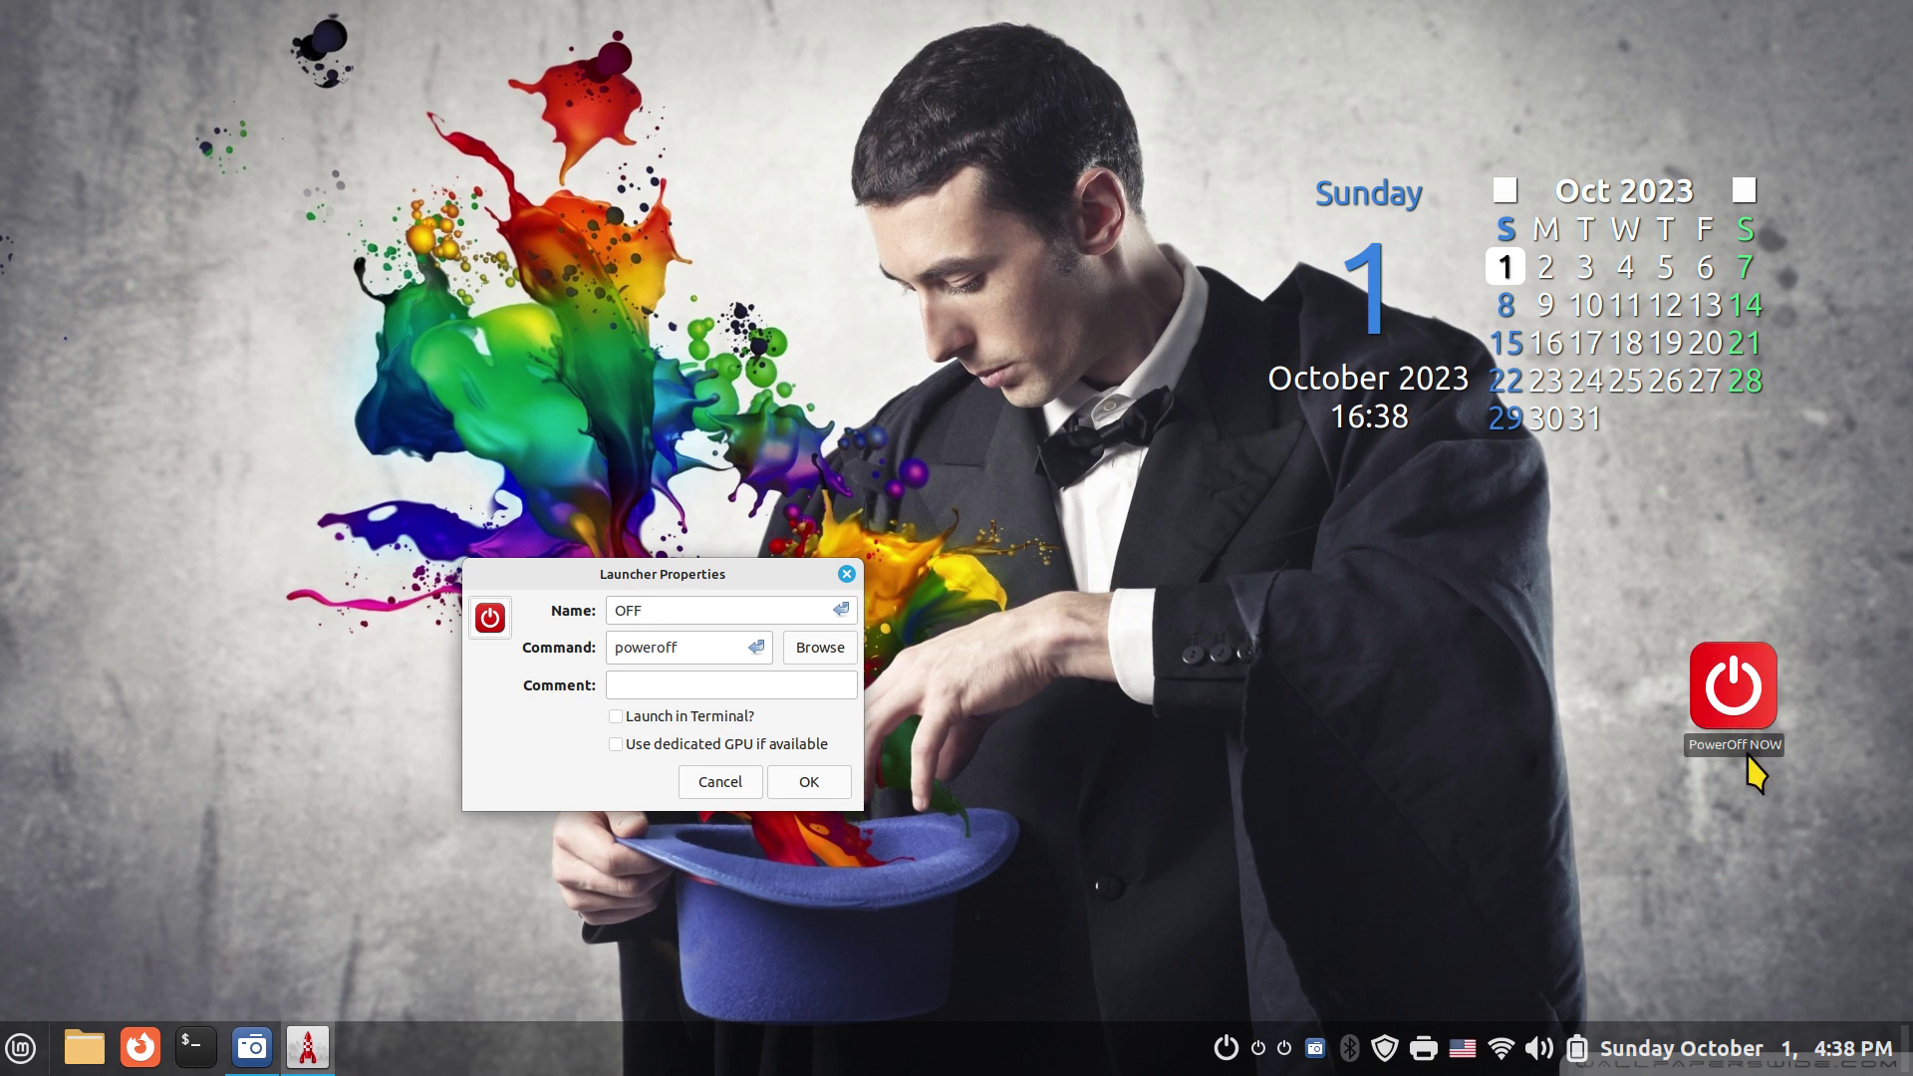
Step: Examine the command in the existing PowerOff NOW launcher's properties beside that of the new OFF launcher, leaving both as they are
{"action": "double_click", "coordinate": [701, 648]}
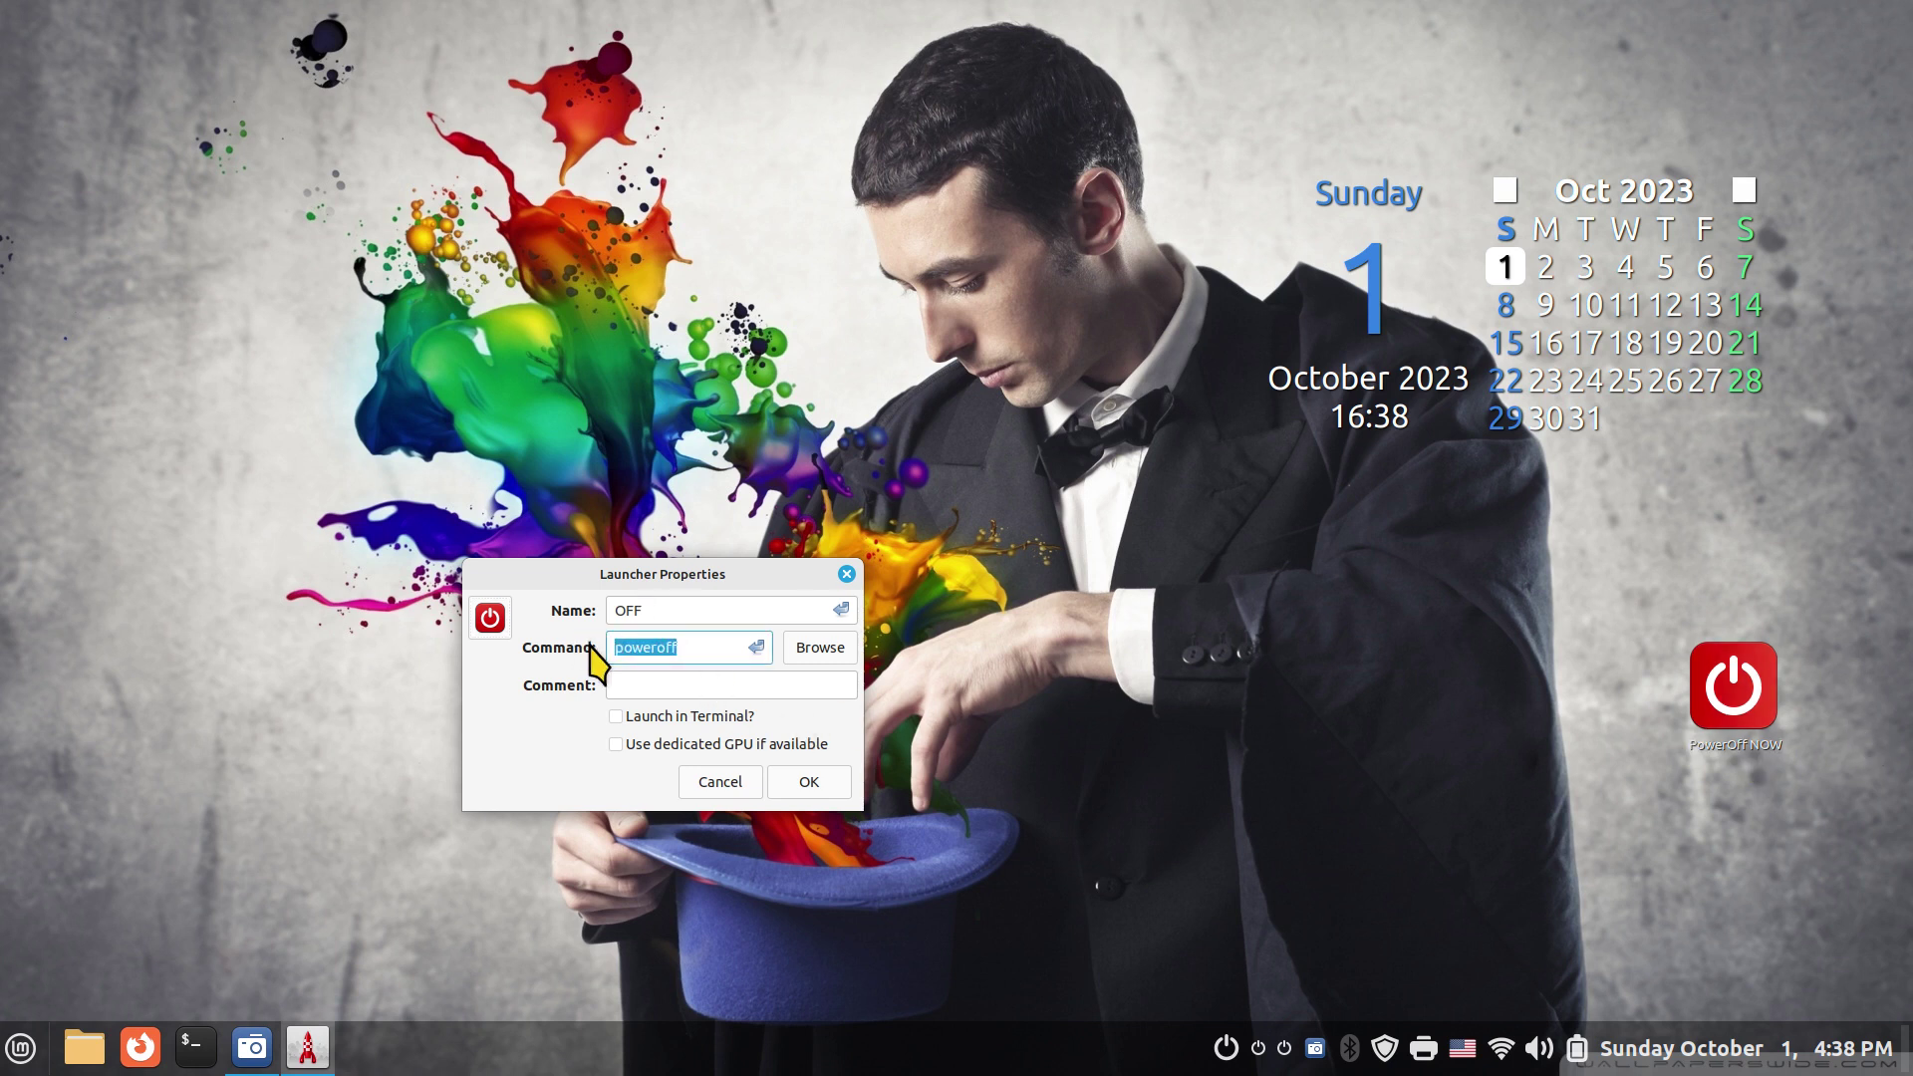
{"action": "right_click", "coordinate": [1752, 681]}
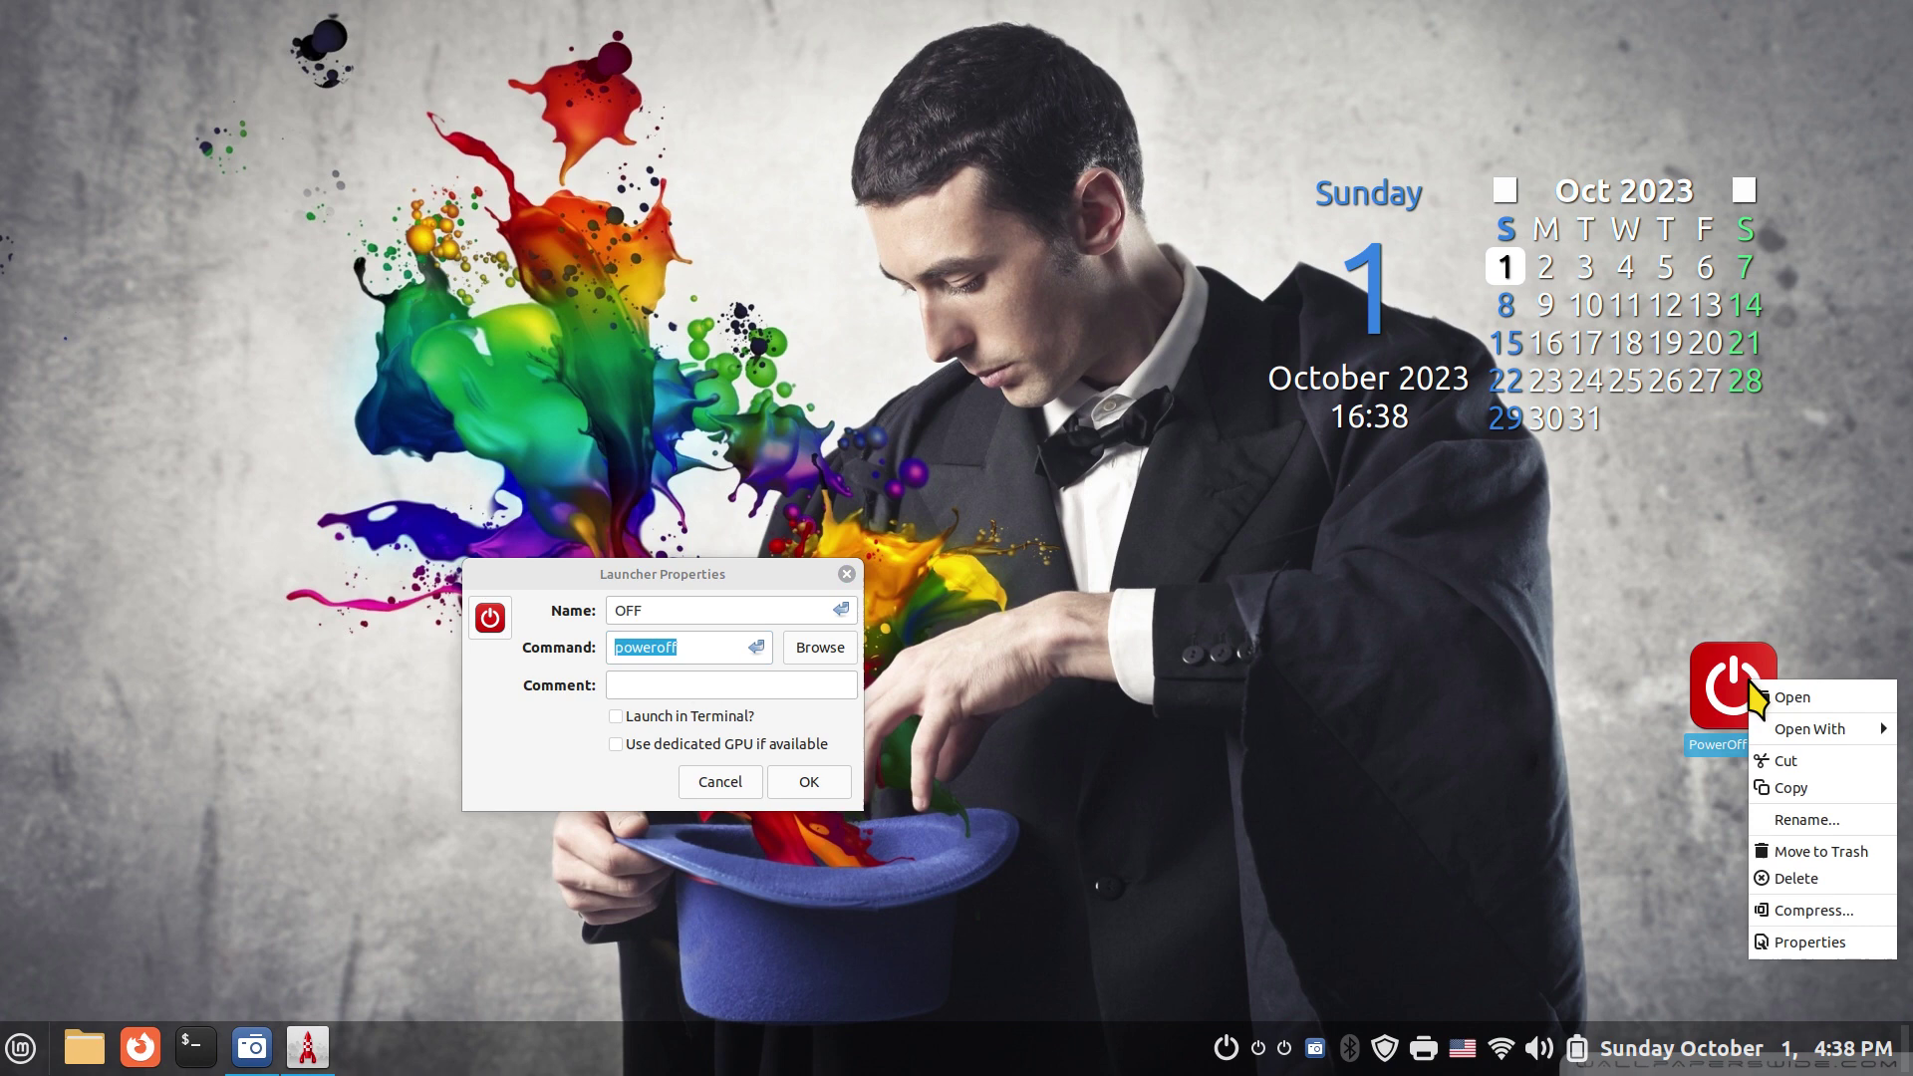
{"action": "left_click", "coordinate": [1820, 940]}
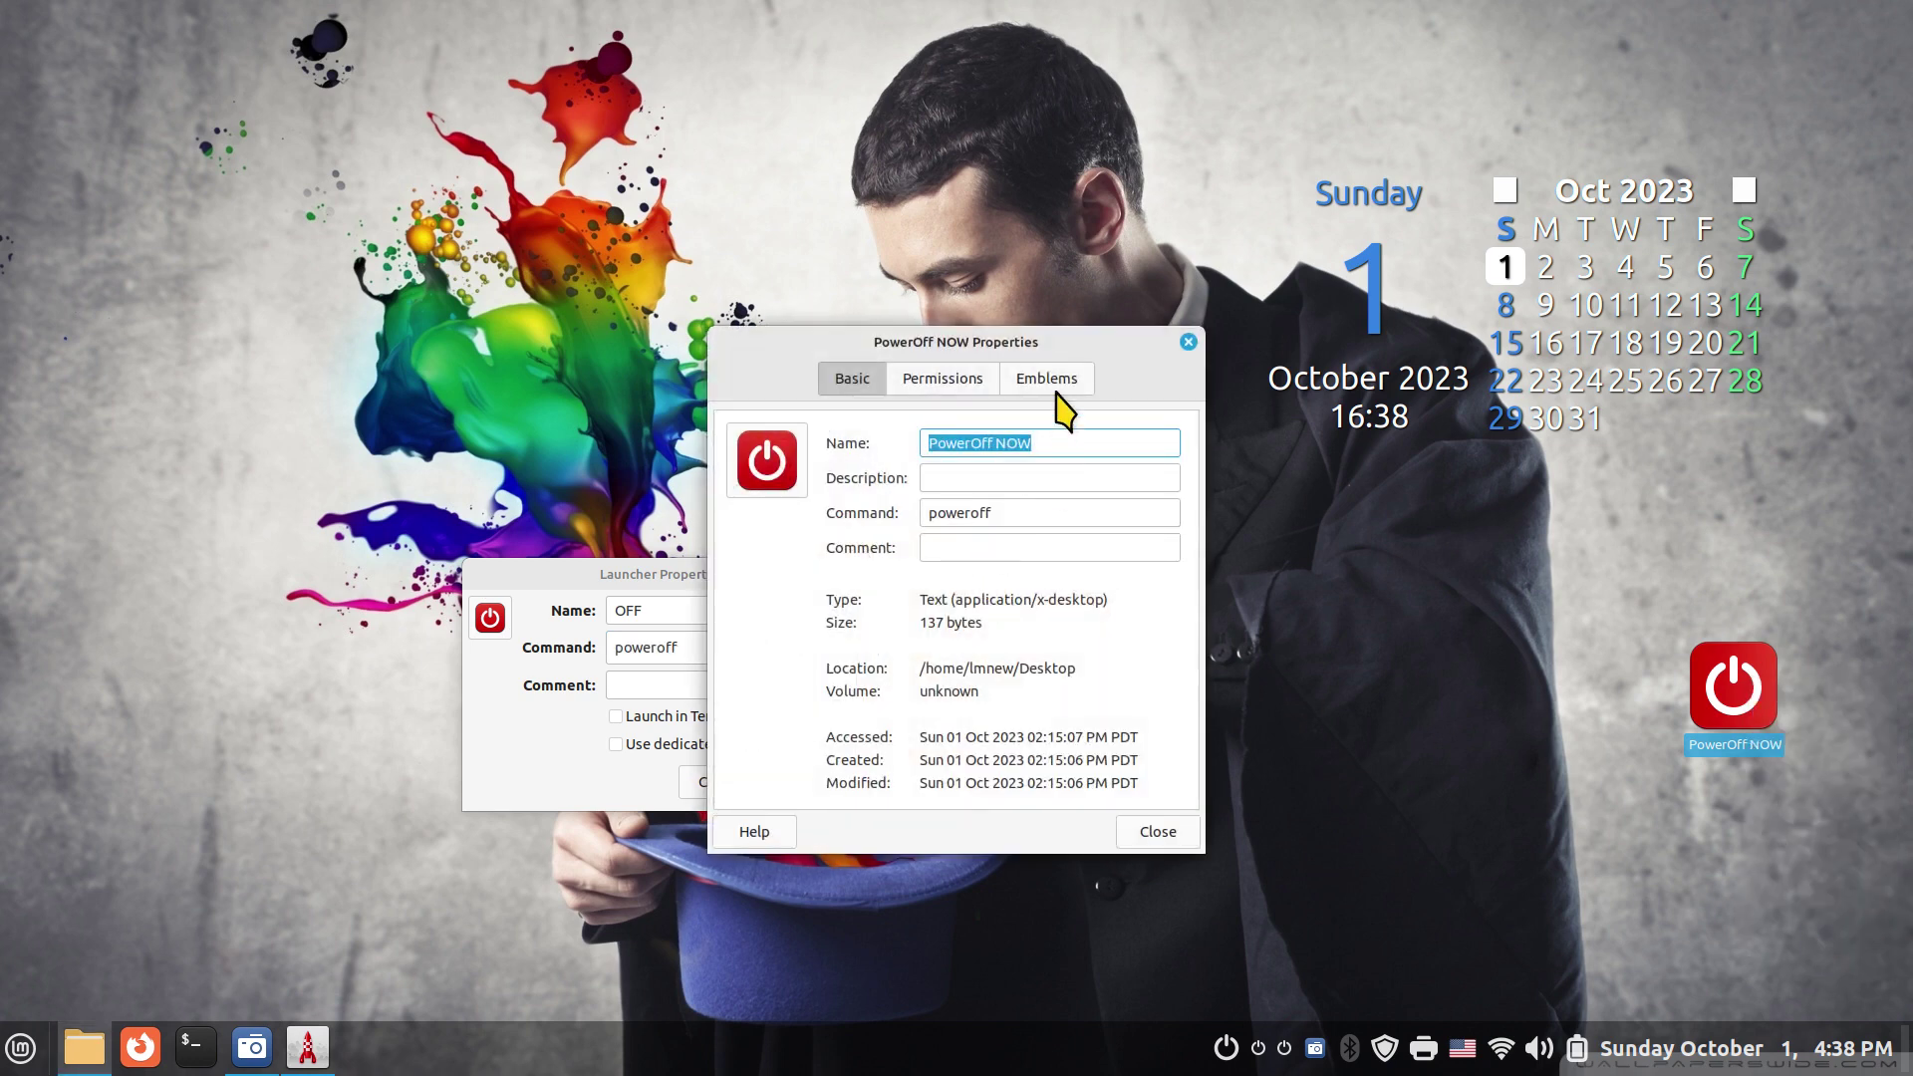
{"action": "left_click_drag", "start_coordinate": [1084, 342], "coordinate": [1387, 499]}
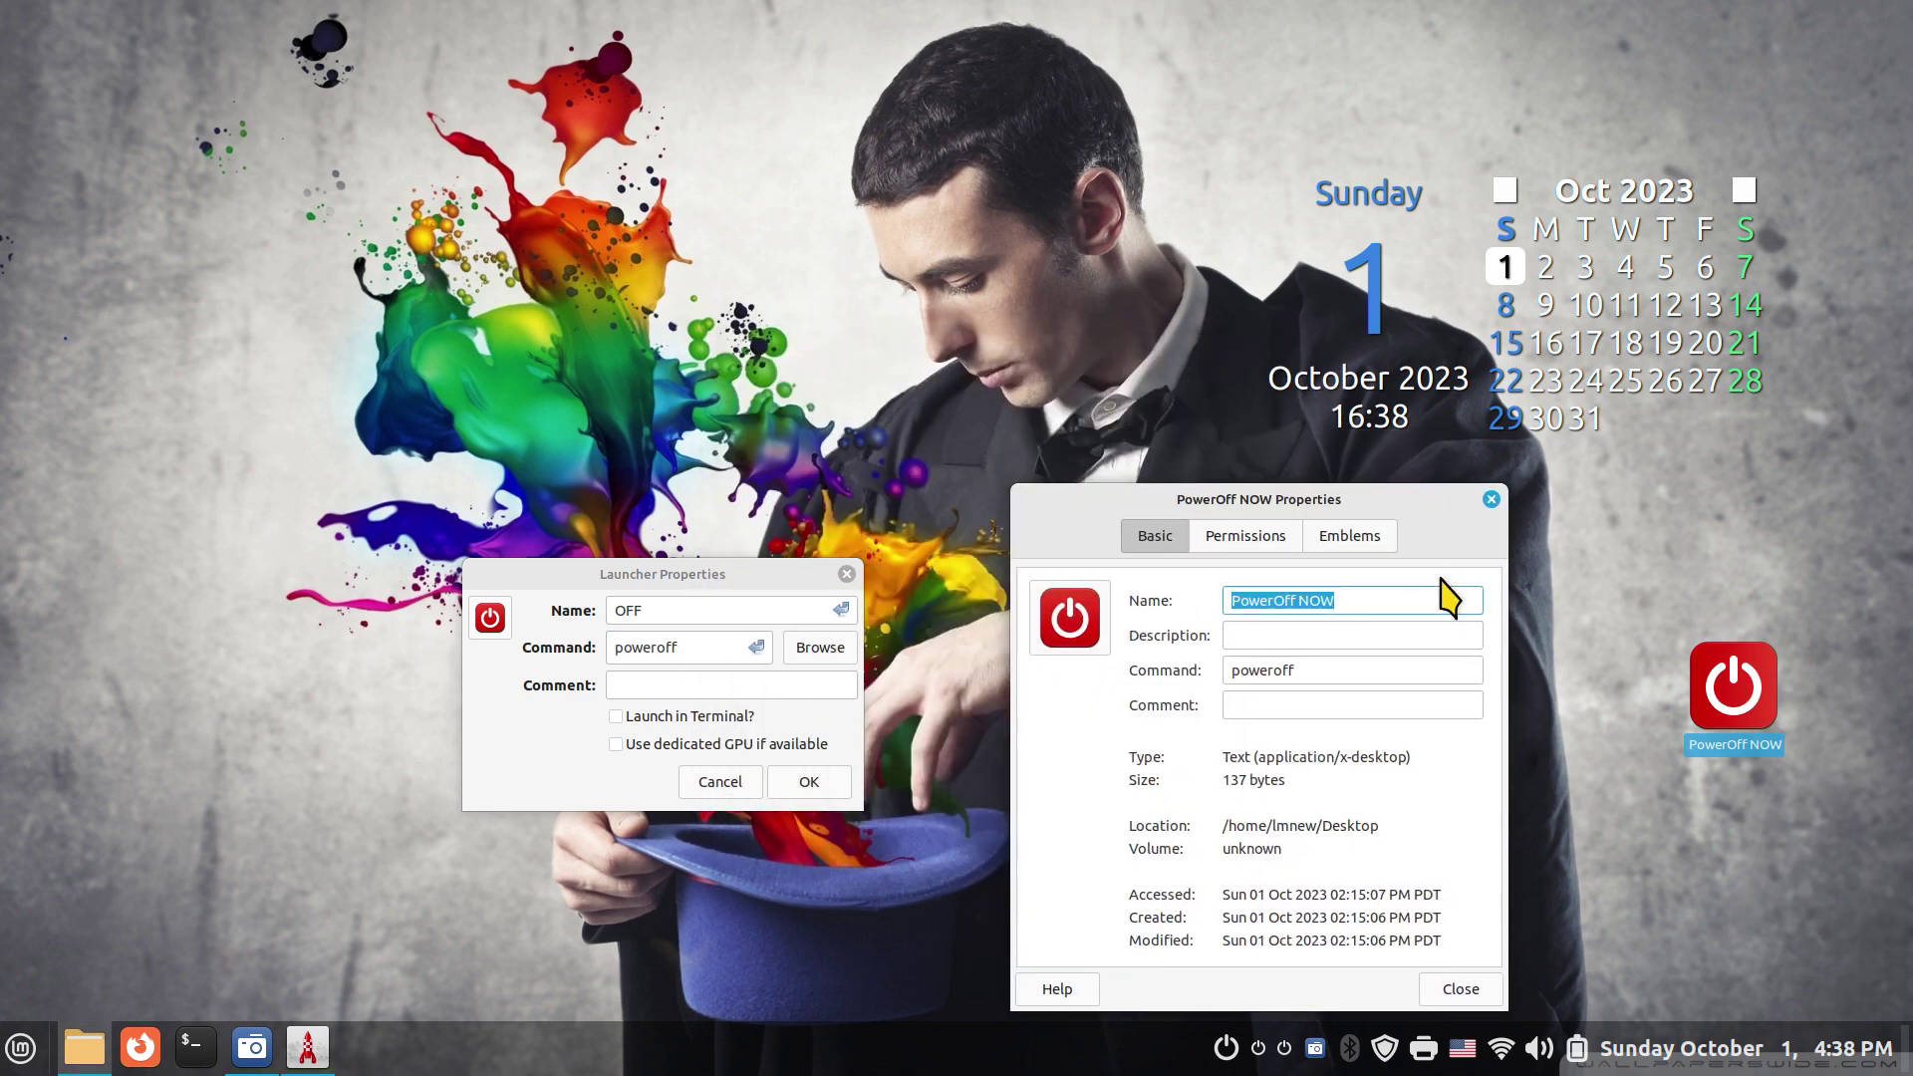
{"action": "left_click", "coordinate": [1491, 499]}
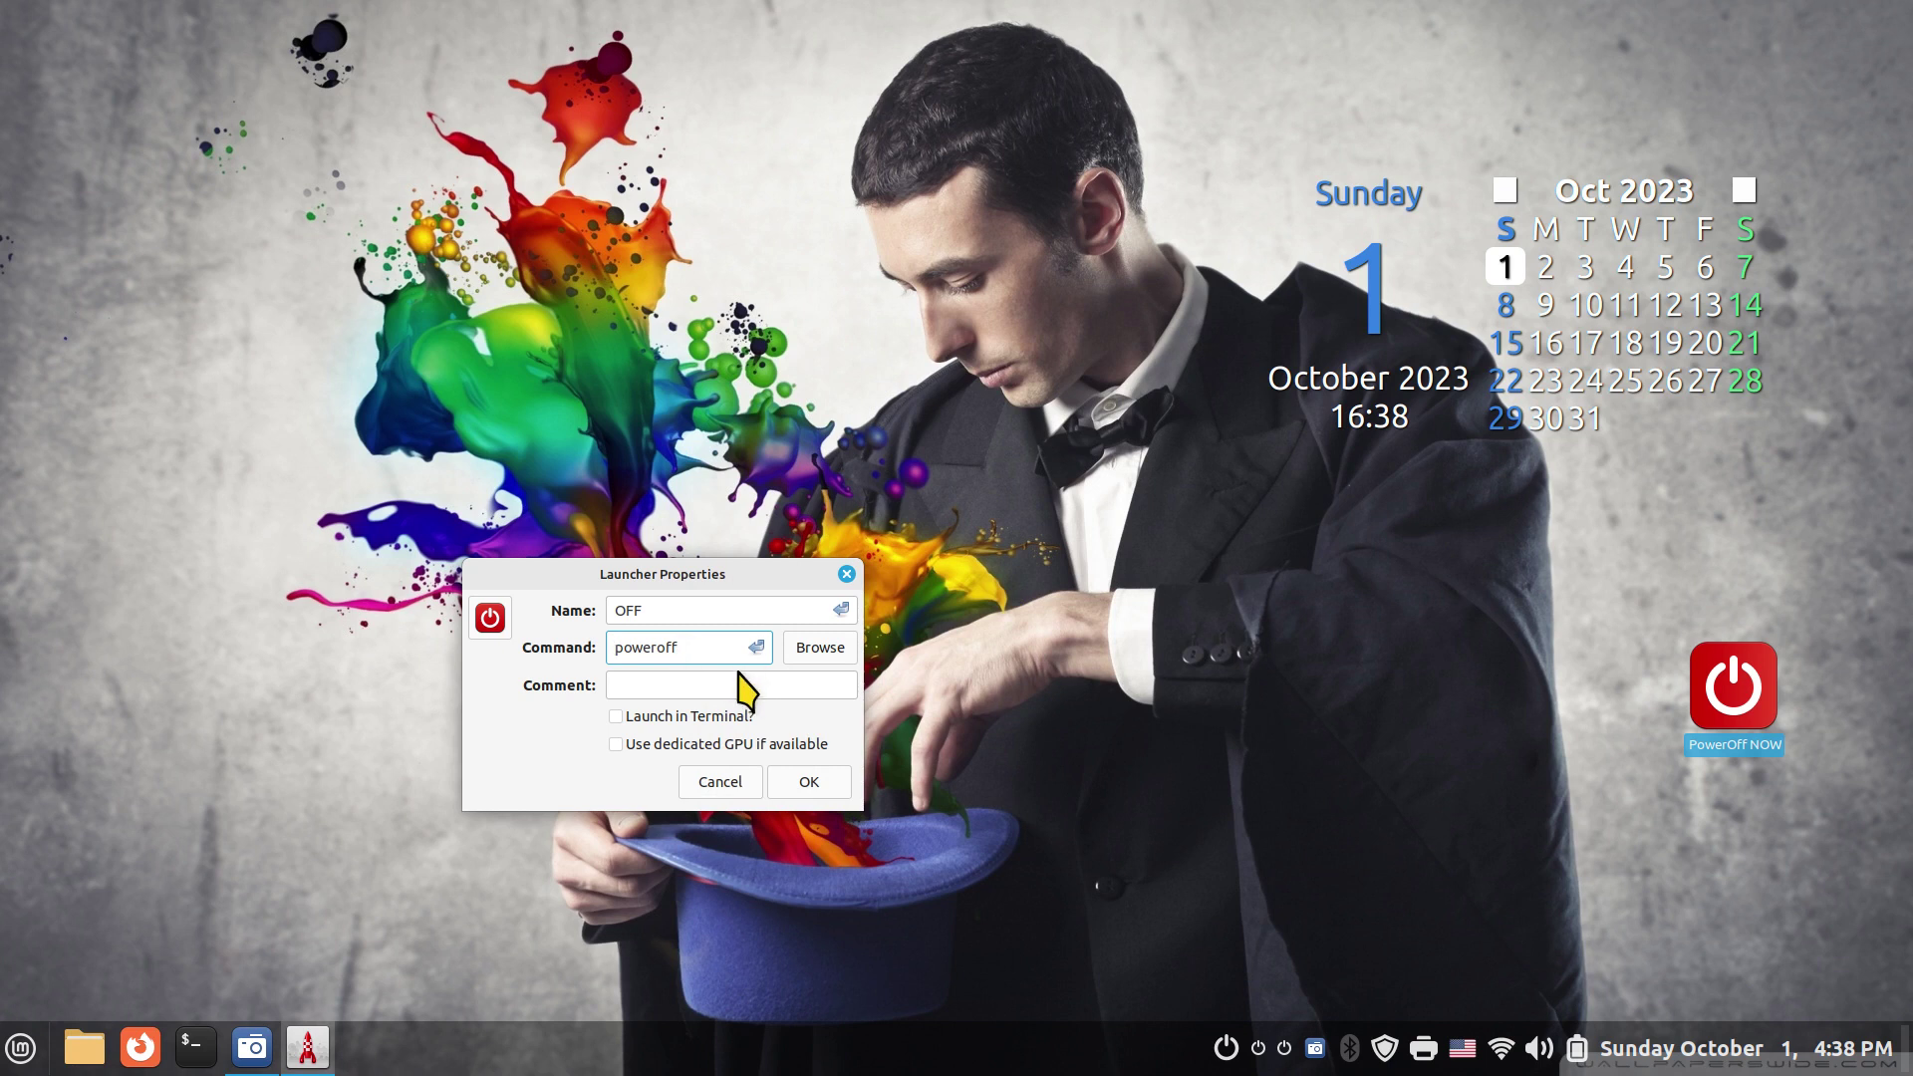
Step: Create the OFF launcher on the desktop with the comment left empty, and add it to the menu as well
{"action": "left_click", "coordinate": [645, 685]}
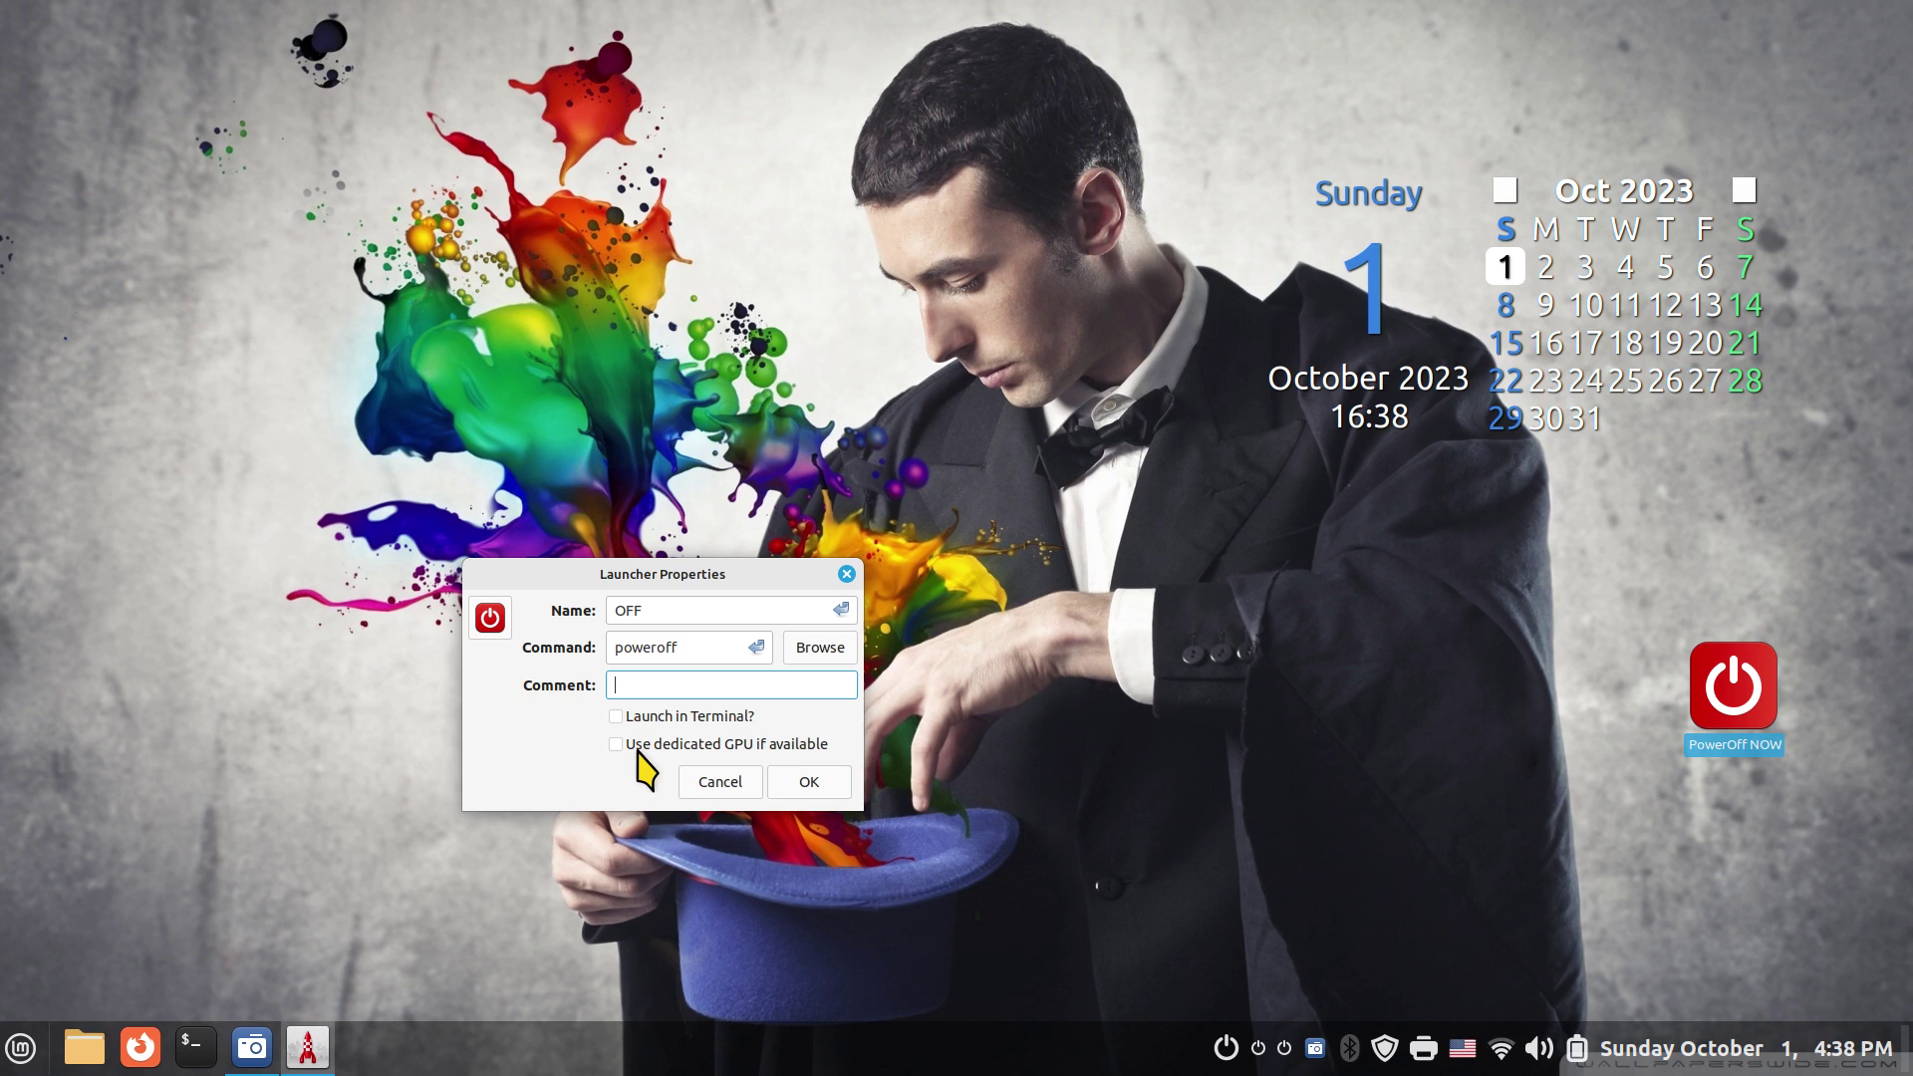
{"action": "left_click", "coordinate": [810, 784]}
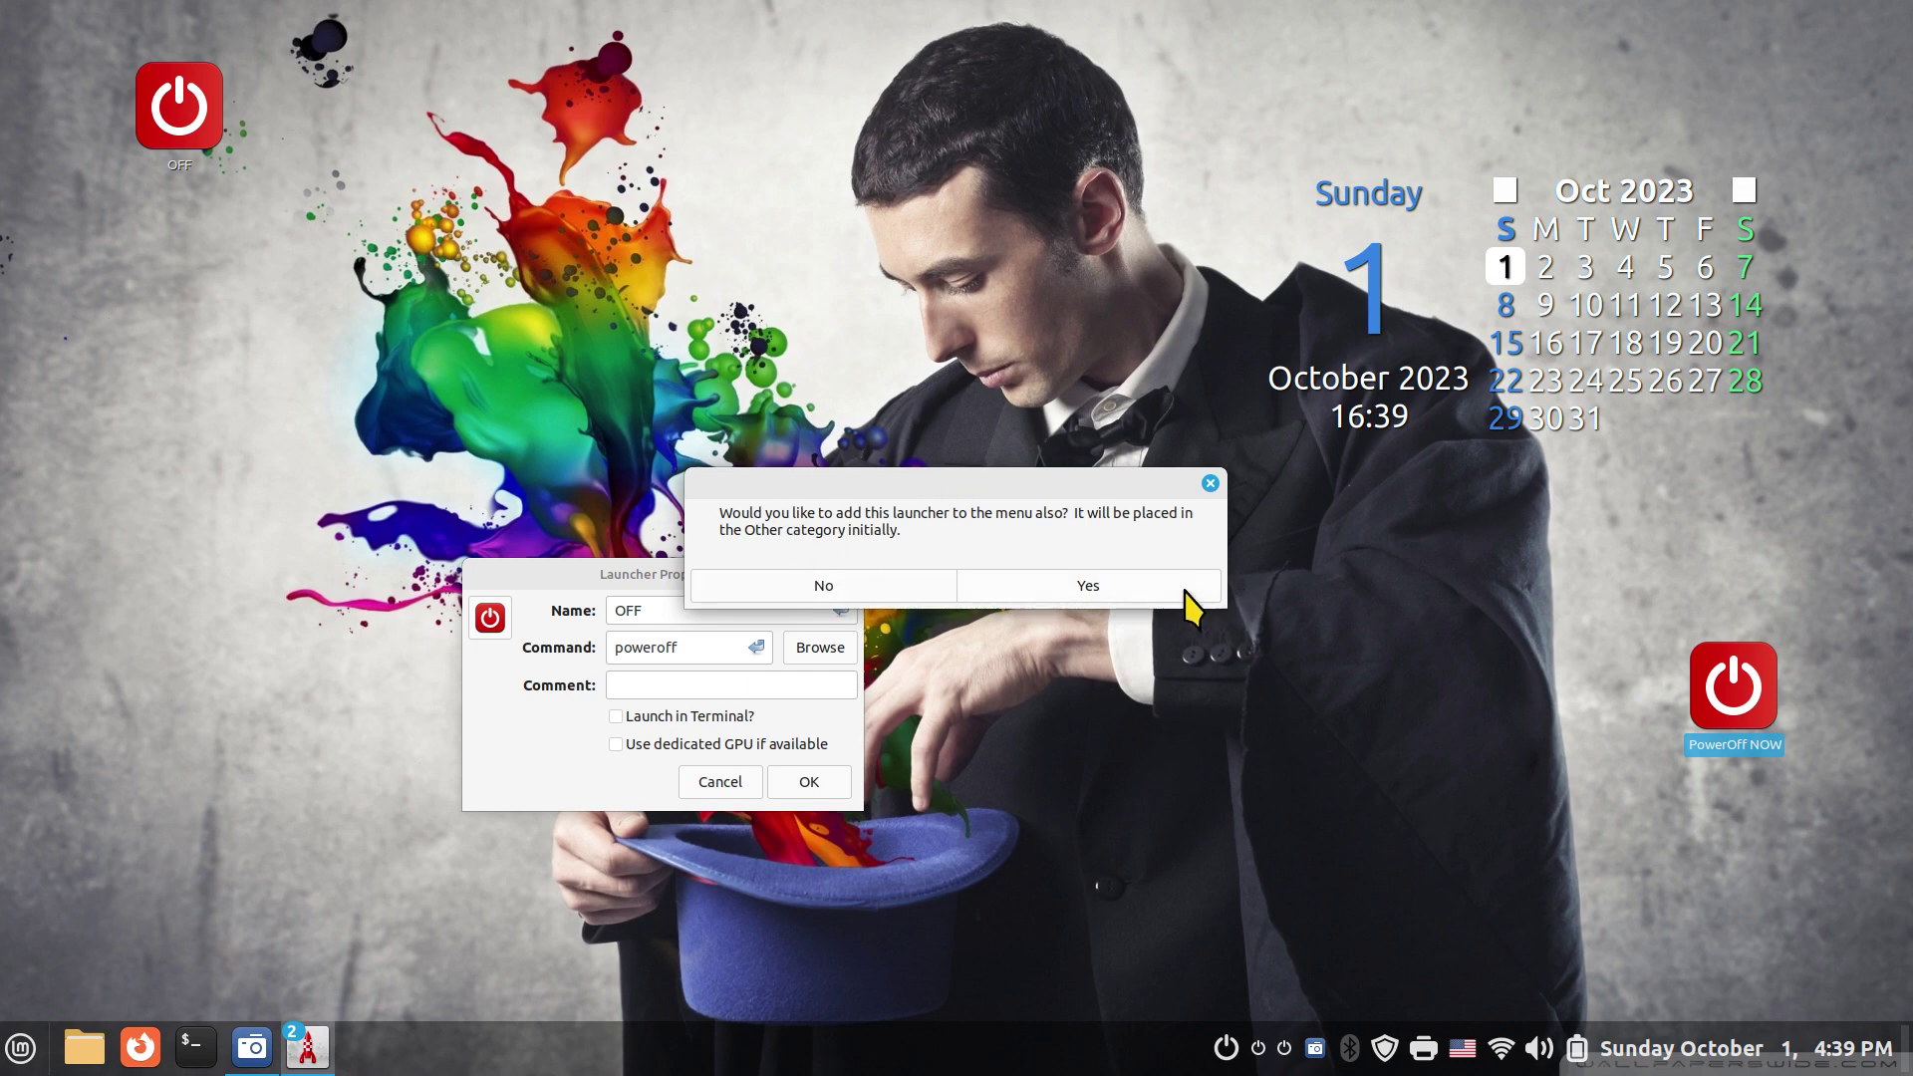
{"action": "left_click", "coordinate": [1124, 588]}
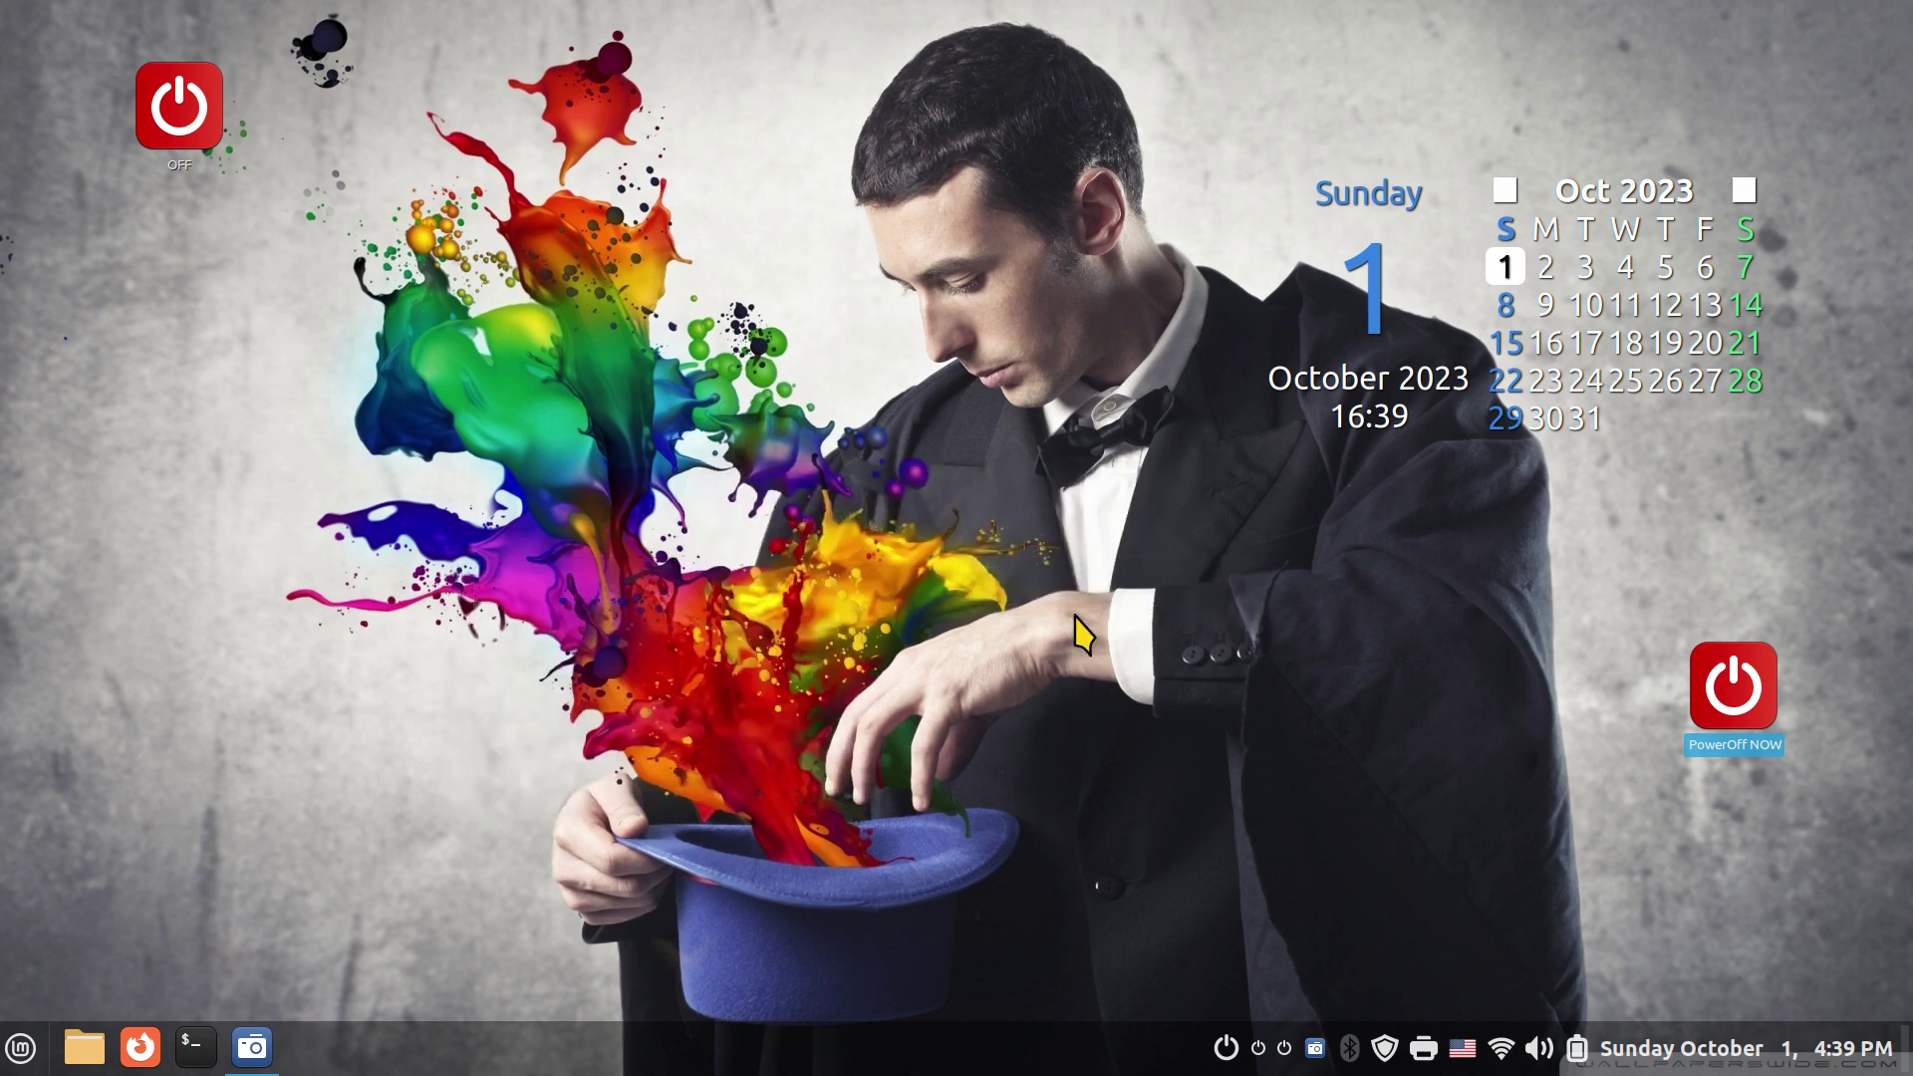
Step: Look up the OFF launcher in the application menu by searching for off, and remove its icon from the desktop
{"action": "left_click", "coordinate": [21, 1048]}
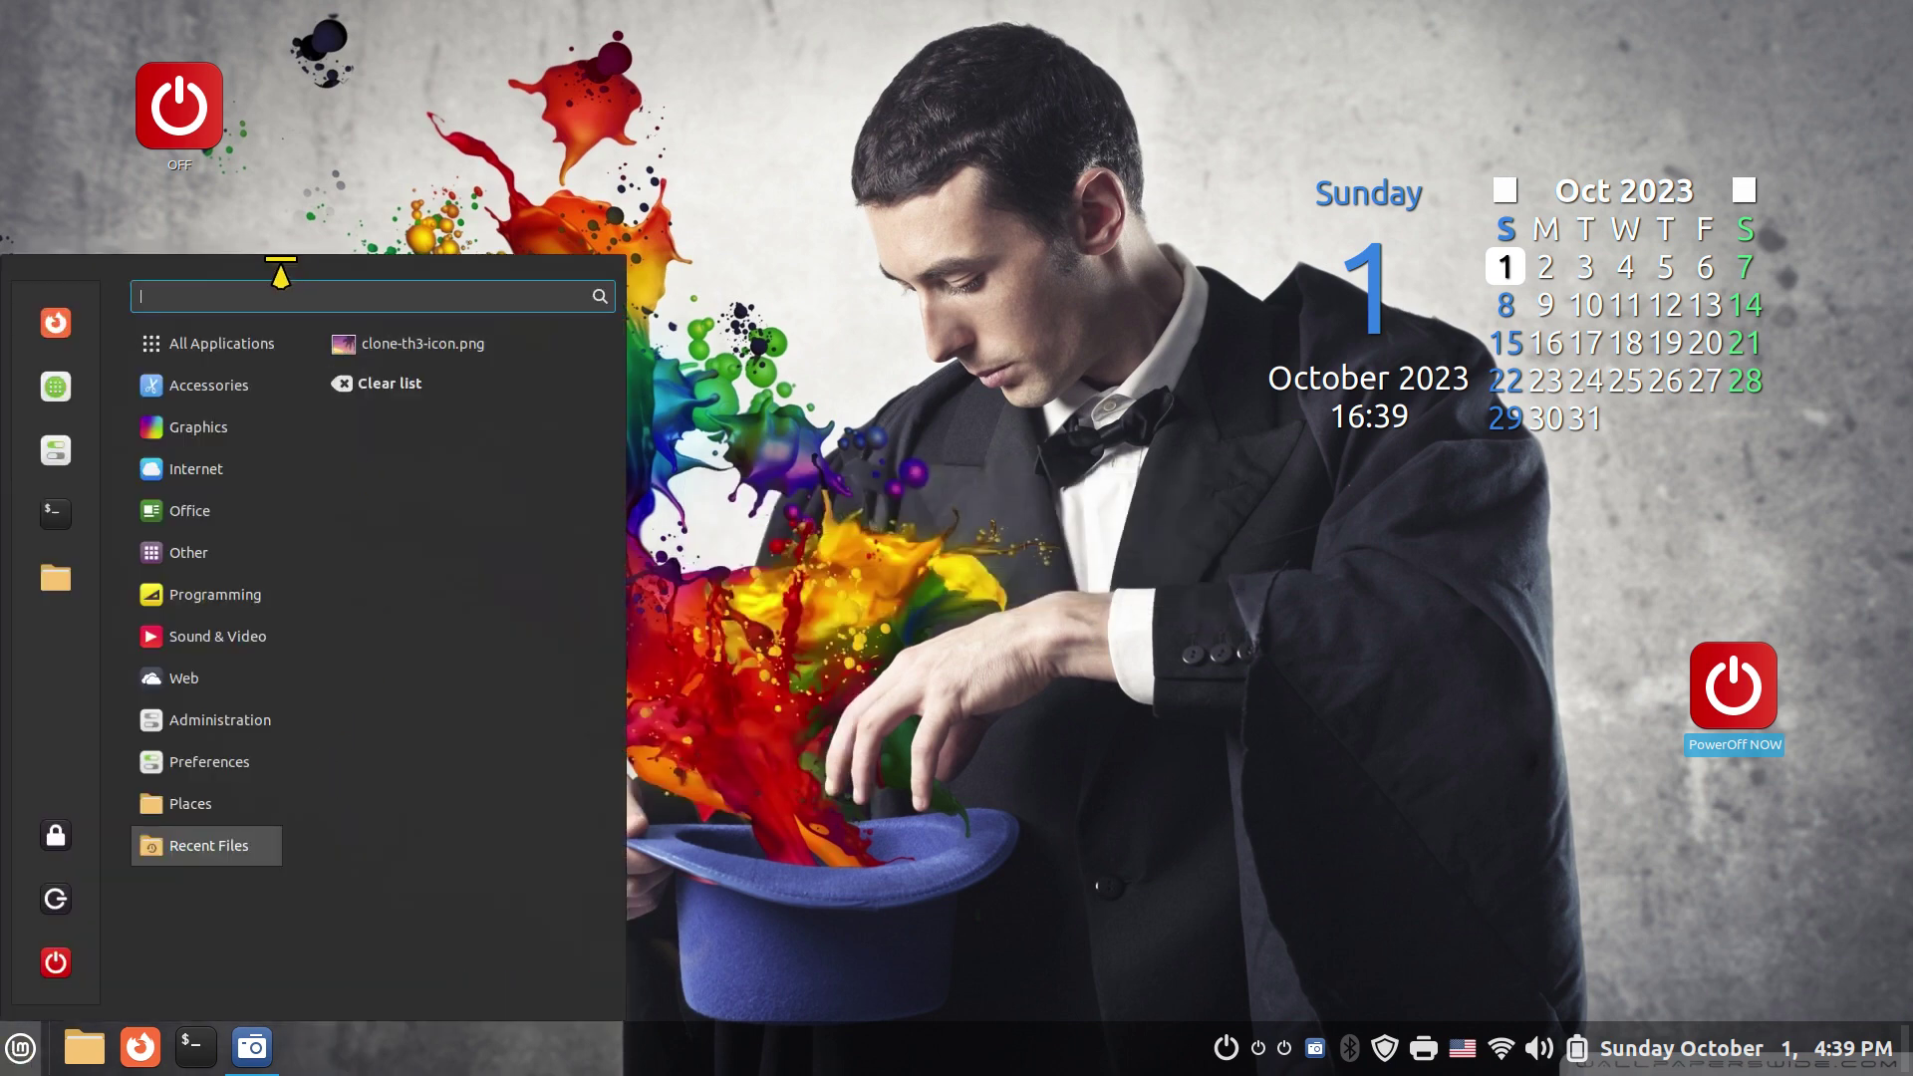
{"action": "type", "text": "offl"}
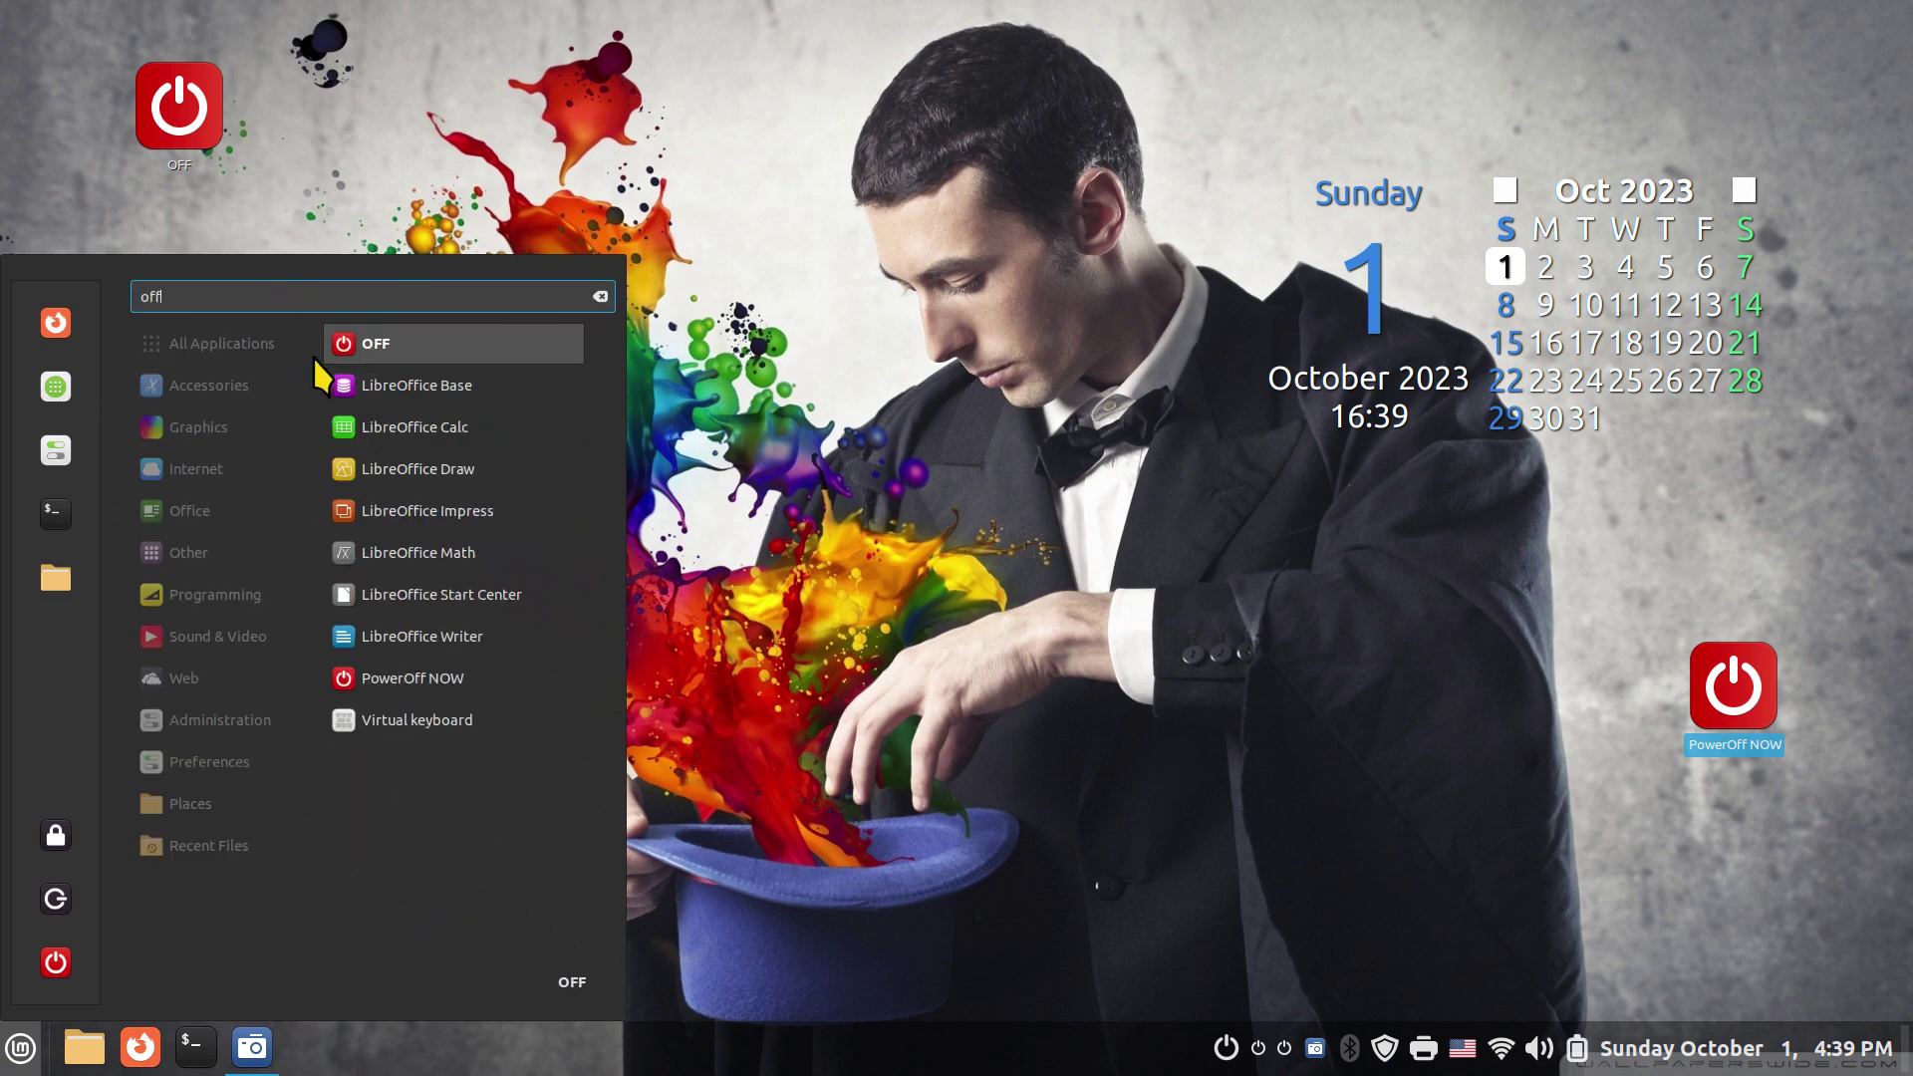
{"action": "left_click", "coordinate": [345, 333]}
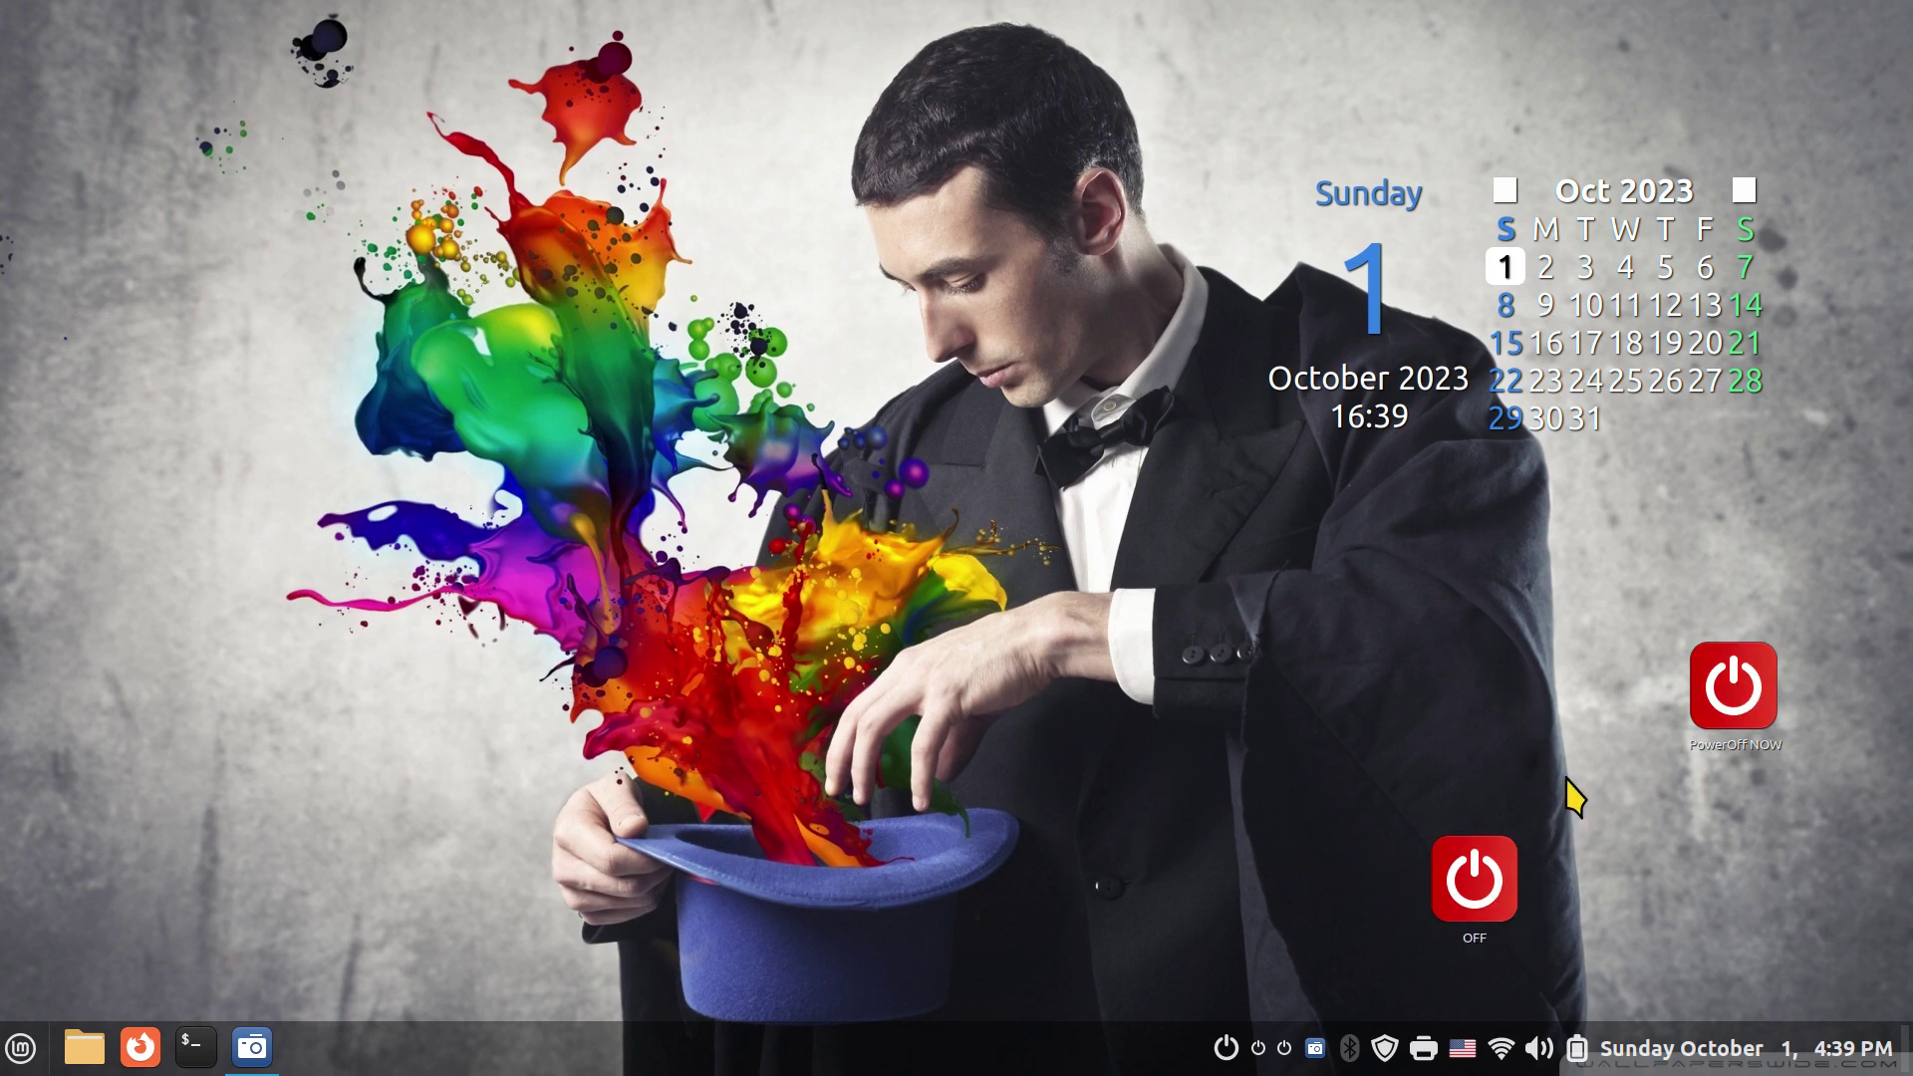
{"action": "left_click_drag", "start_coordinate": [1570, 779], "coordinate": [1438, 991]}
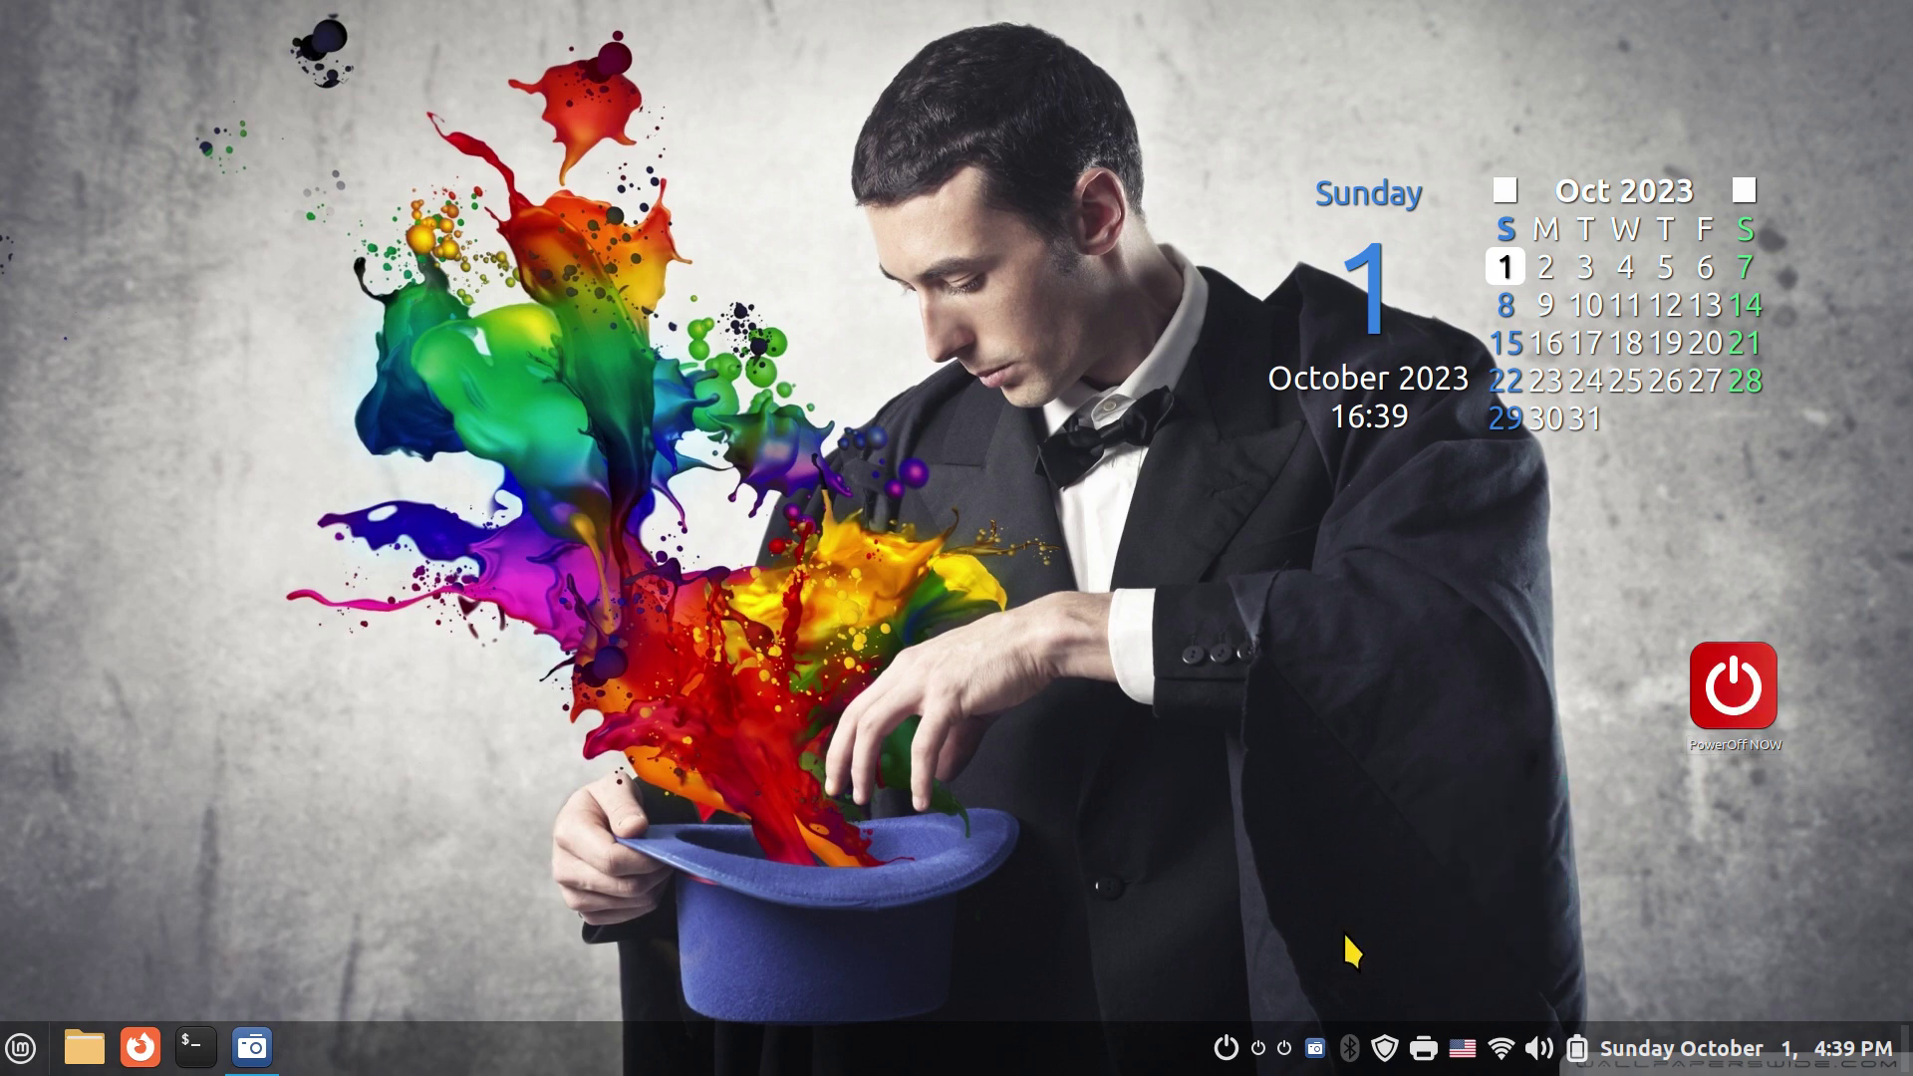
Step: Find OFF in the application menu, add it to the menu favorites, and place a copy on the panel beside Firefox
{"action": "left_click", "coordinate": [21, 1051]}
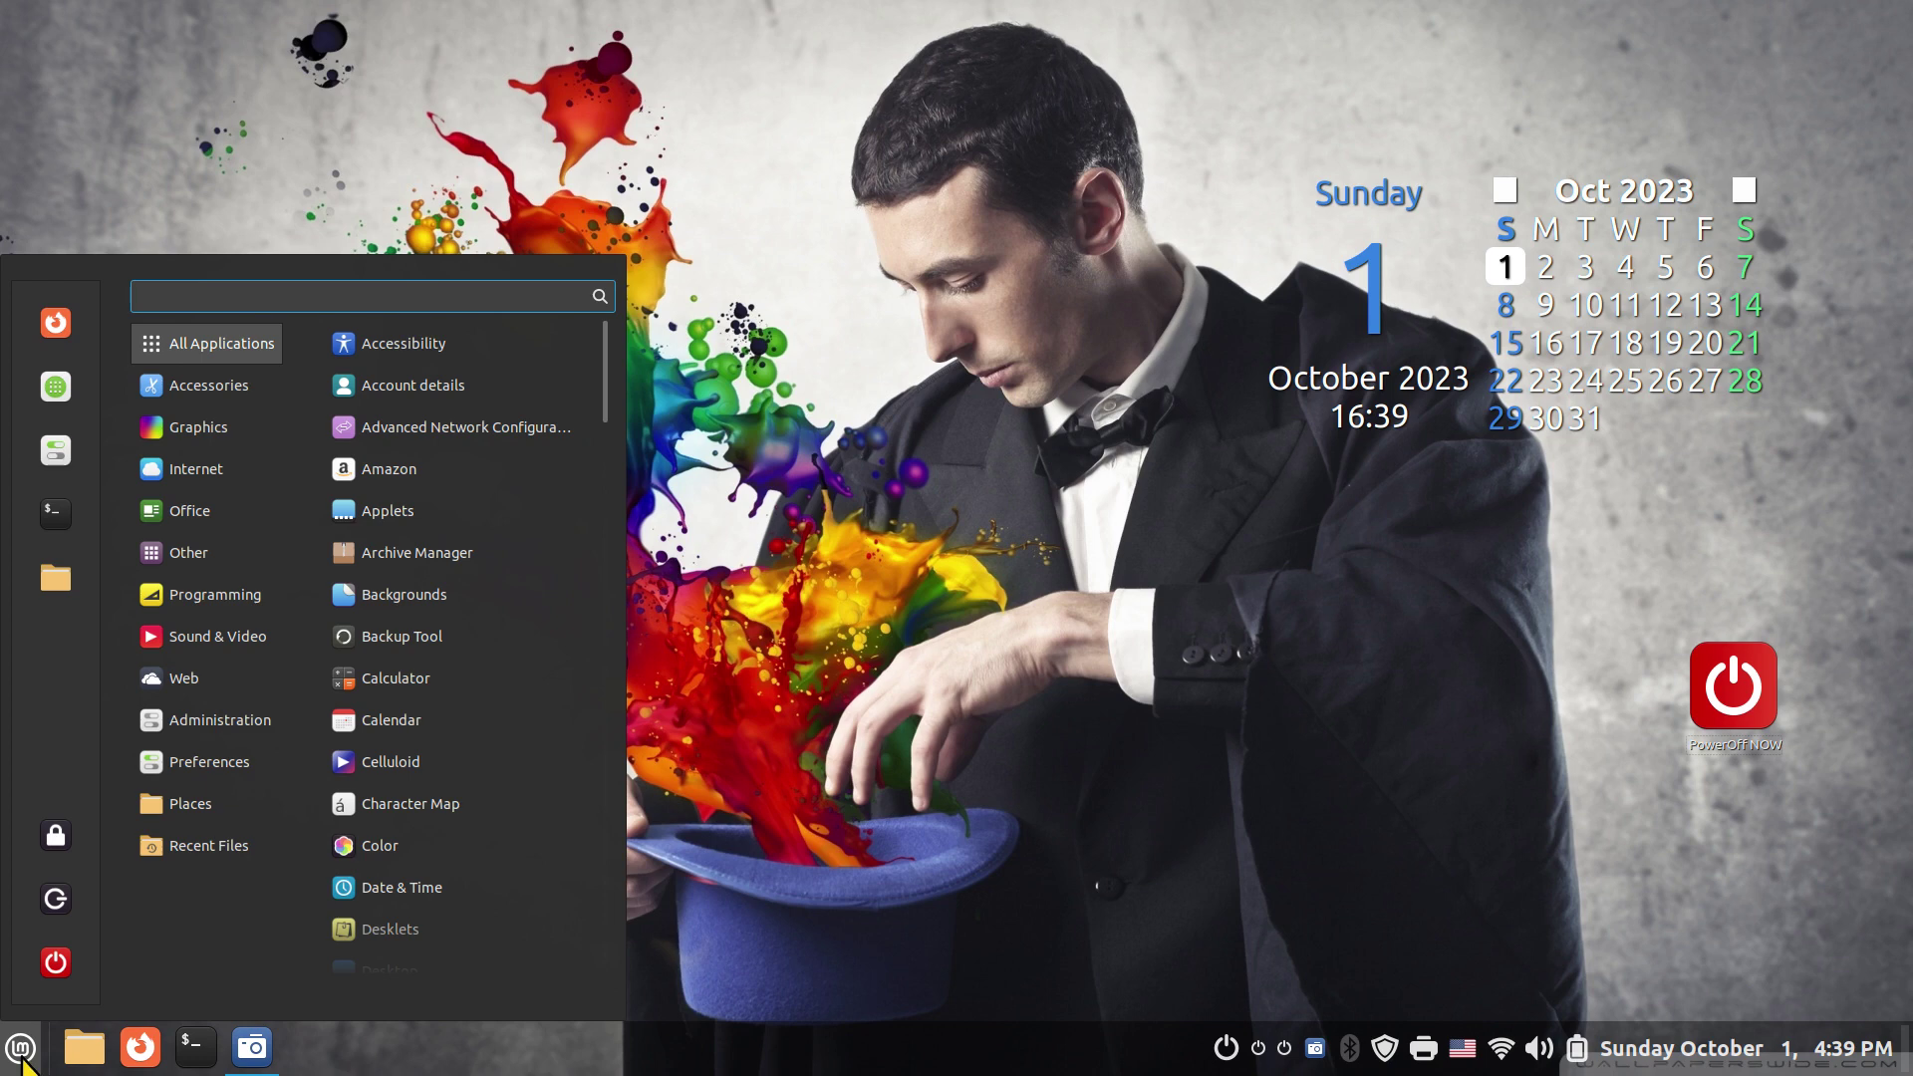
{"action": "type", "text": "off"}
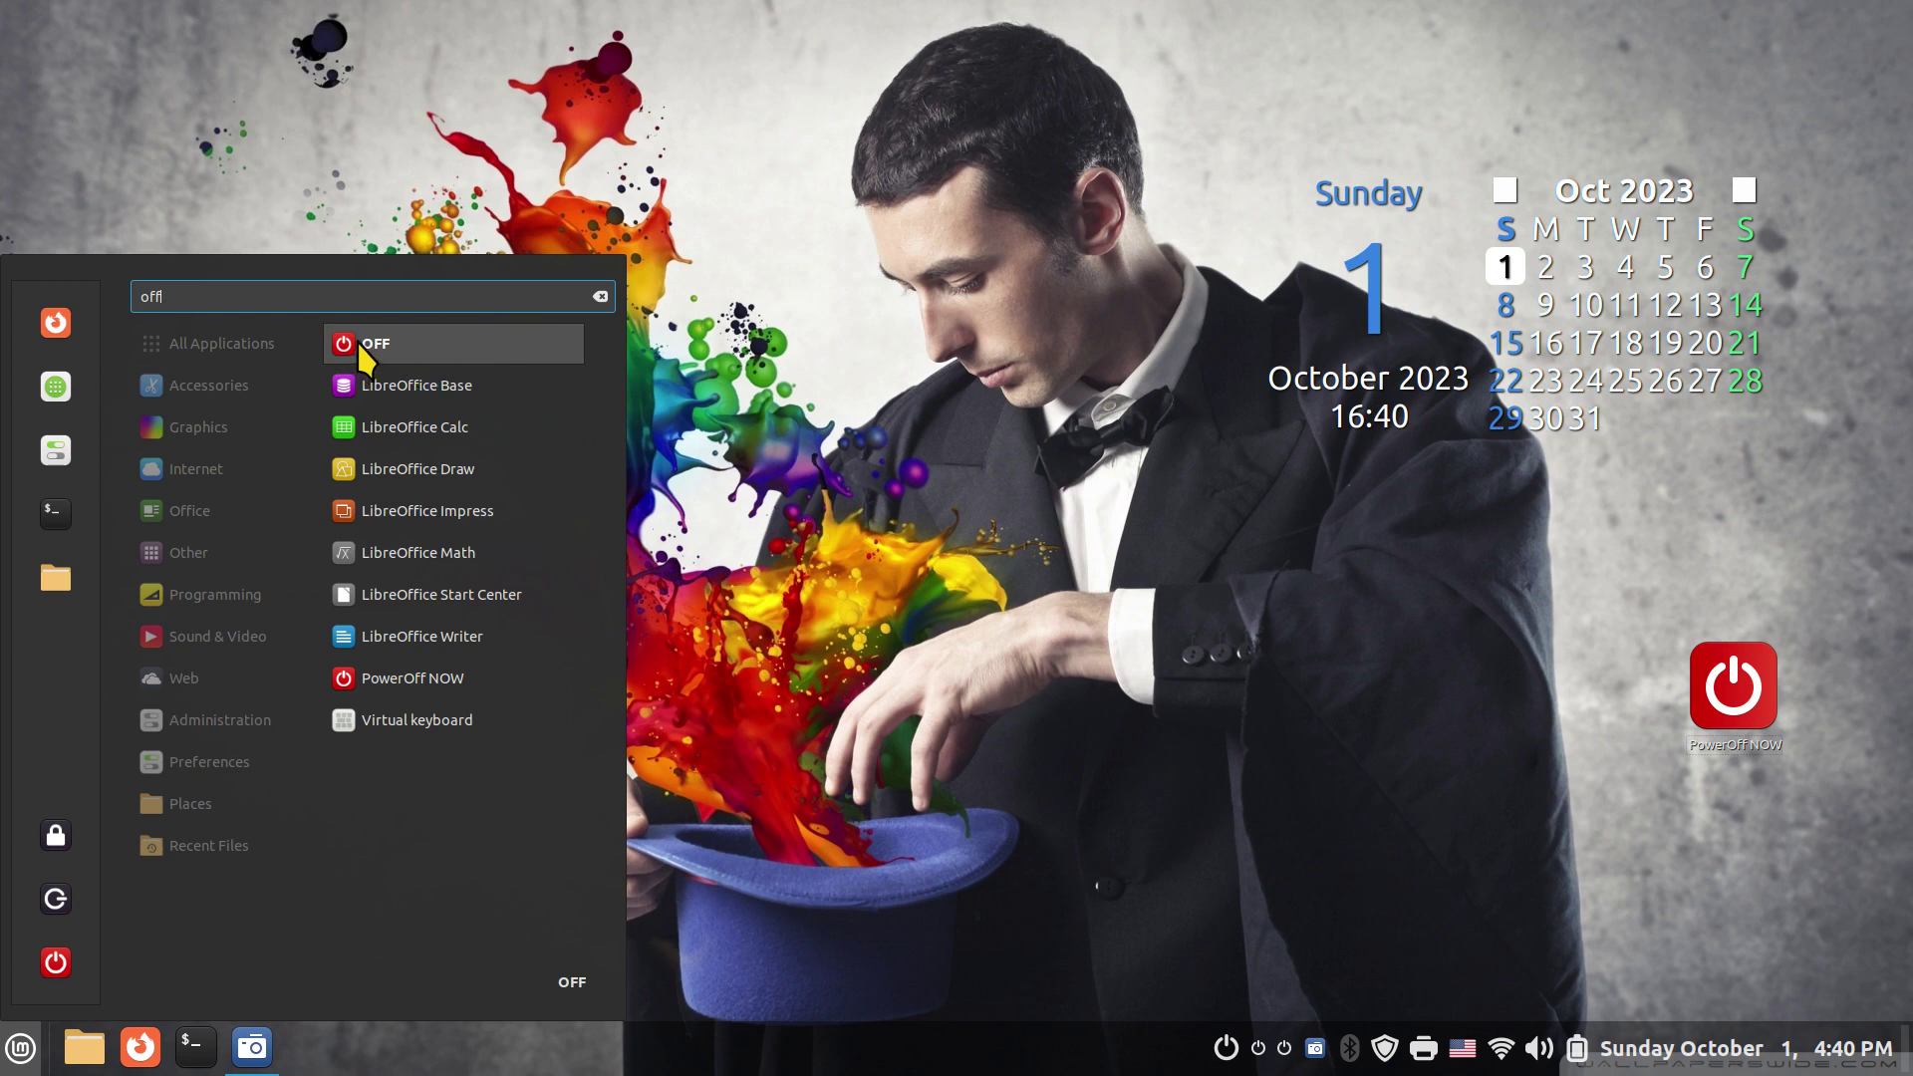
{"action": "left_click_drag", "start_coordinate": [356, 341], "coordinate": [58, 446]}
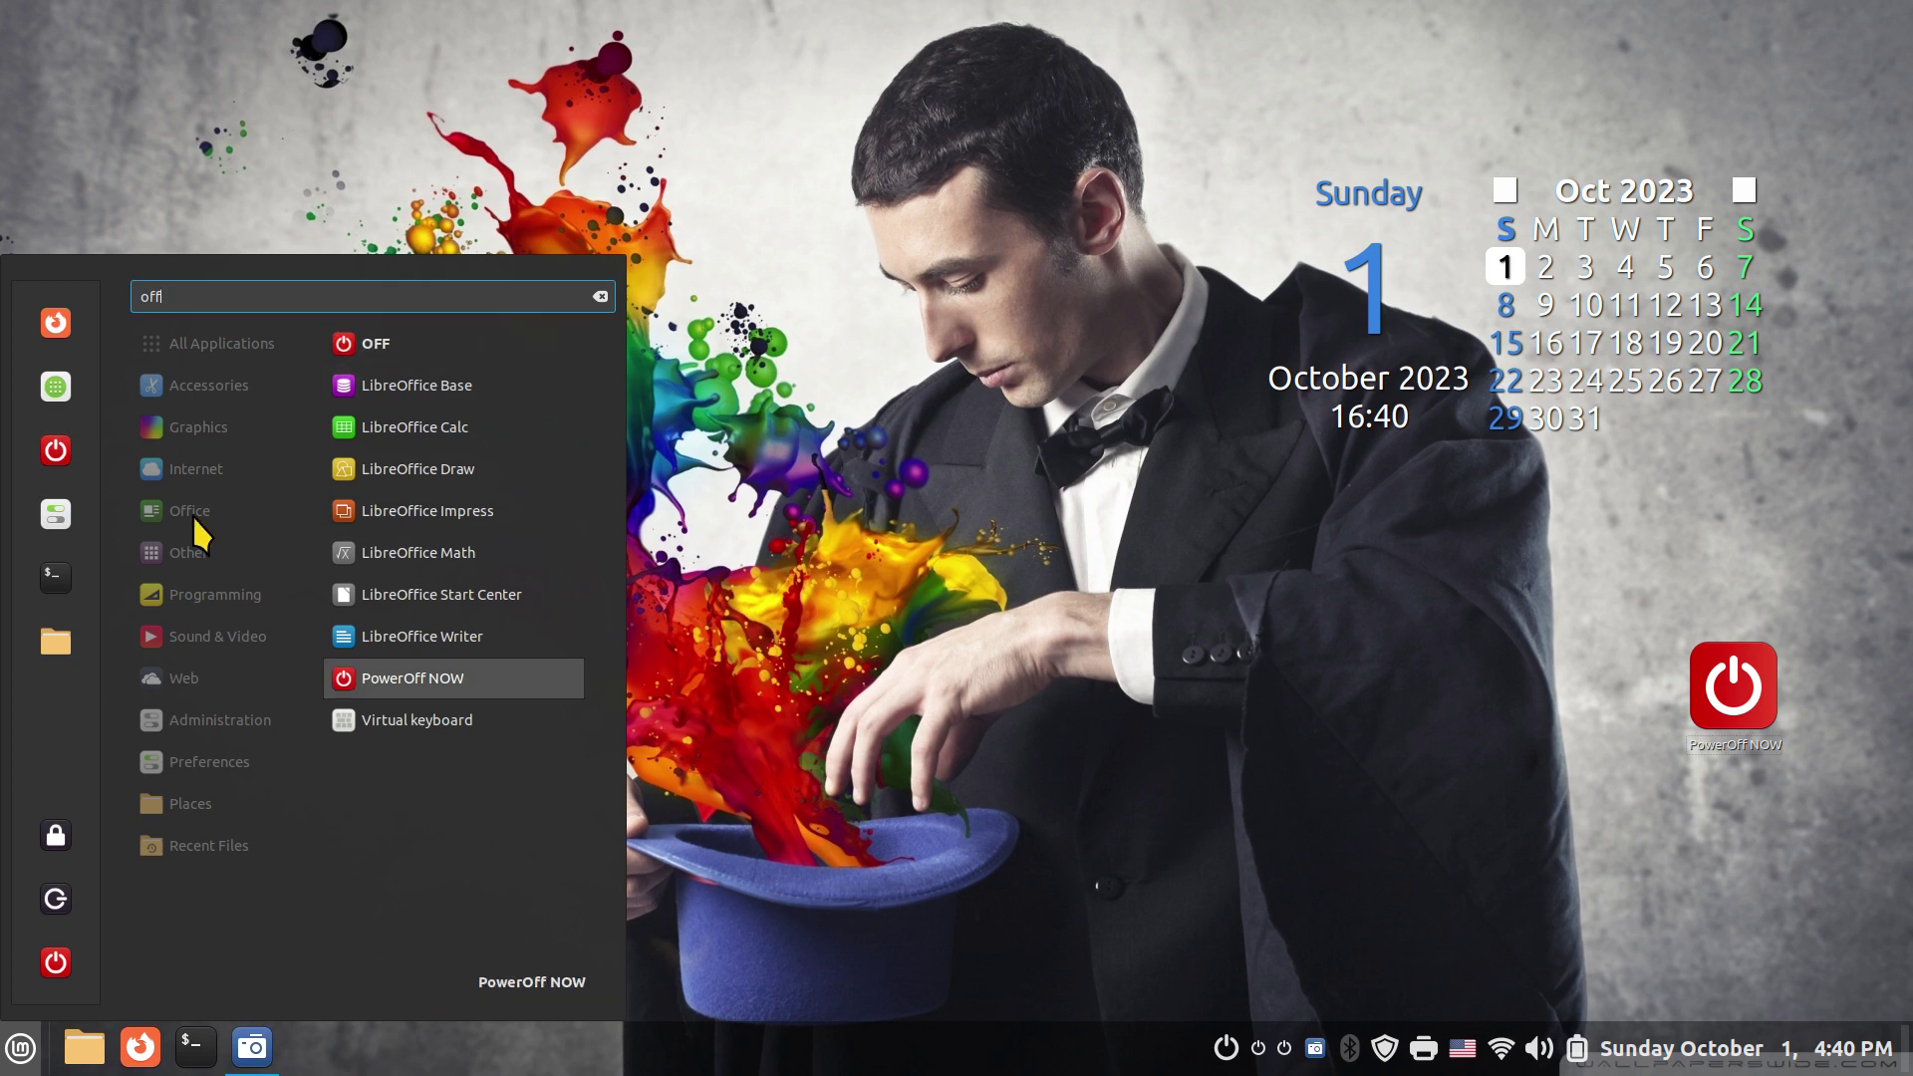
{"action": "left_click_drag", "start_coordinate": [57, 450], "coordinate": [199, 1062]}
{"action": "left_click", "coordinate": [937, 640]}
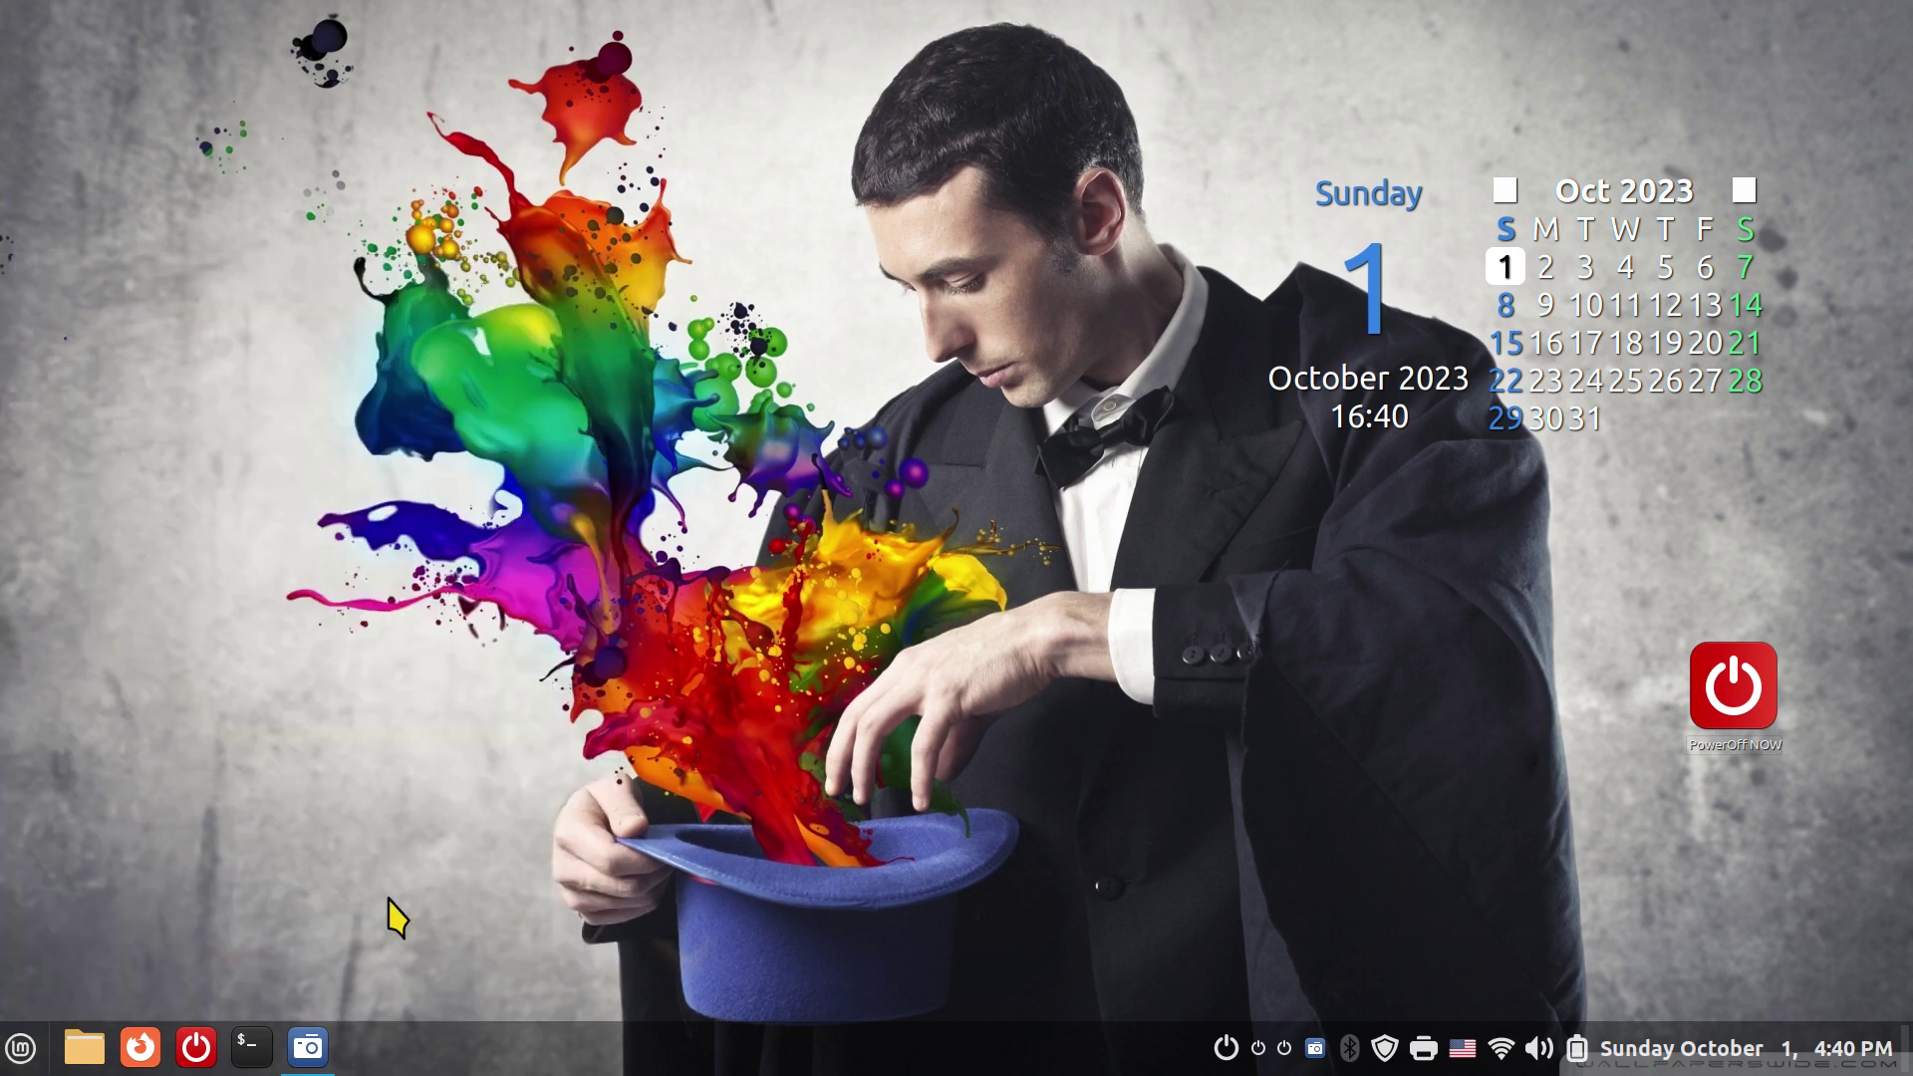
Step: Bring up the session dialog for shutting down the system and dismiss it without shutting down
{"action": "left_click", "coordinate": [22, 1056]}
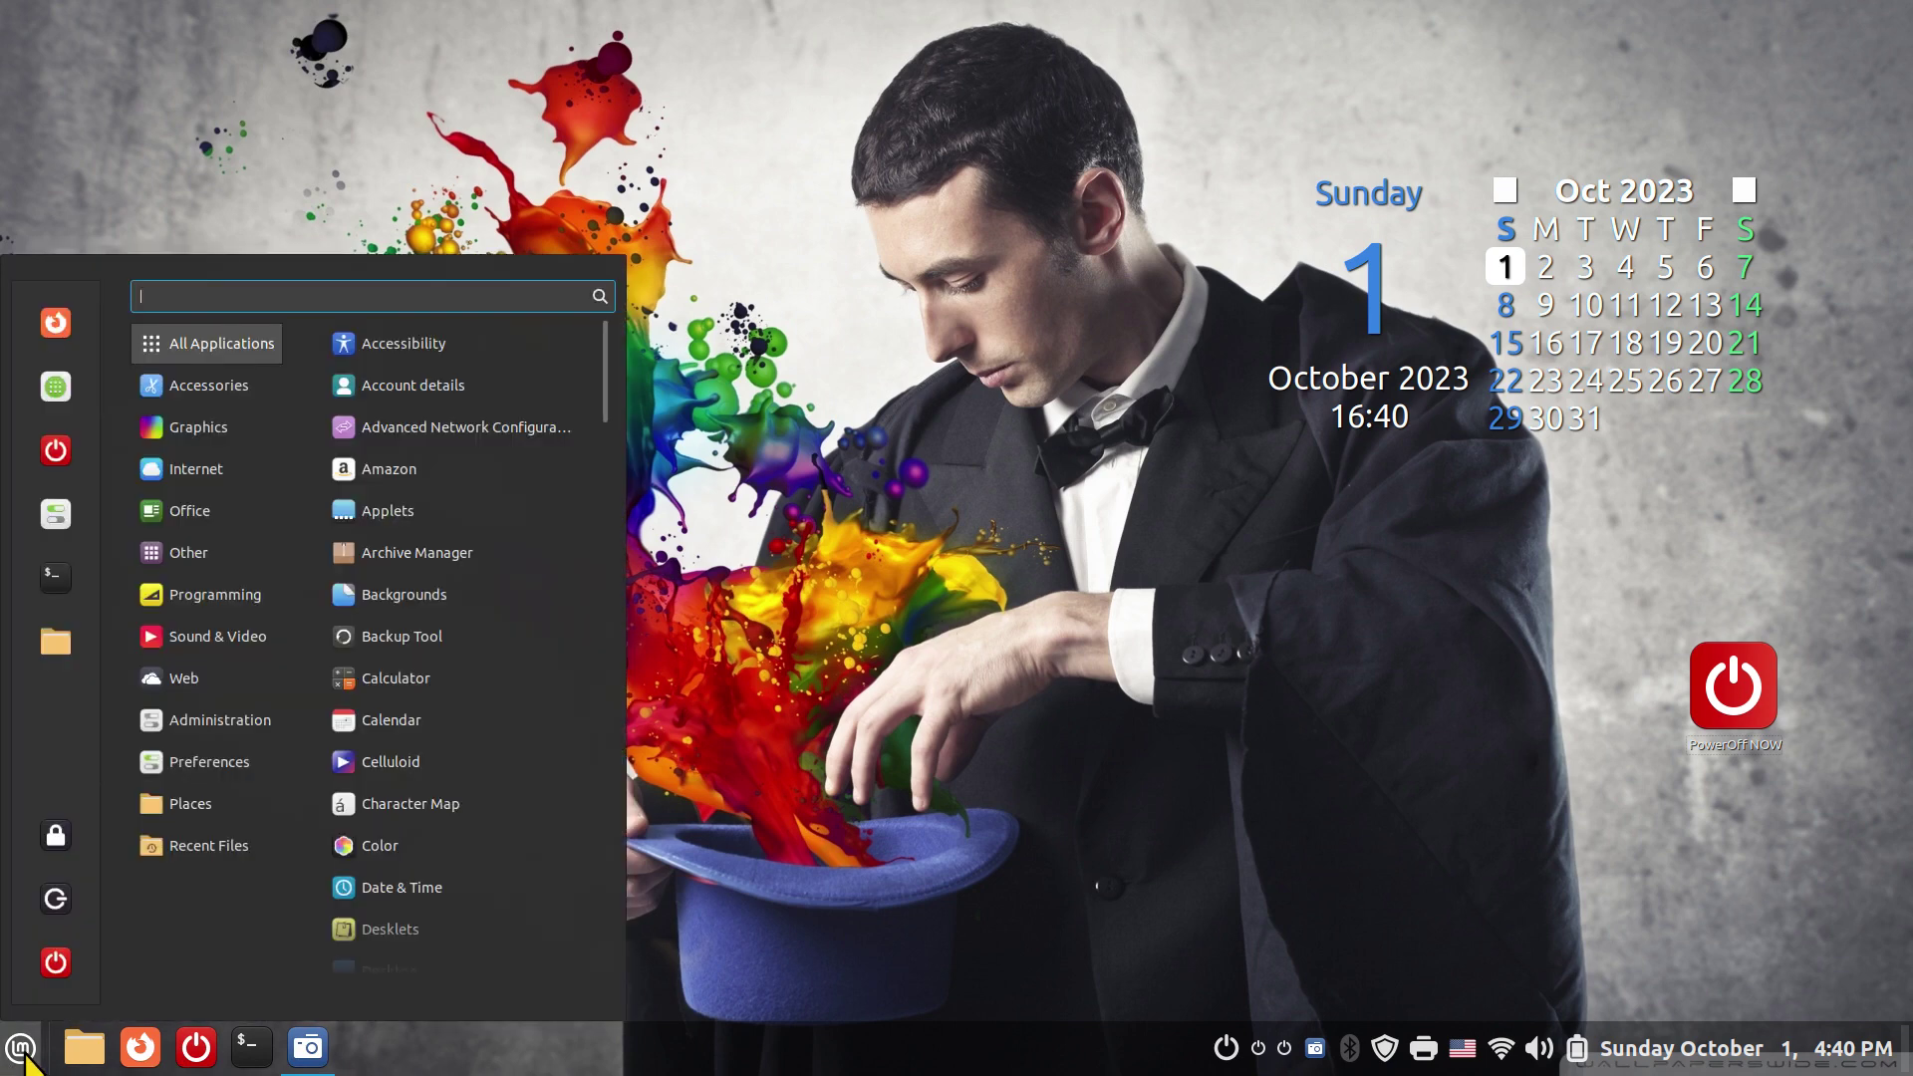
{"action": "left_click", "coordinate": [50, 961]}
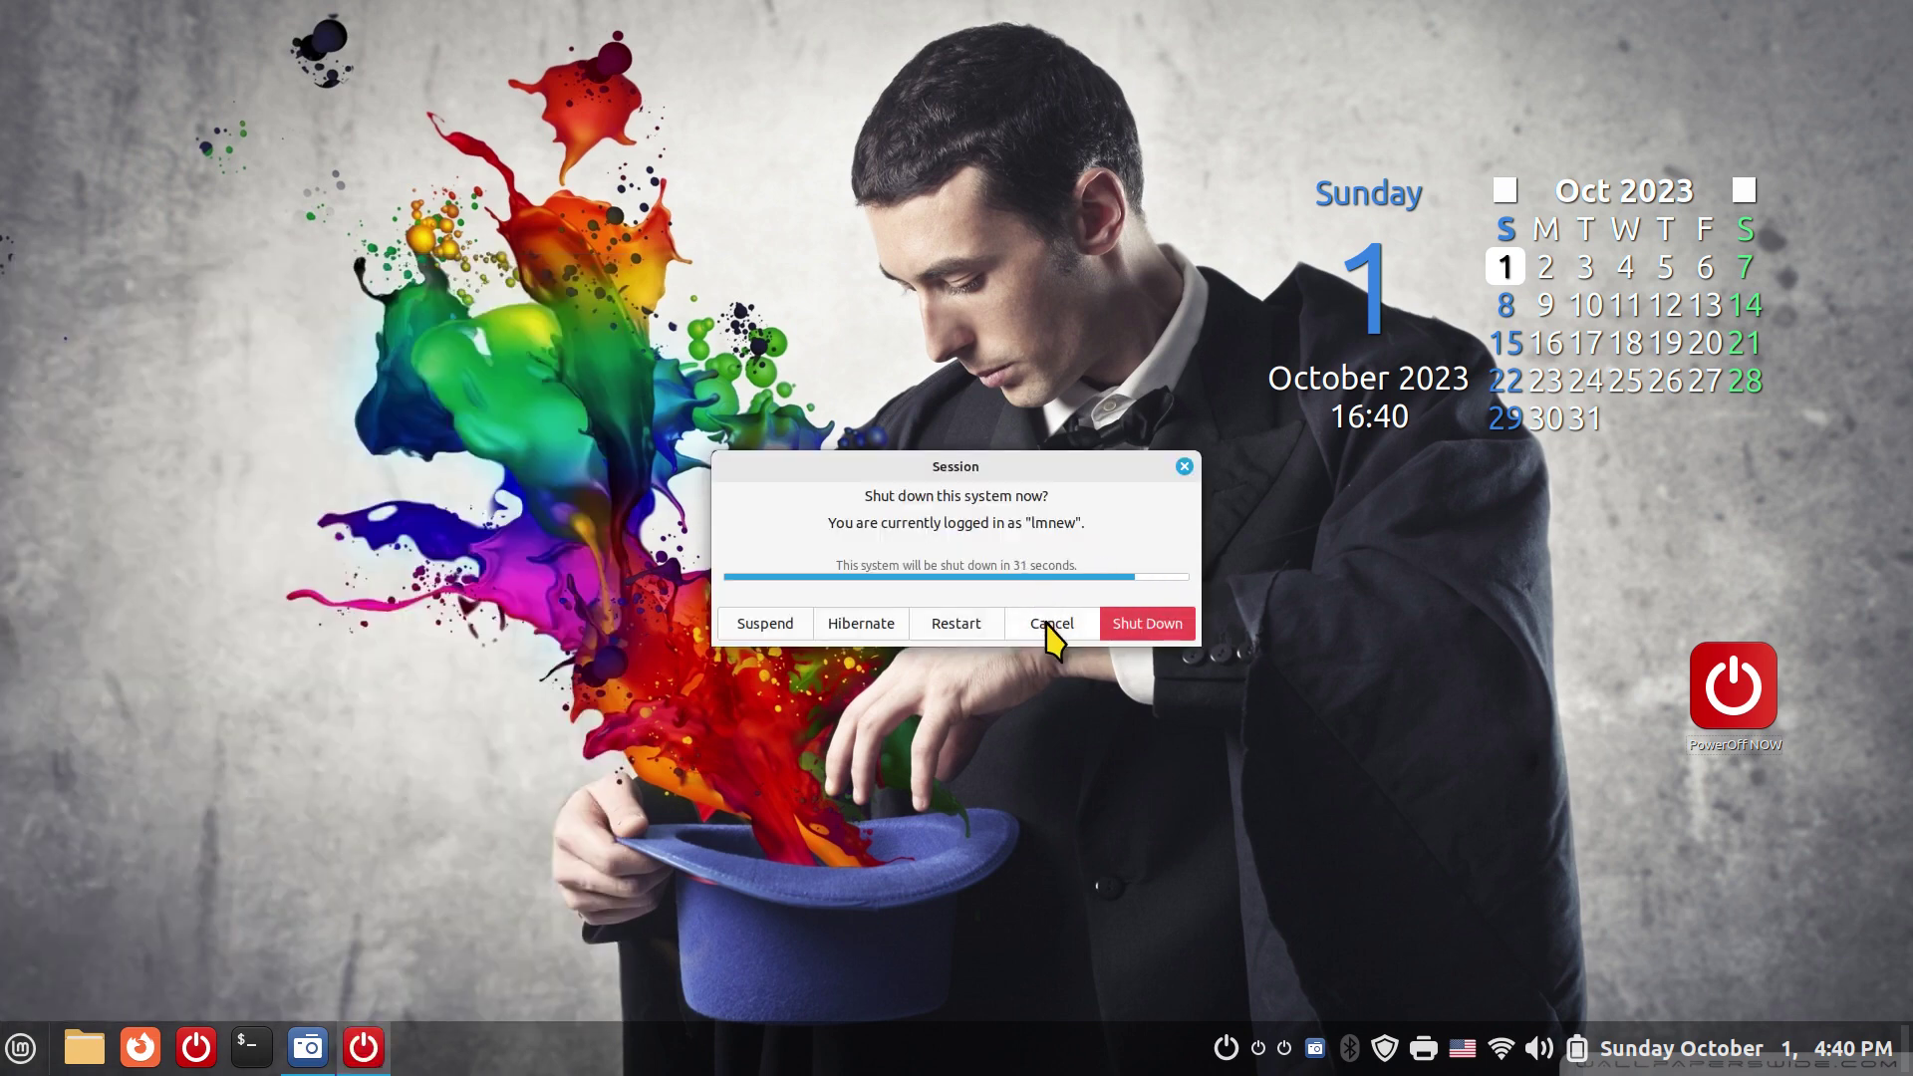
{"action": "left_click", "coordinate": [1184, 466]}
Step: Remove the OFF launcher from the menu favorites and from the panel
{"action": "left_click", "coordinate": [20, 1048]}
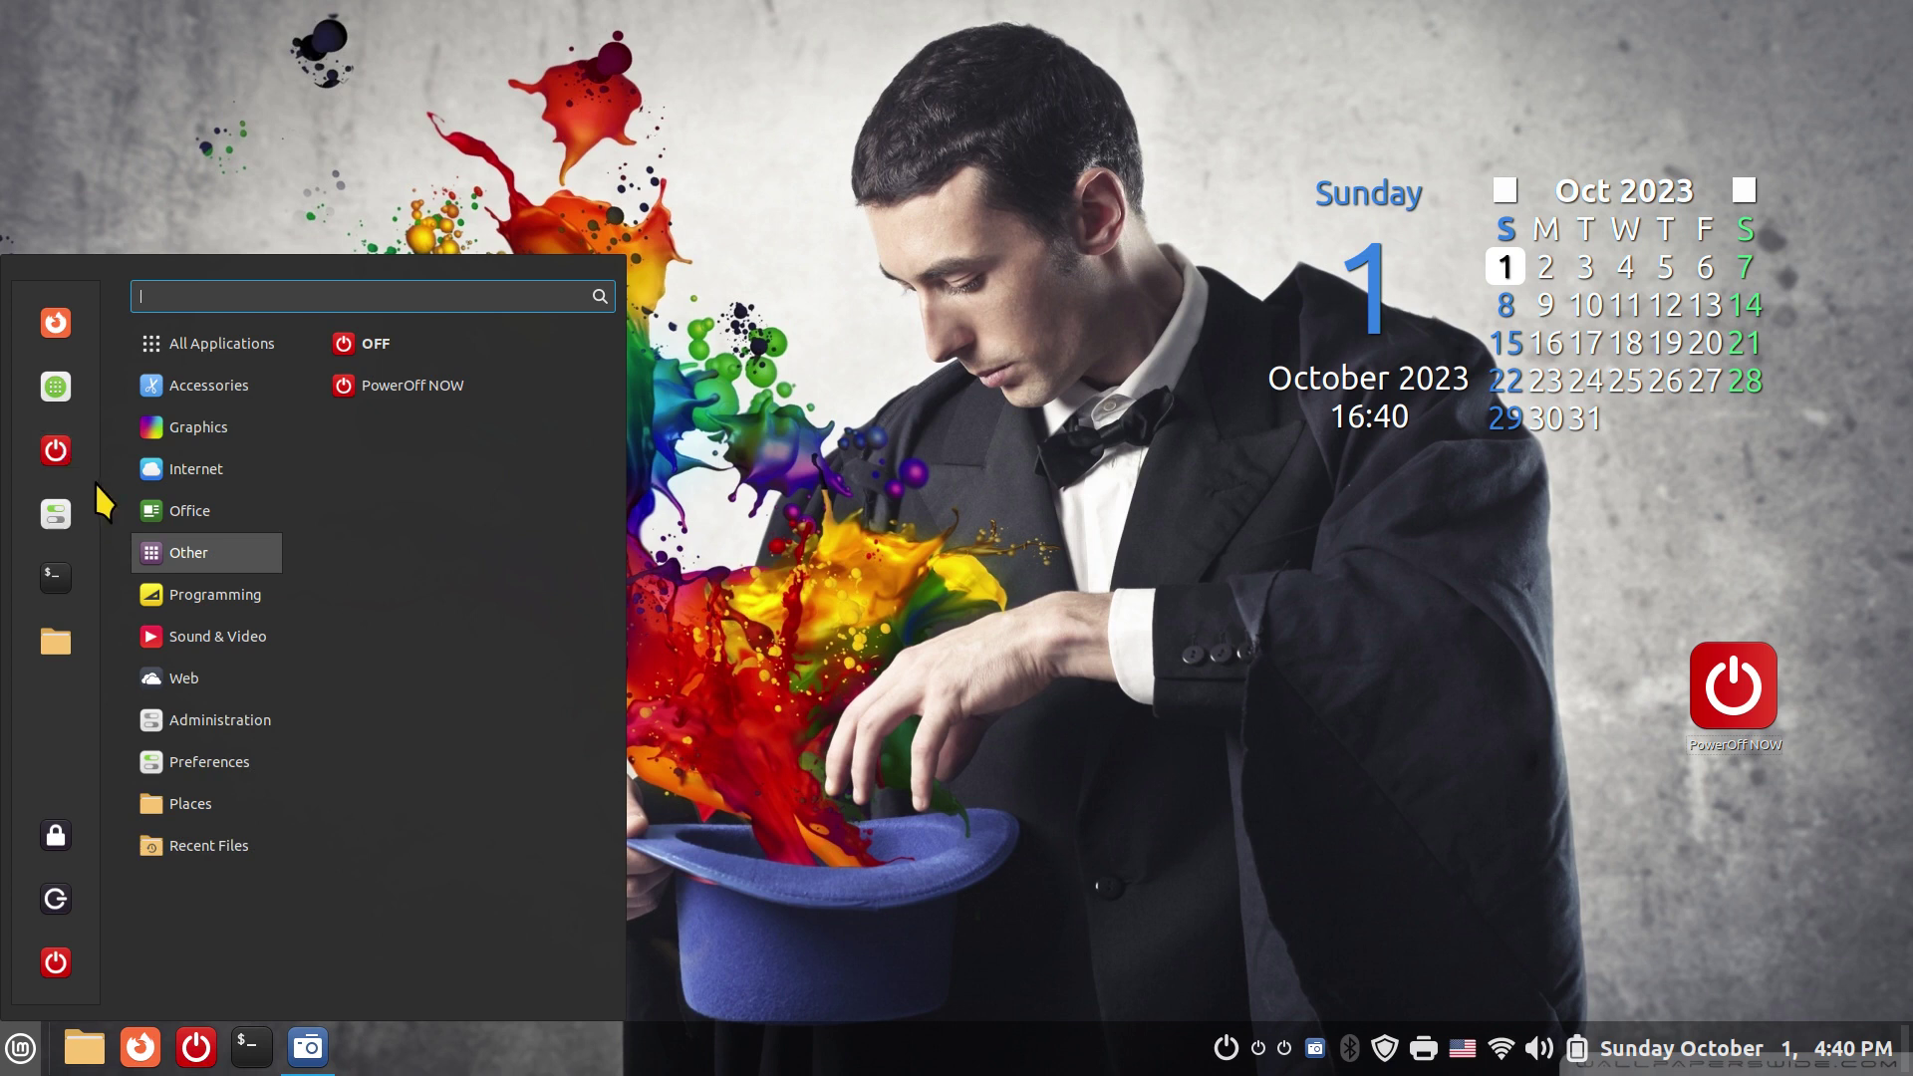
{"action": "left_click_drag", "start_coordinate": [55, 456], "coordinate": [197, 450]}
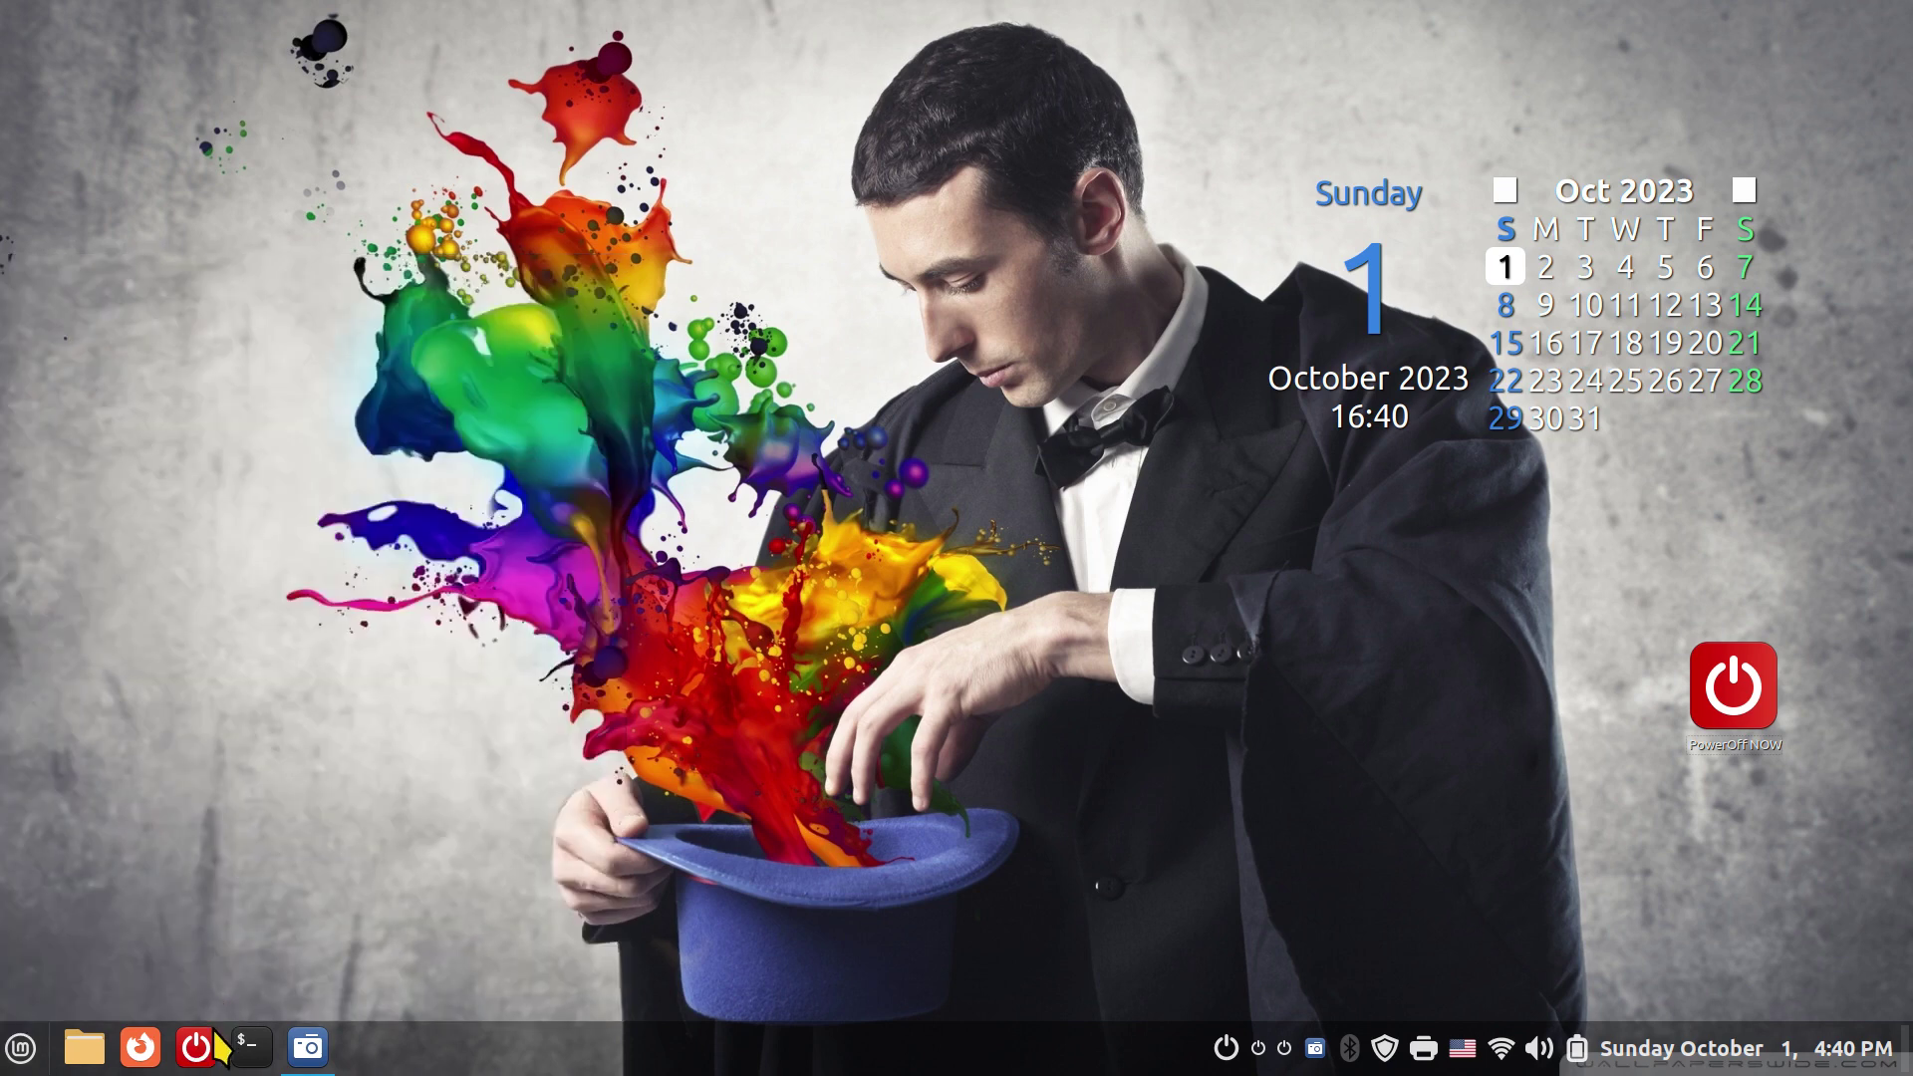
{"action": "right_click", "coordinate": [203, 1046]}
{"action": "left_click", "coordinate": [233, 991]}
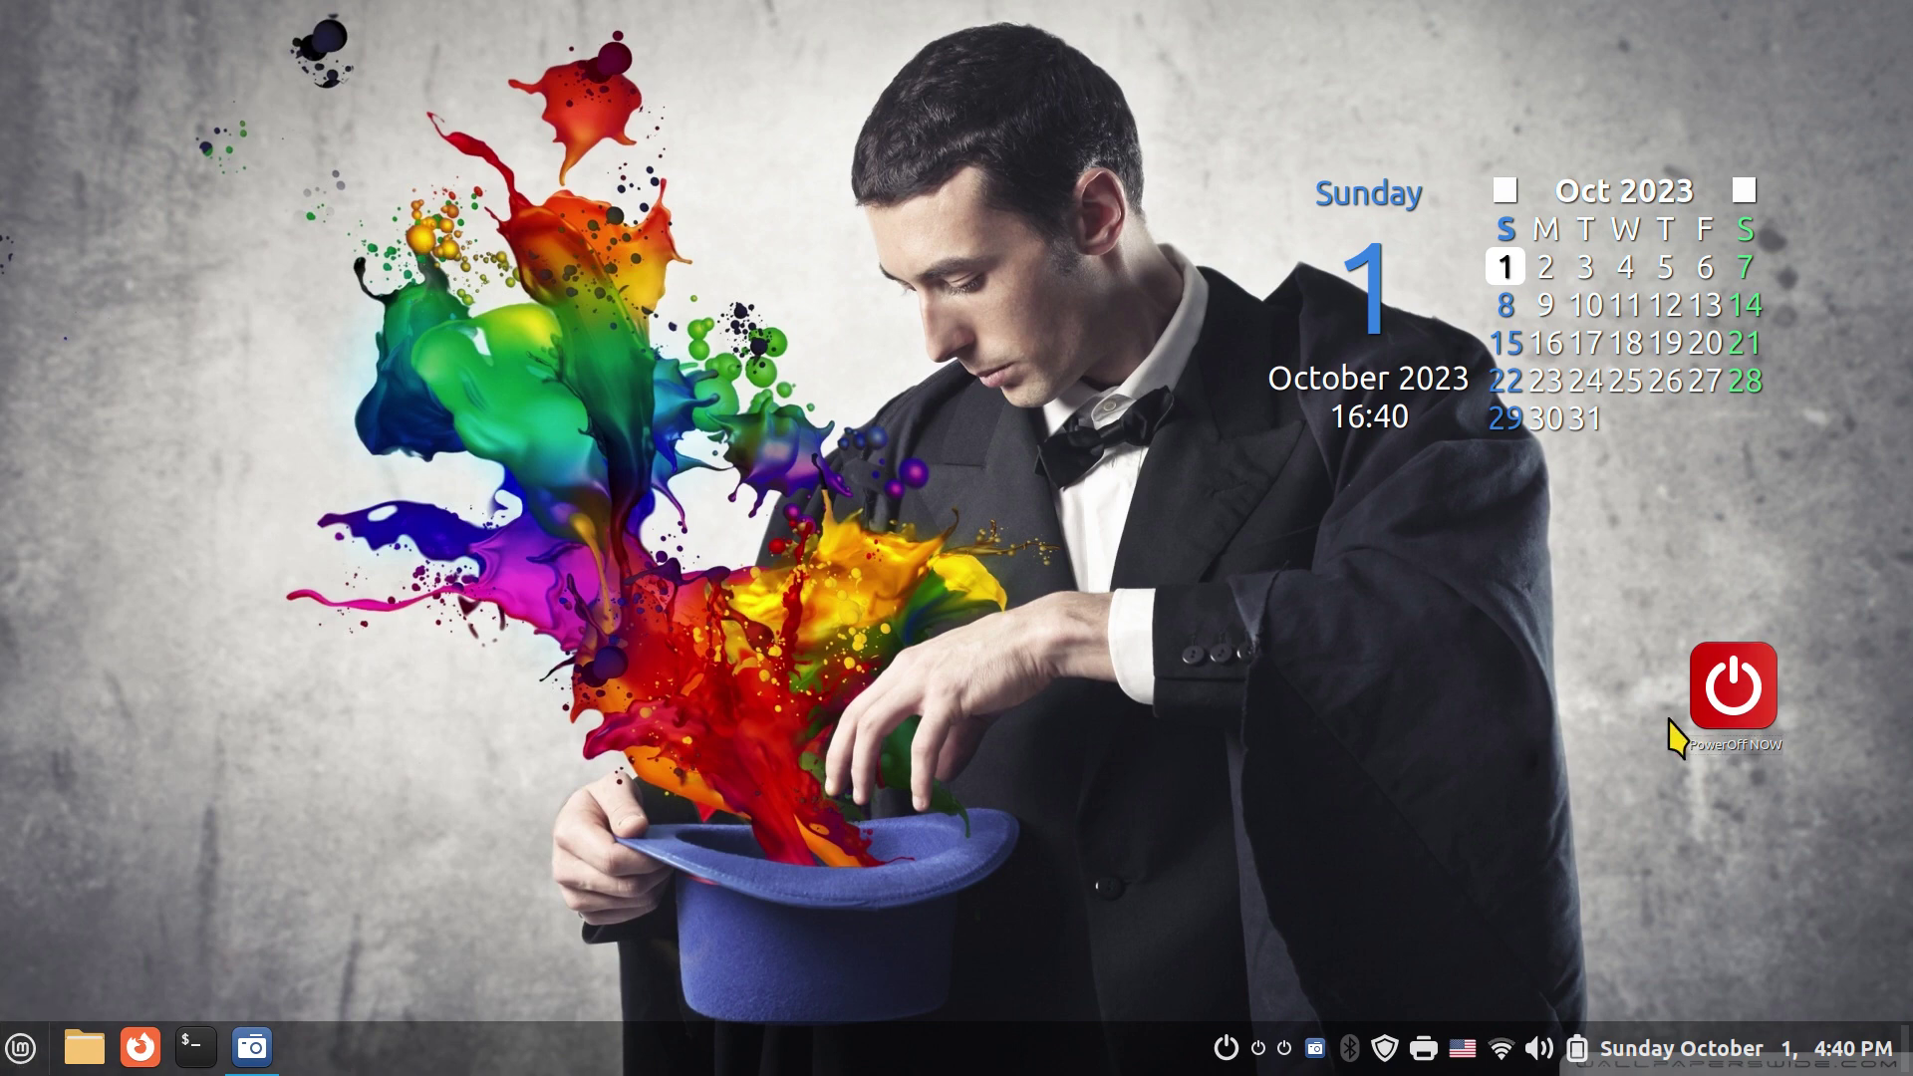
Step: Search the application menu for off and add the OFF launcher to the desktop
{"action": "left_click", "coordinate": [21, 1047]}
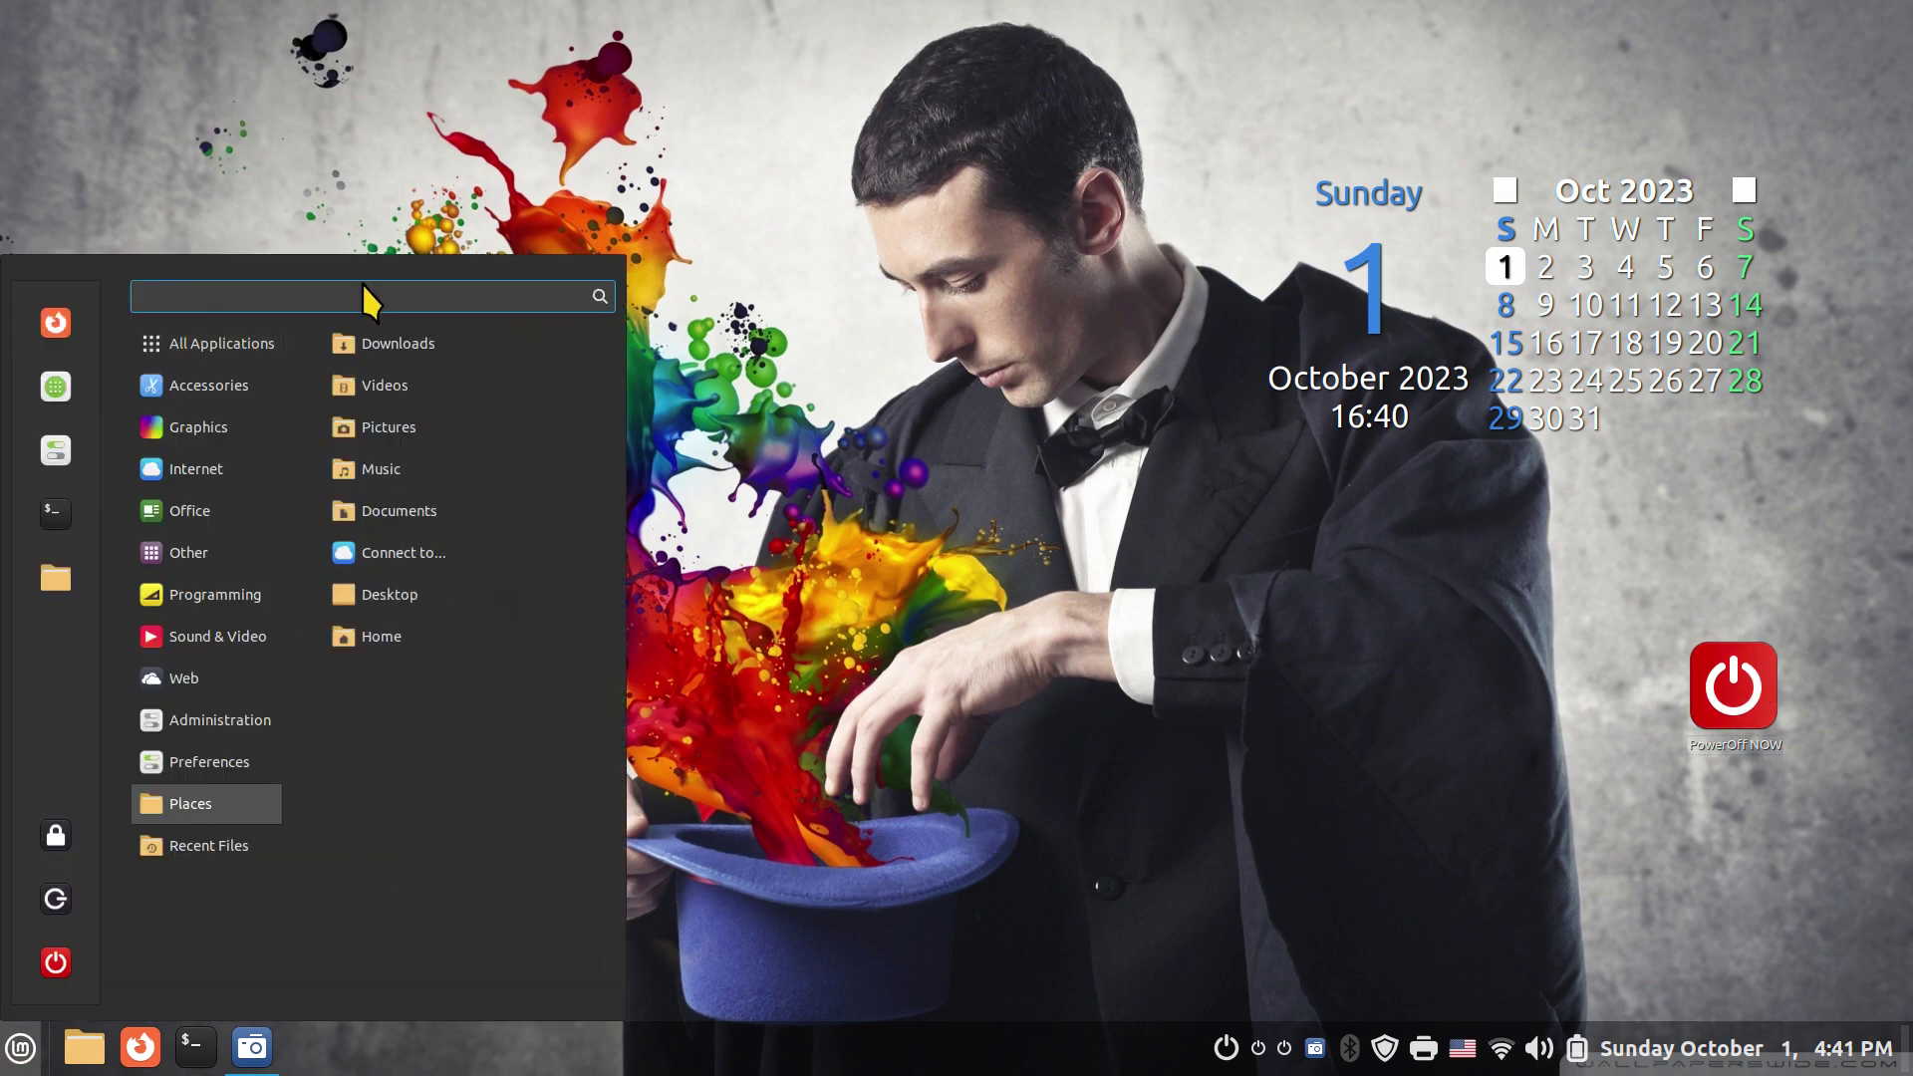
{"action": "type", "text": "off"}
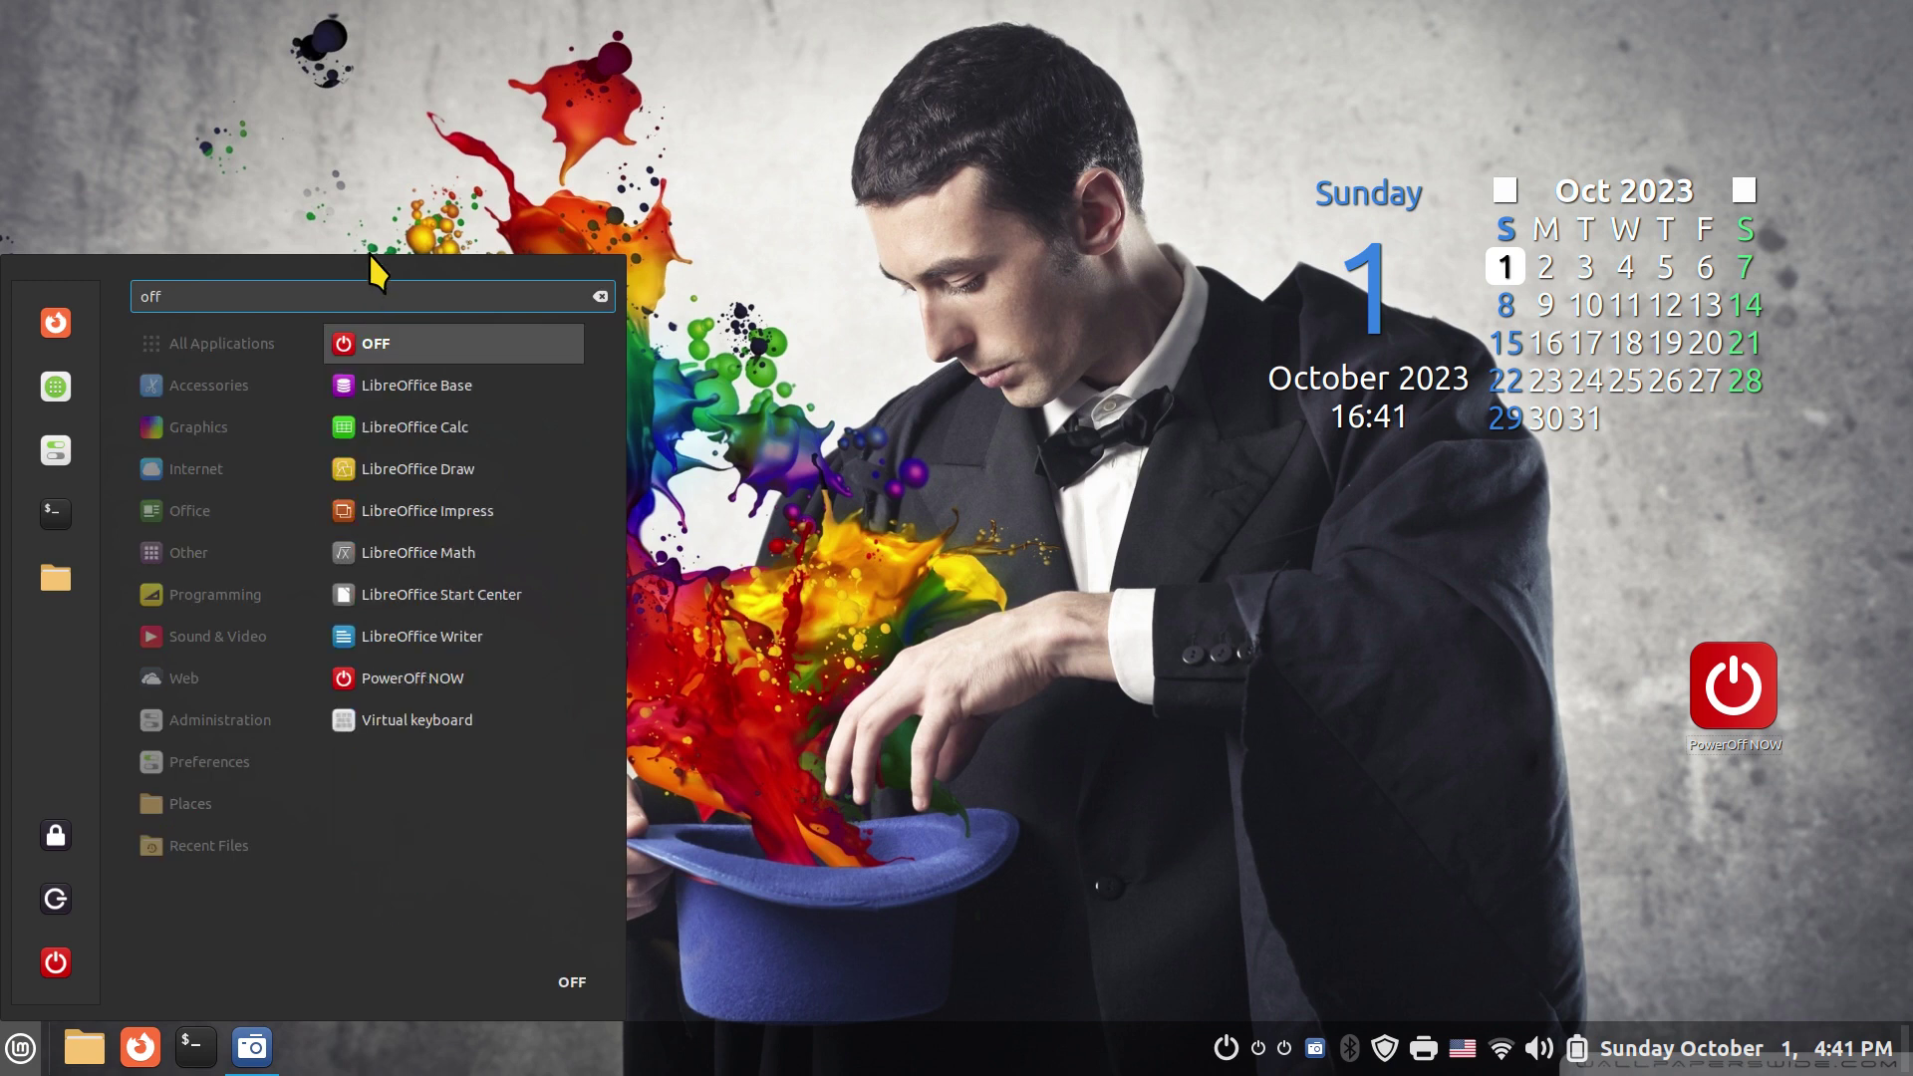
{"action": "right_click", "coordinate": [409, 339]}
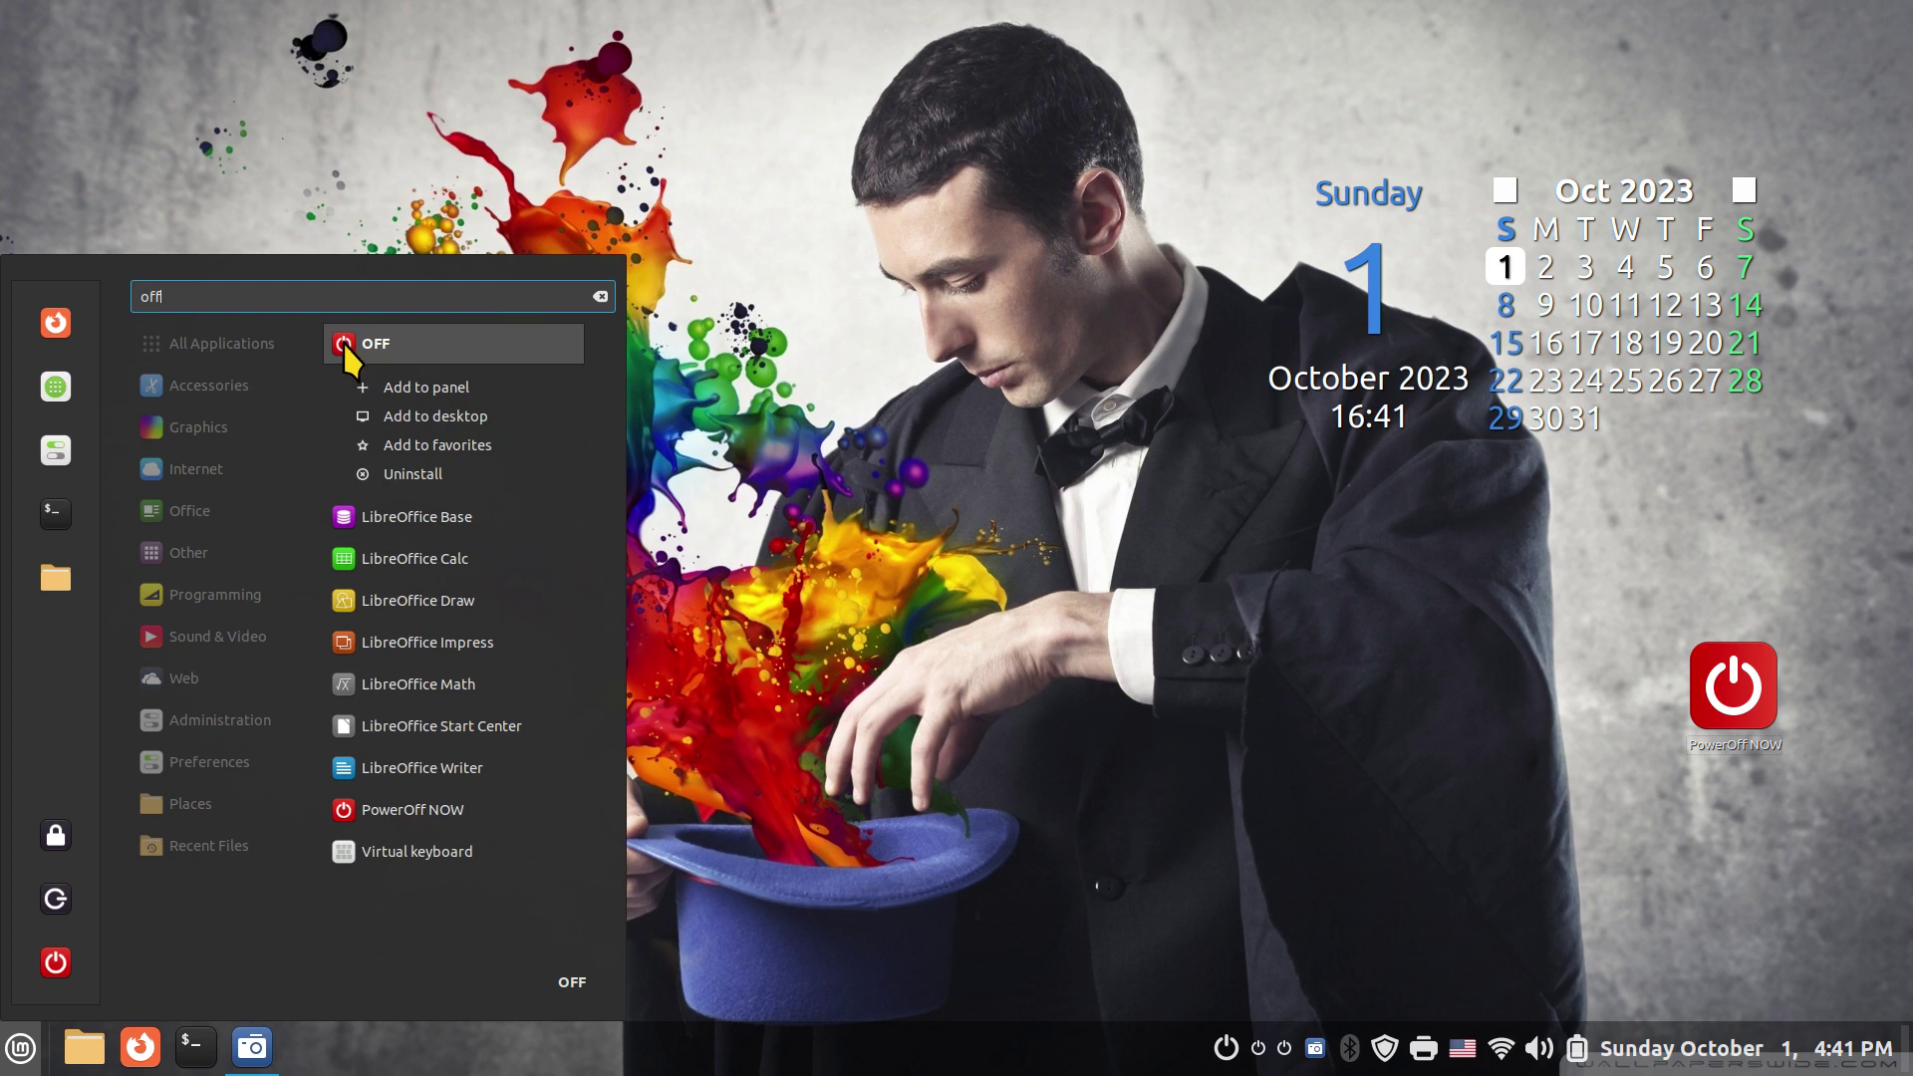
{"action": "left_click_drag", "start_coordinate": [343, 343], "coordinate": [922, 323]}
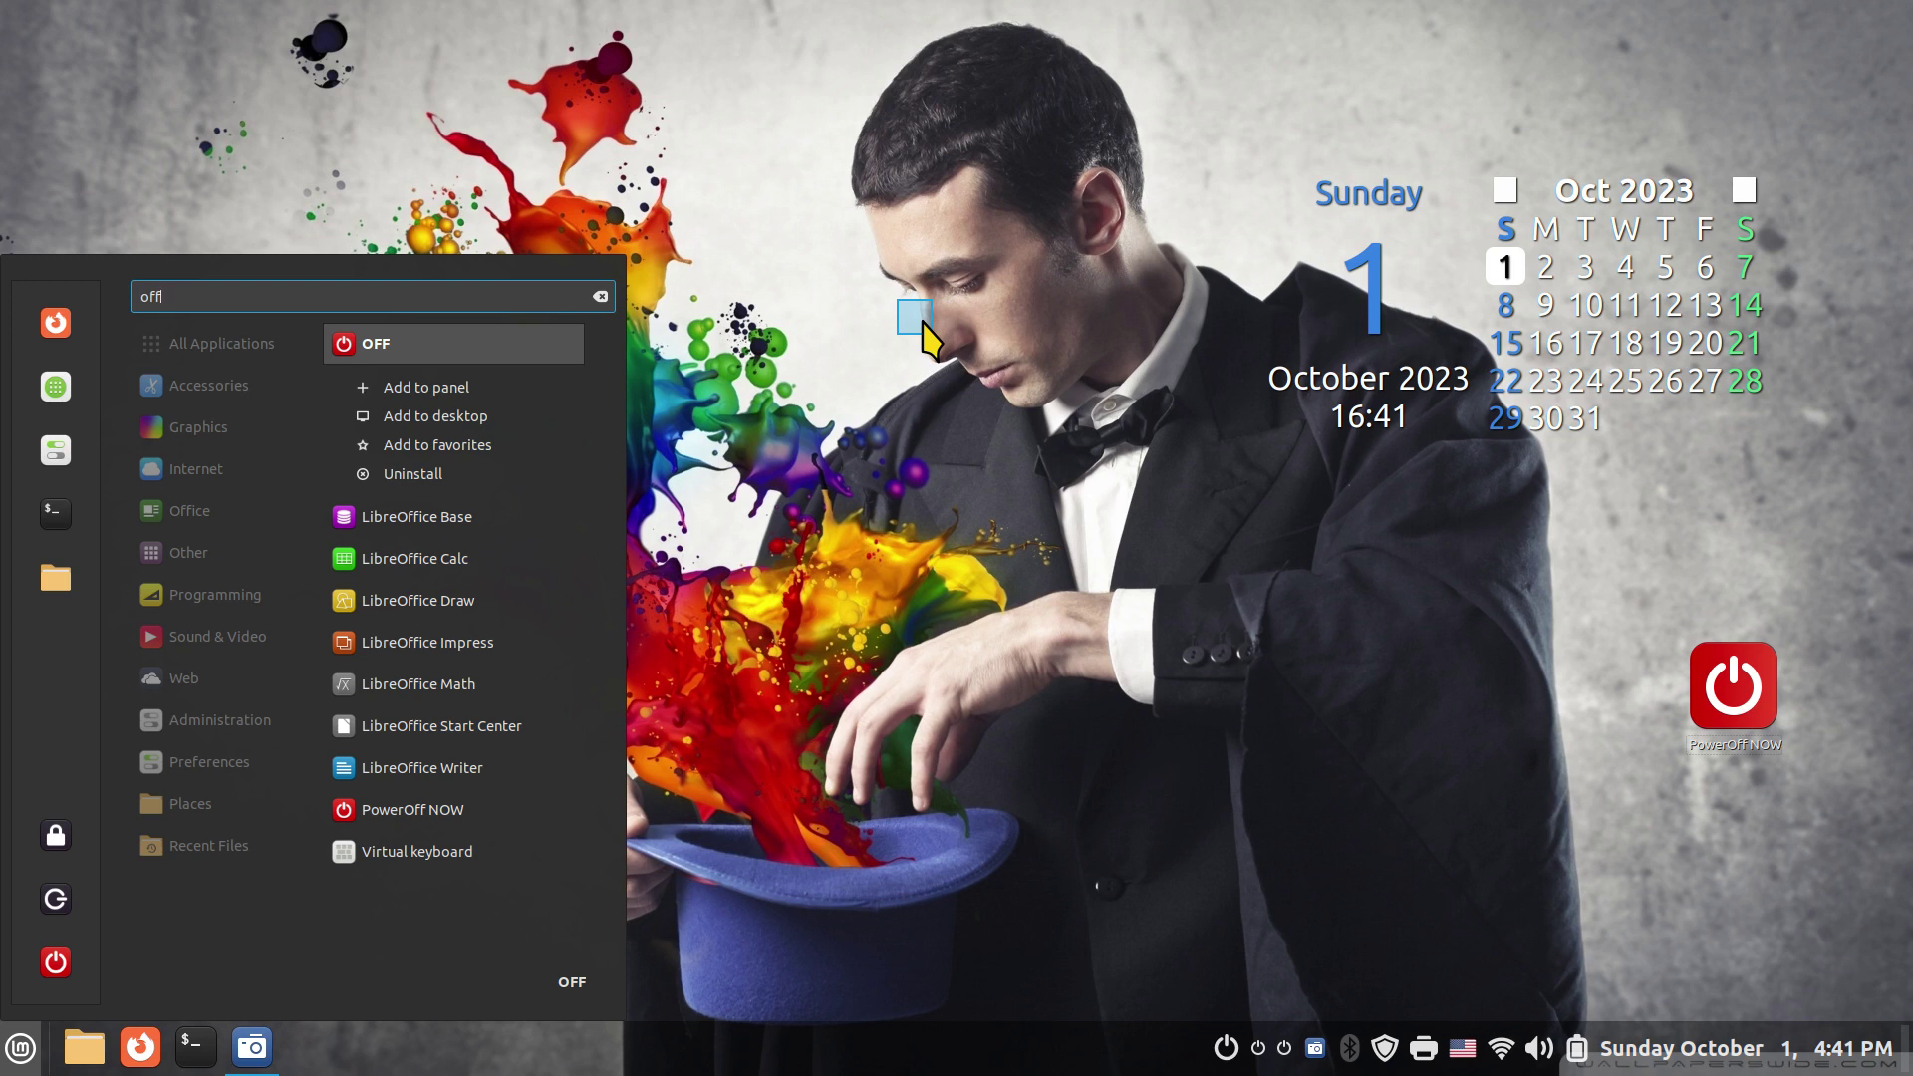
{"action": "left_click_drag", "start_coordinate": [923, 322], "coordinate": [923, 322]}
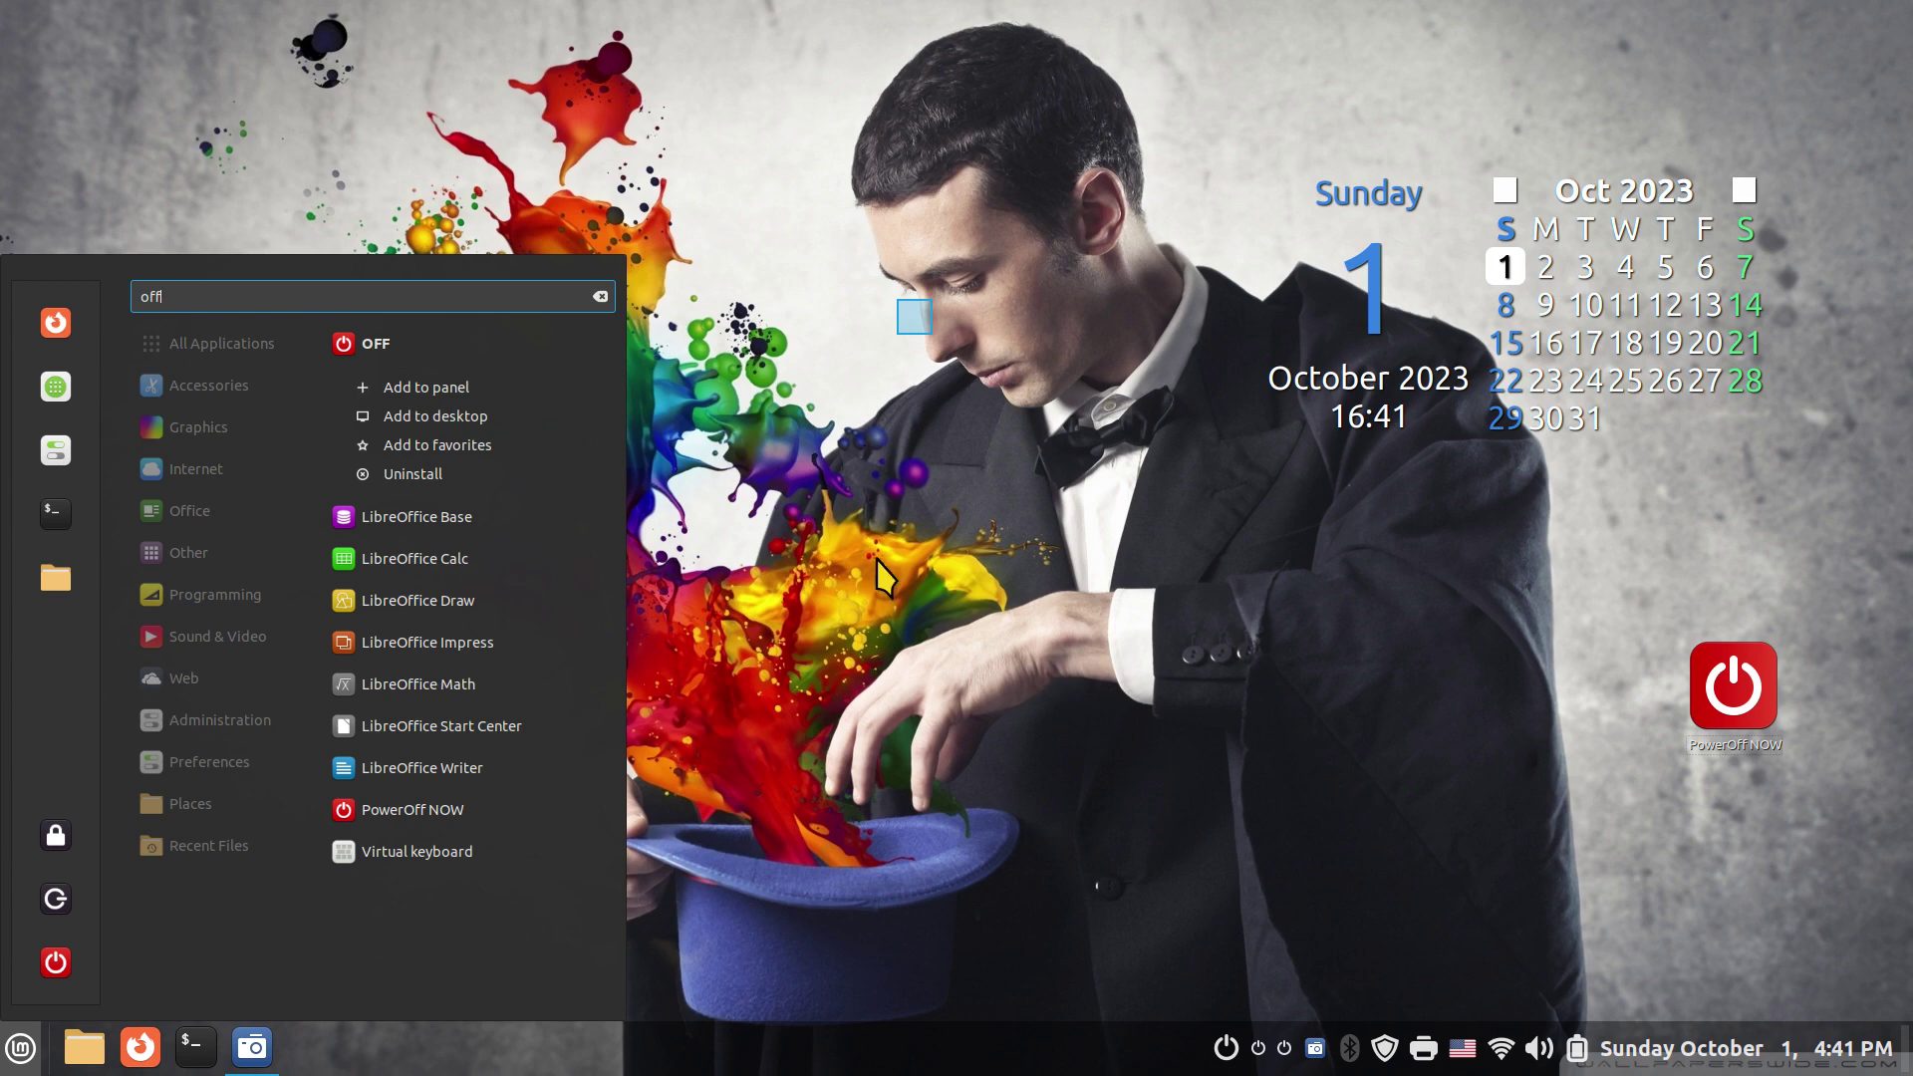
{"action": "left_click", "coordinate": [439, 417]}
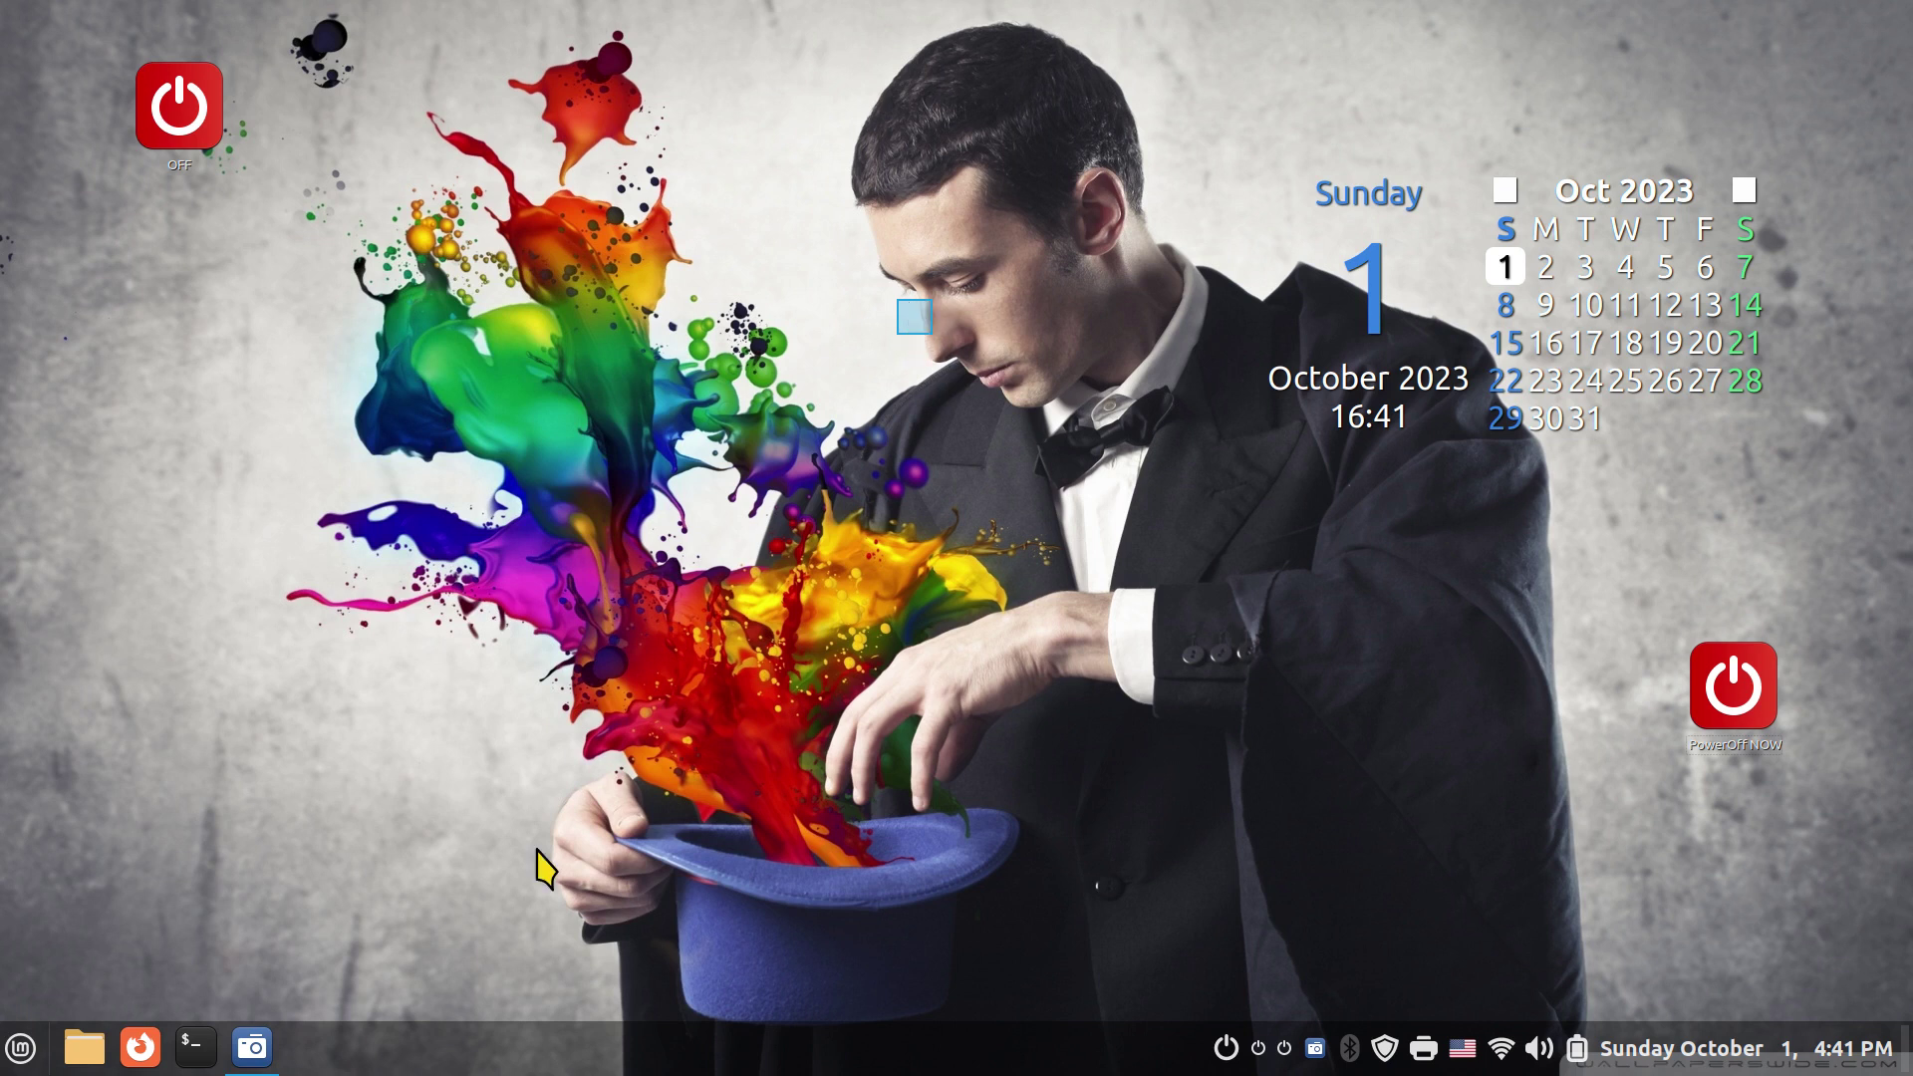
Step: Restart Cinnamon from the panel's troubleshooting options and move the OFF desktop icon directly below PowerOff NOW
{"action": "right_click", "coordinate": [750, 1070]}
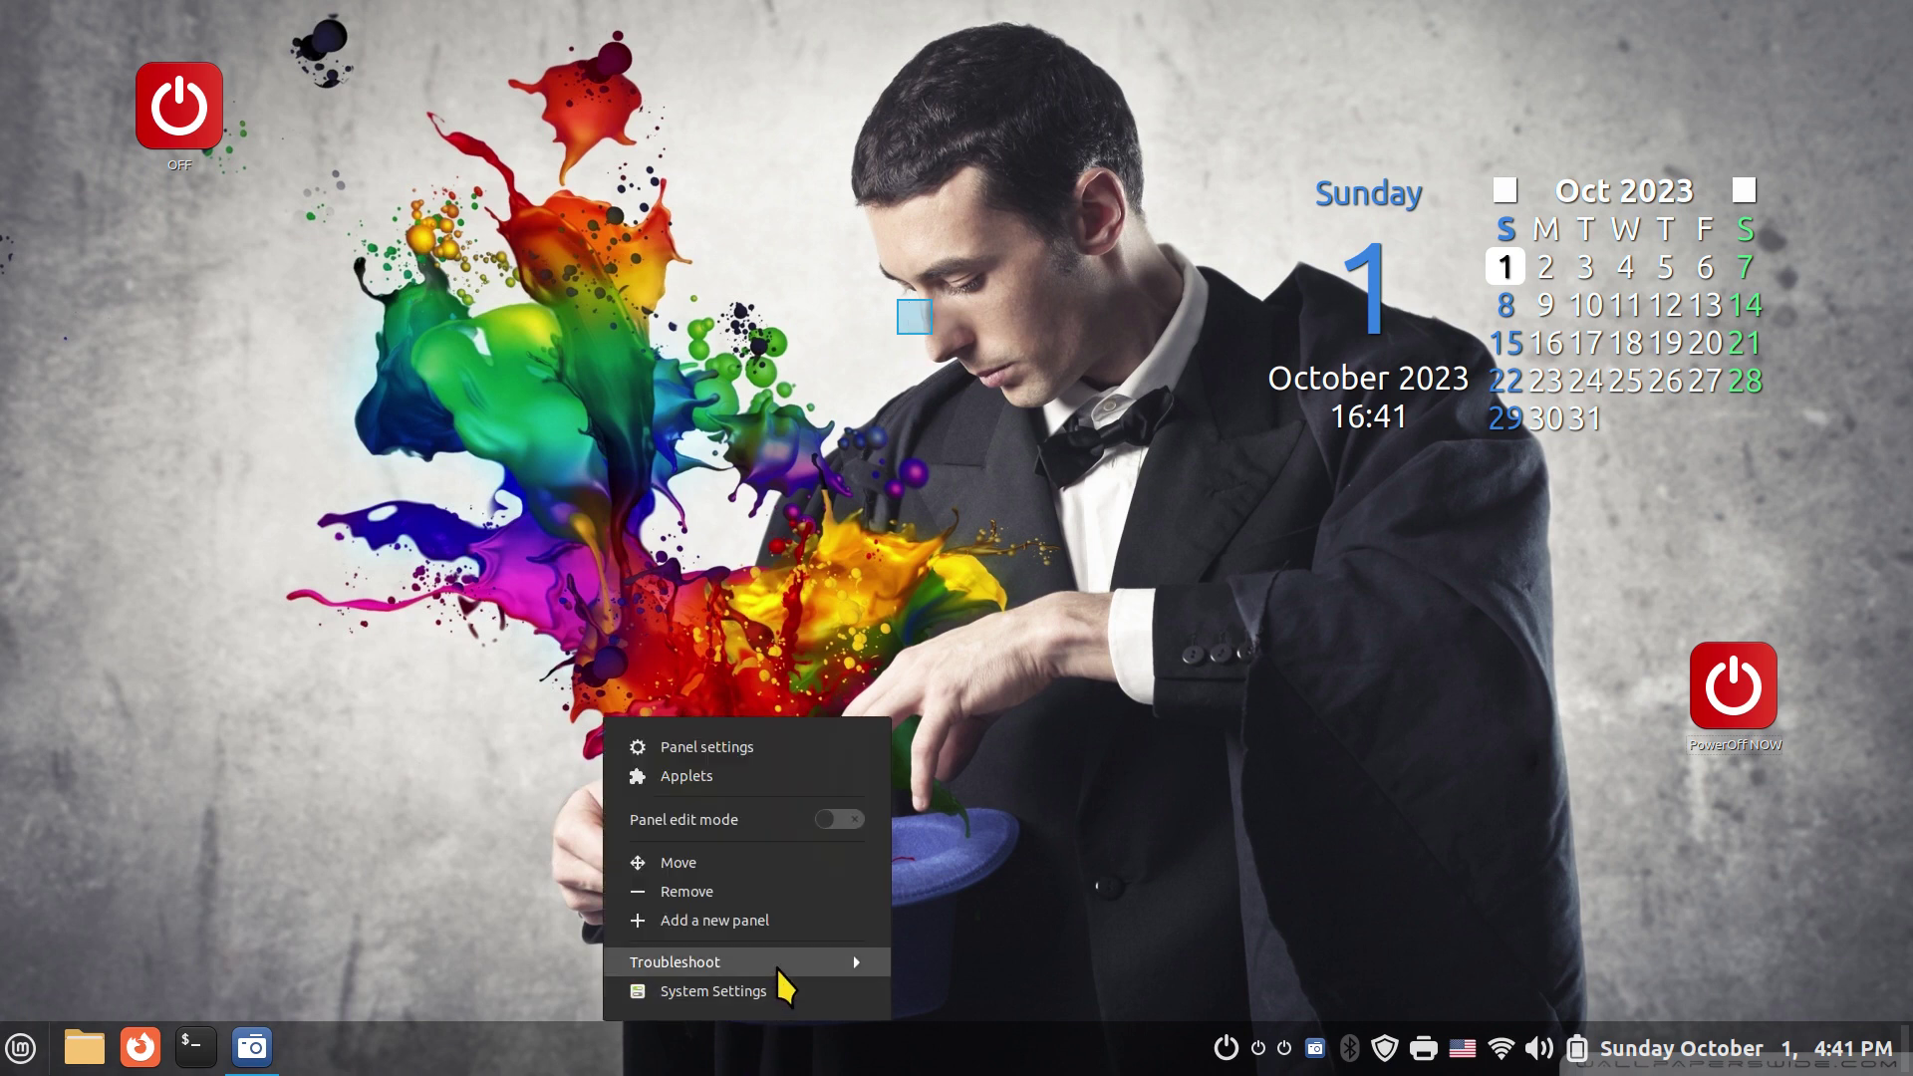
{"action": "left_click", "coordinate": [781, 977]}
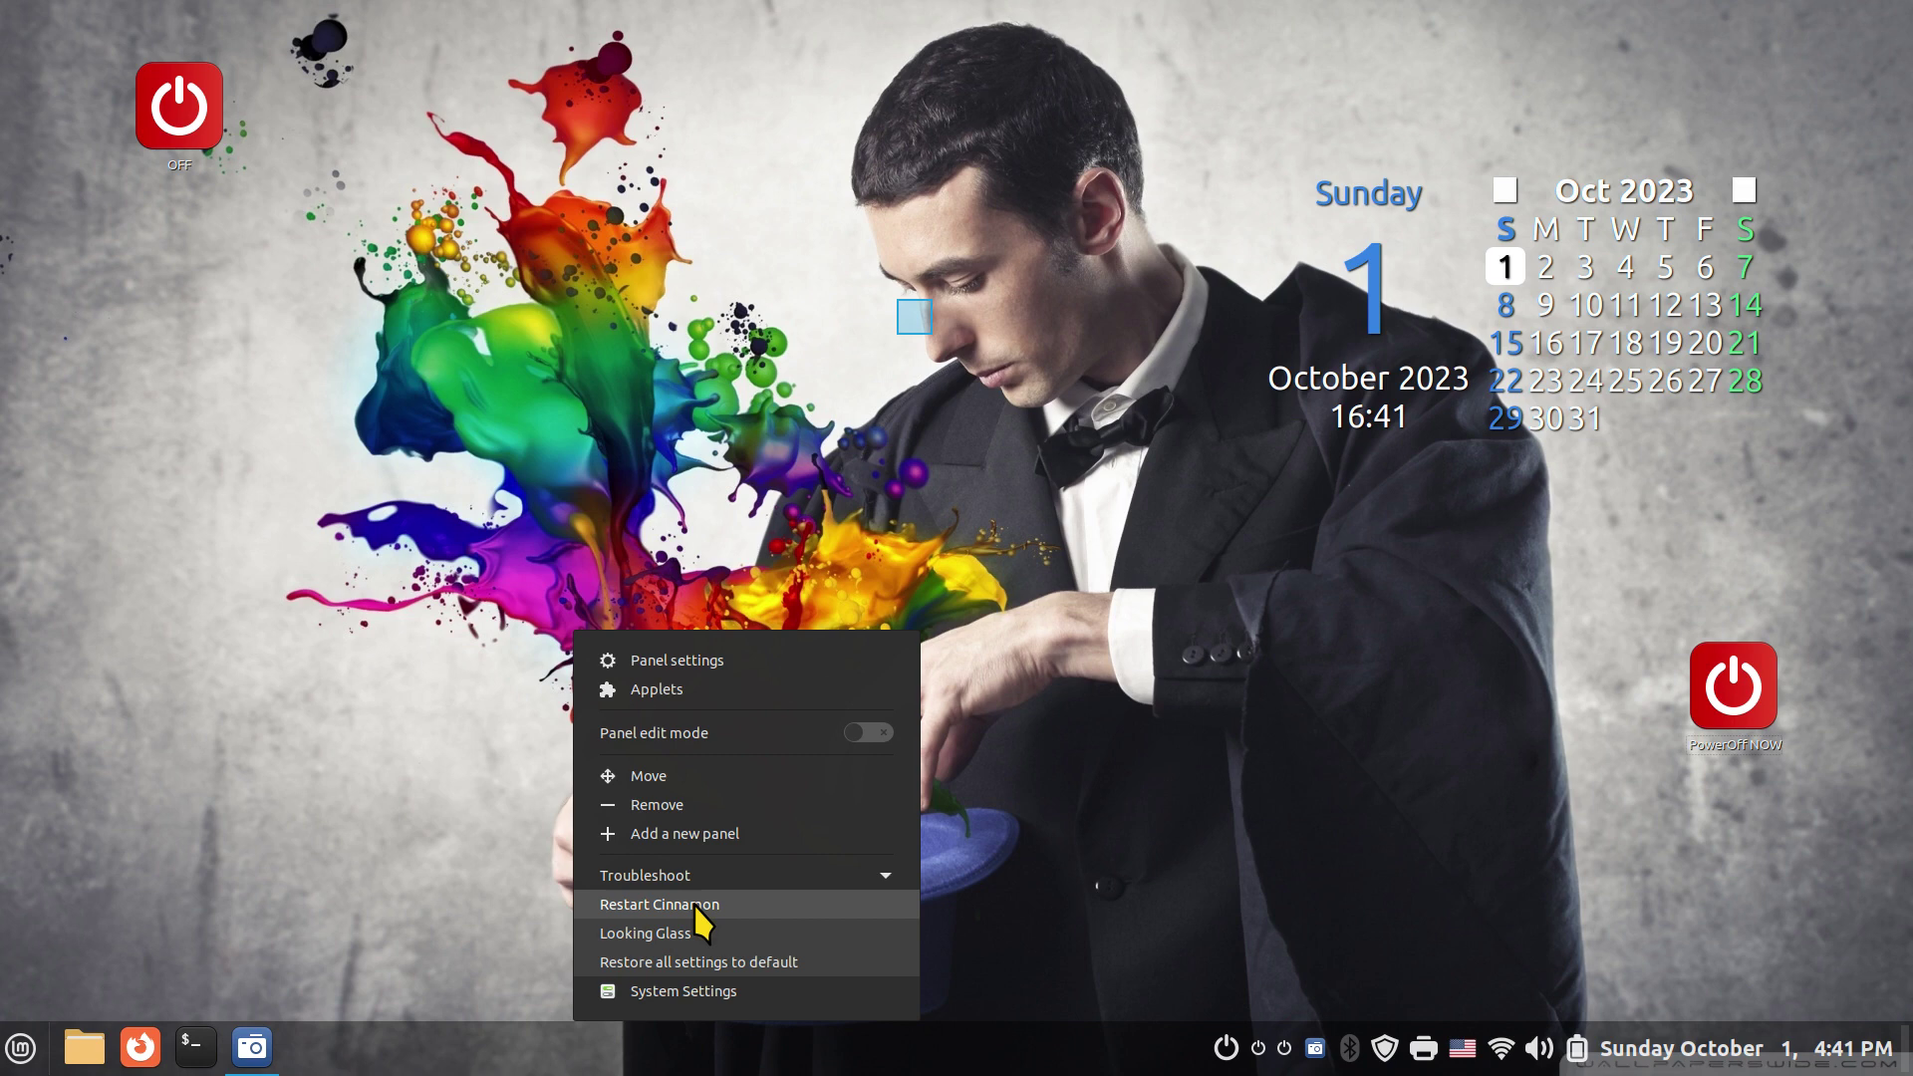
{"action": "left_click", "coordinate": [693, 905]}
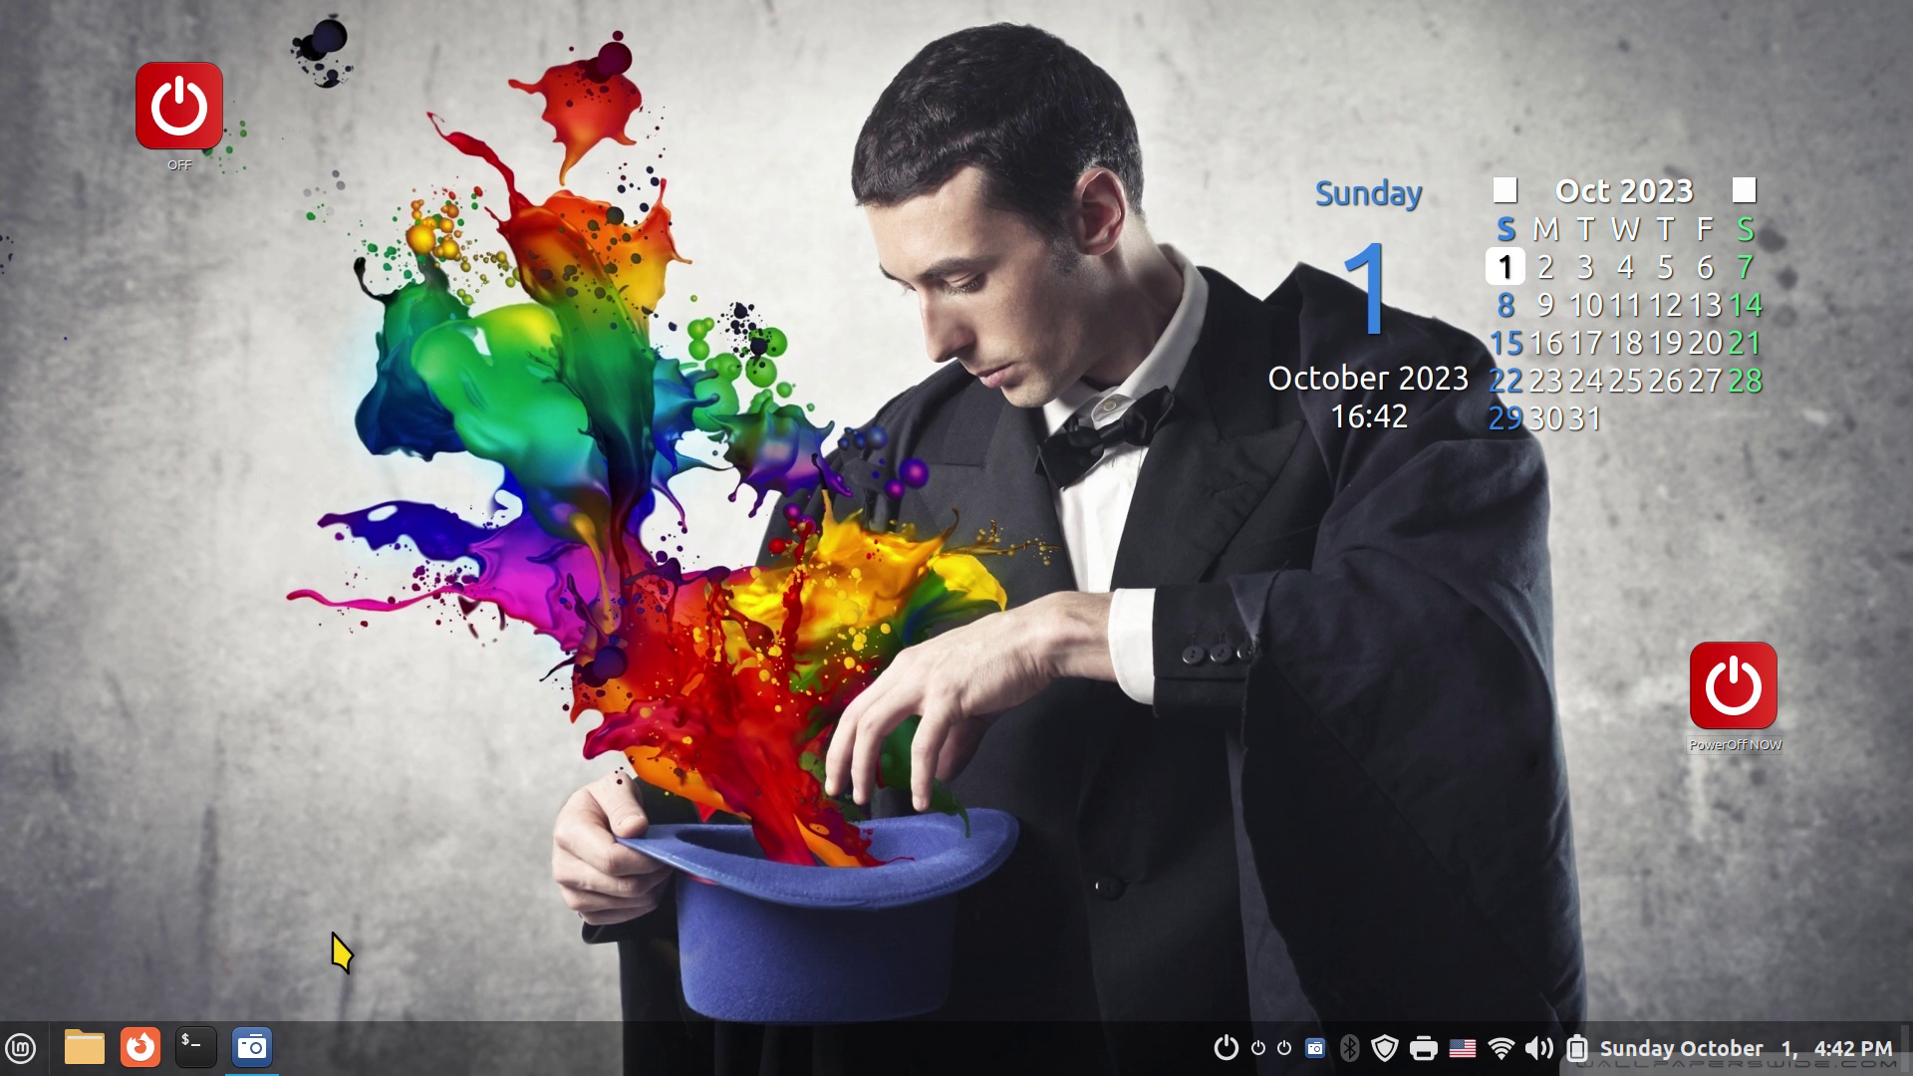
{"action": "left_click_drag", "start_coordinate": [187, 102], "coordinate": [1612, 809]}
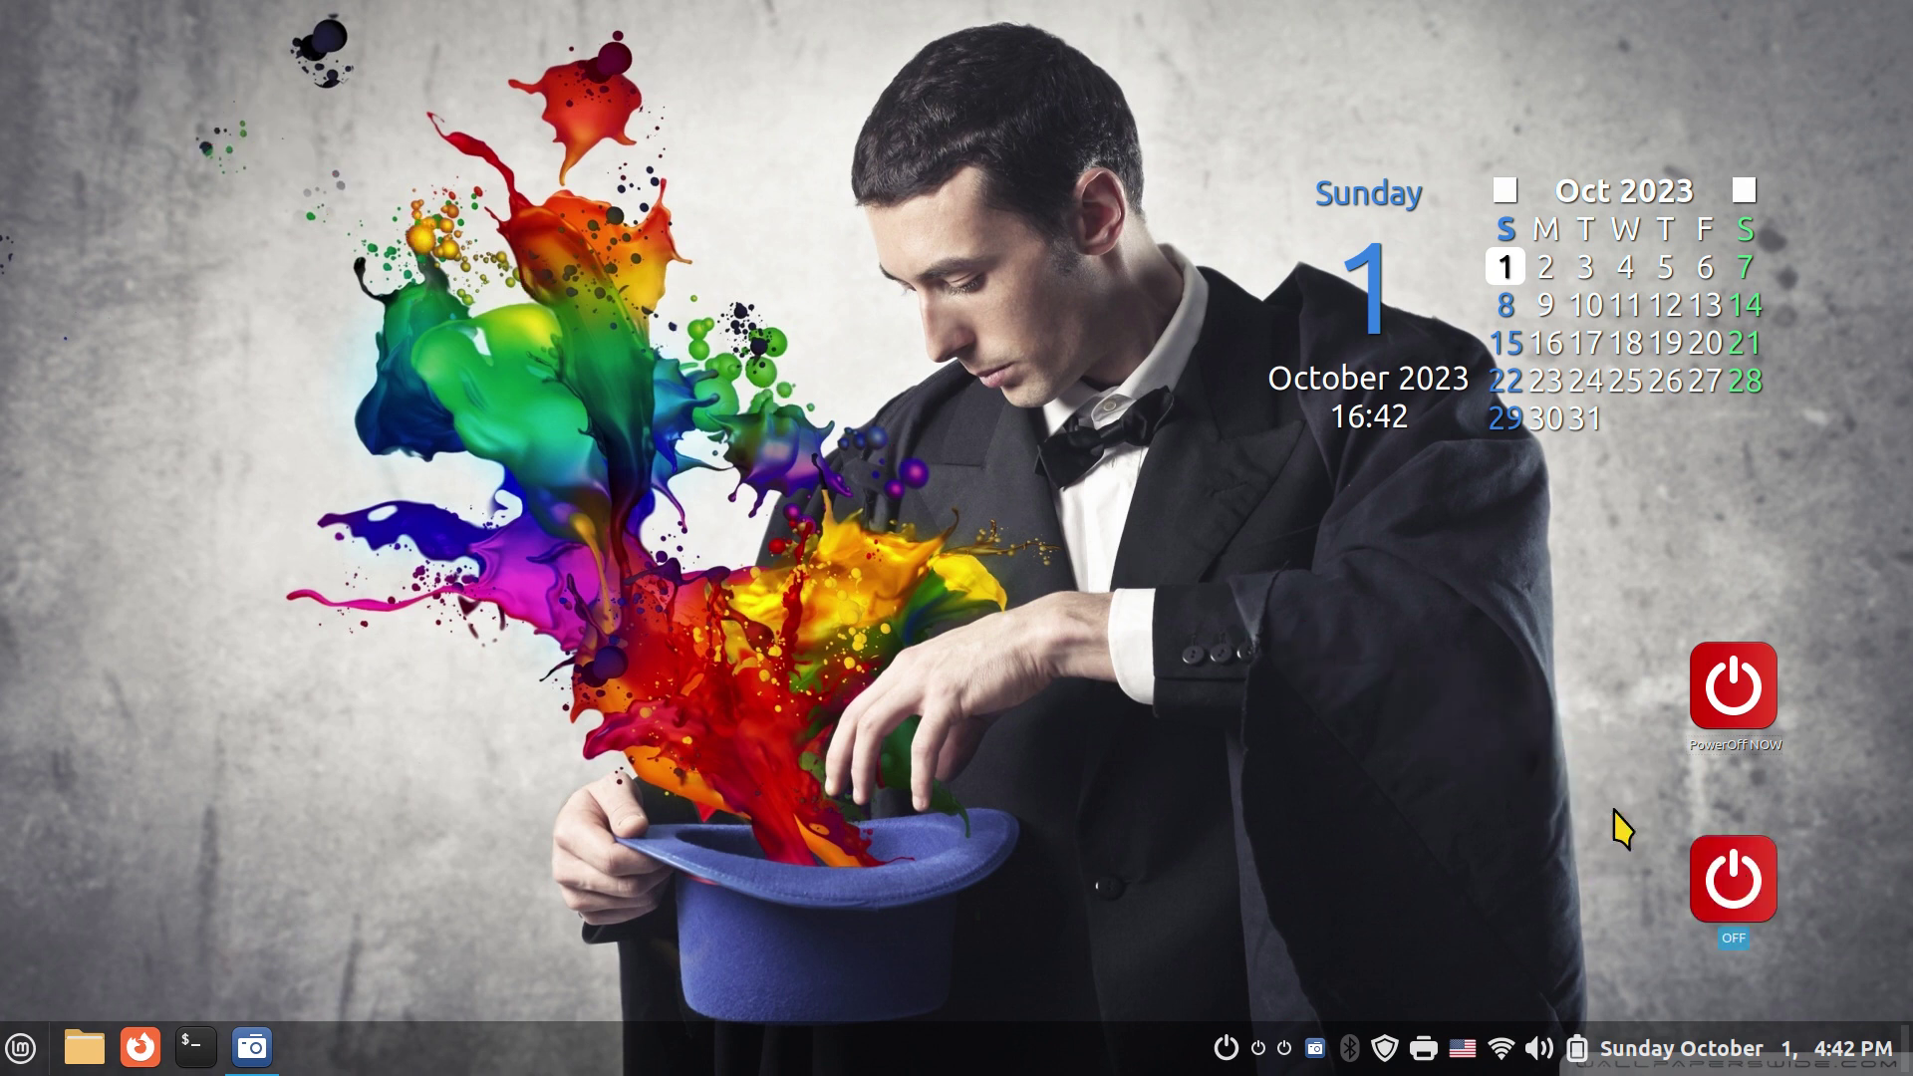
Step: Find OFF in the application menu, add it to the menu favorites, and remove it from the favorites again
{"action": "left_click", "coordinate": [8, 1054]}
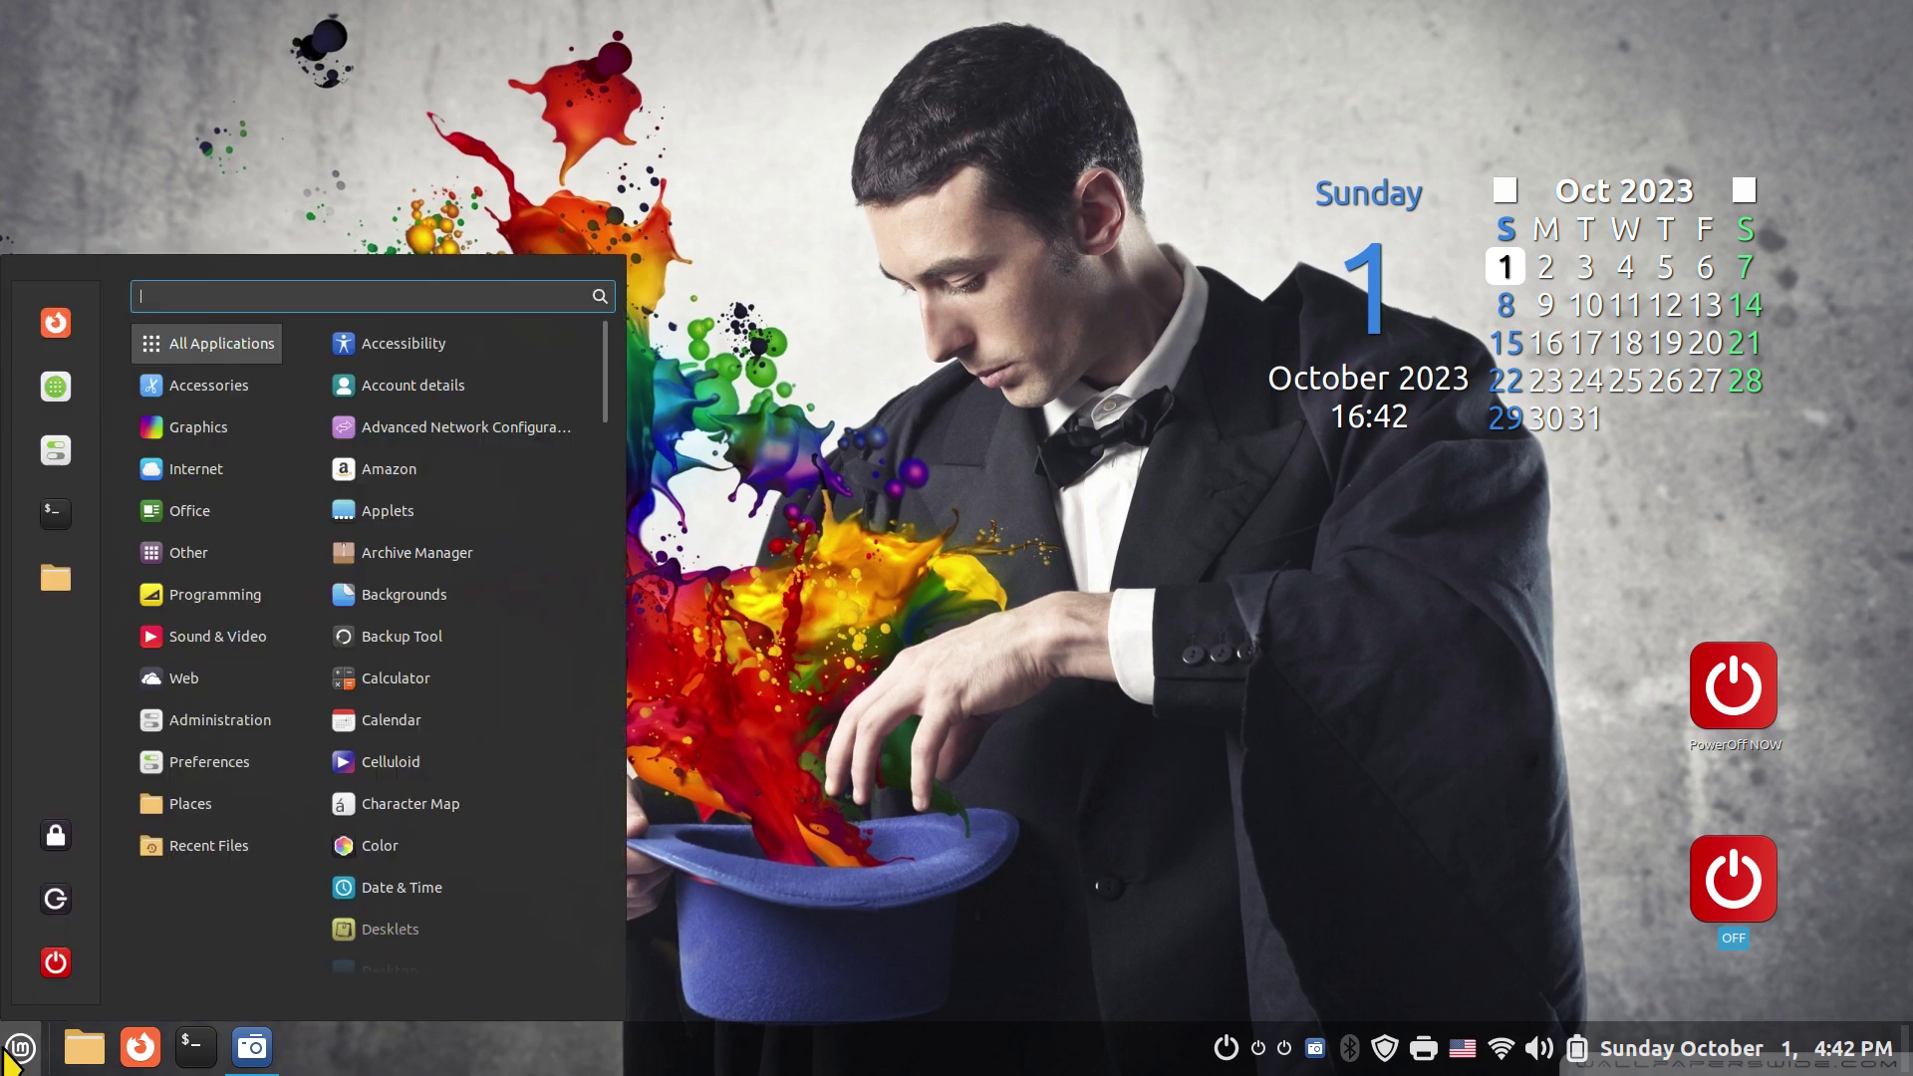
{"action": "type", "text": "offl"}
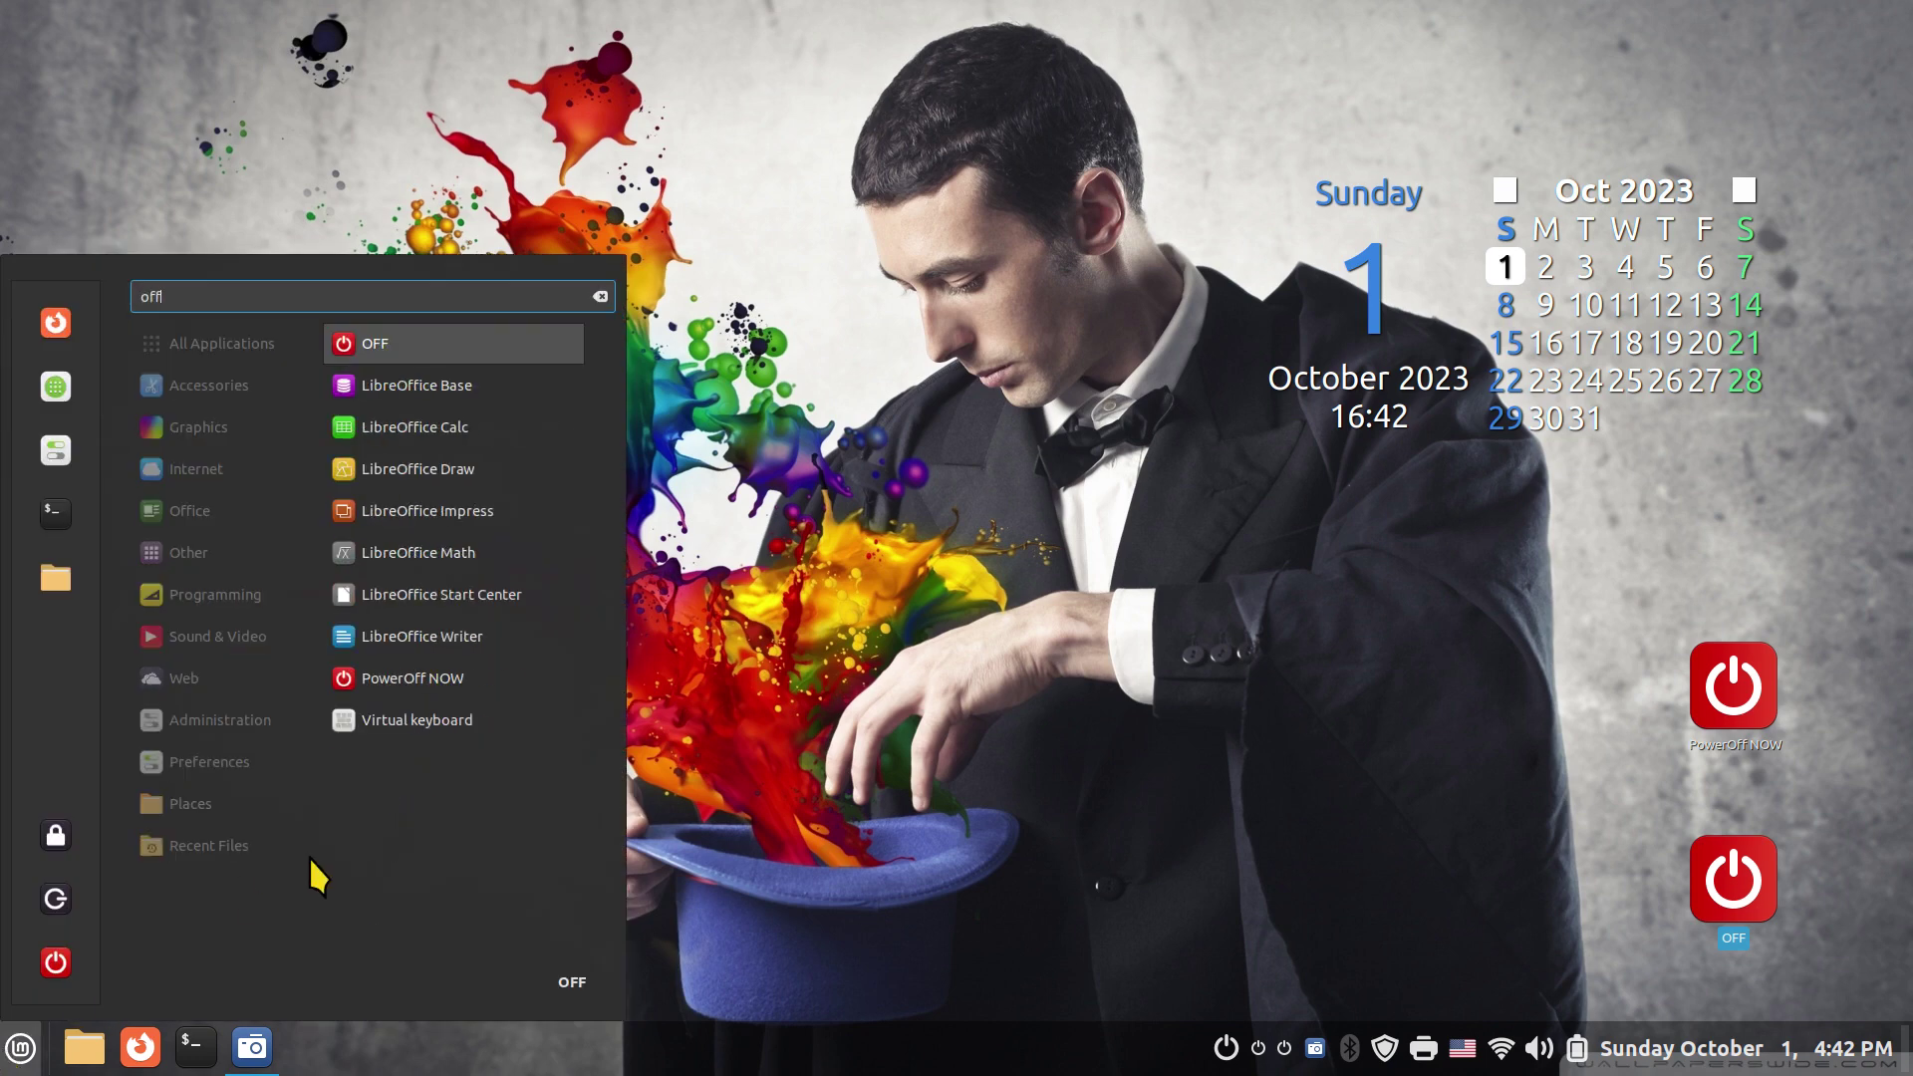
{"action": "right_click", "coordinate": [356, 345]}
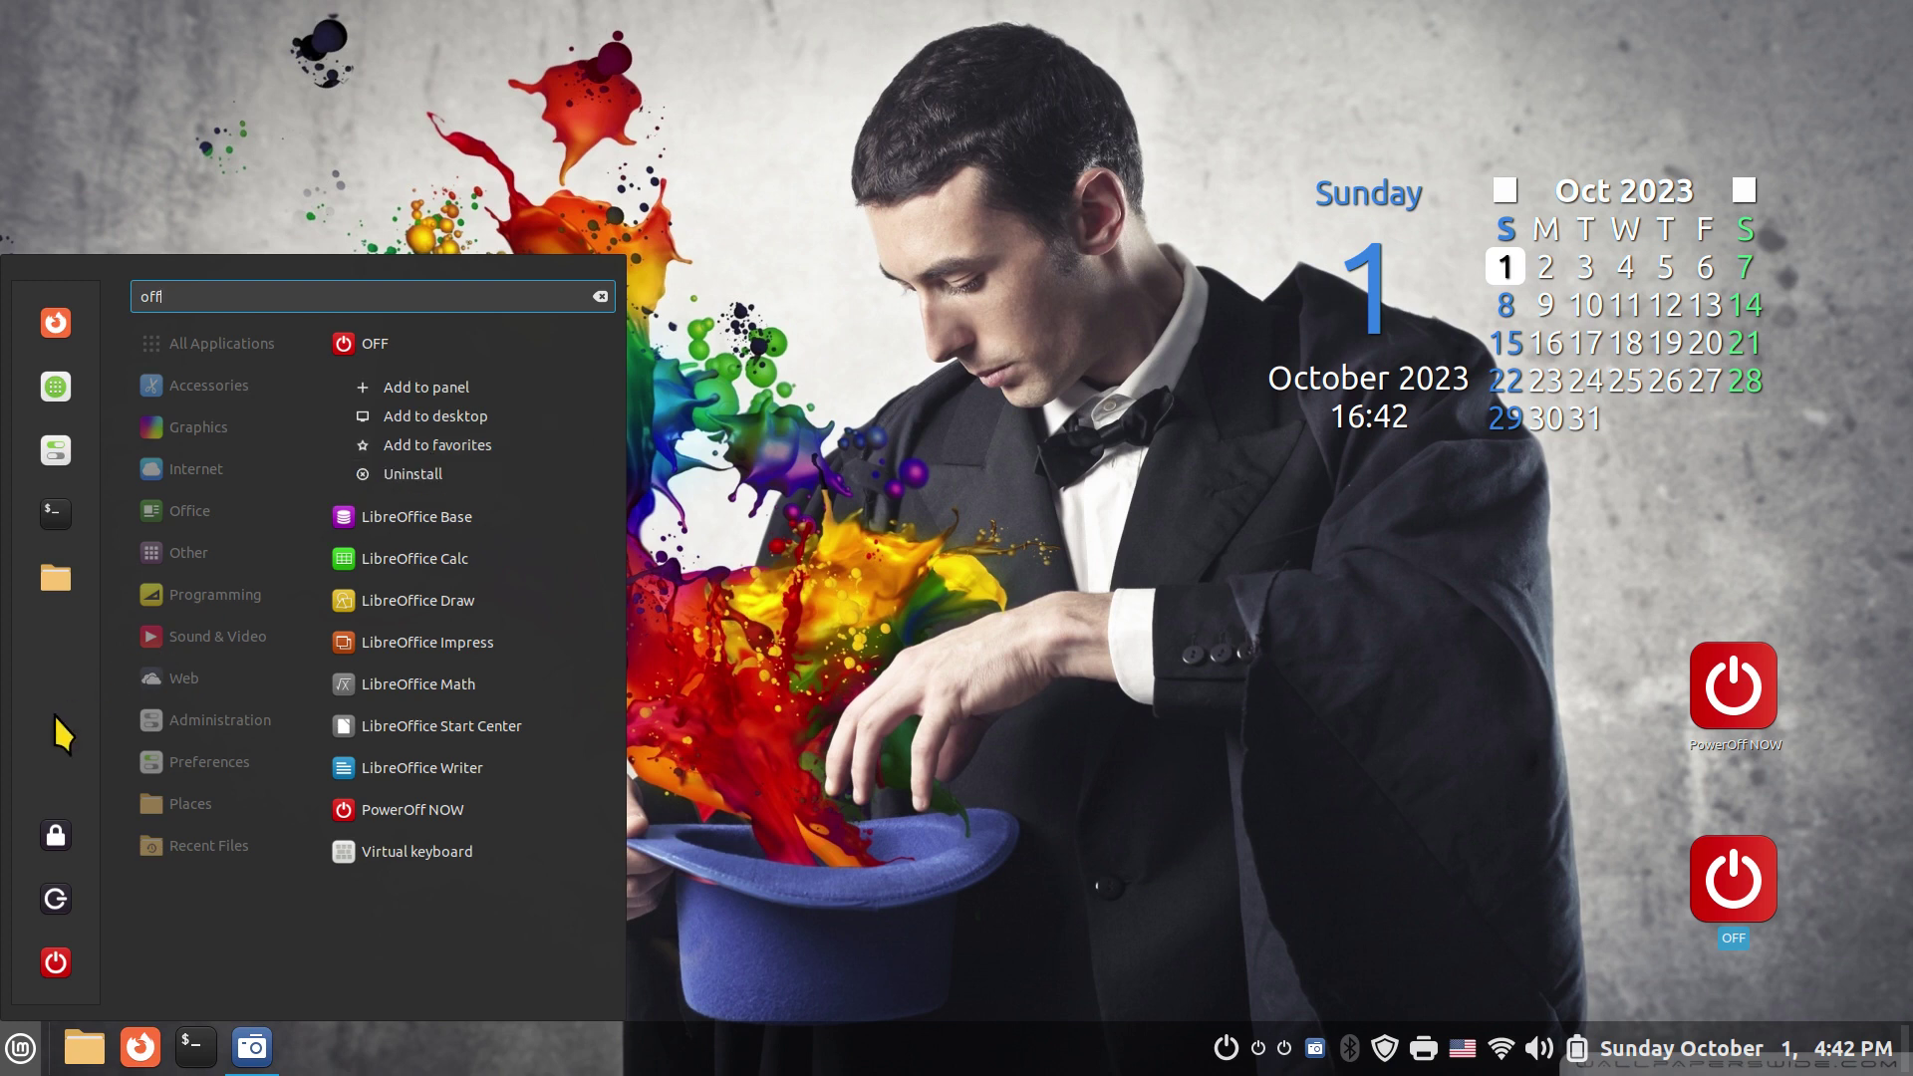
{"action": "left_click", "coordinate": [440, 451]}
{"action": "left_click", "coordinate": [20, 1049]}
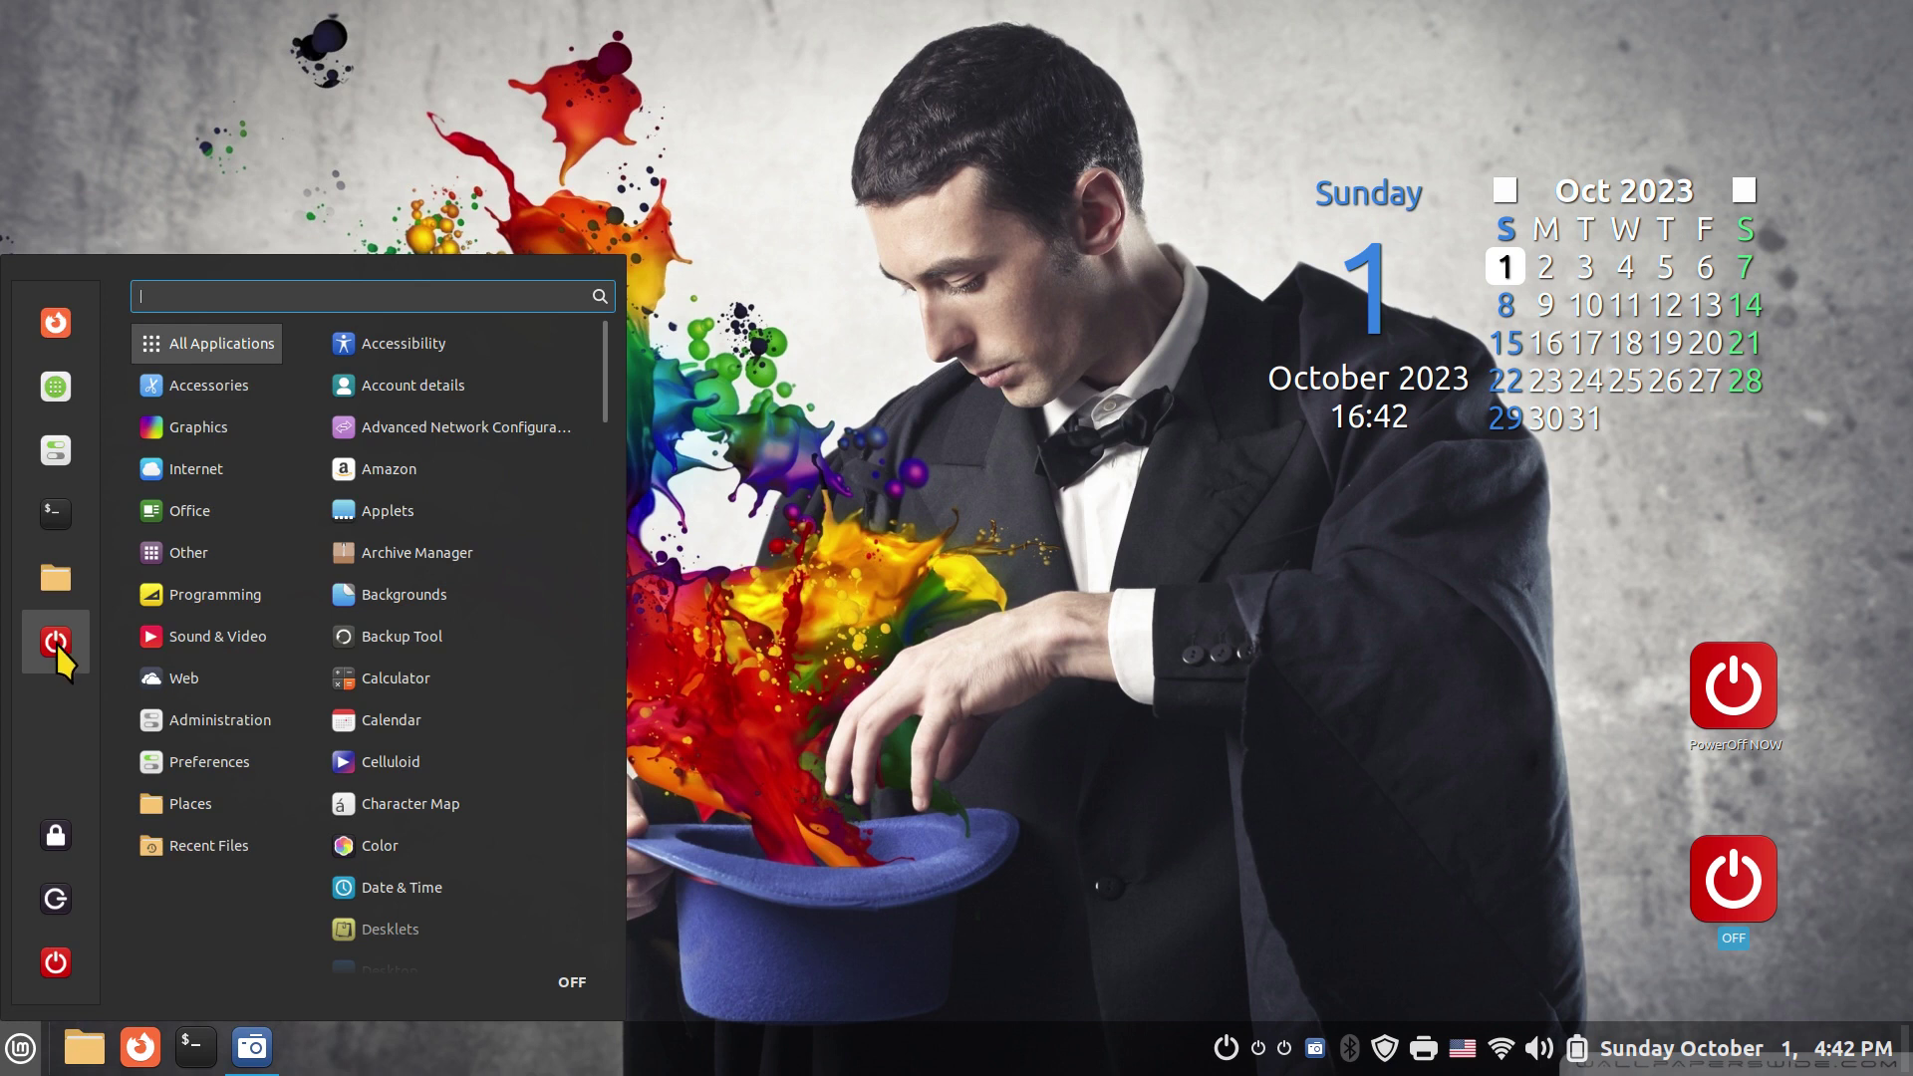
{"action": "left_click_drag", "start_coordinate": [56, 643], "coordinate": [291, 548]}
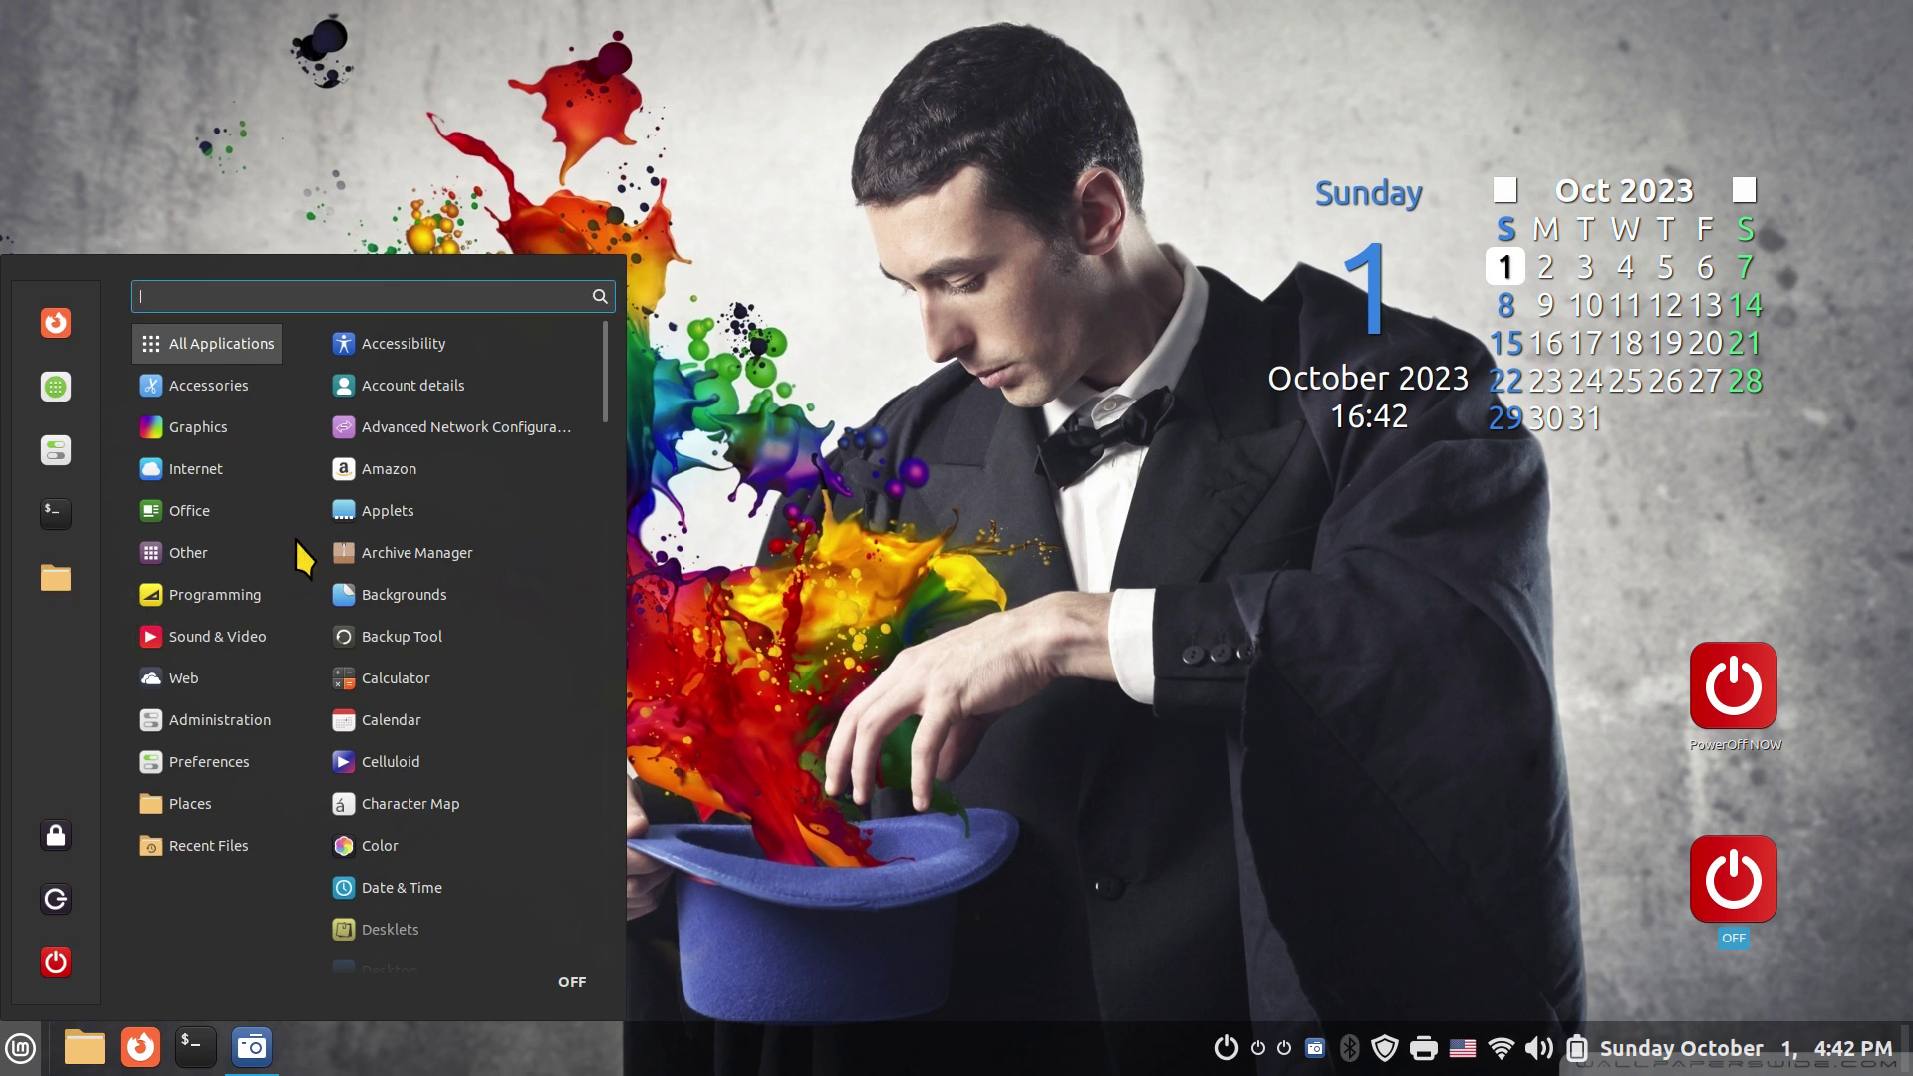
{"action": "left_click", "coordinate": [1049, 548]}
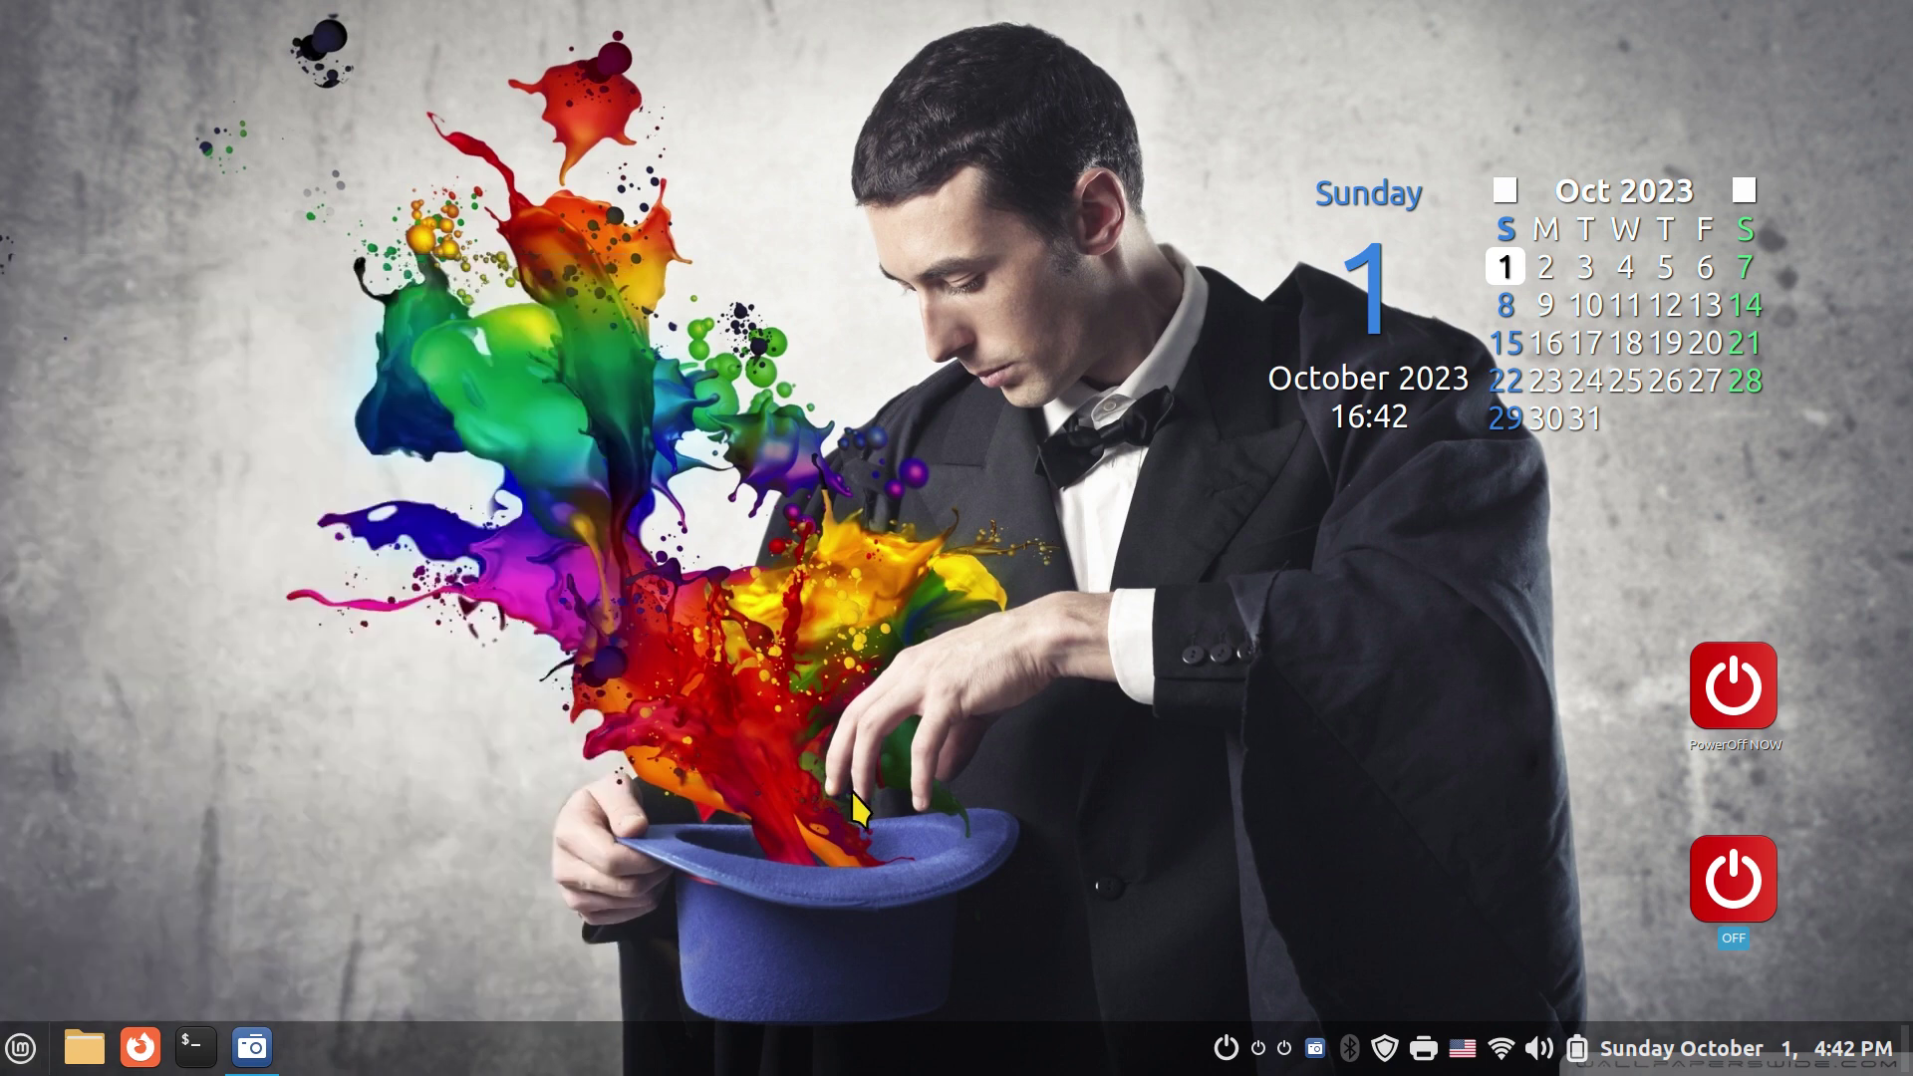
Step: Enable the custom icon and label in the Menu applet's configuration and close its settings
{"action": "right_click", "coordinate": [22, 1048]}
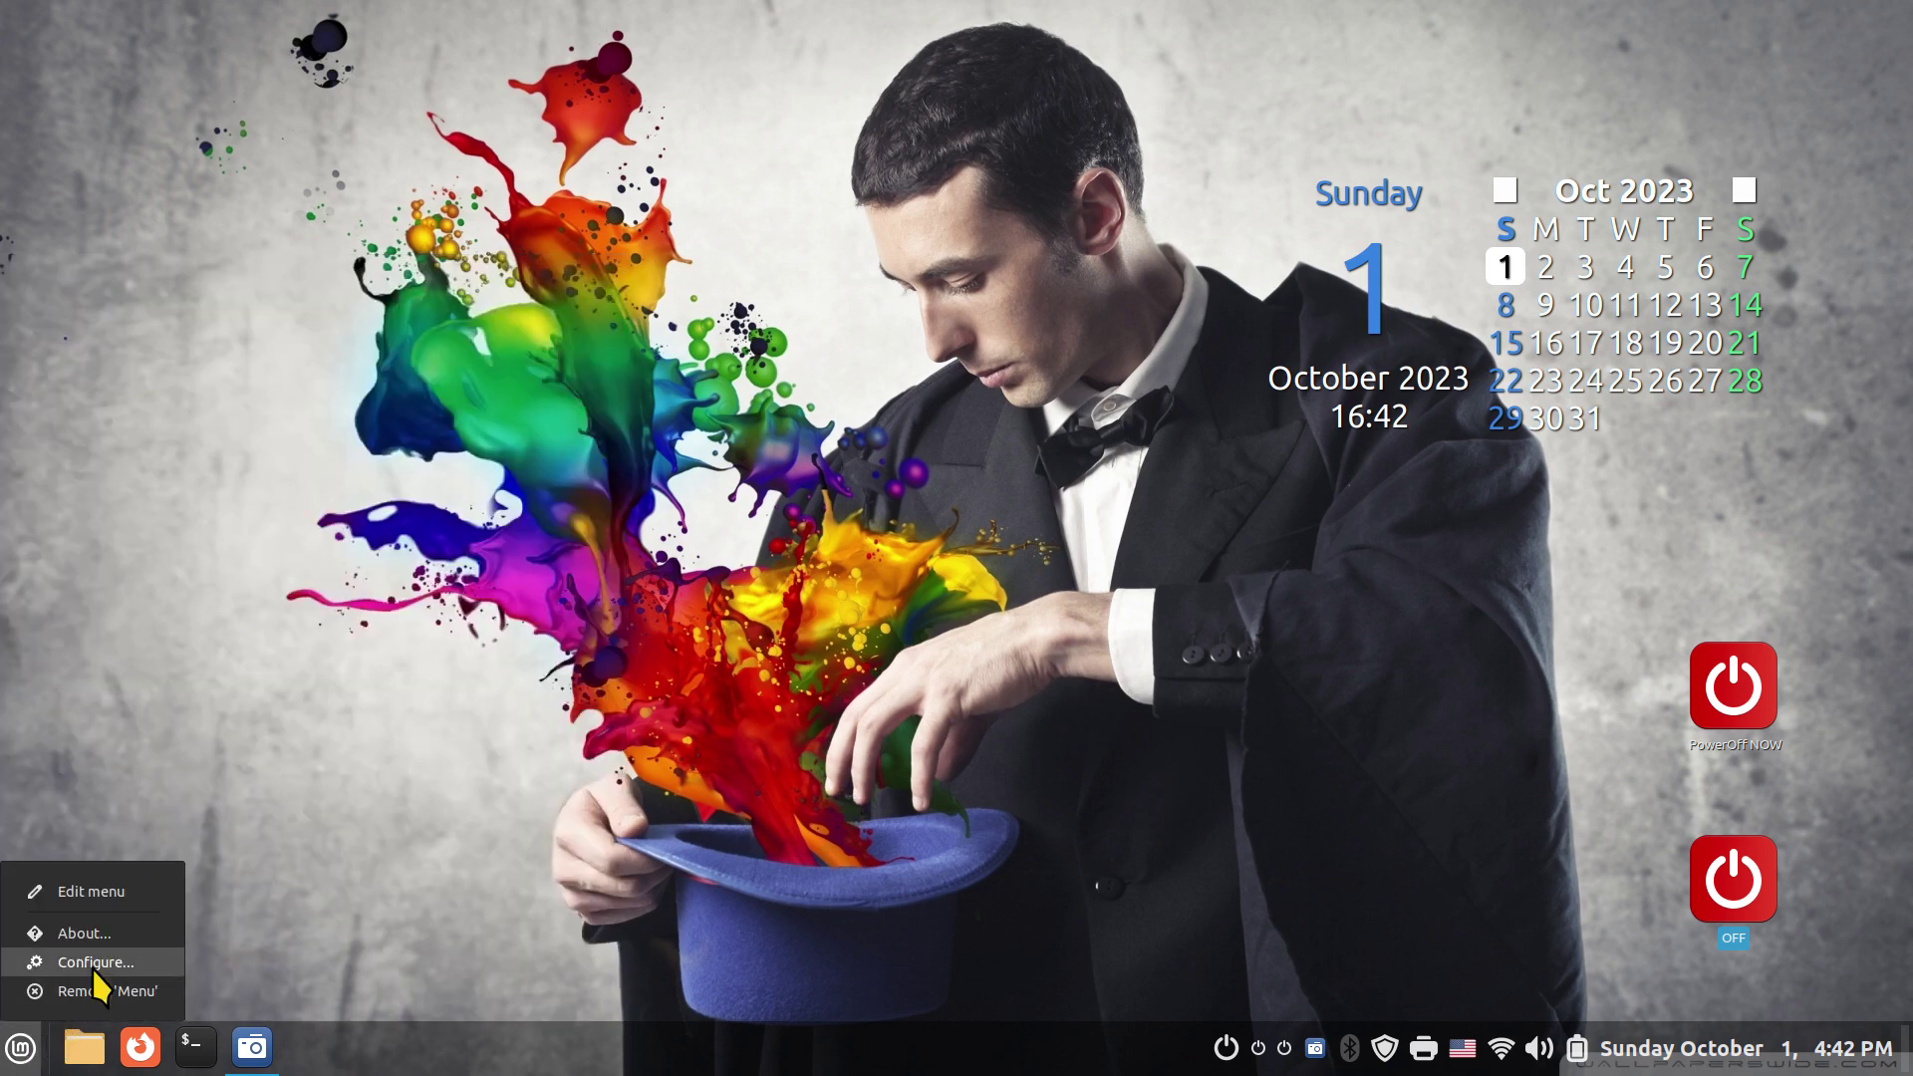
{"action": "left_click", "coordinate": [92, 962]}
{"action": "left_click", "coordinate": [830, 228]}
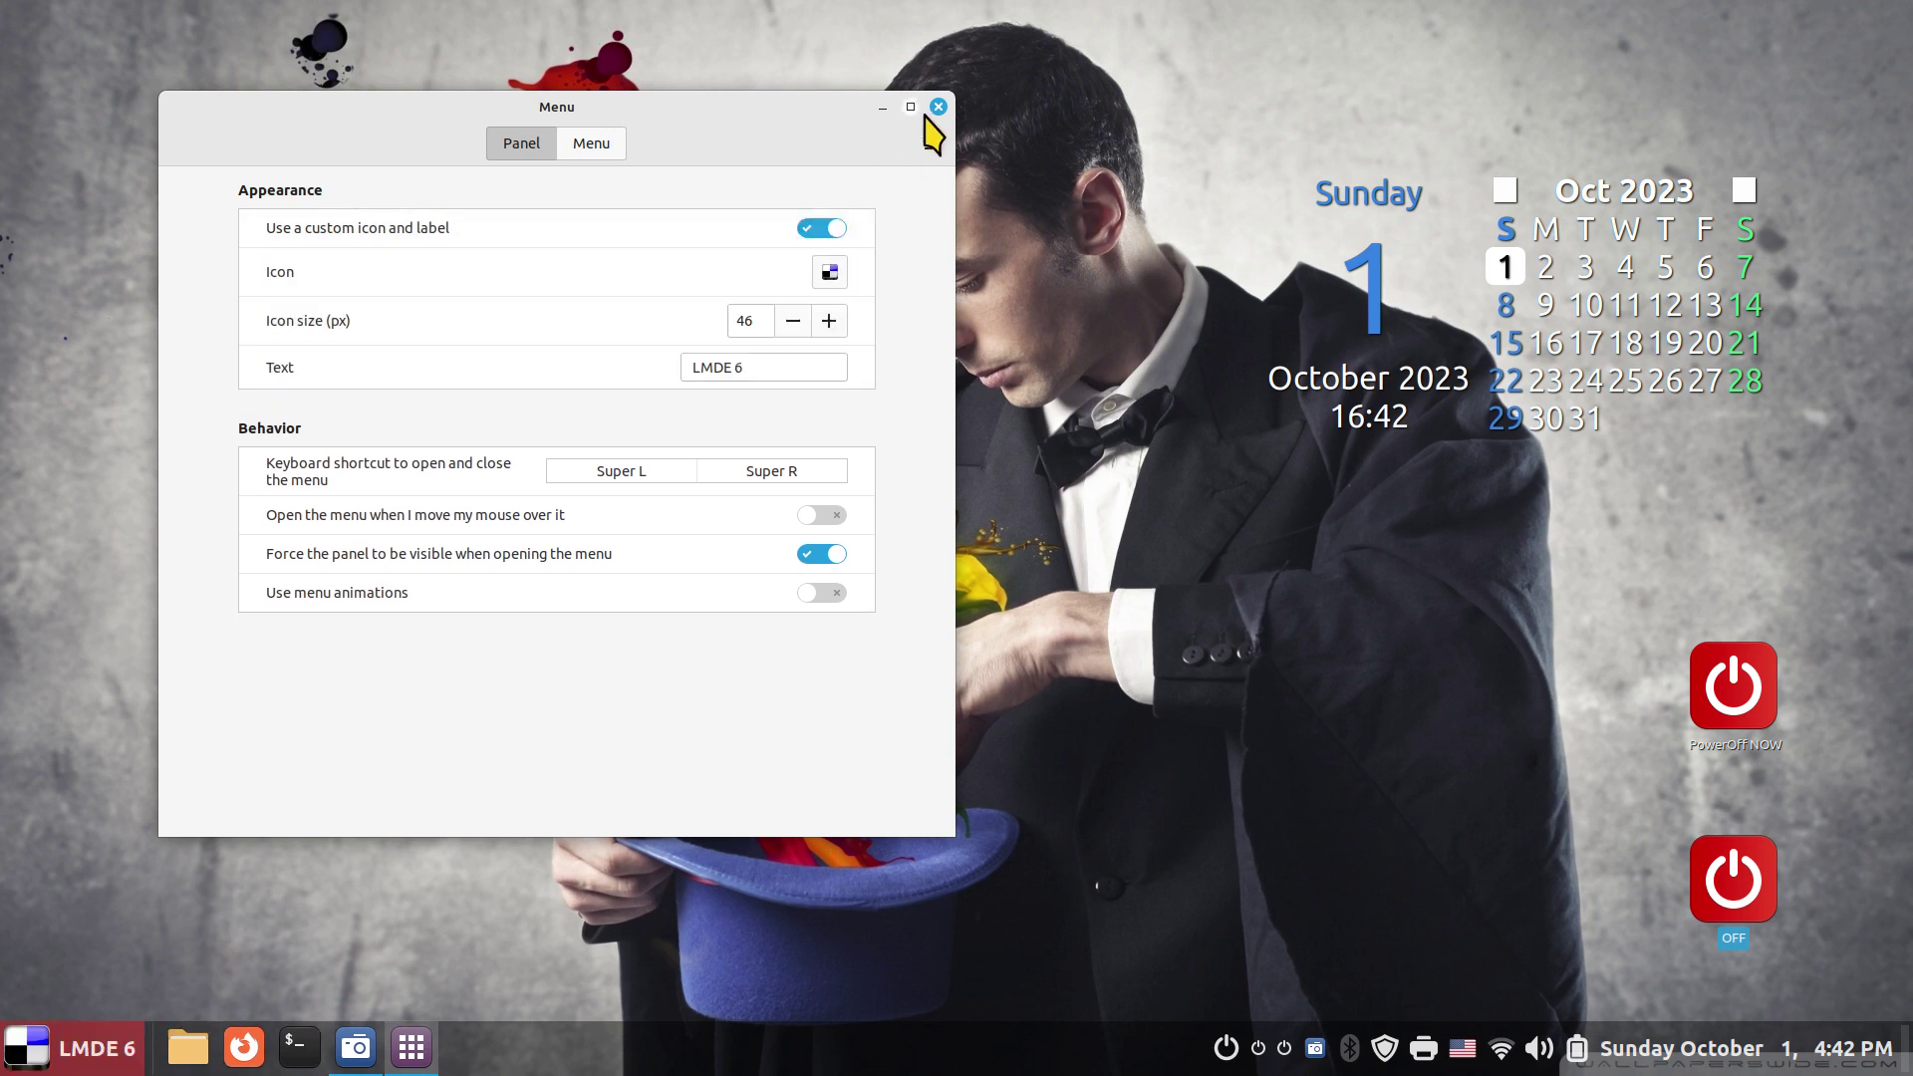
{"action": "left_click", "coordinate": [938, 107]}
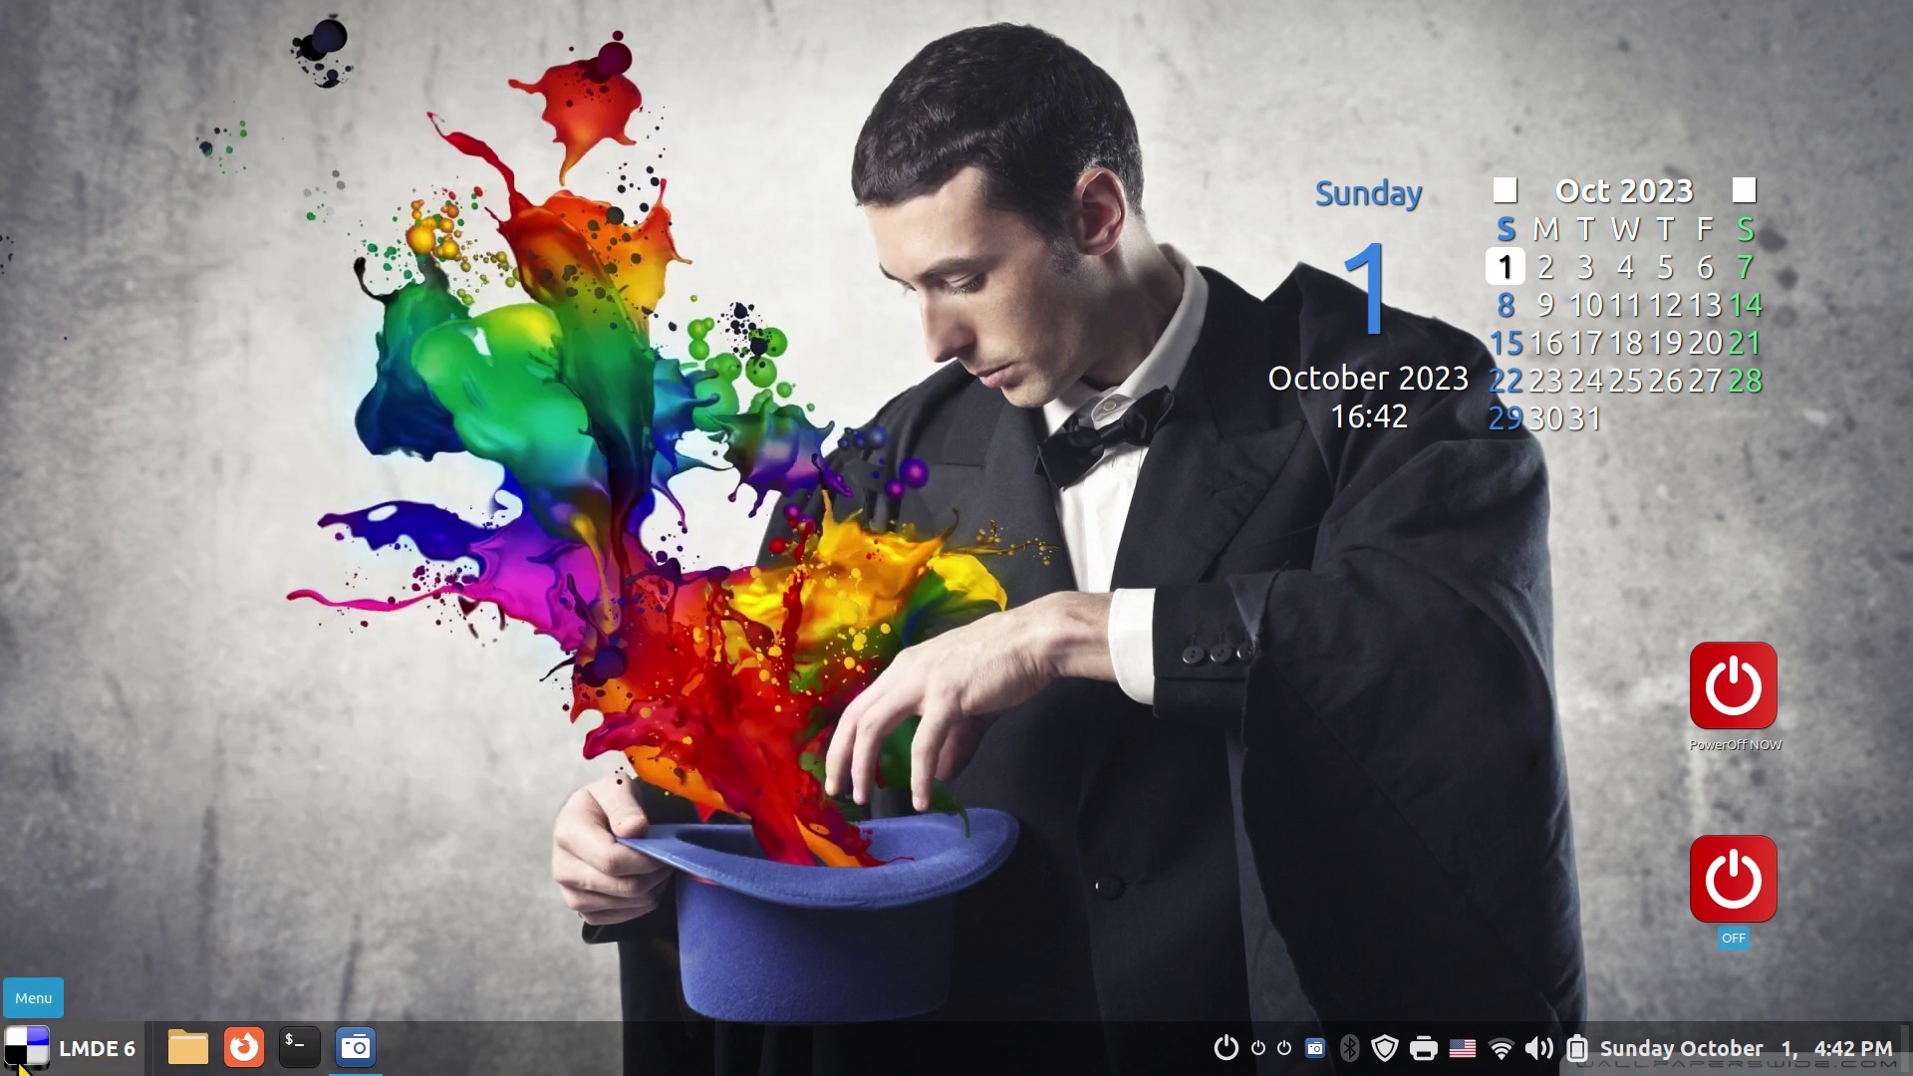